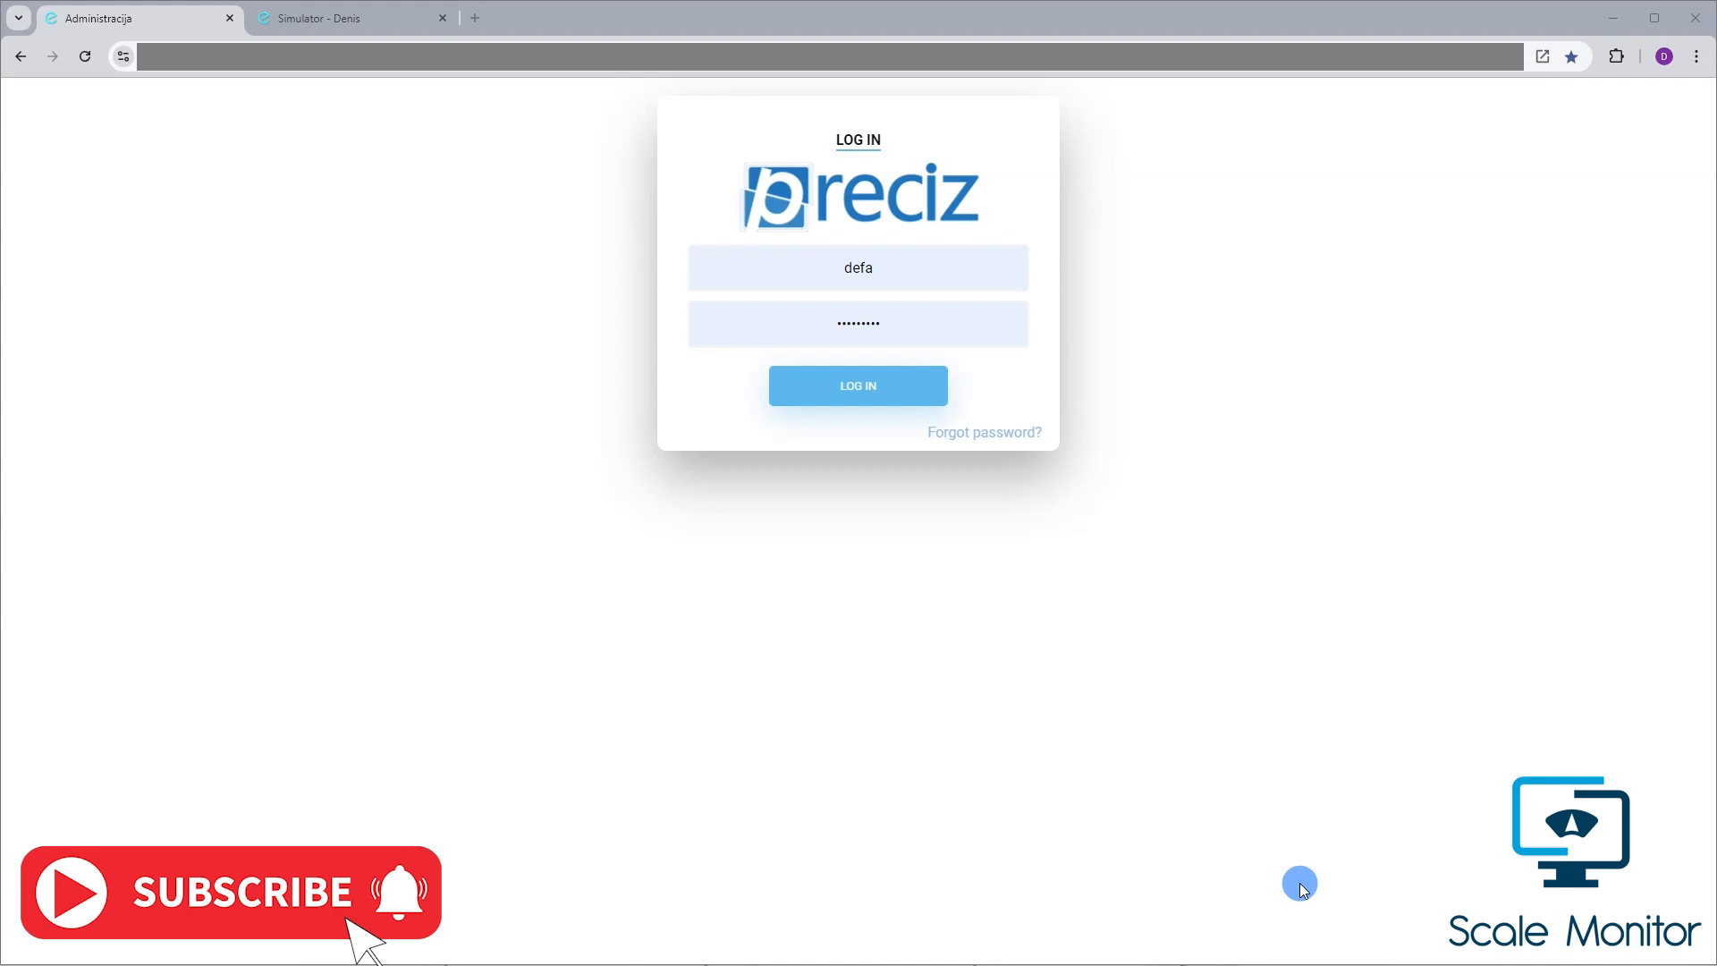
Log in to the Preciz administration site to reach the Scale monitor list of connected scales
left_click(862, 397)
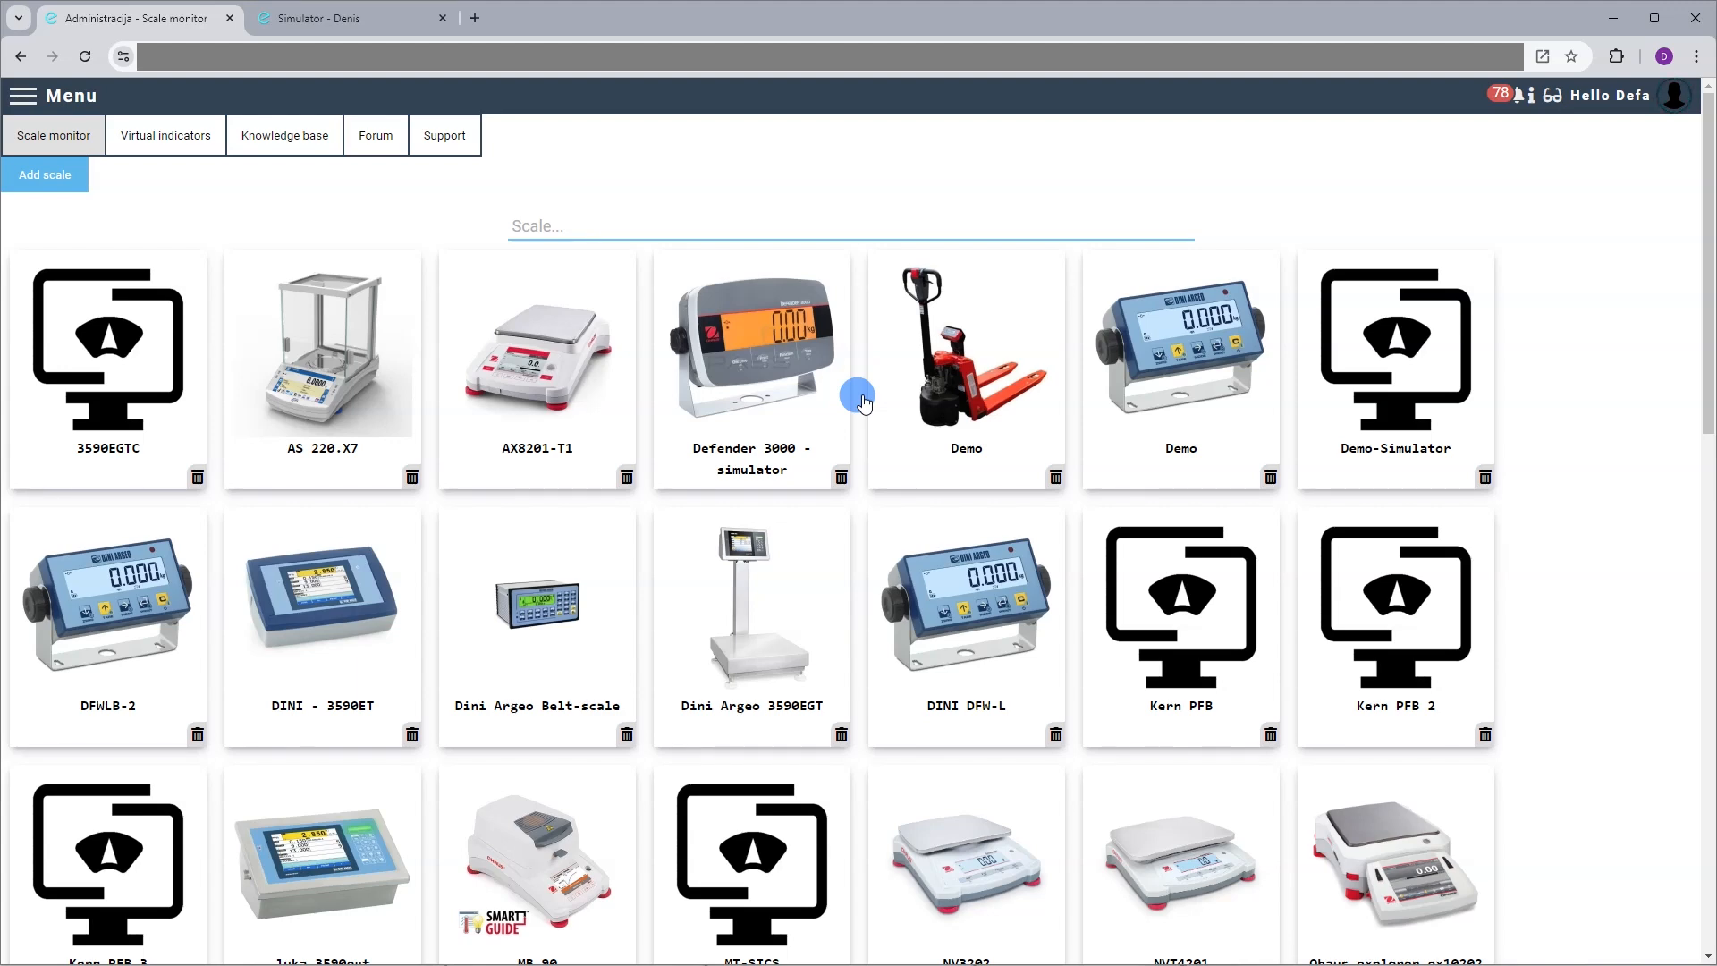
Filter the scales by 'simulator' and open the Defender 3000 simulator in a new tab
type("imulator")
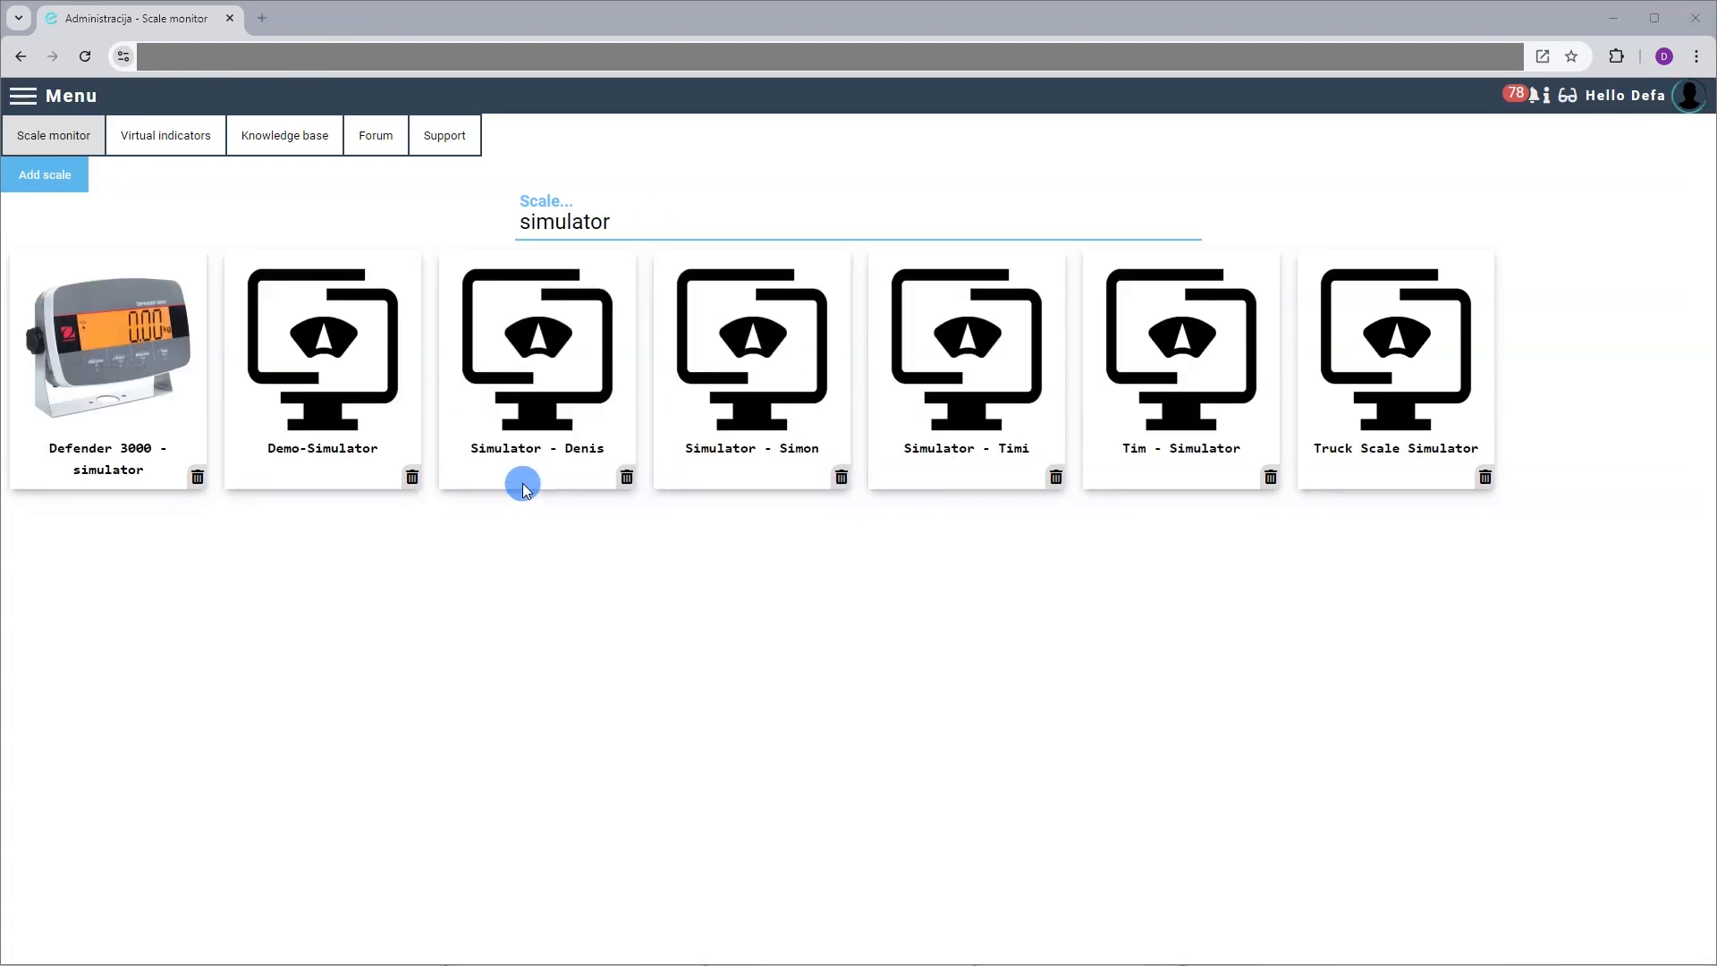
left_click(527, 431)
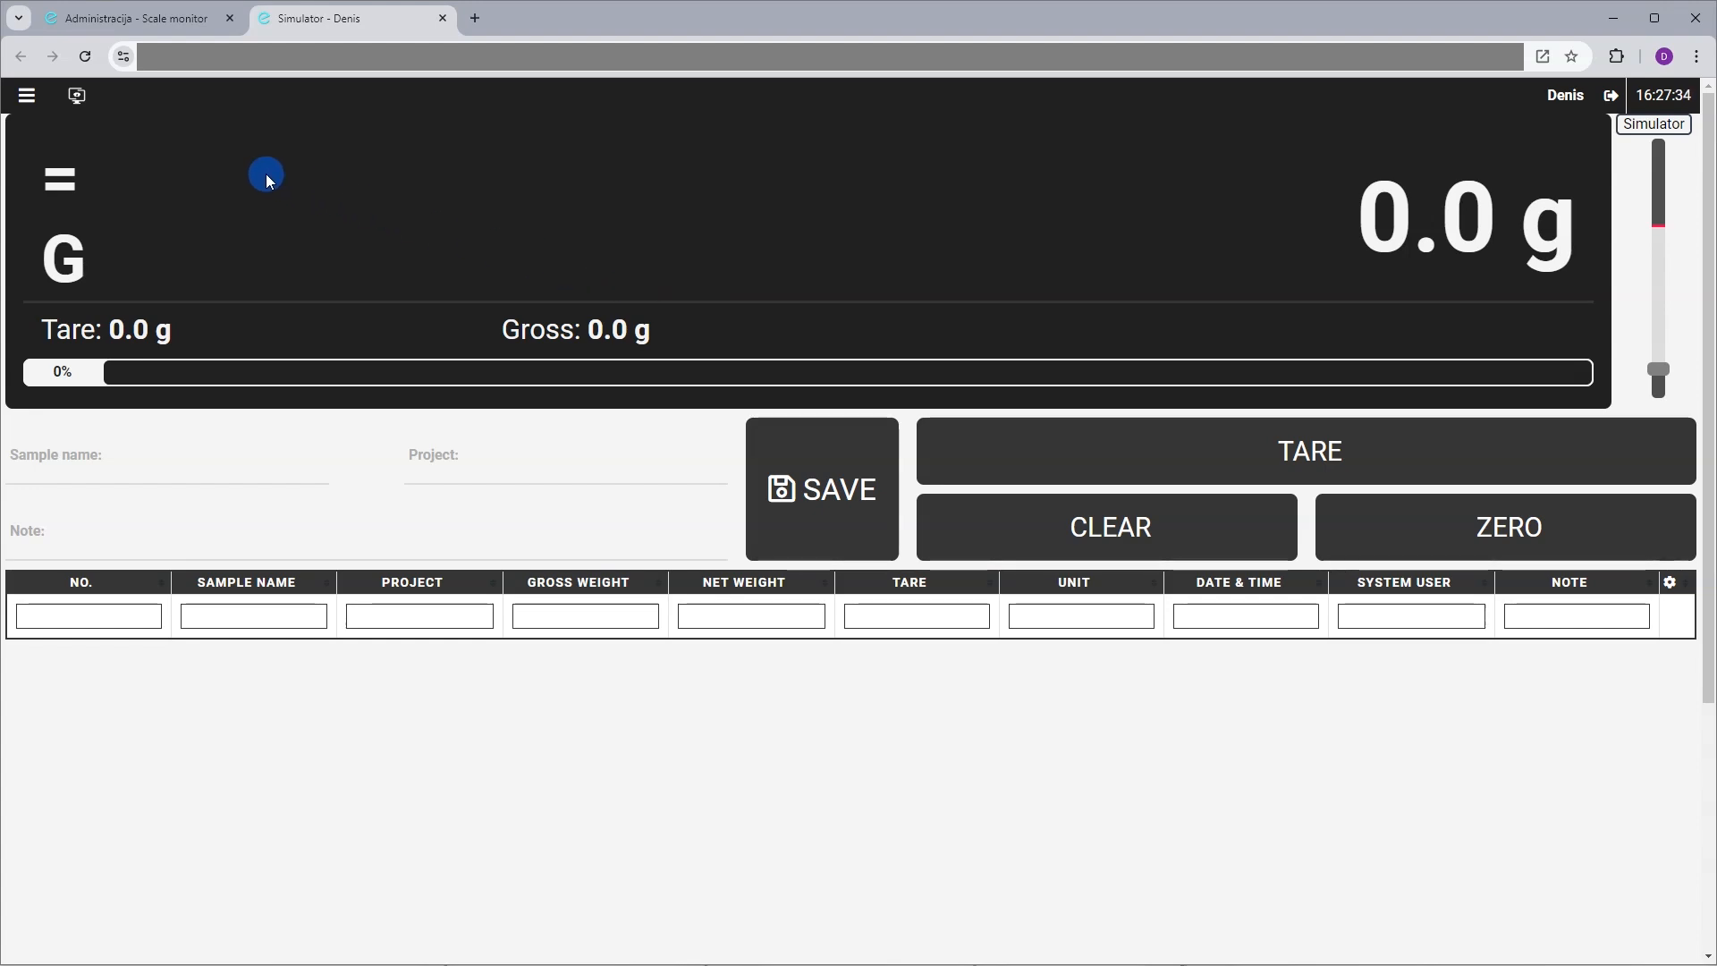
Switch to Check weighing and raise the simulated load to 244.9 g, reading OK on target
left_click(78, 97)
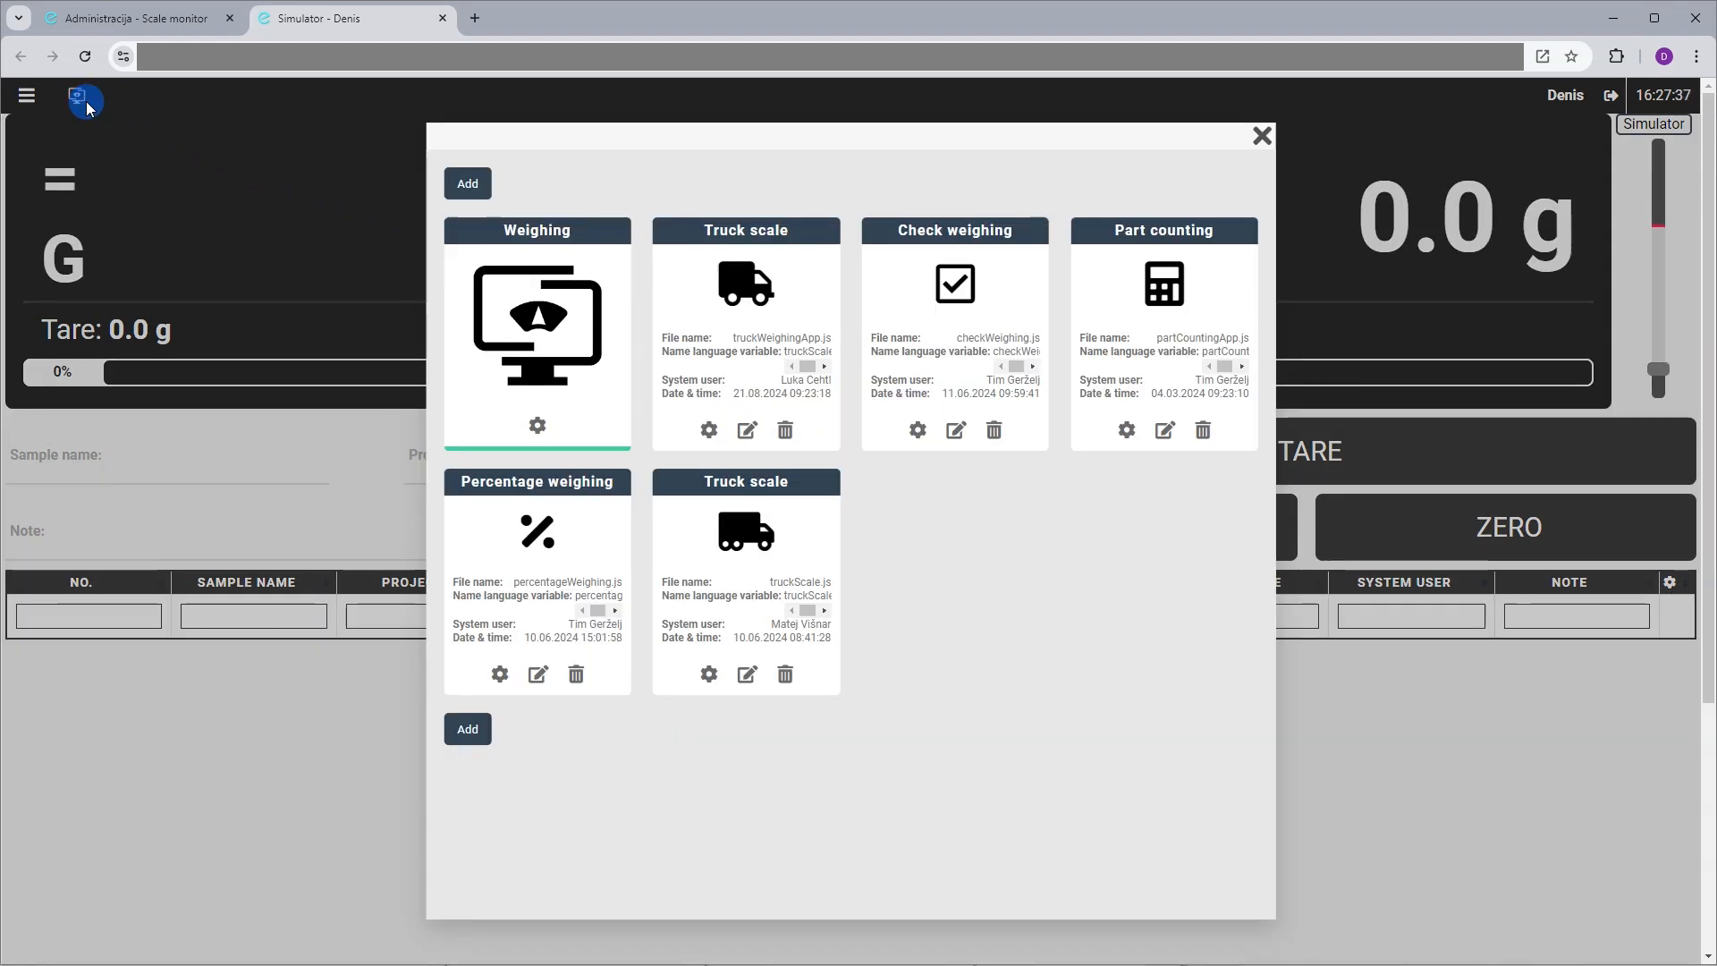
left_click(973, 271)
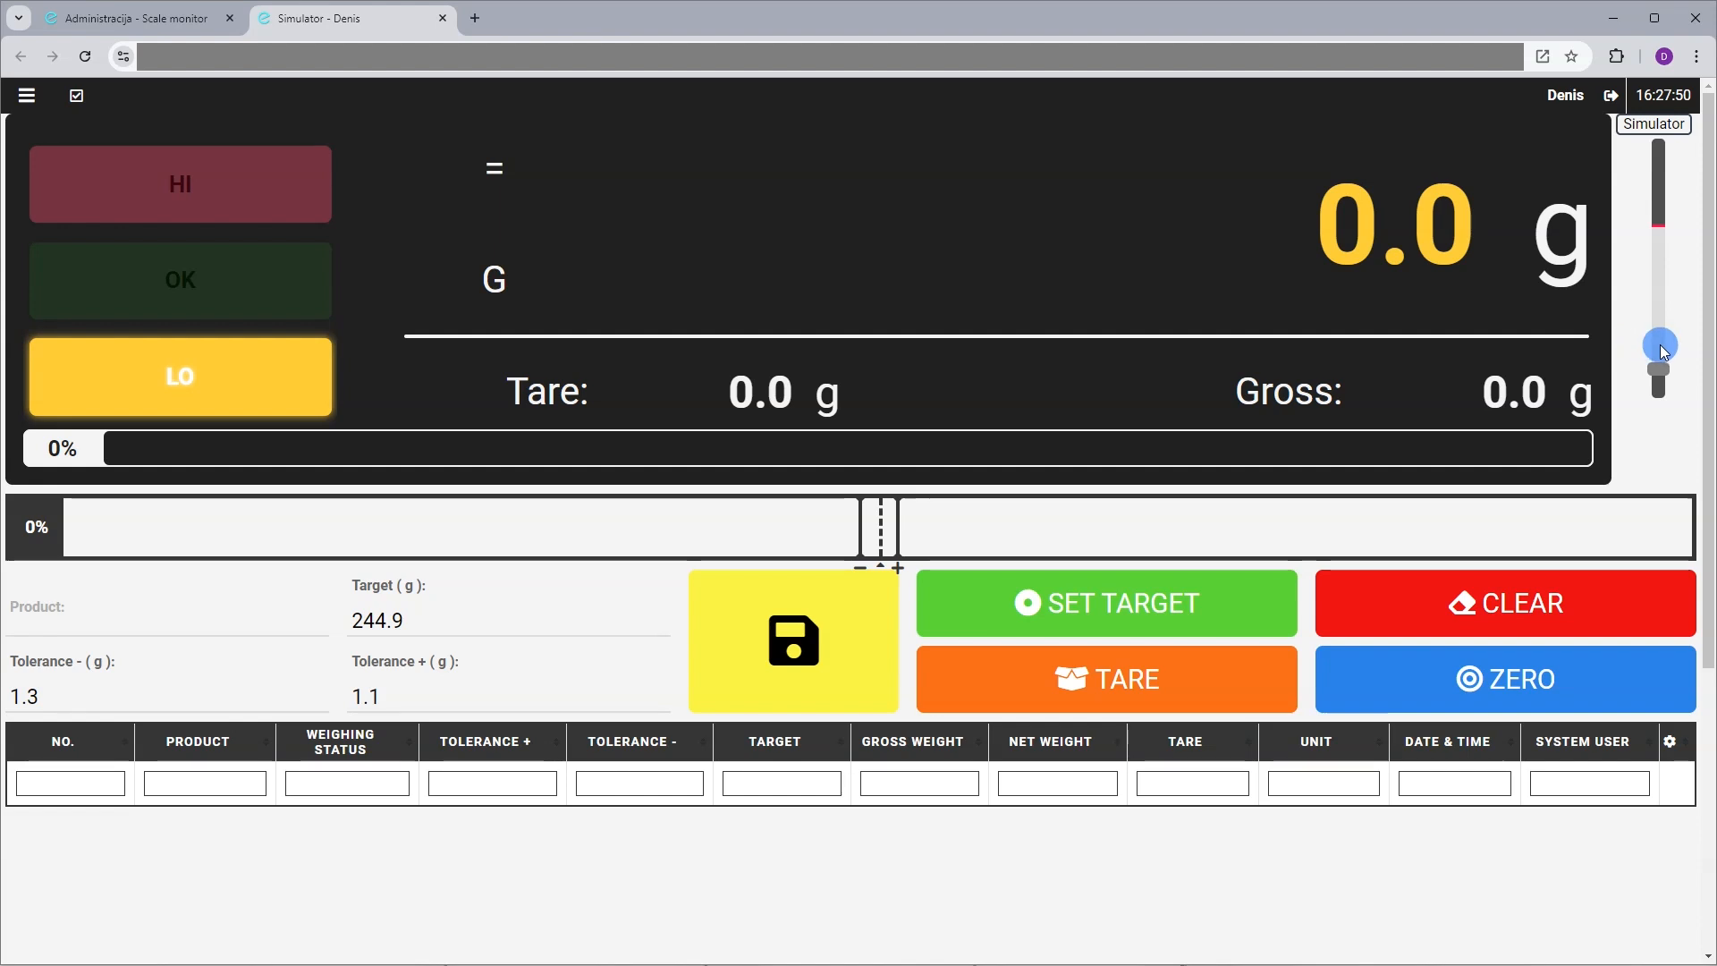
left_click(1660, 345)
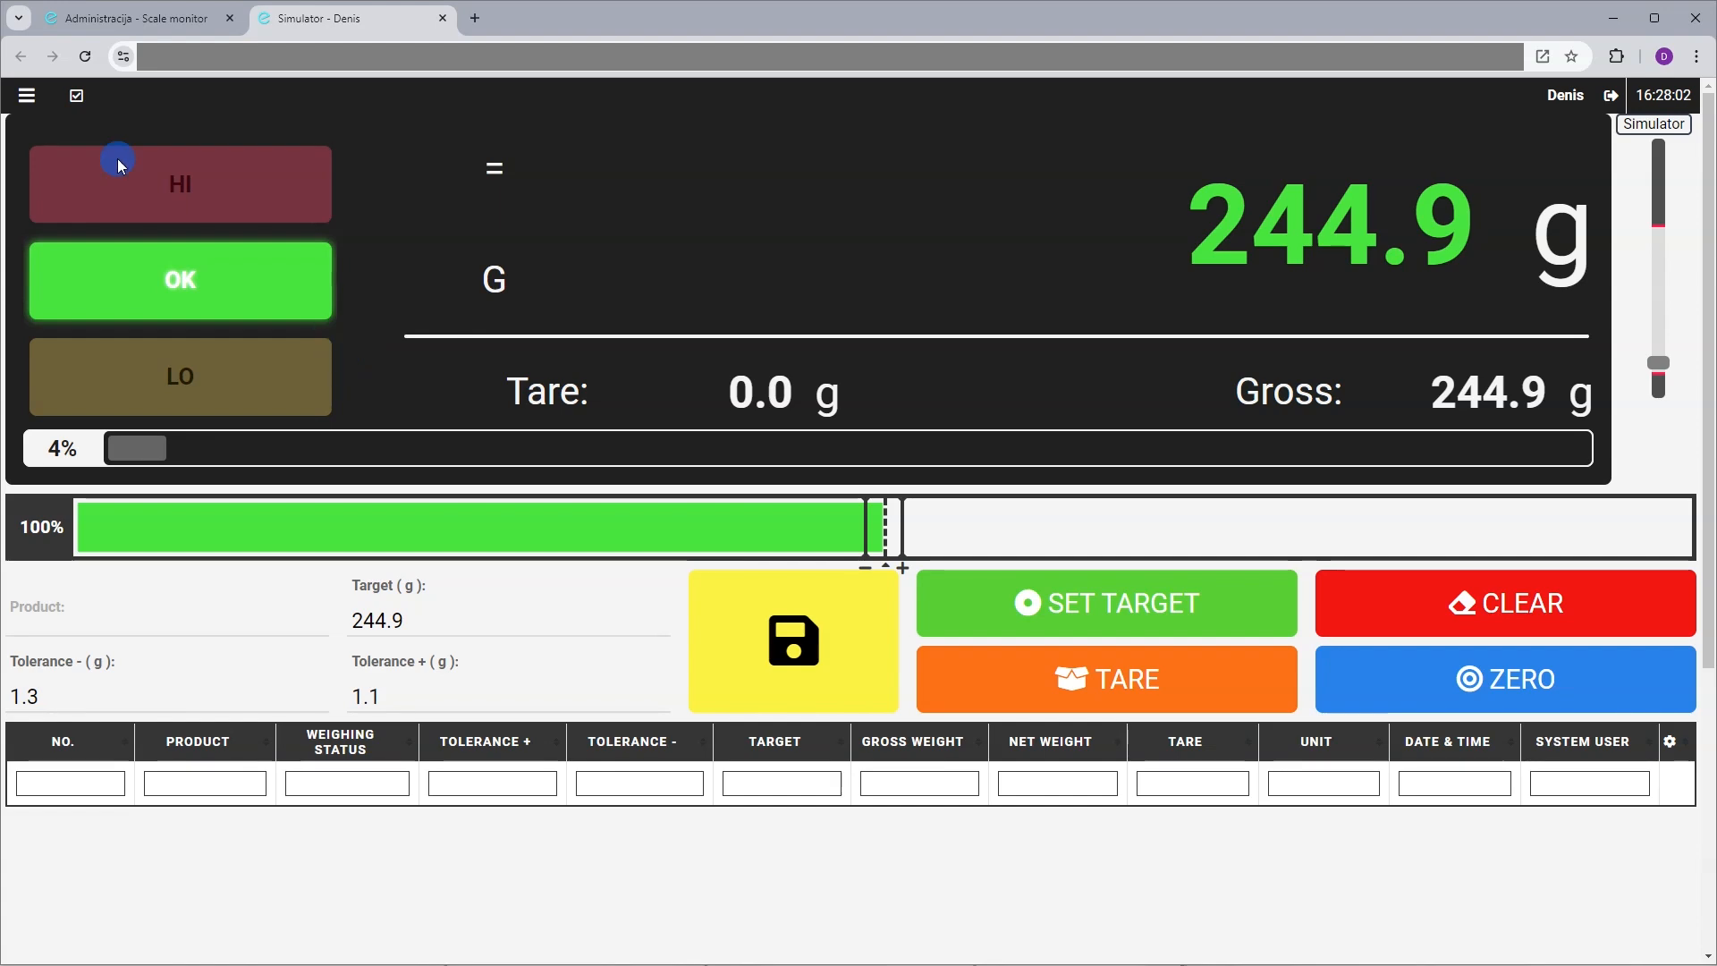
left_click(60, 98)
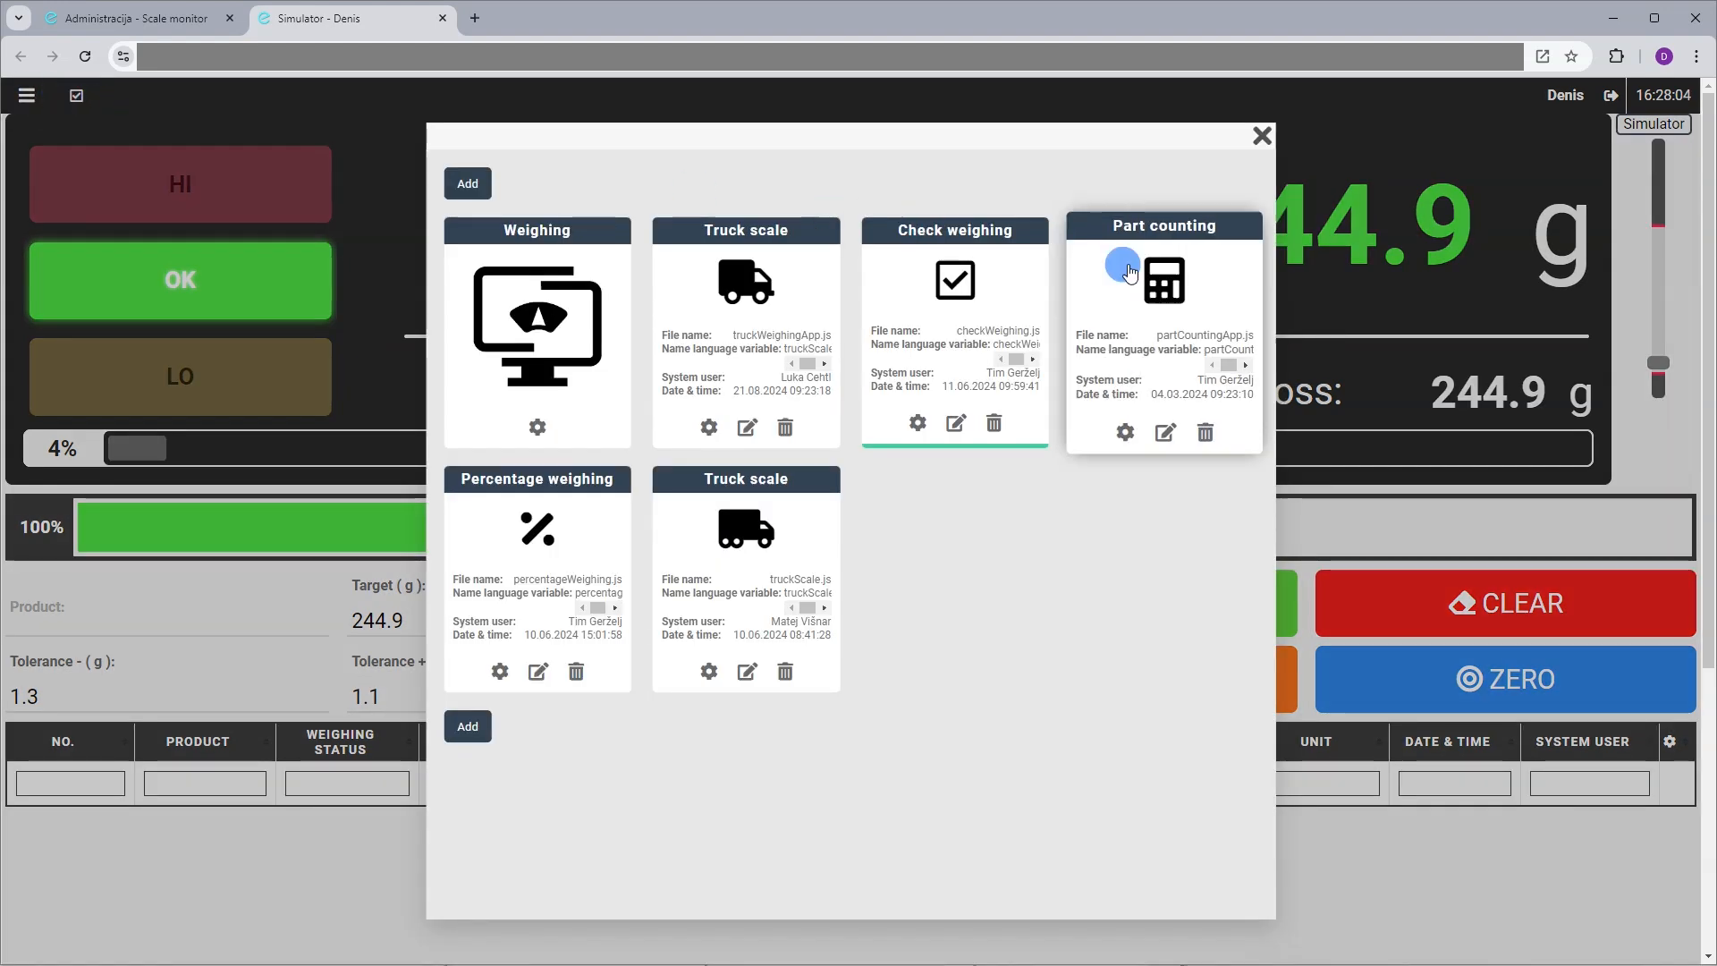
Switch to Part counting and take the simulator load as a 20-piece reference sample
left_click(1155, 280)
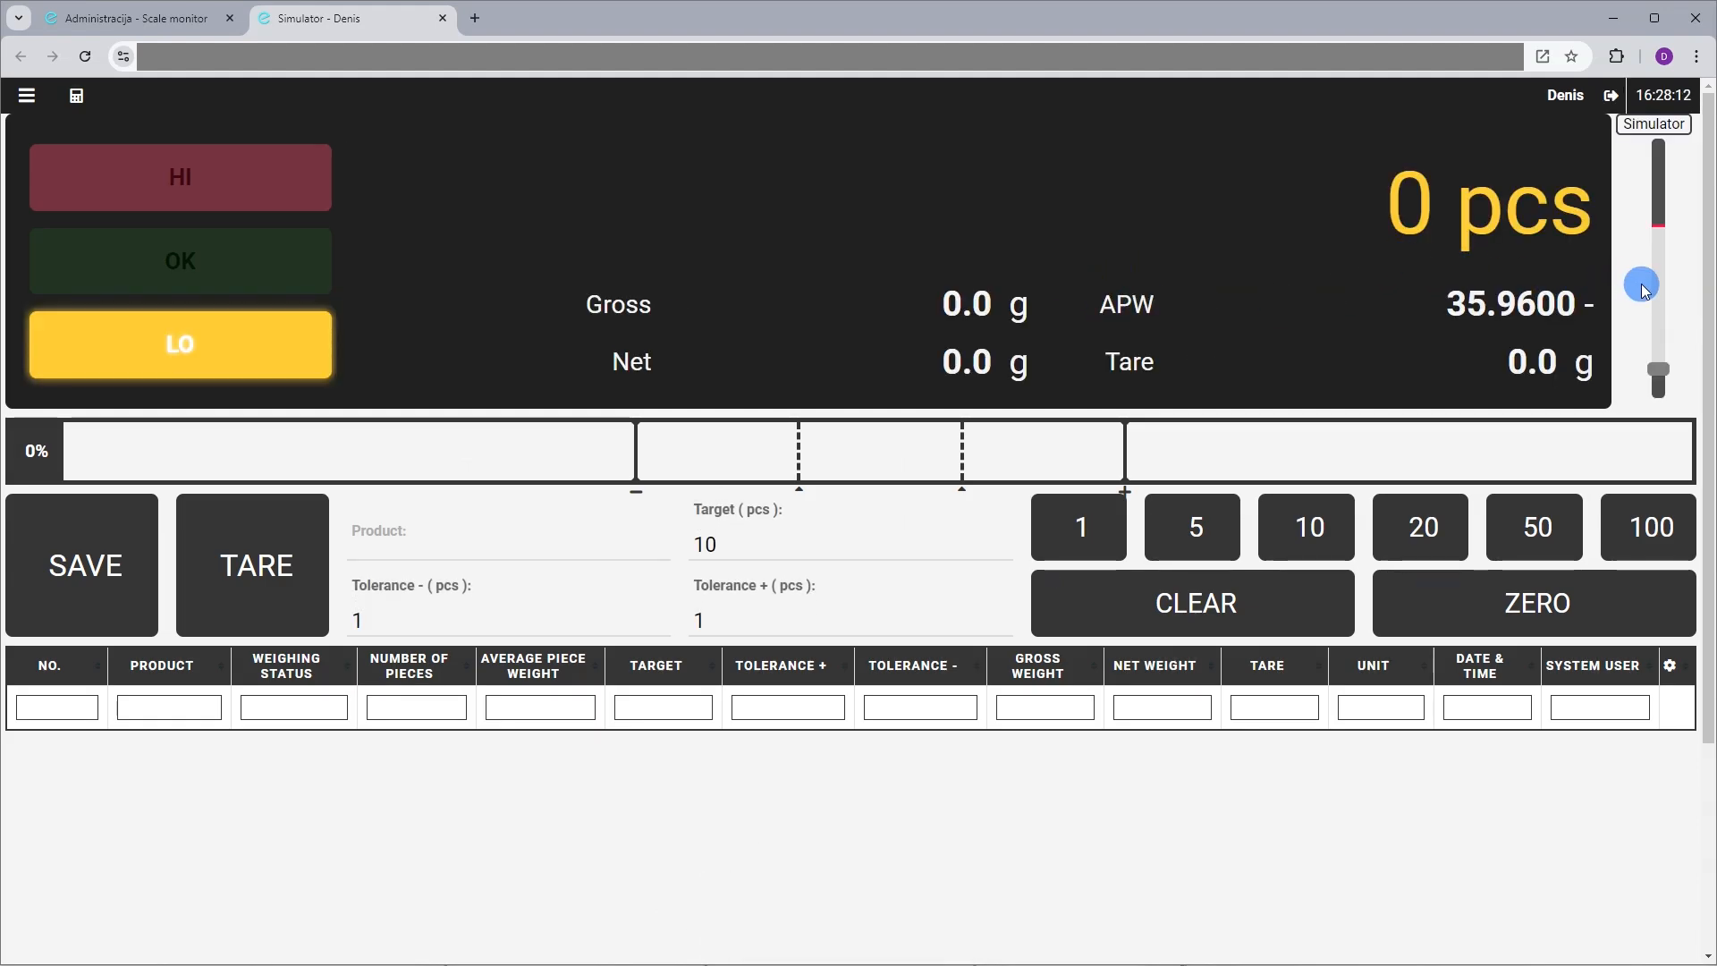
scroll(1651, 306, "up", 1)
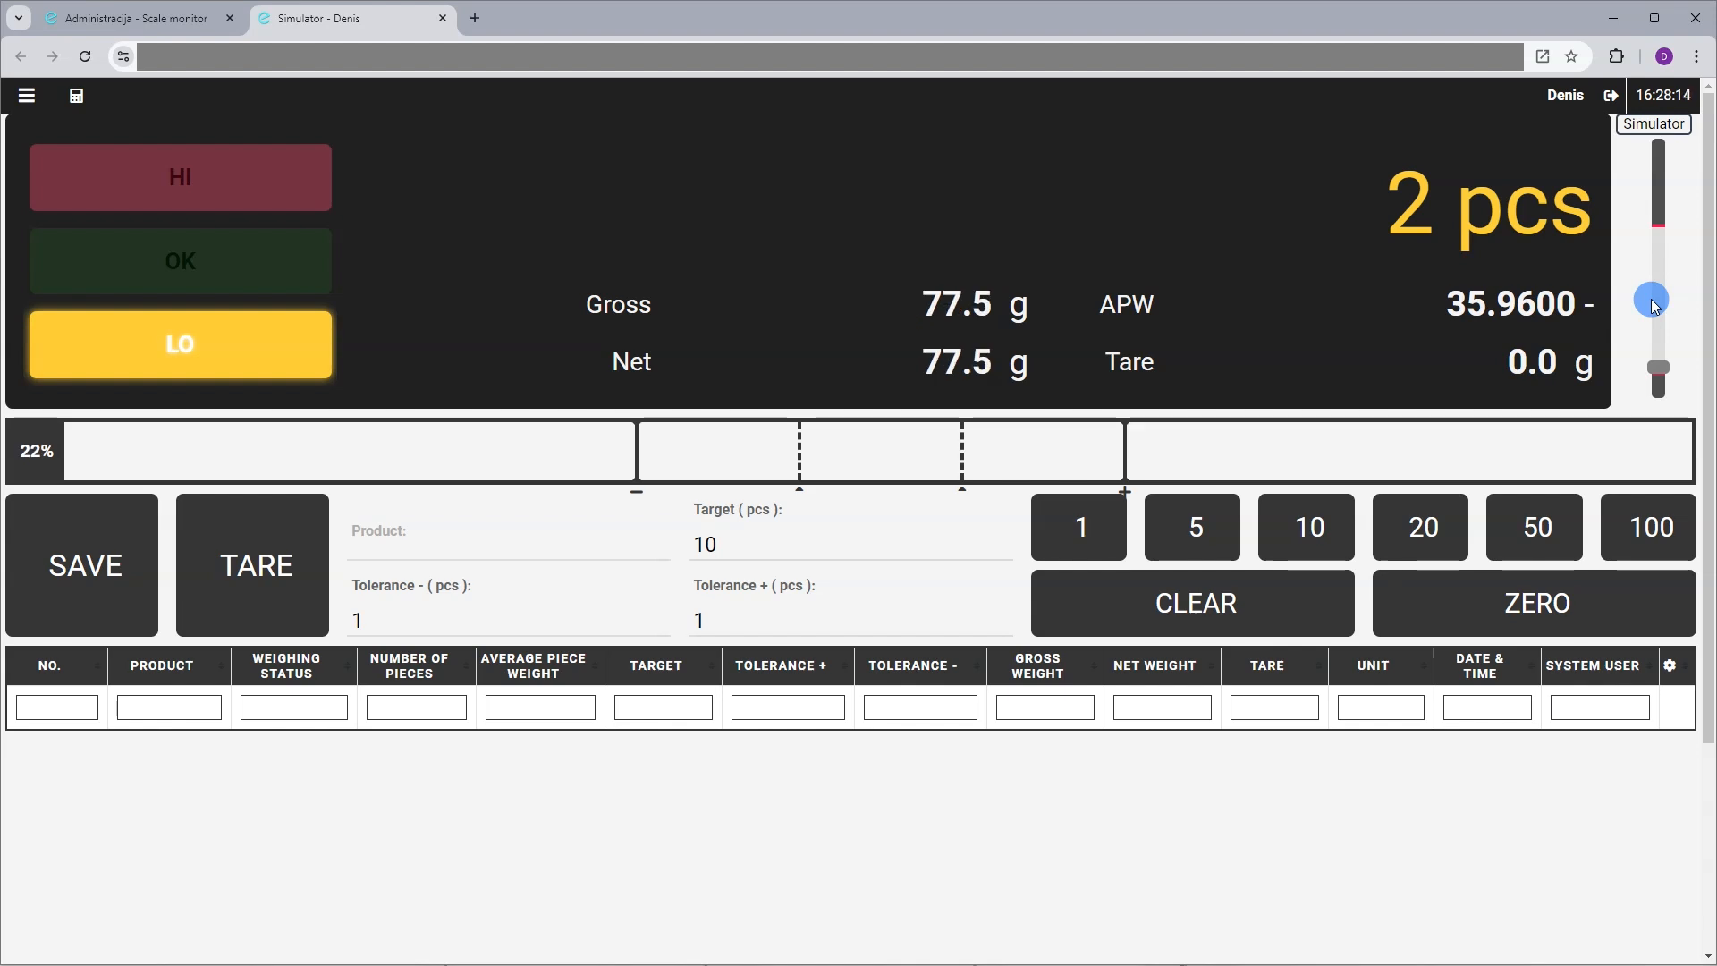
scroll(1654, 295, "up", 3)
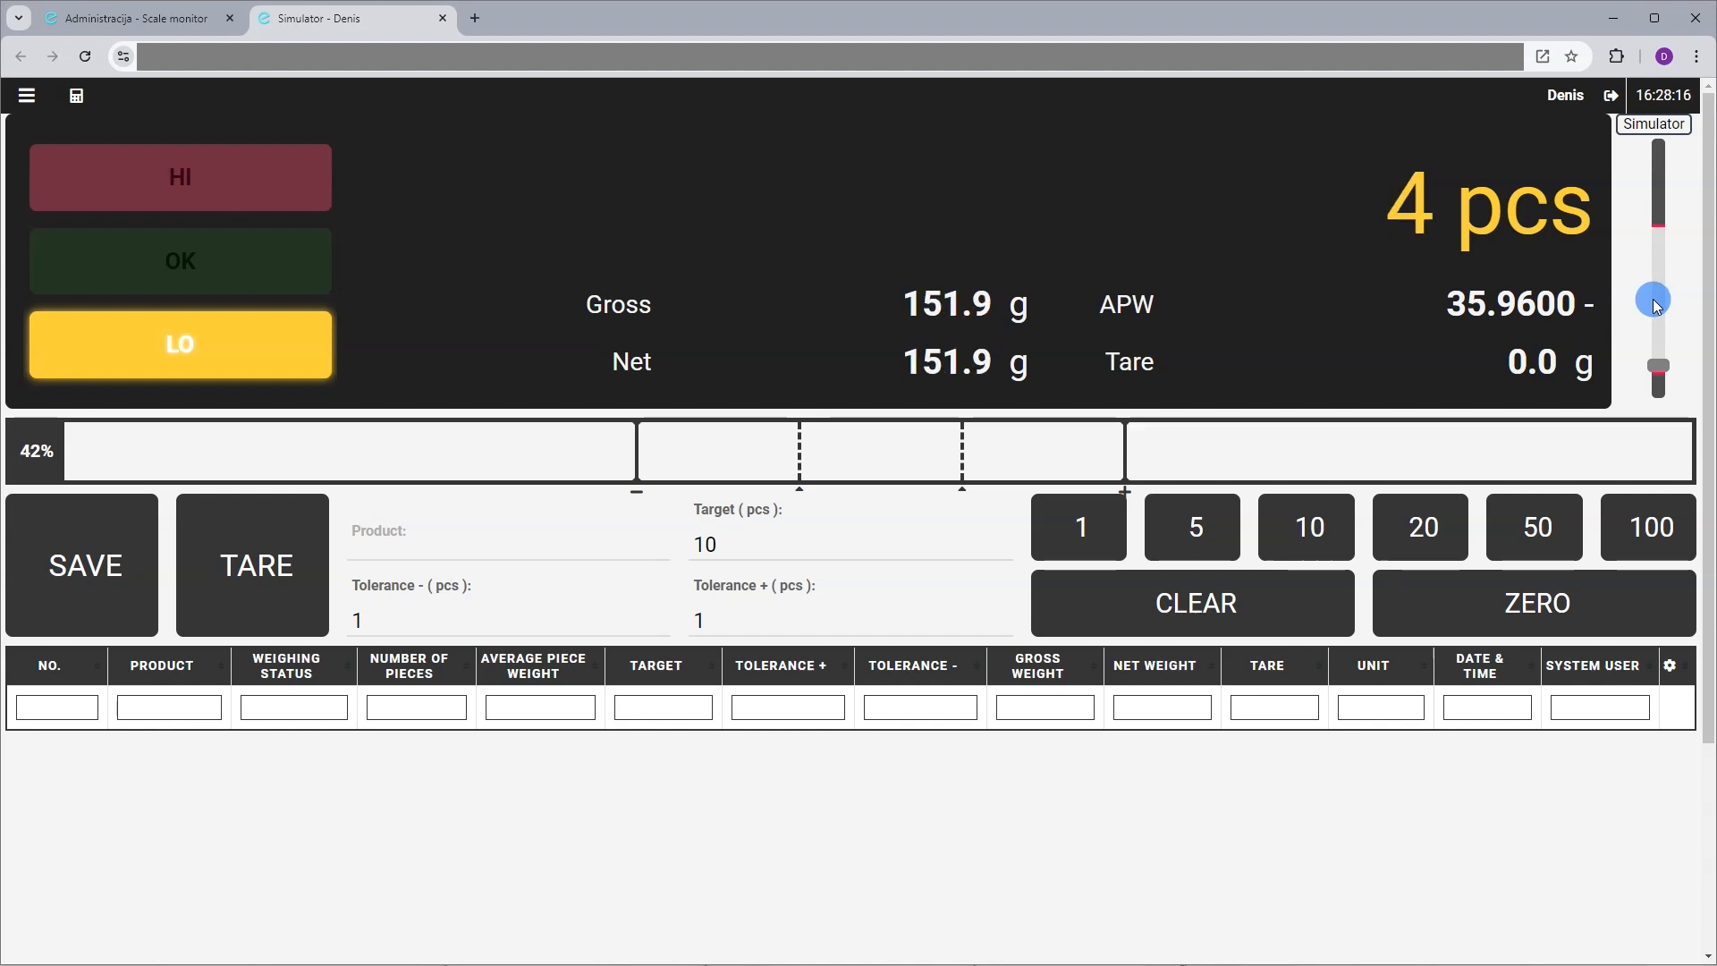
left_click(1324, 535)
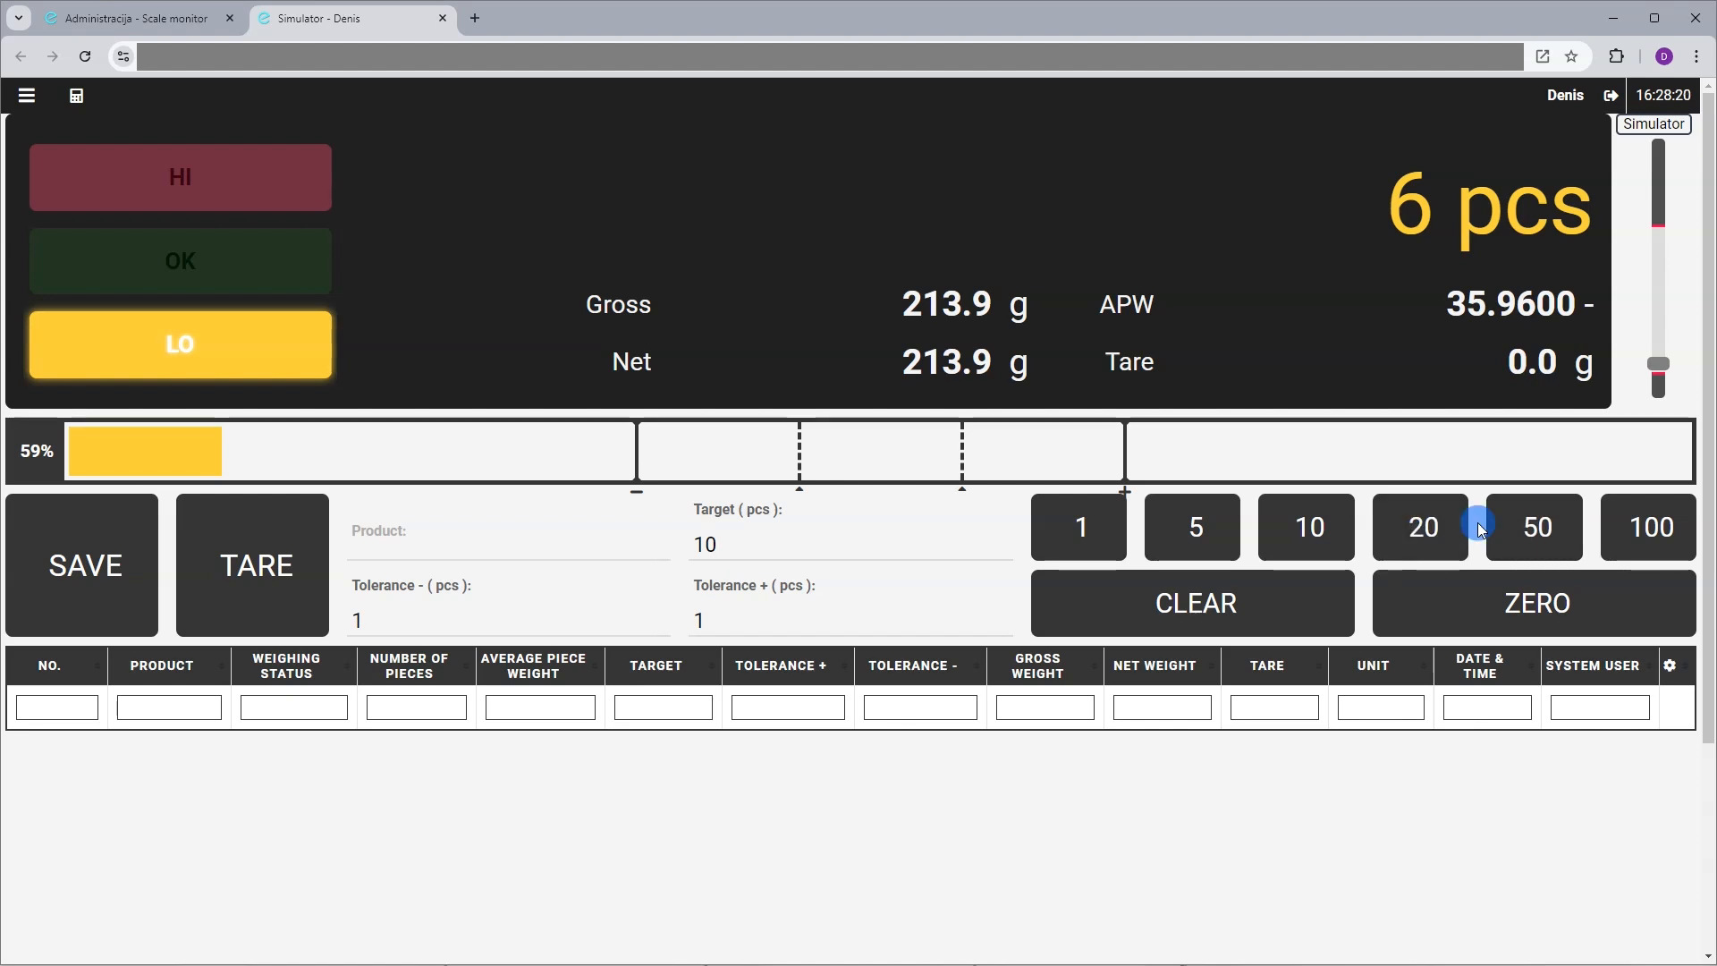
left_click(1405, 540)
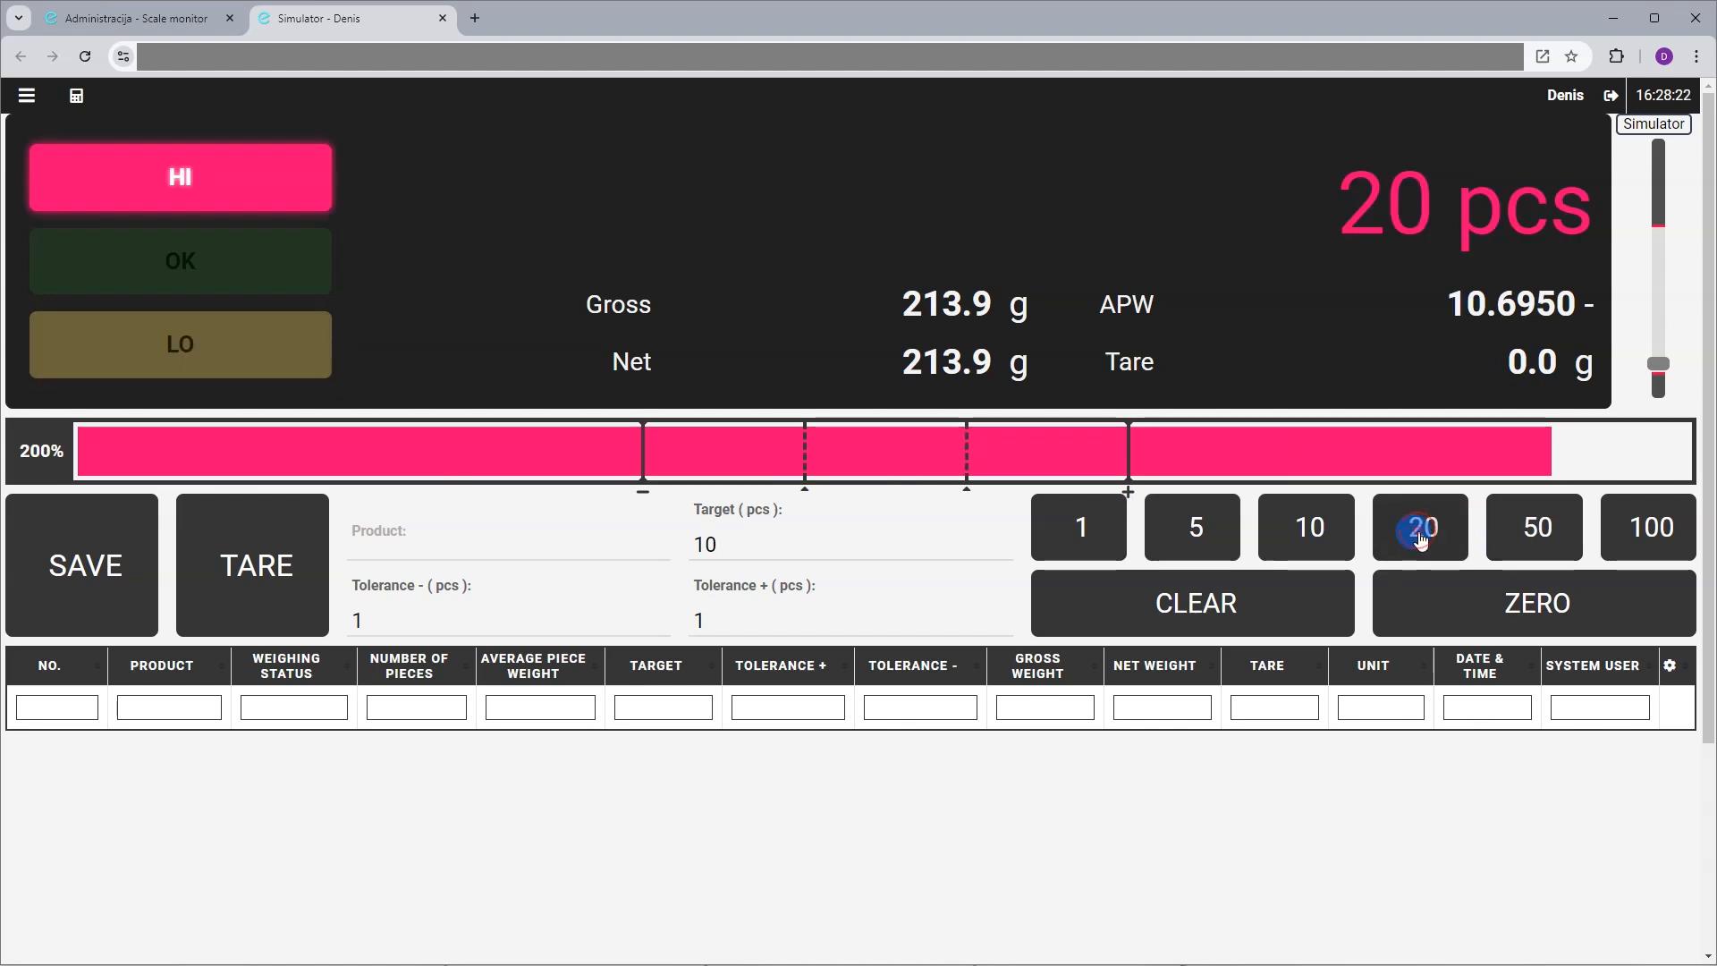
Set Target (pcs) to 20 so 213.9 g reads 20 pcs with OK
left_click(733, 545)
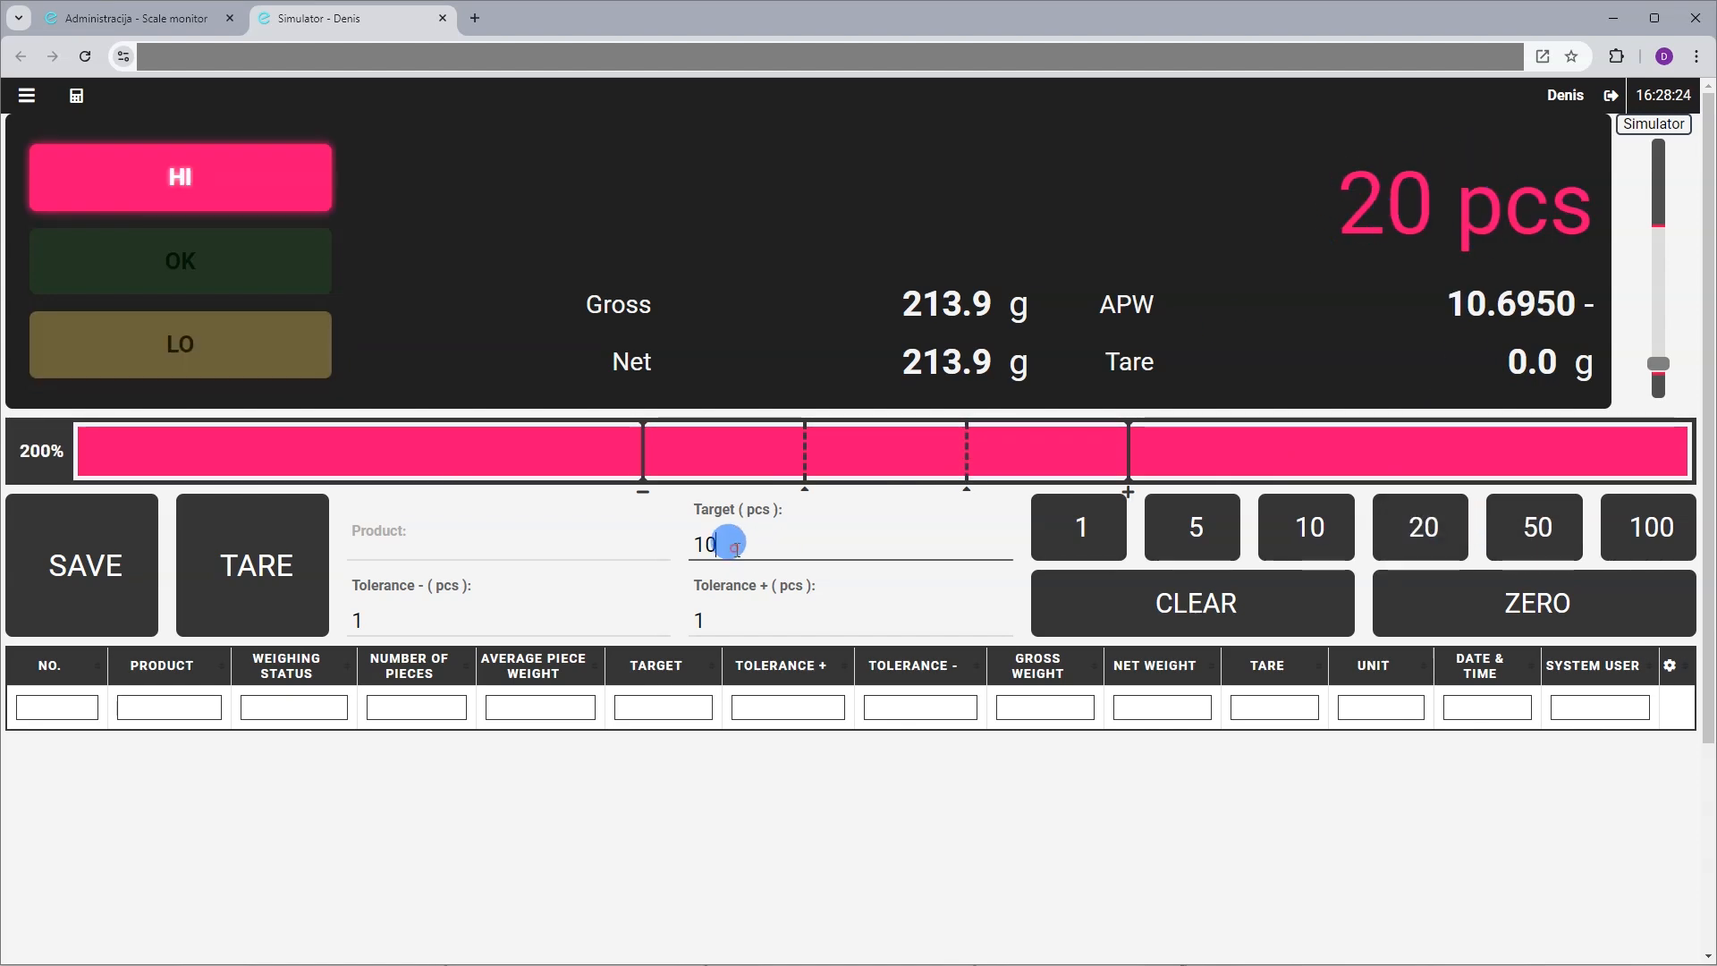
type("20")
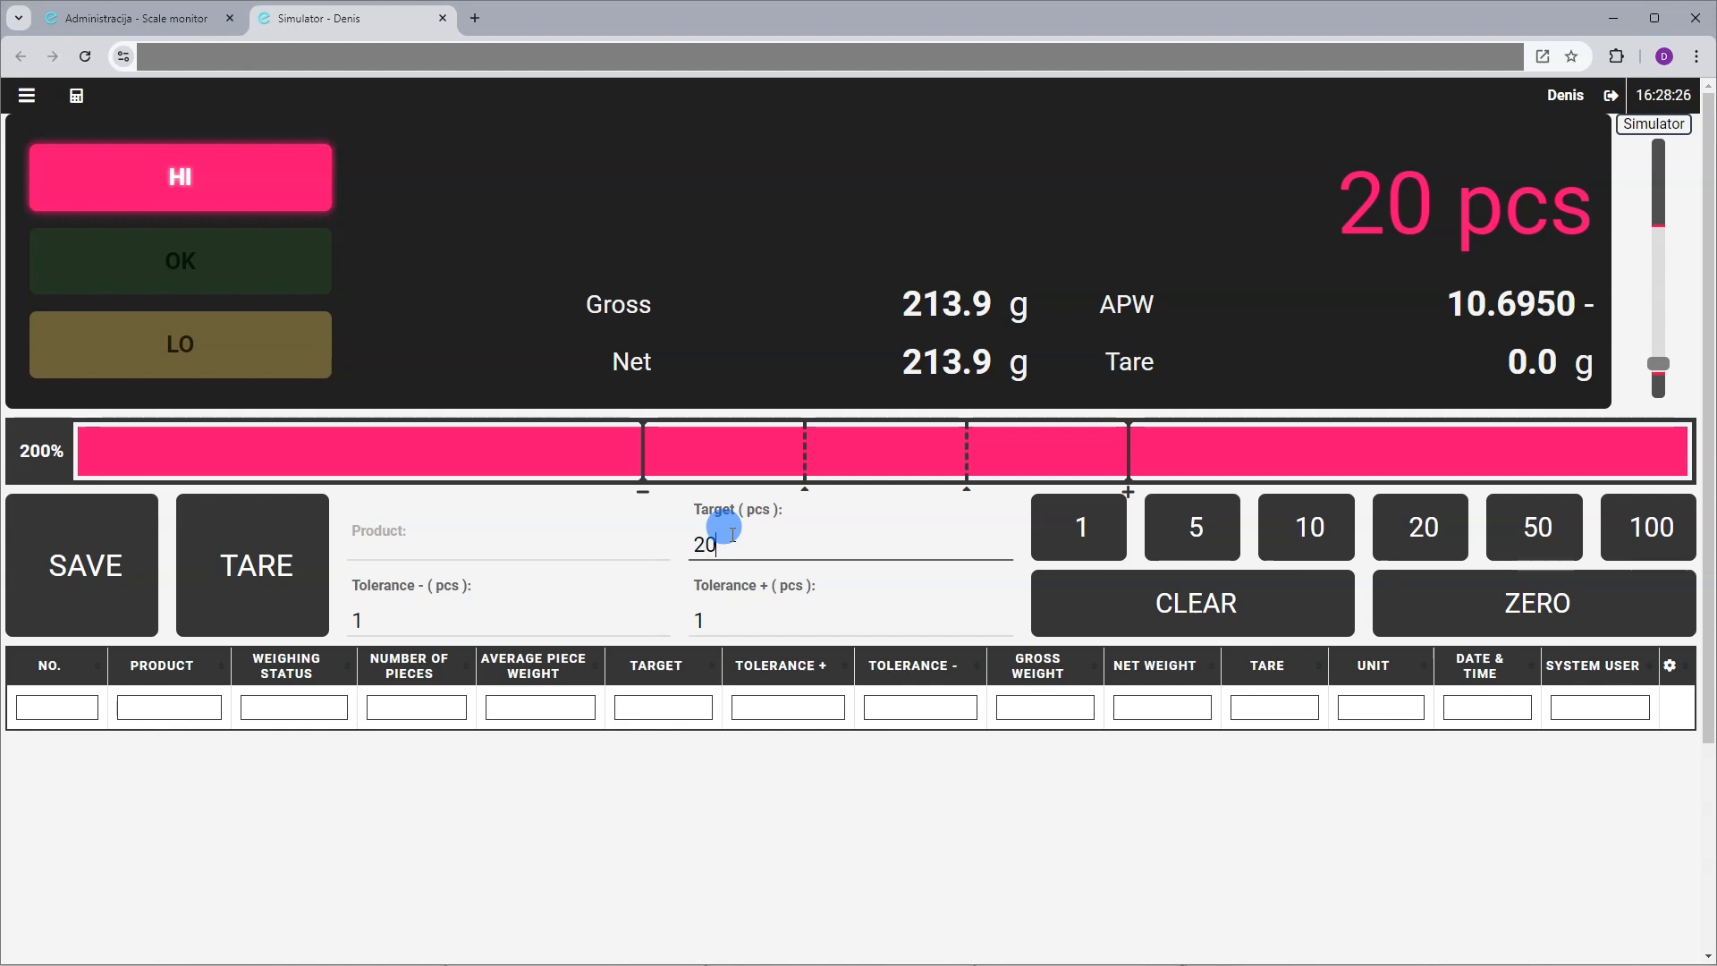
left_click(841, 393)
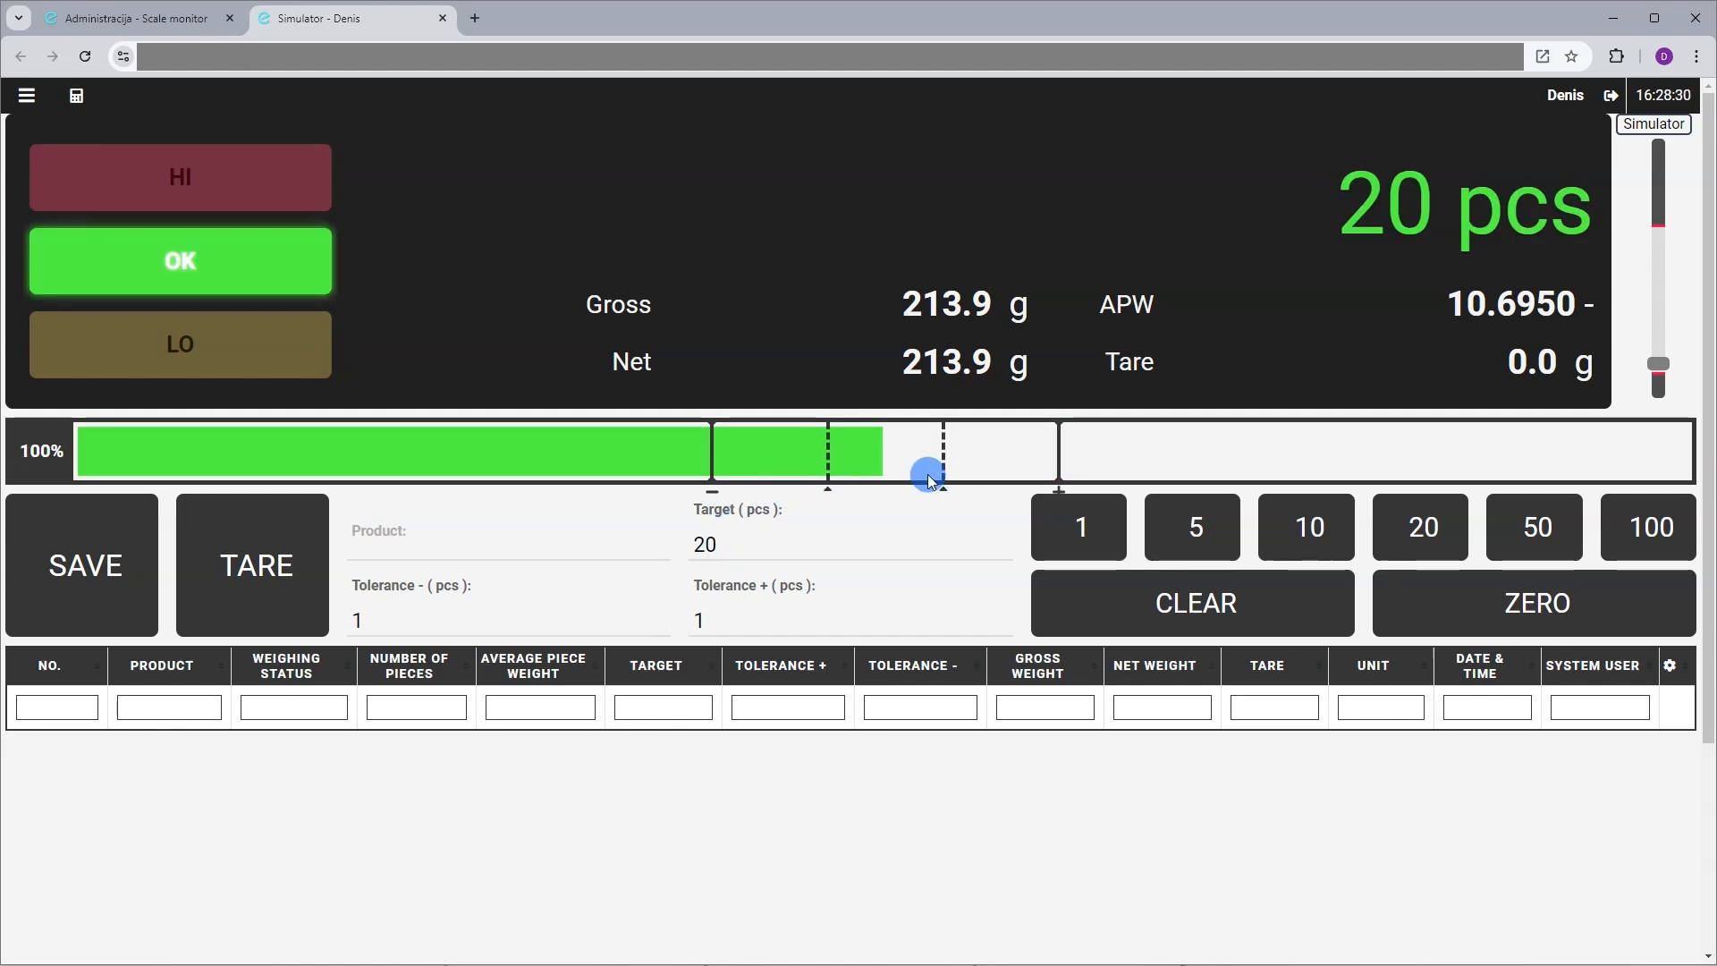
Return to the basic Weighing app at 0.0 g with sample name, project and note fields
left_click(76, 95)
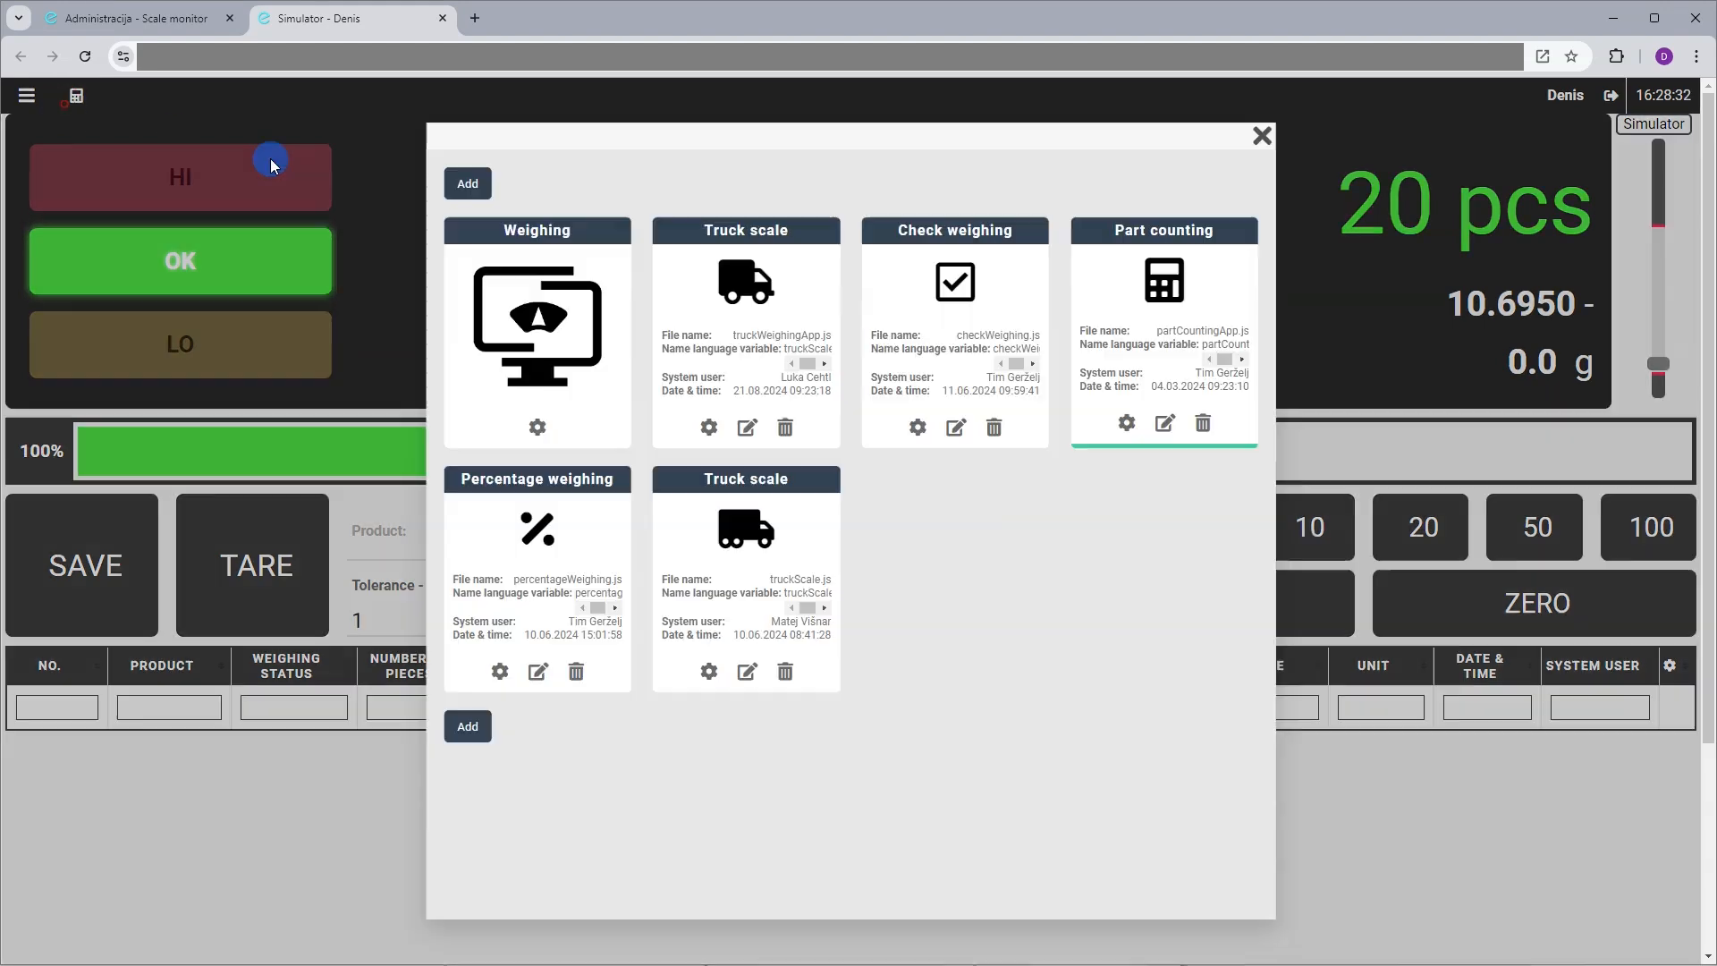
left_click(512, 281)
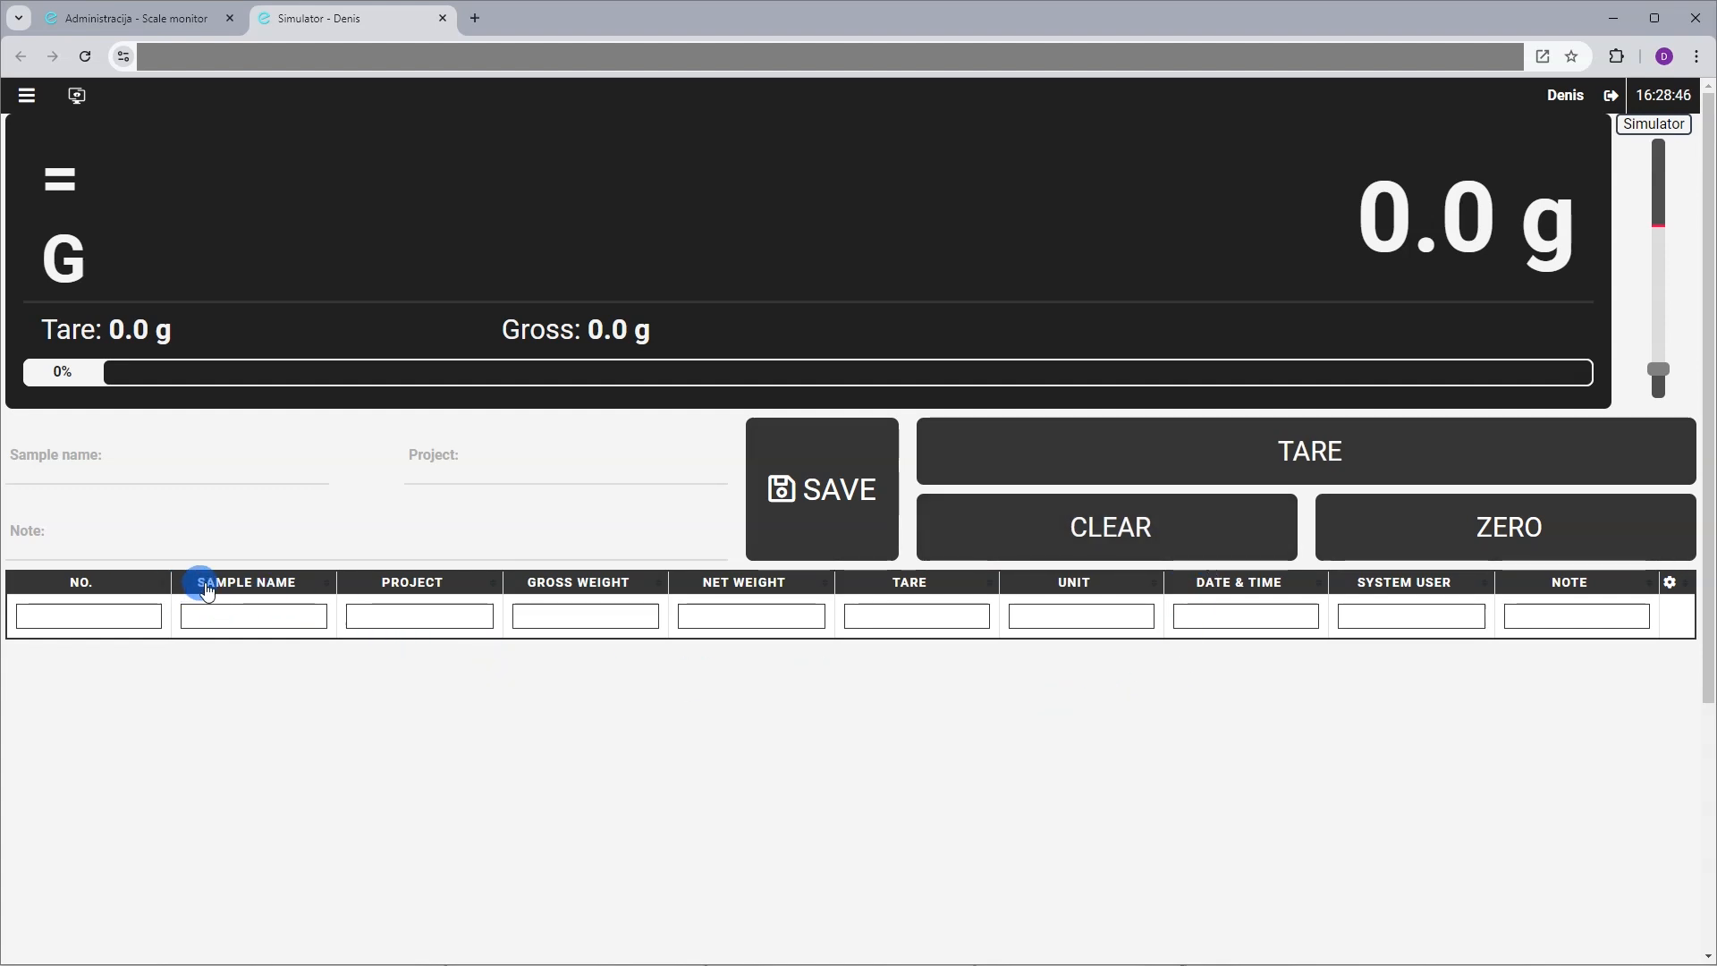
left_click_drag(205, 584, 221, 585)
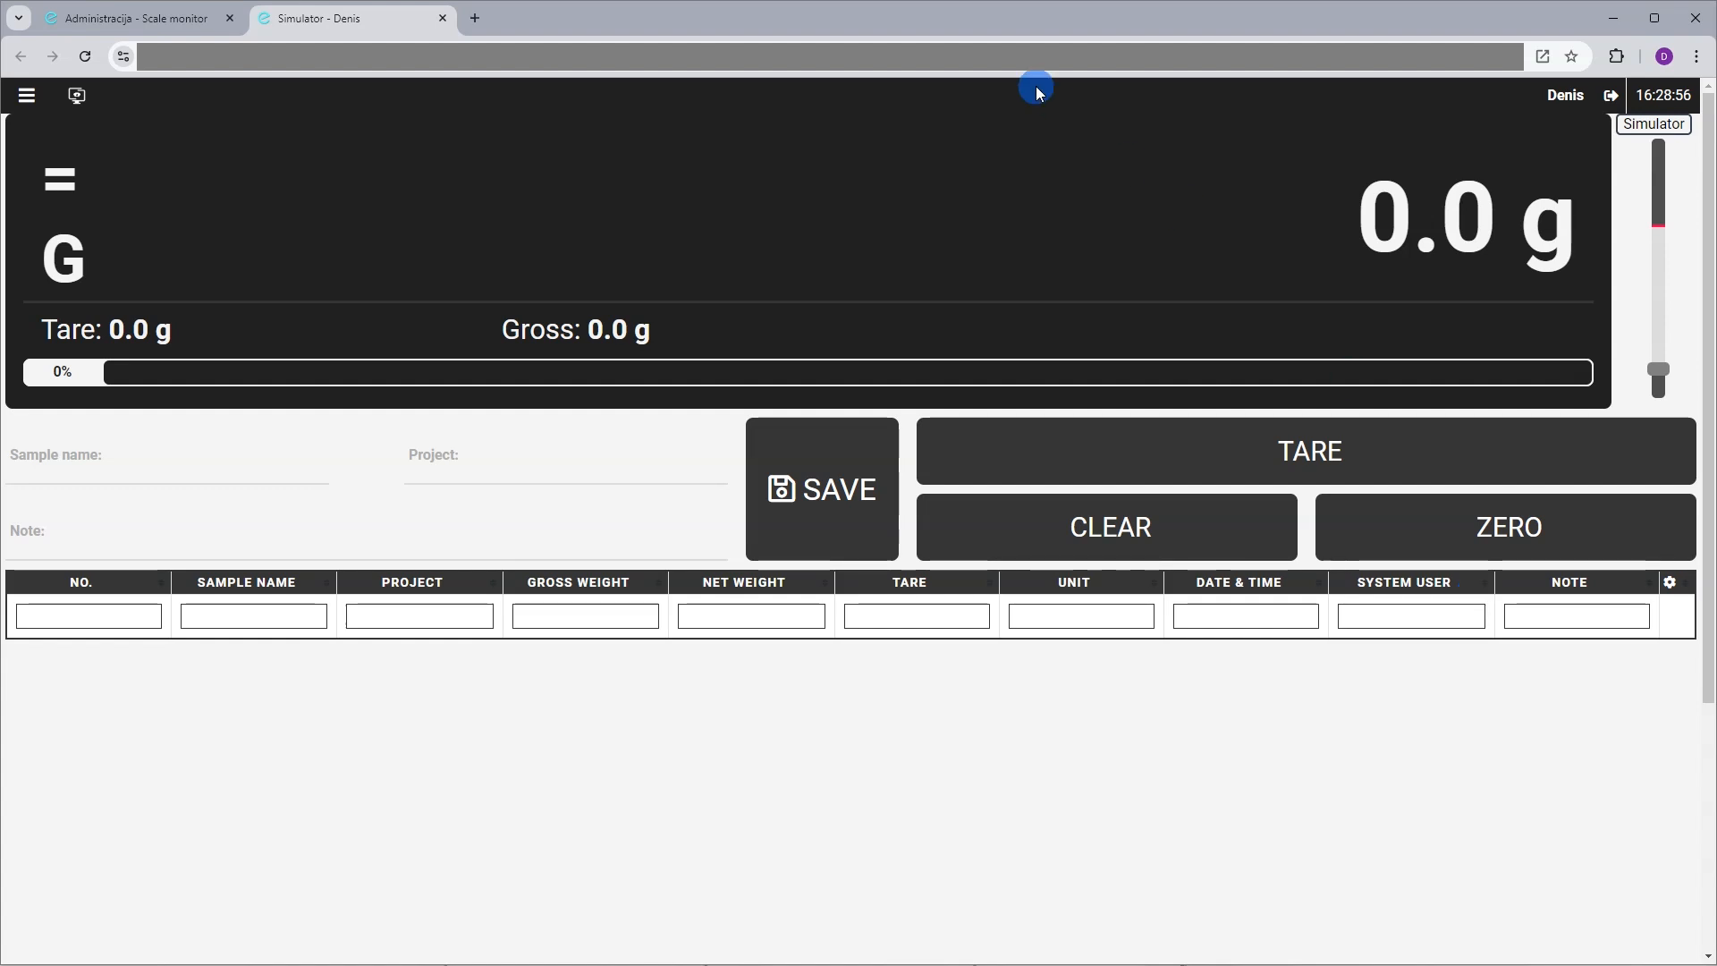
Switch the screen layout to Default - mobile
left_click(29, 97)
left_click(288, 152)
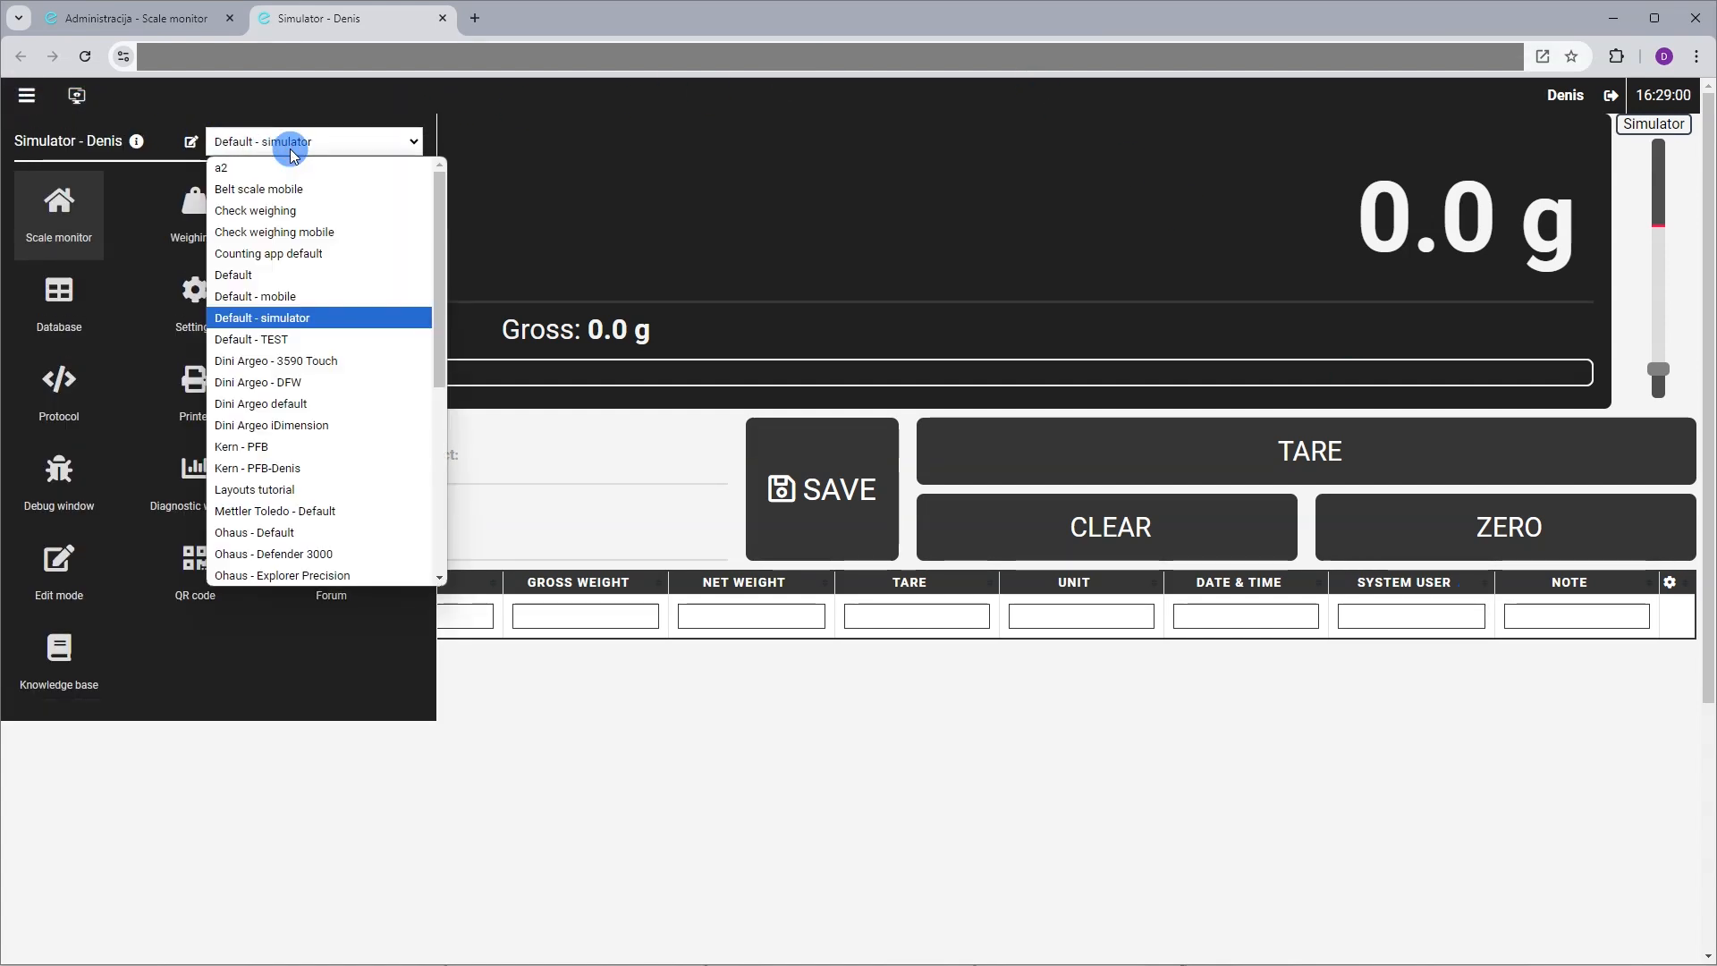
scroll(315, 210, "down", 5)
scroll(314, 209, "up", 5)
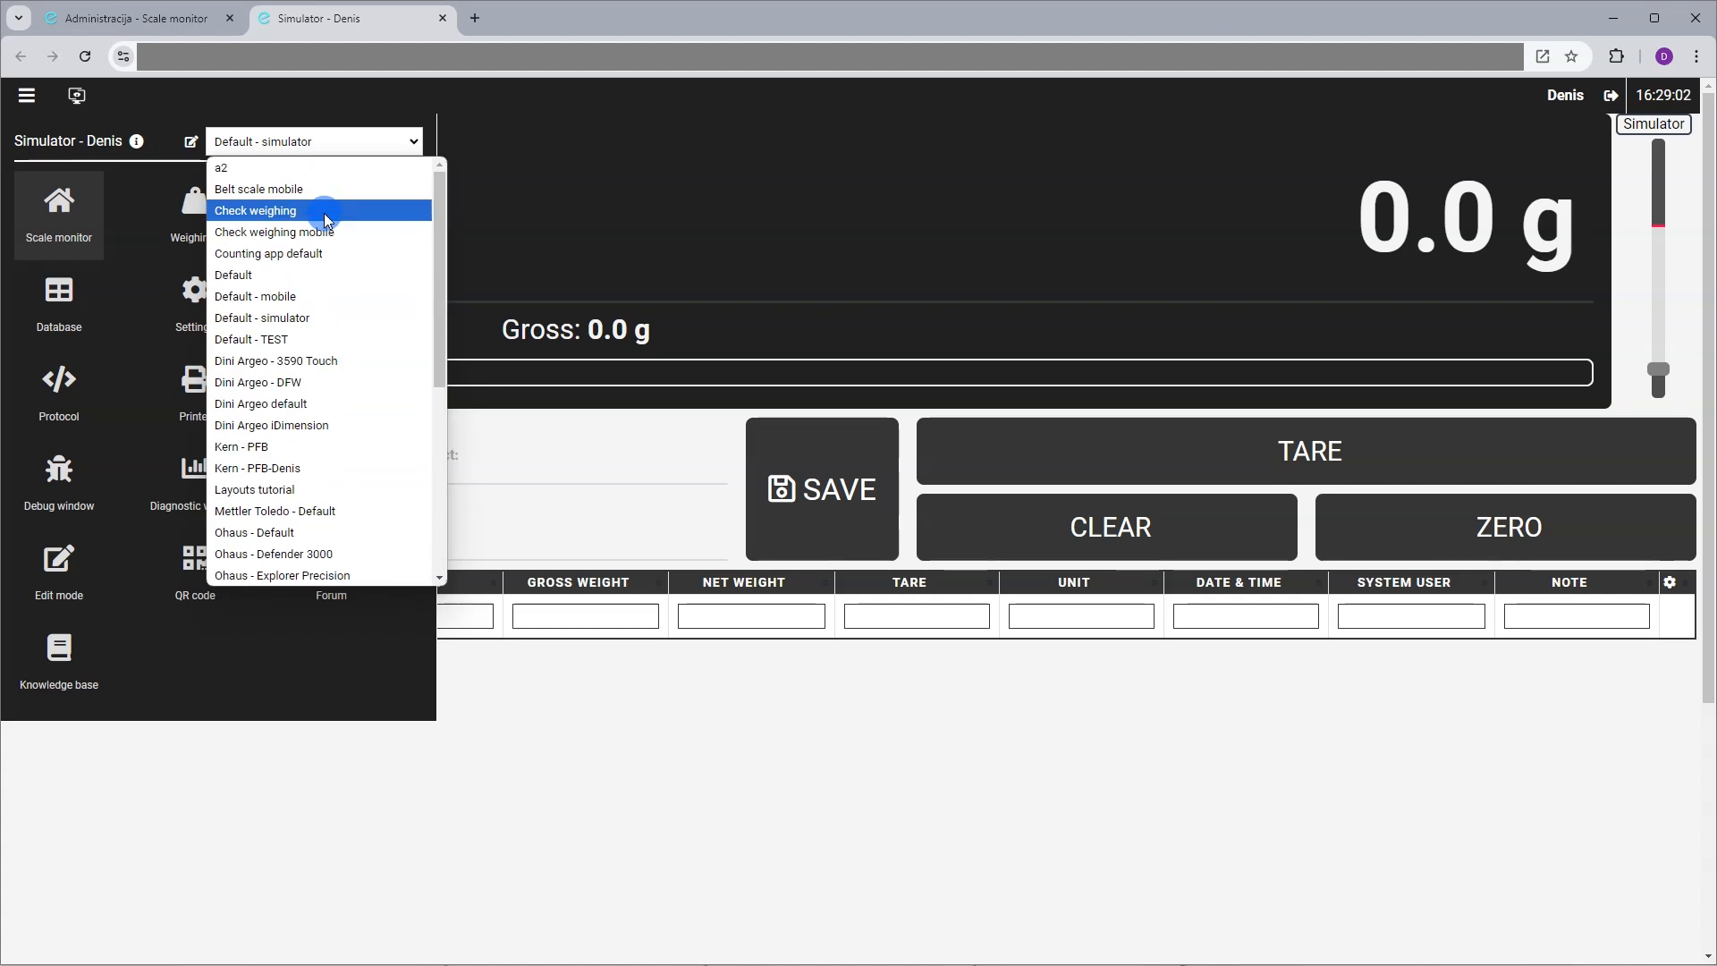
left_click(287, 305)
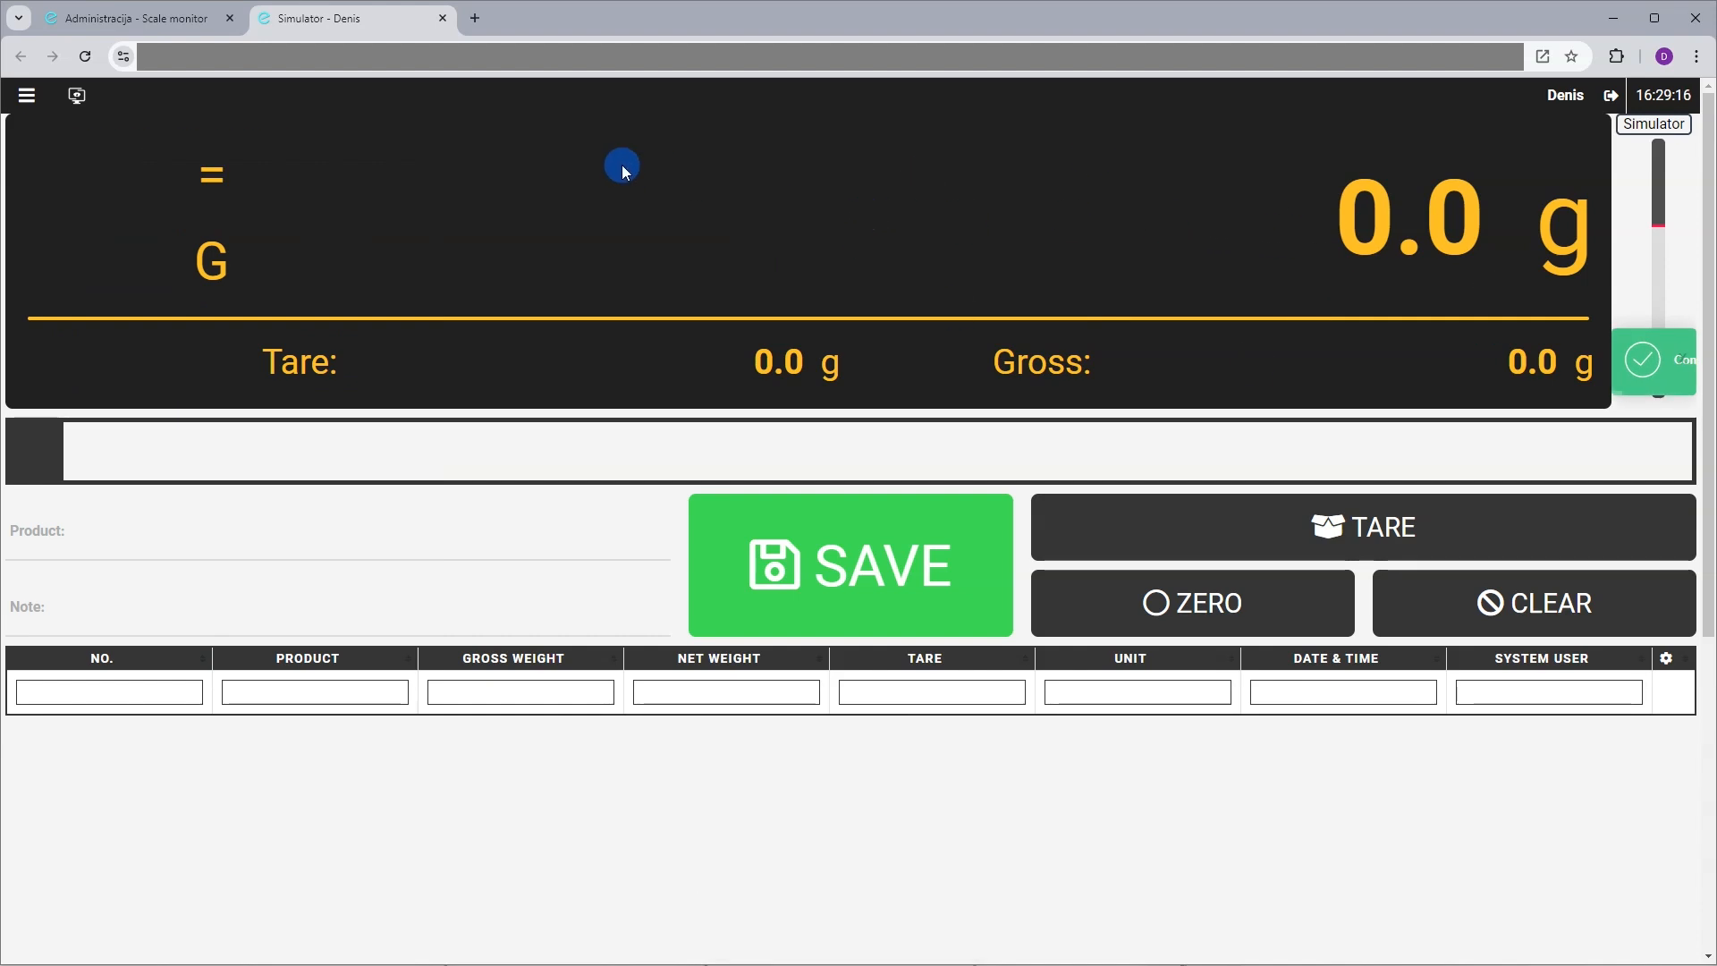
Restore the Default - simulator layout and leave the navigation panel open
left_click(27, 95)
left_click(250, 141)
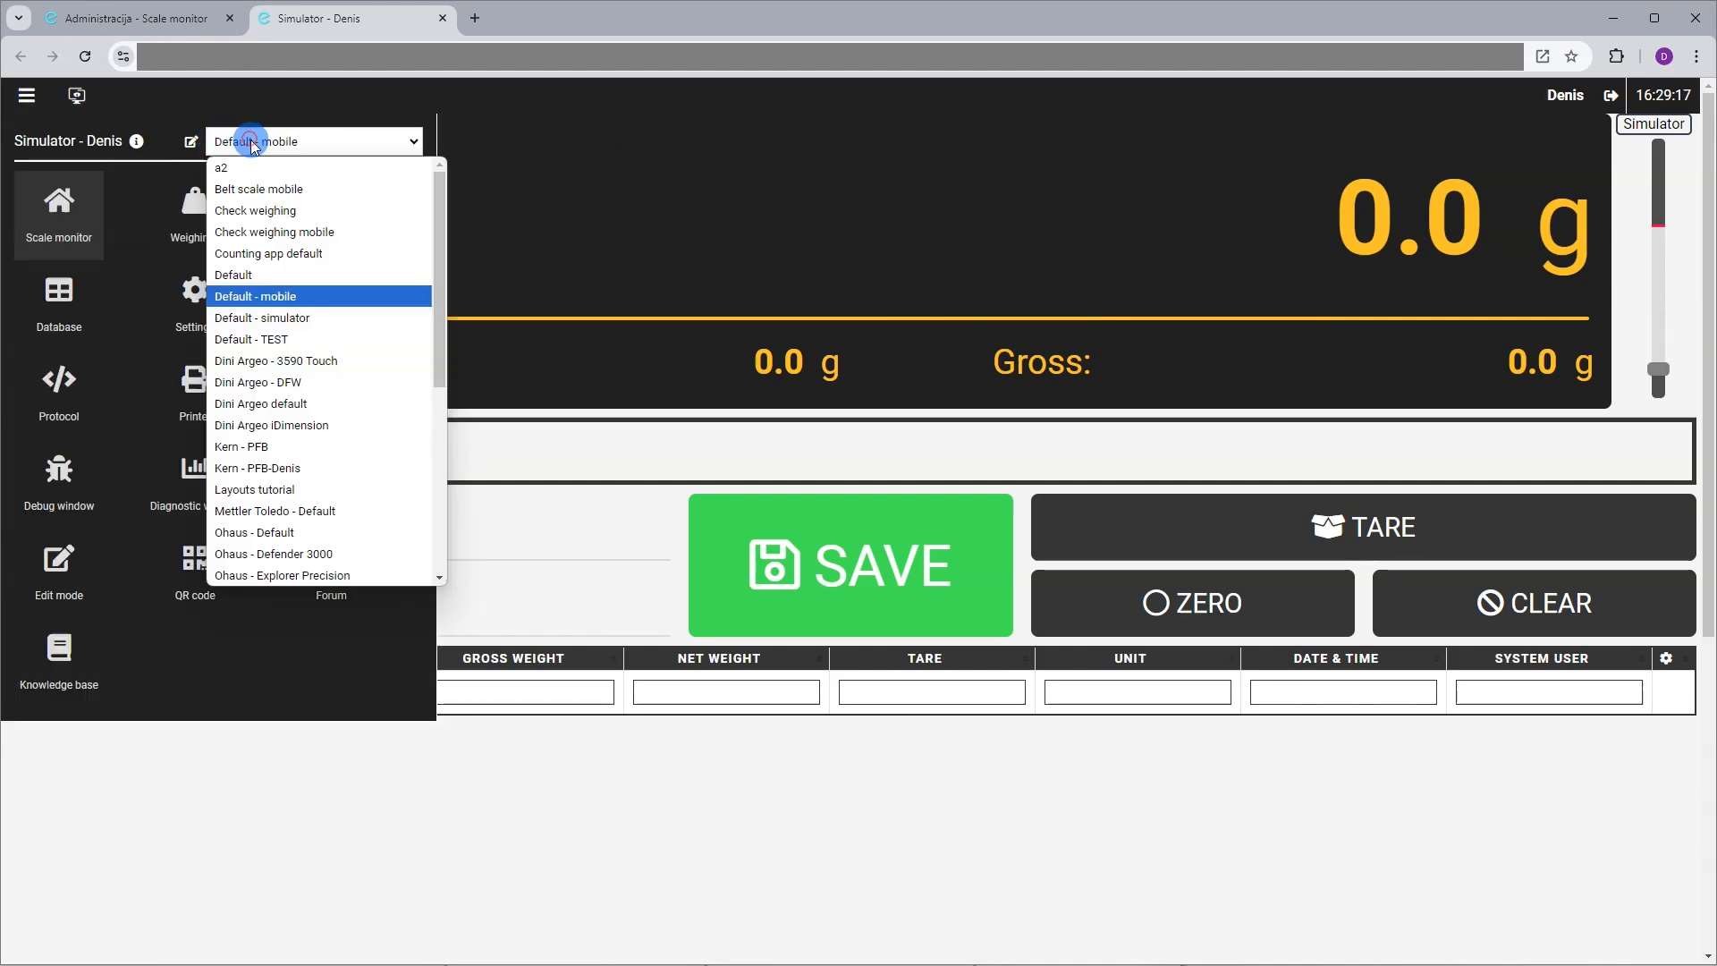
left_click(311, 327)
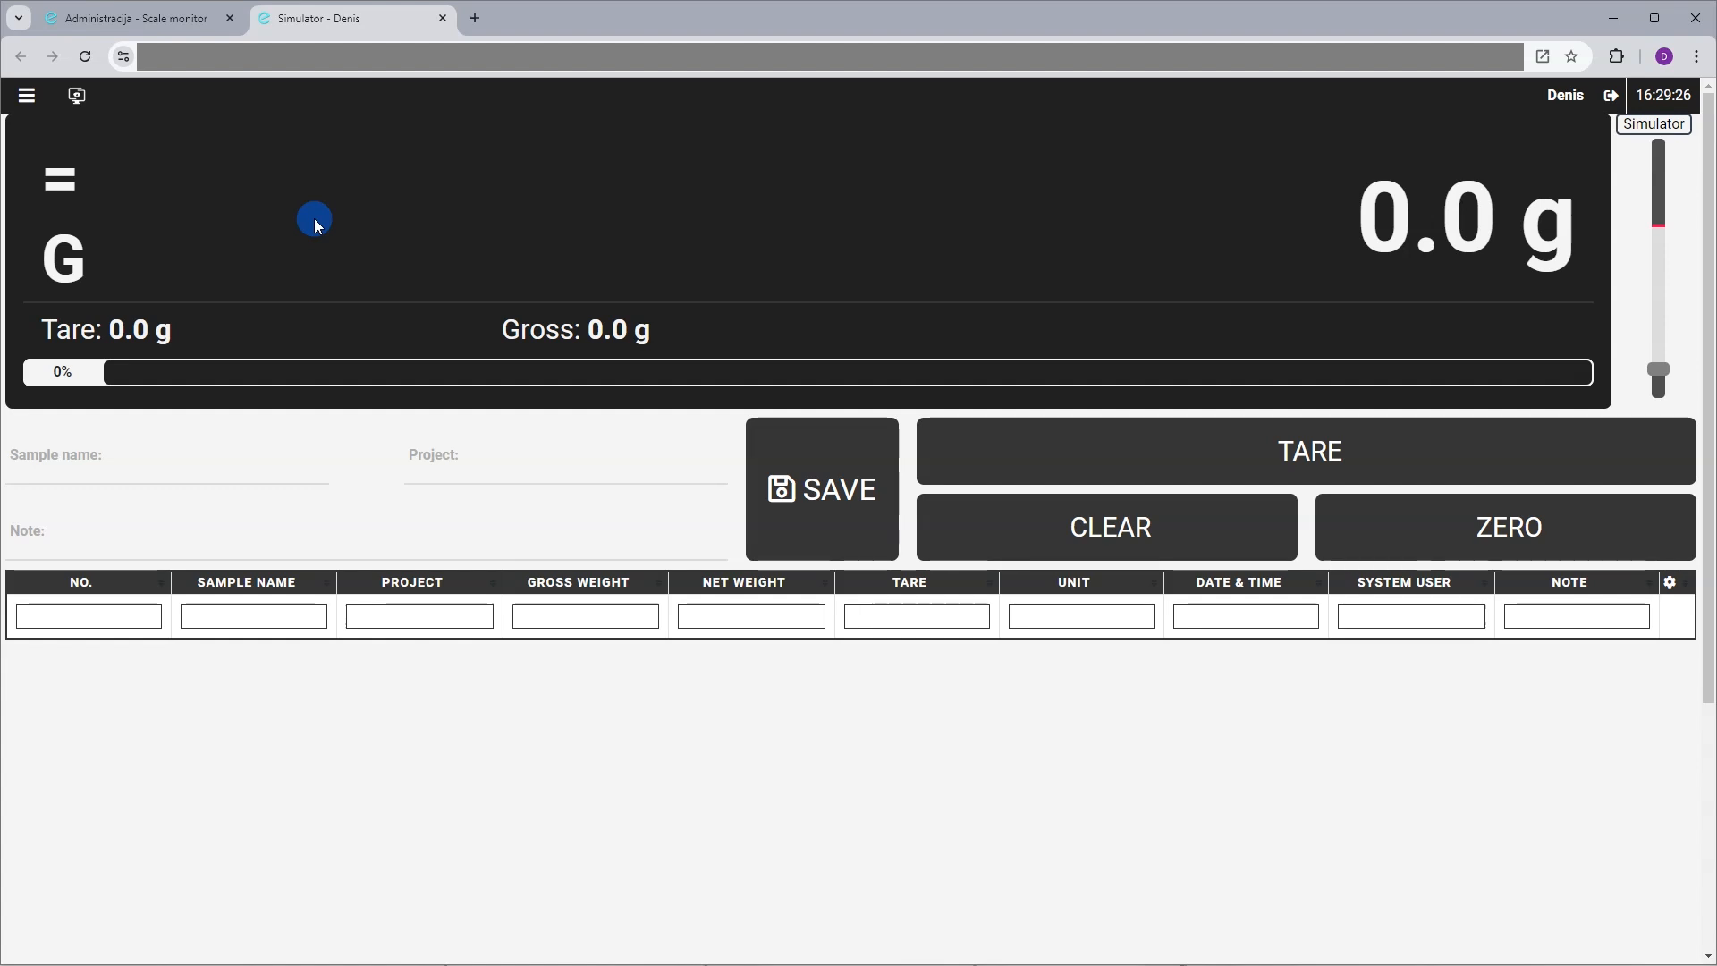
left_click(31, 110)
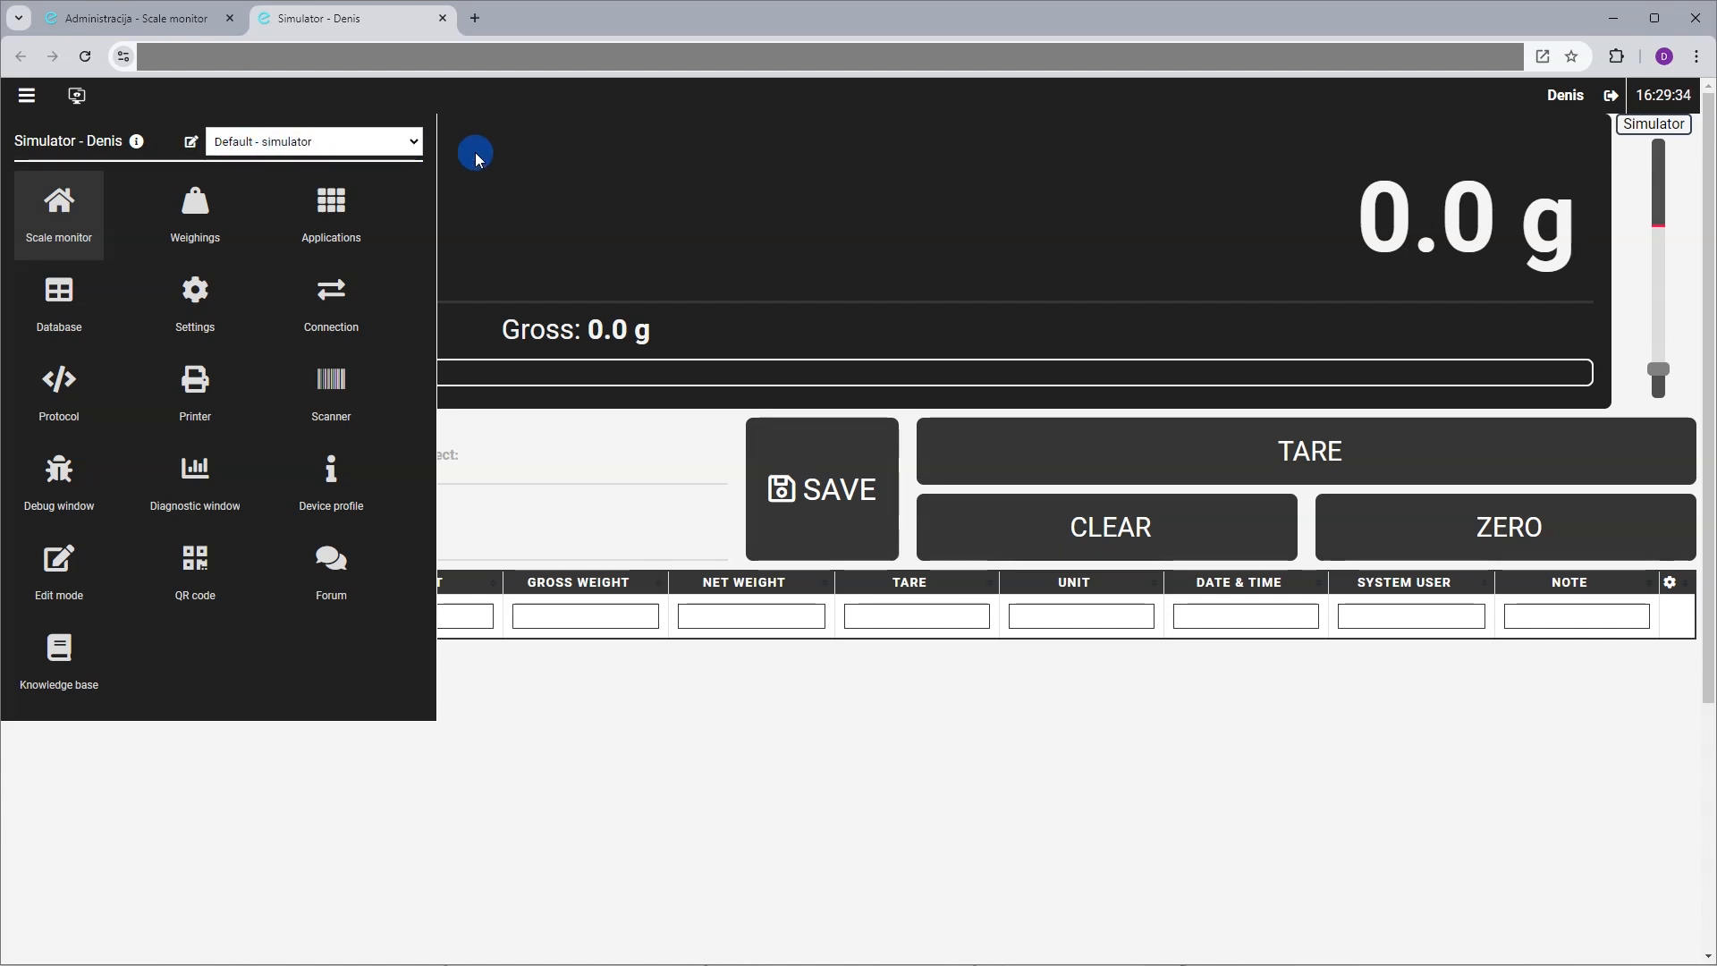
In the layout editor, move the weighings table directly under the Note row
left_click(189, 141)
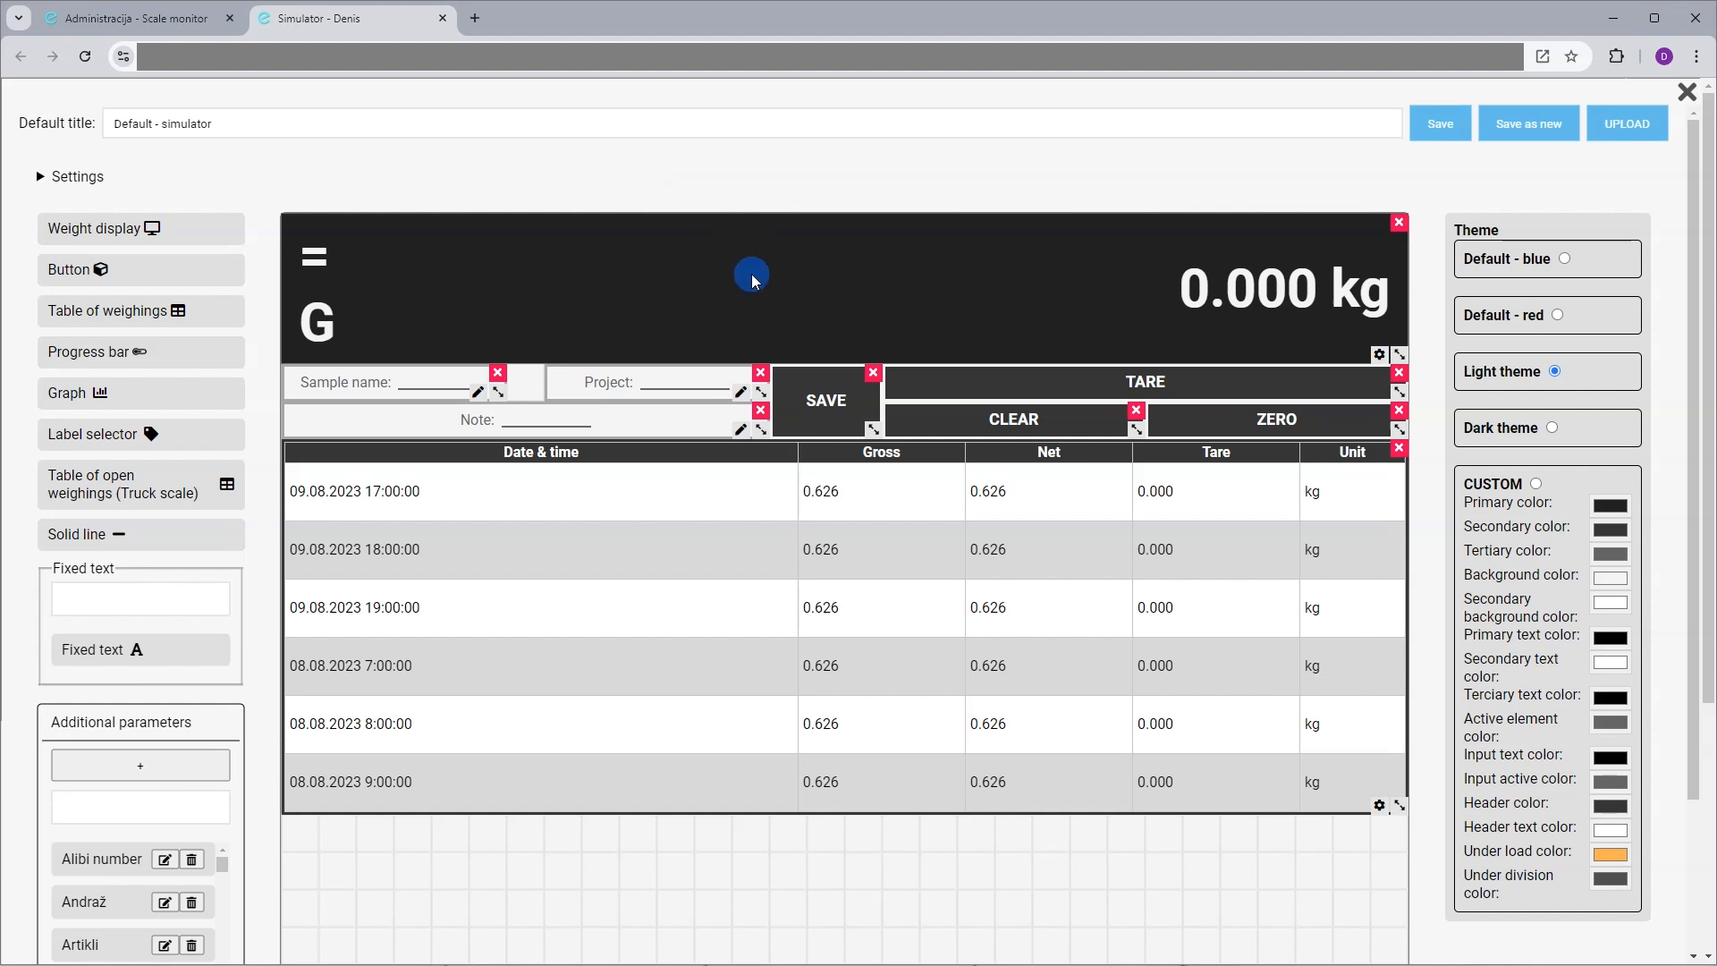
left_click_drag(590, 457, 306, 489)
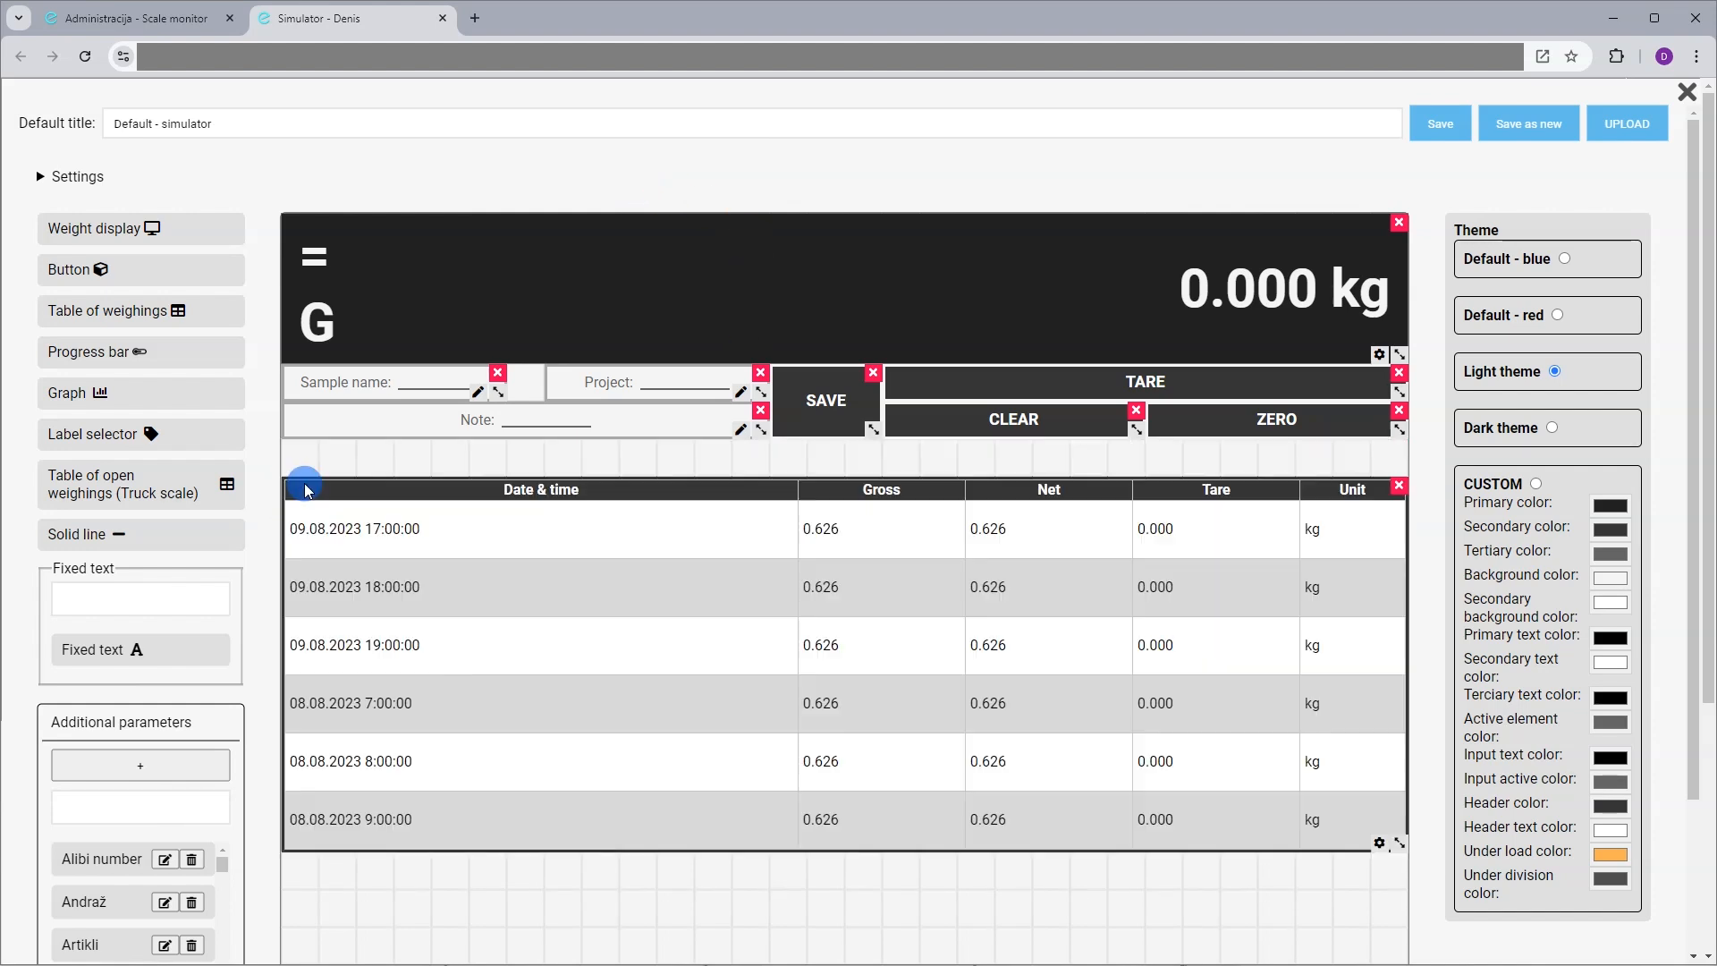
mouse_move(759, 437)
left_mouse_down()
mouse_move(536, 479)
mouse_move(525, 460)
mouse_move(743, 427)
left_mouse_up()
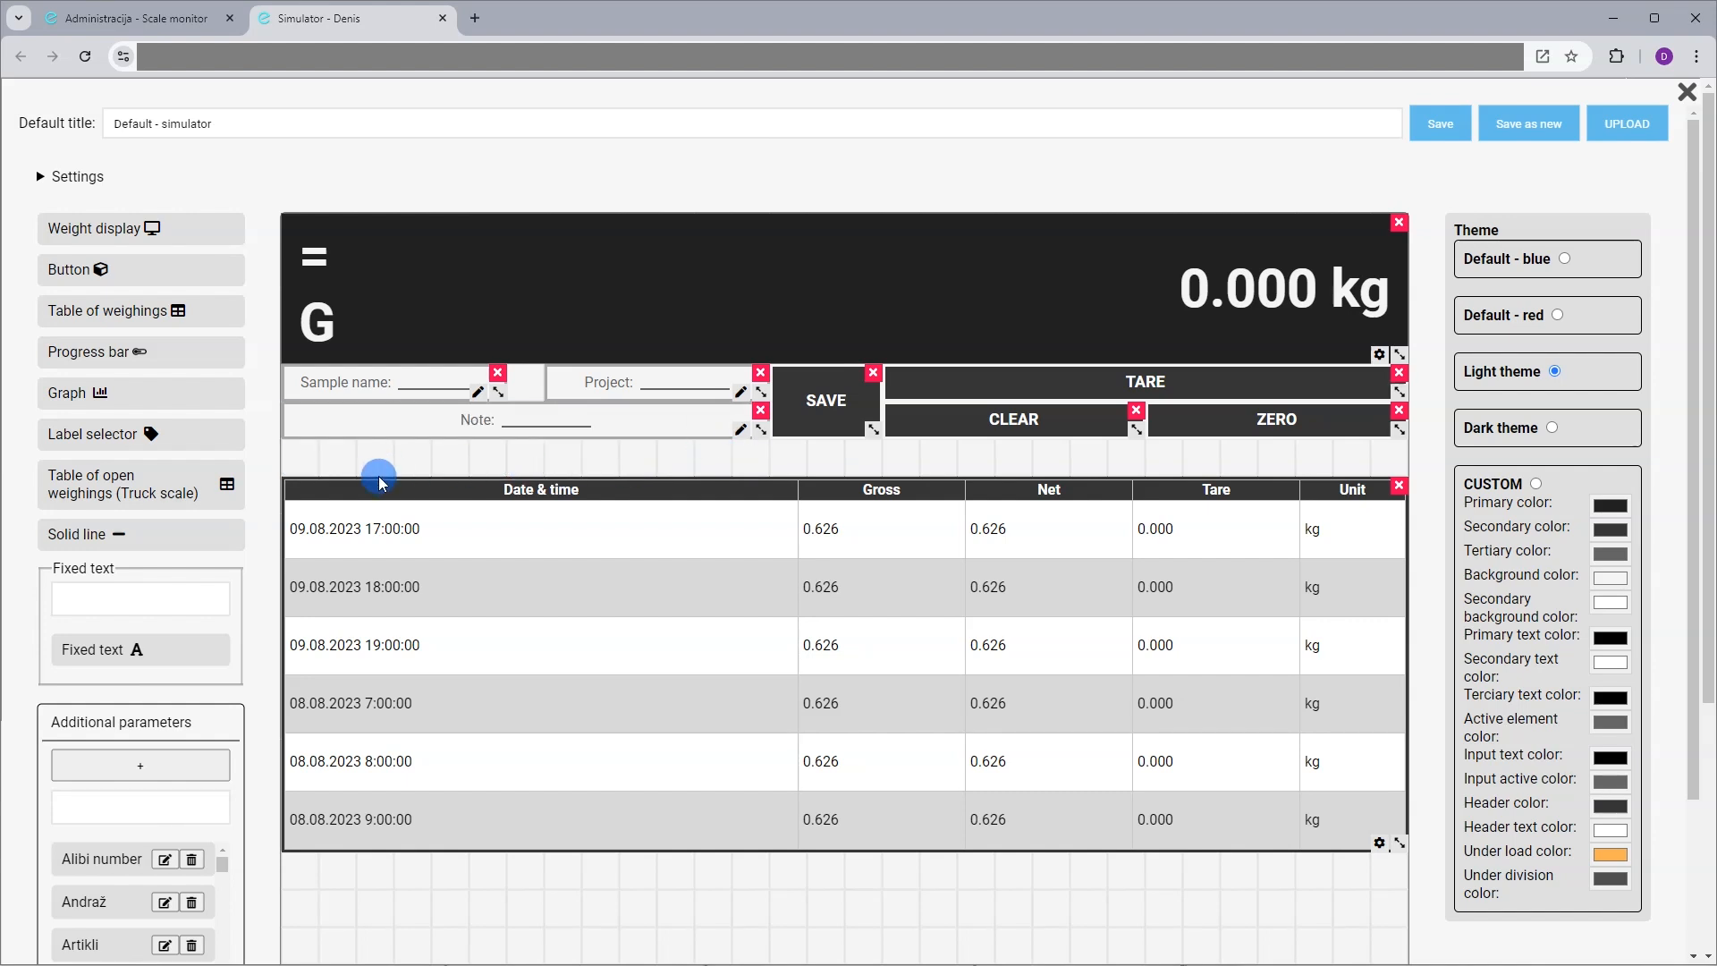
left_click_drag(379, 483, 302, 463)
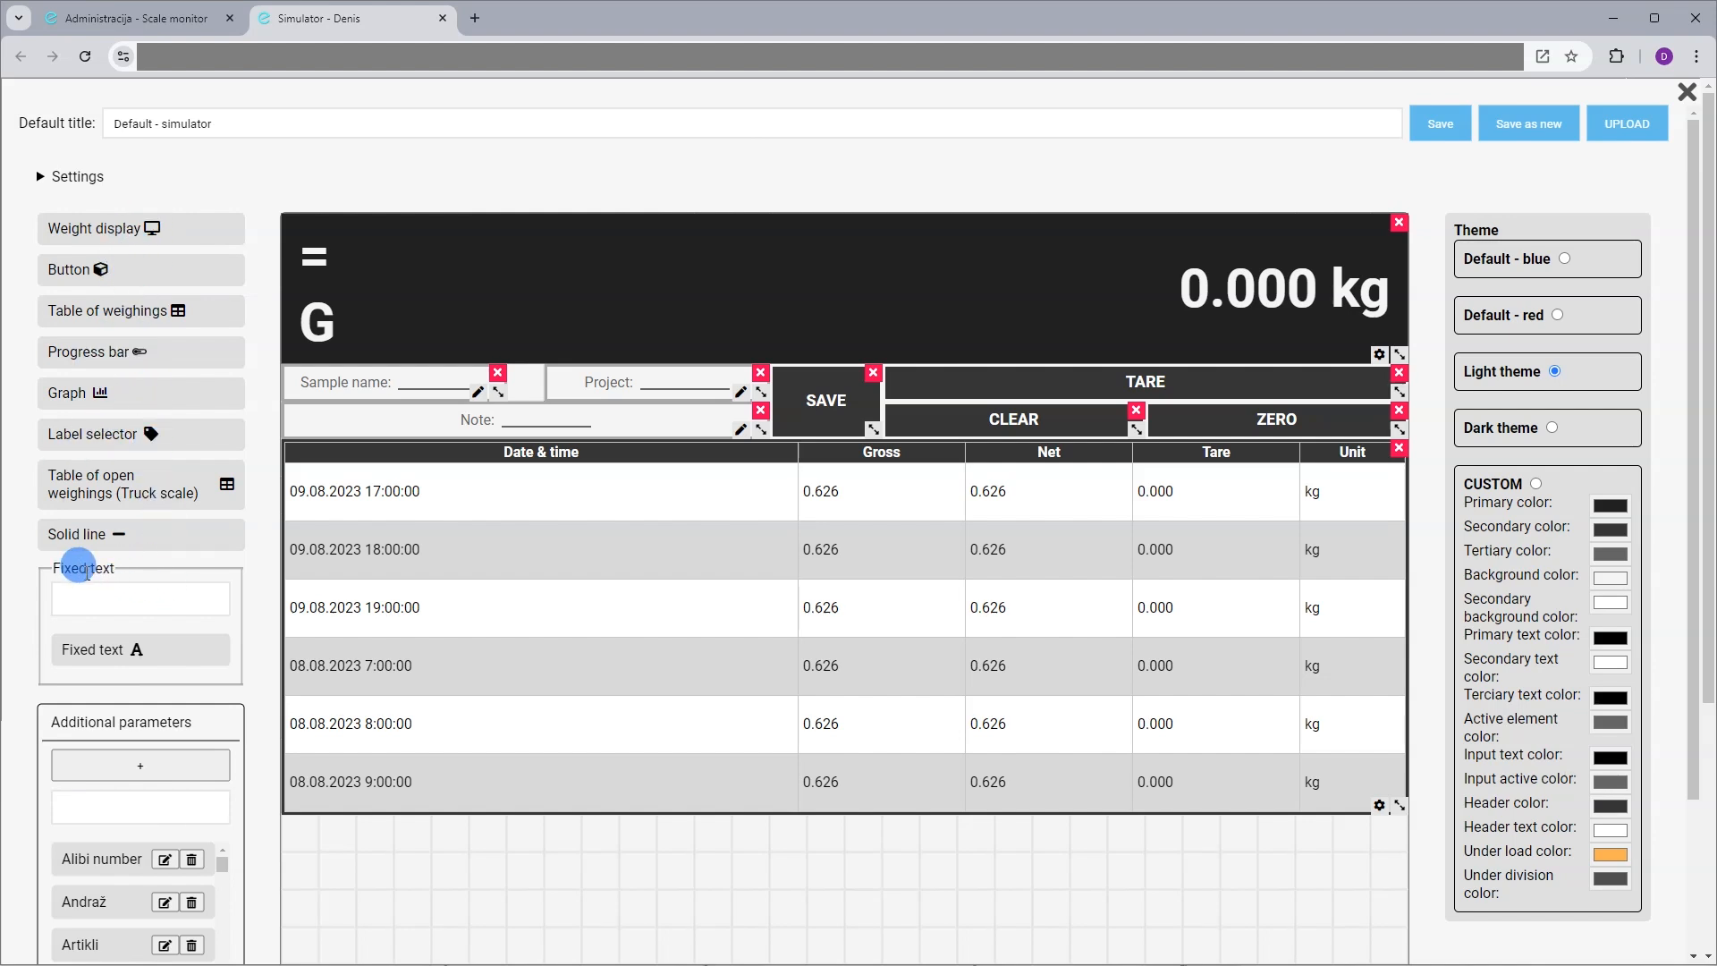
scroll(165, 687, "down", 1)
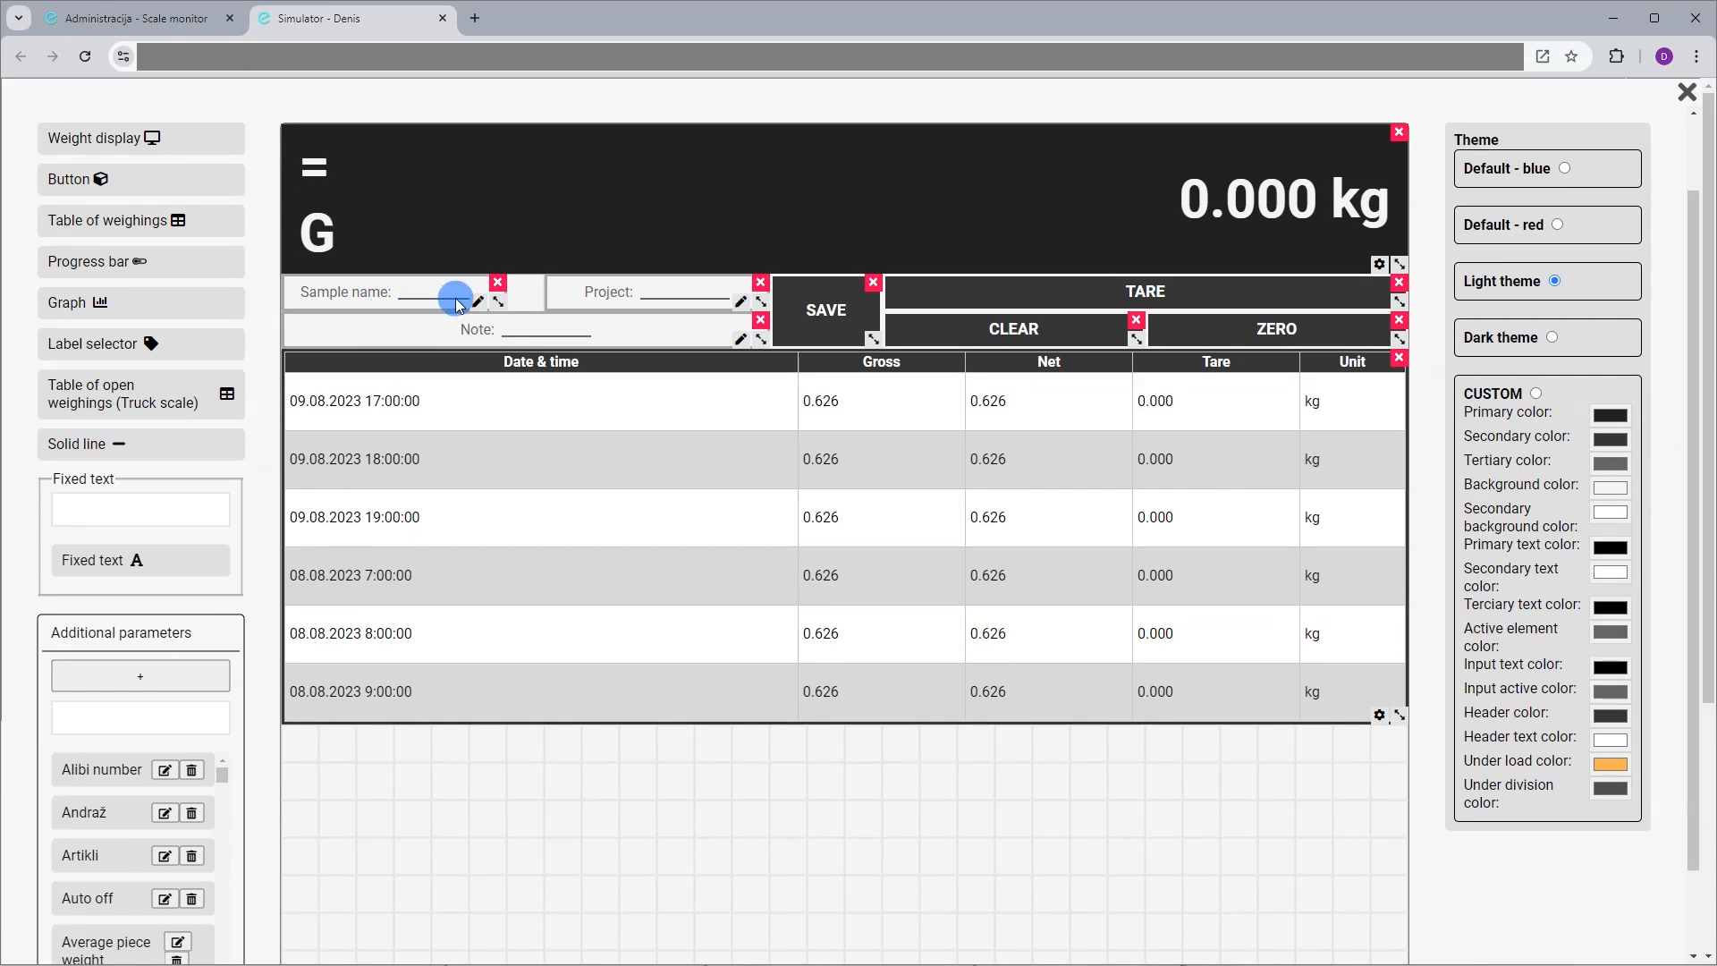
scroll(537, 524, "up", 1)
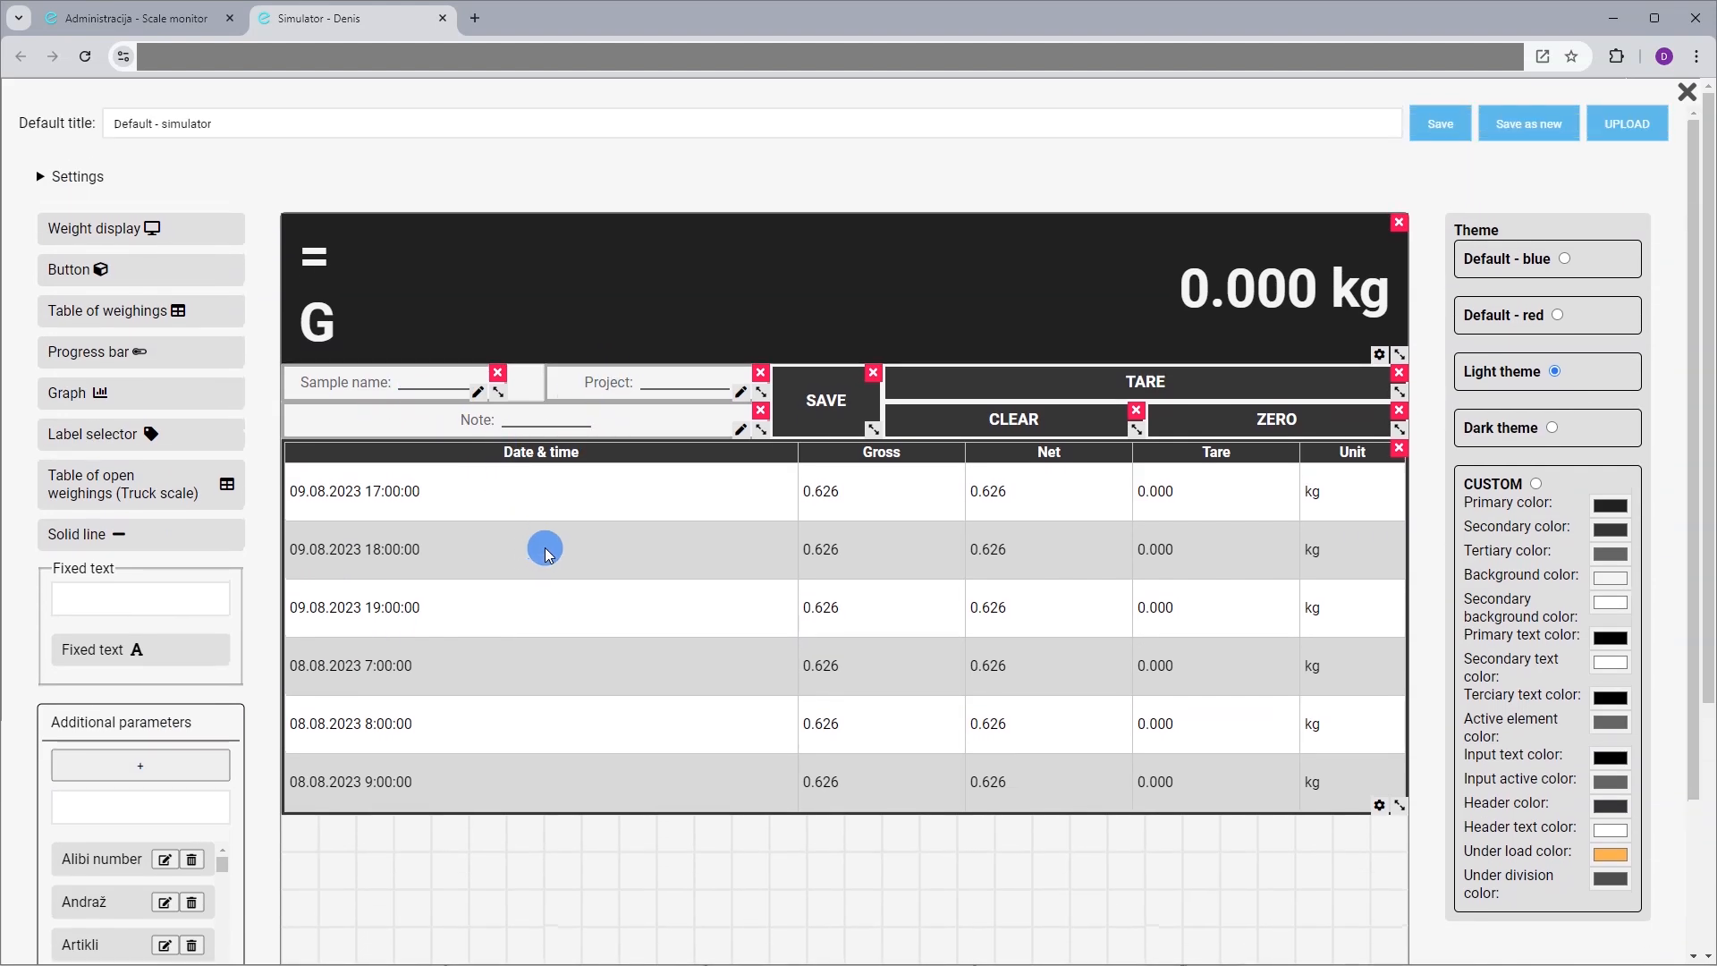
Preview blue, red, light and dark themes, set custom primary colour light red, then keep Light
left_click(1565, 259)
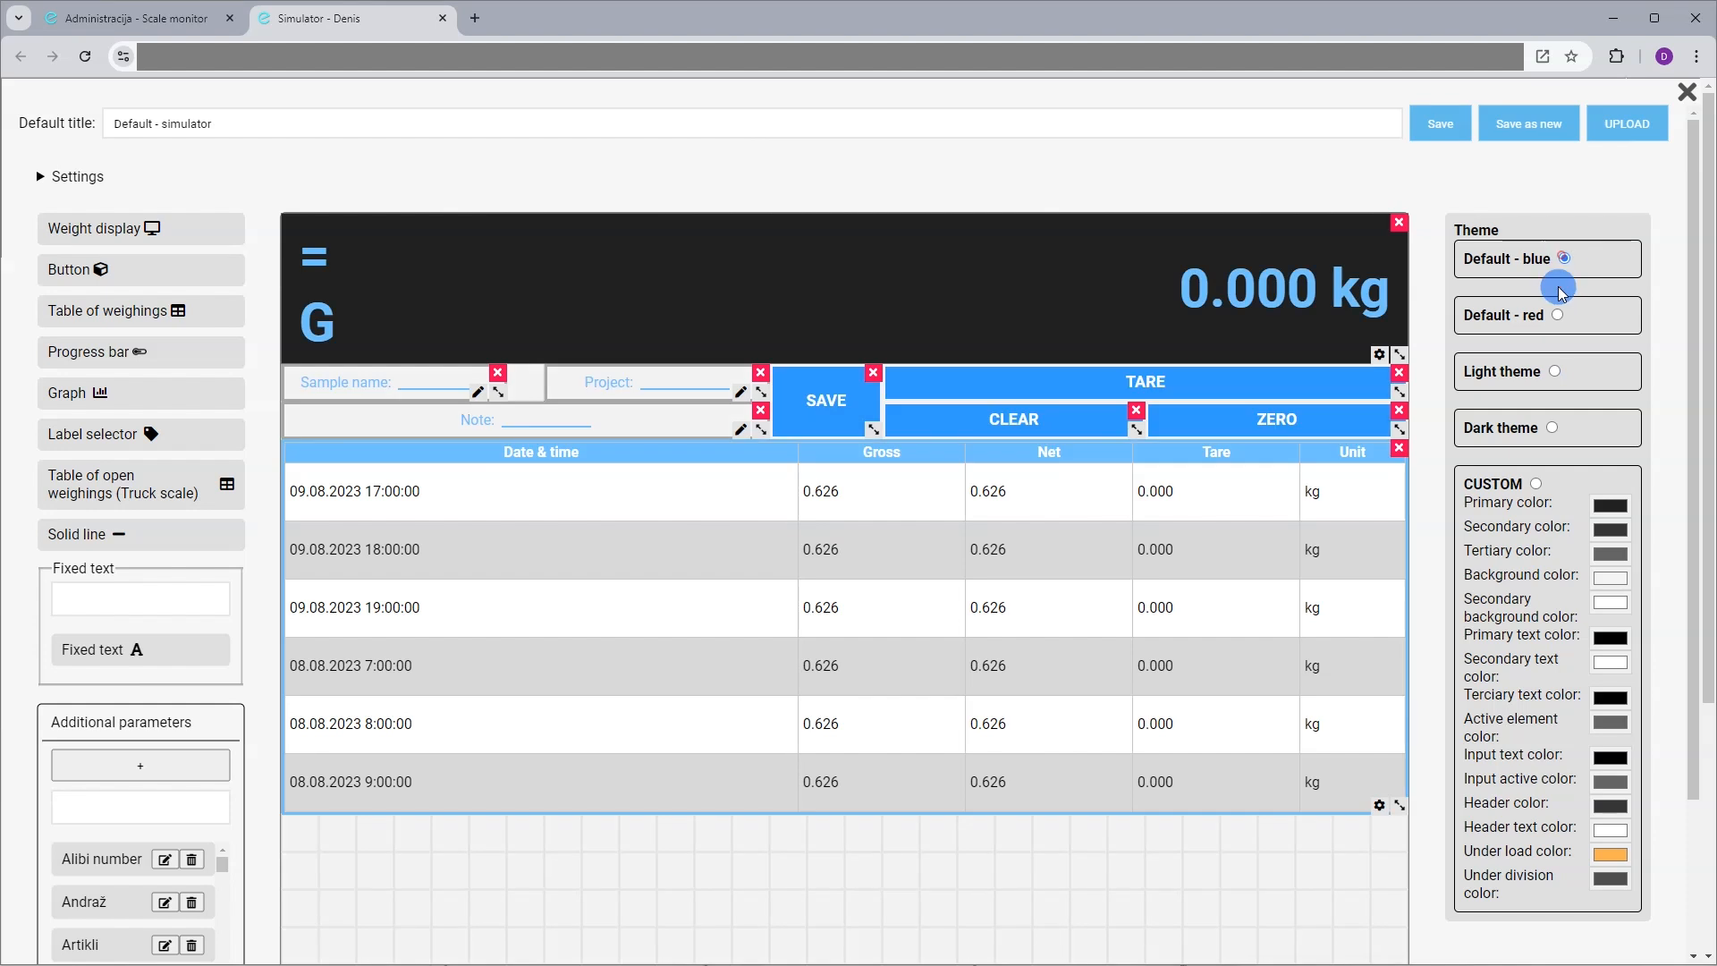
left_click(1558, 314)
left_click(1554, 372)
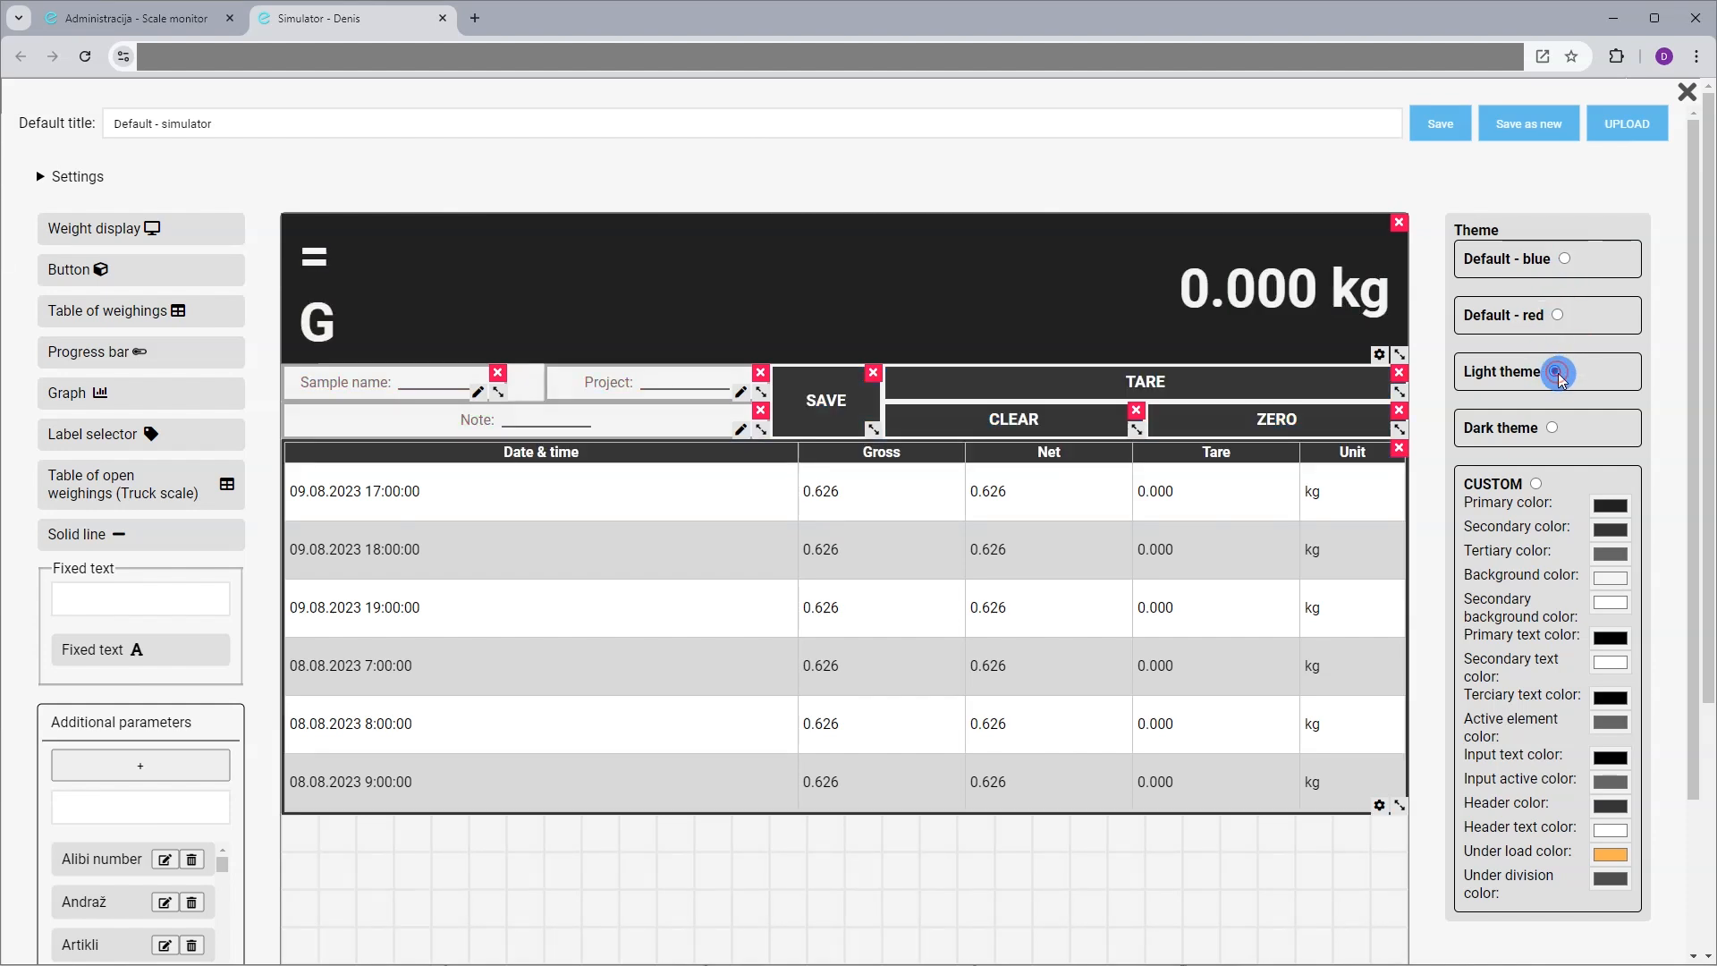
left_click(1552, 429)
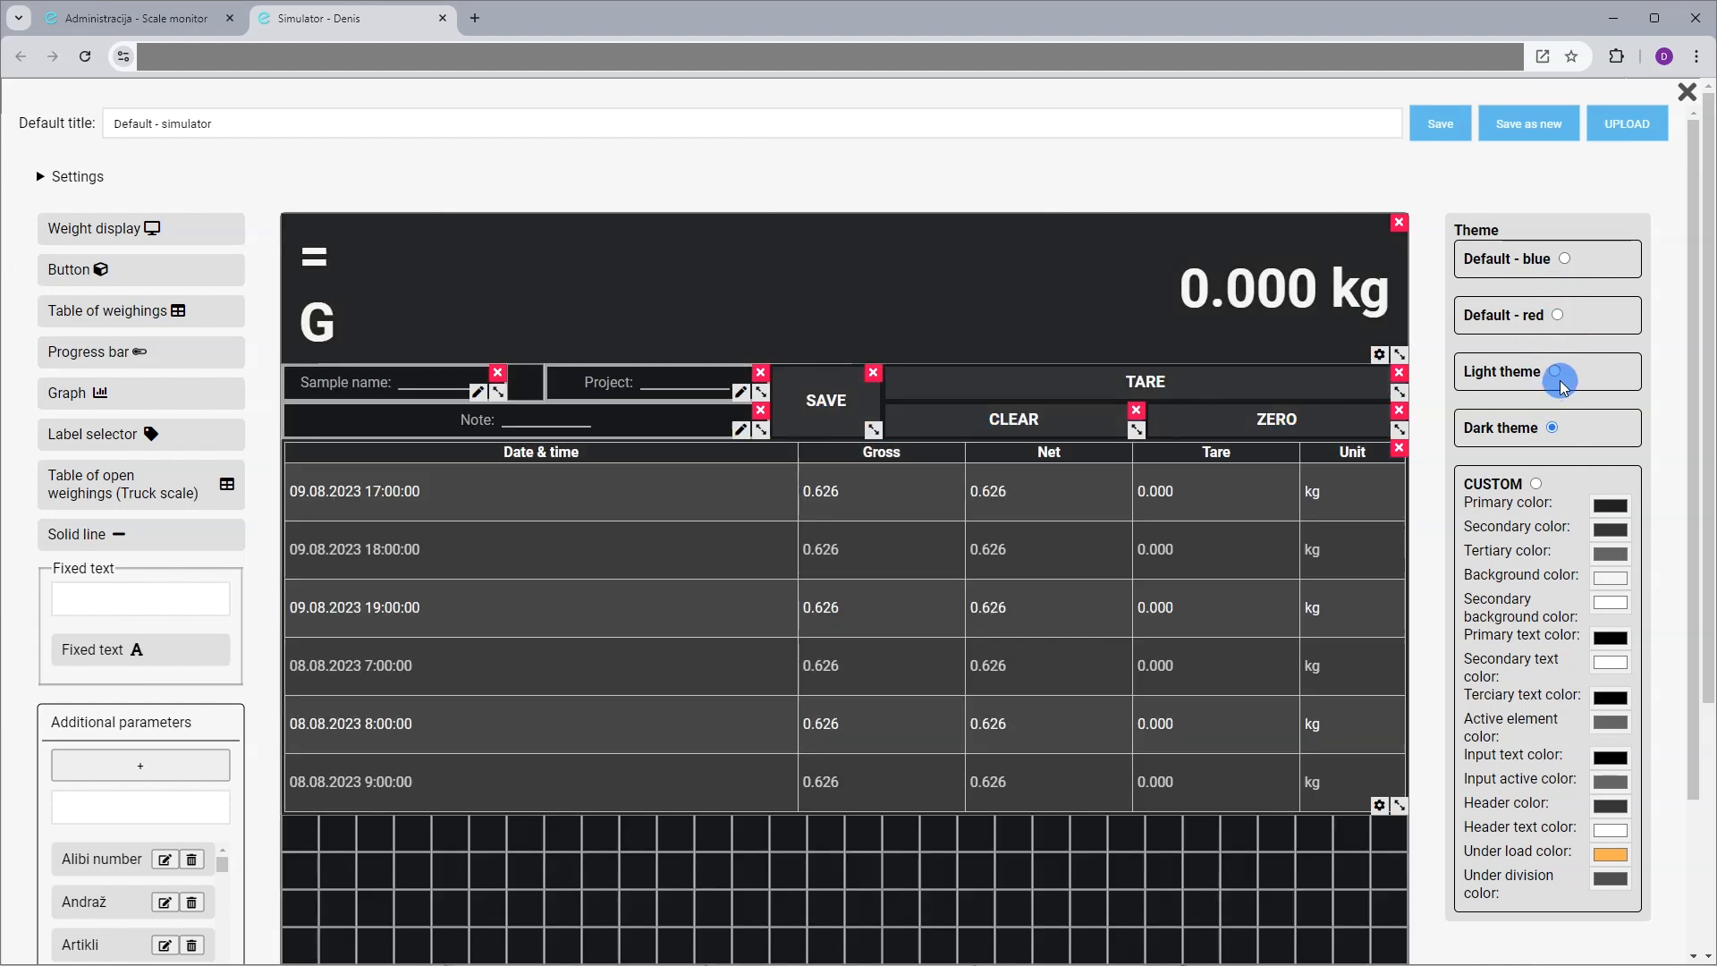
left_click(1535, 483)
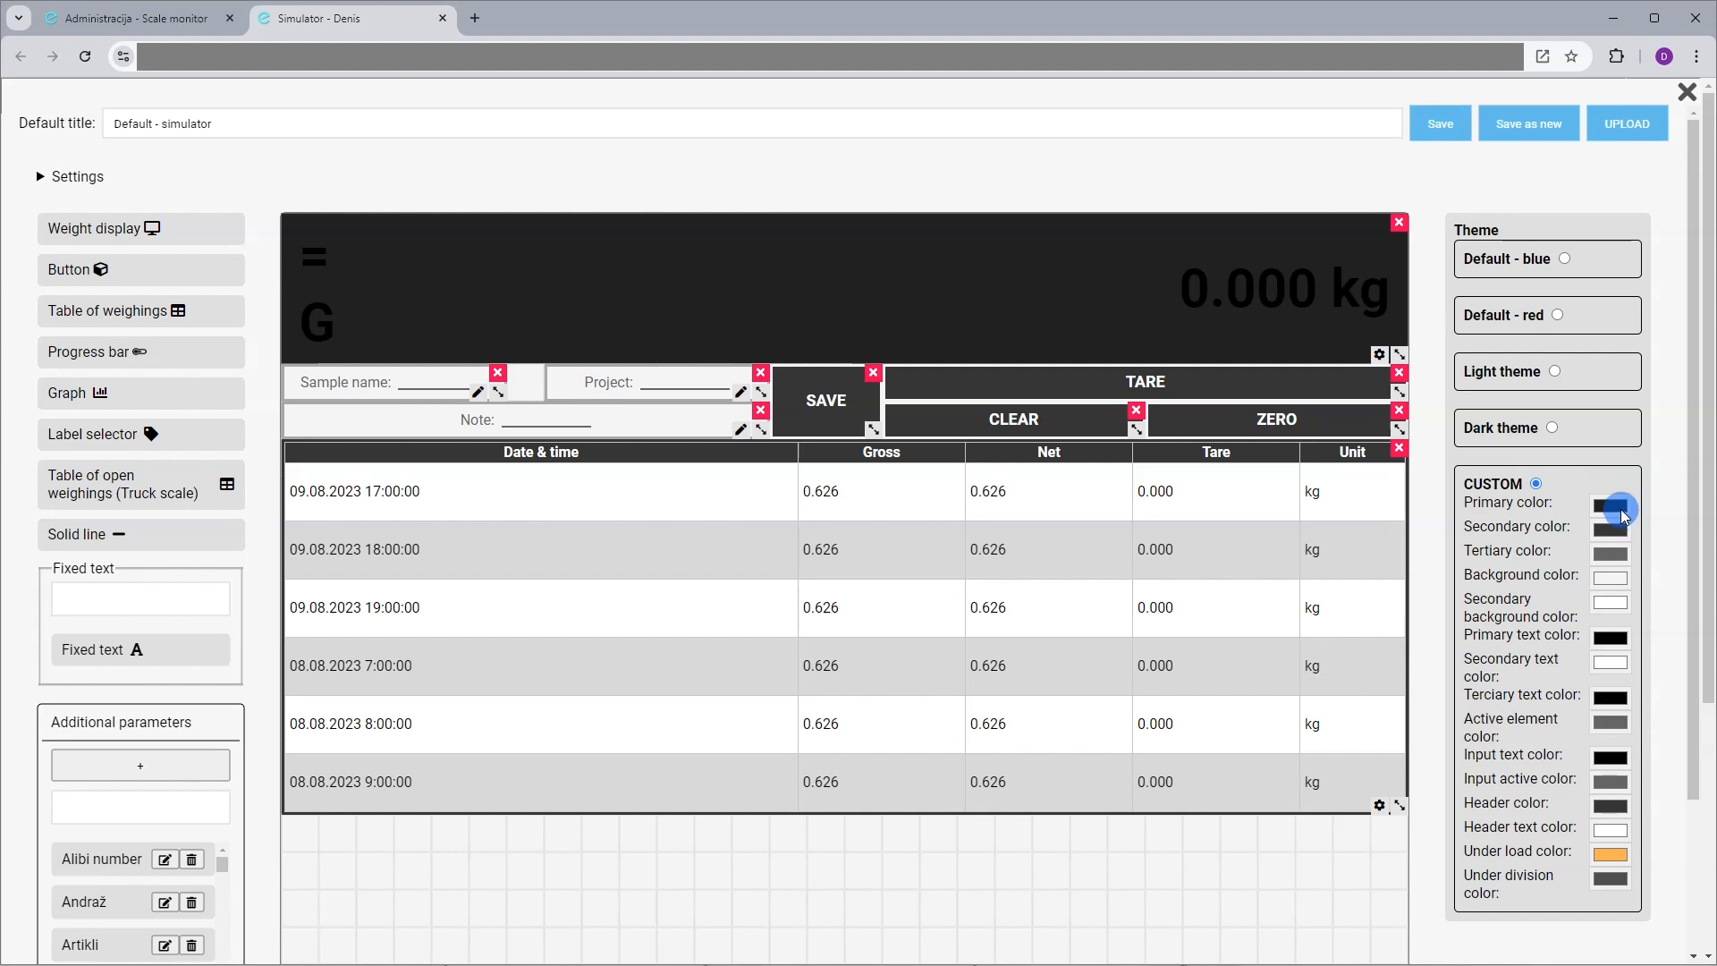
left_click(1620, 509)
mouse_move(1684, 558)
left_mouse_down()
mouse_move(1662, 565)
mouse_move(1665, 547)
left_mouse_up()
left_click(1541, 474)
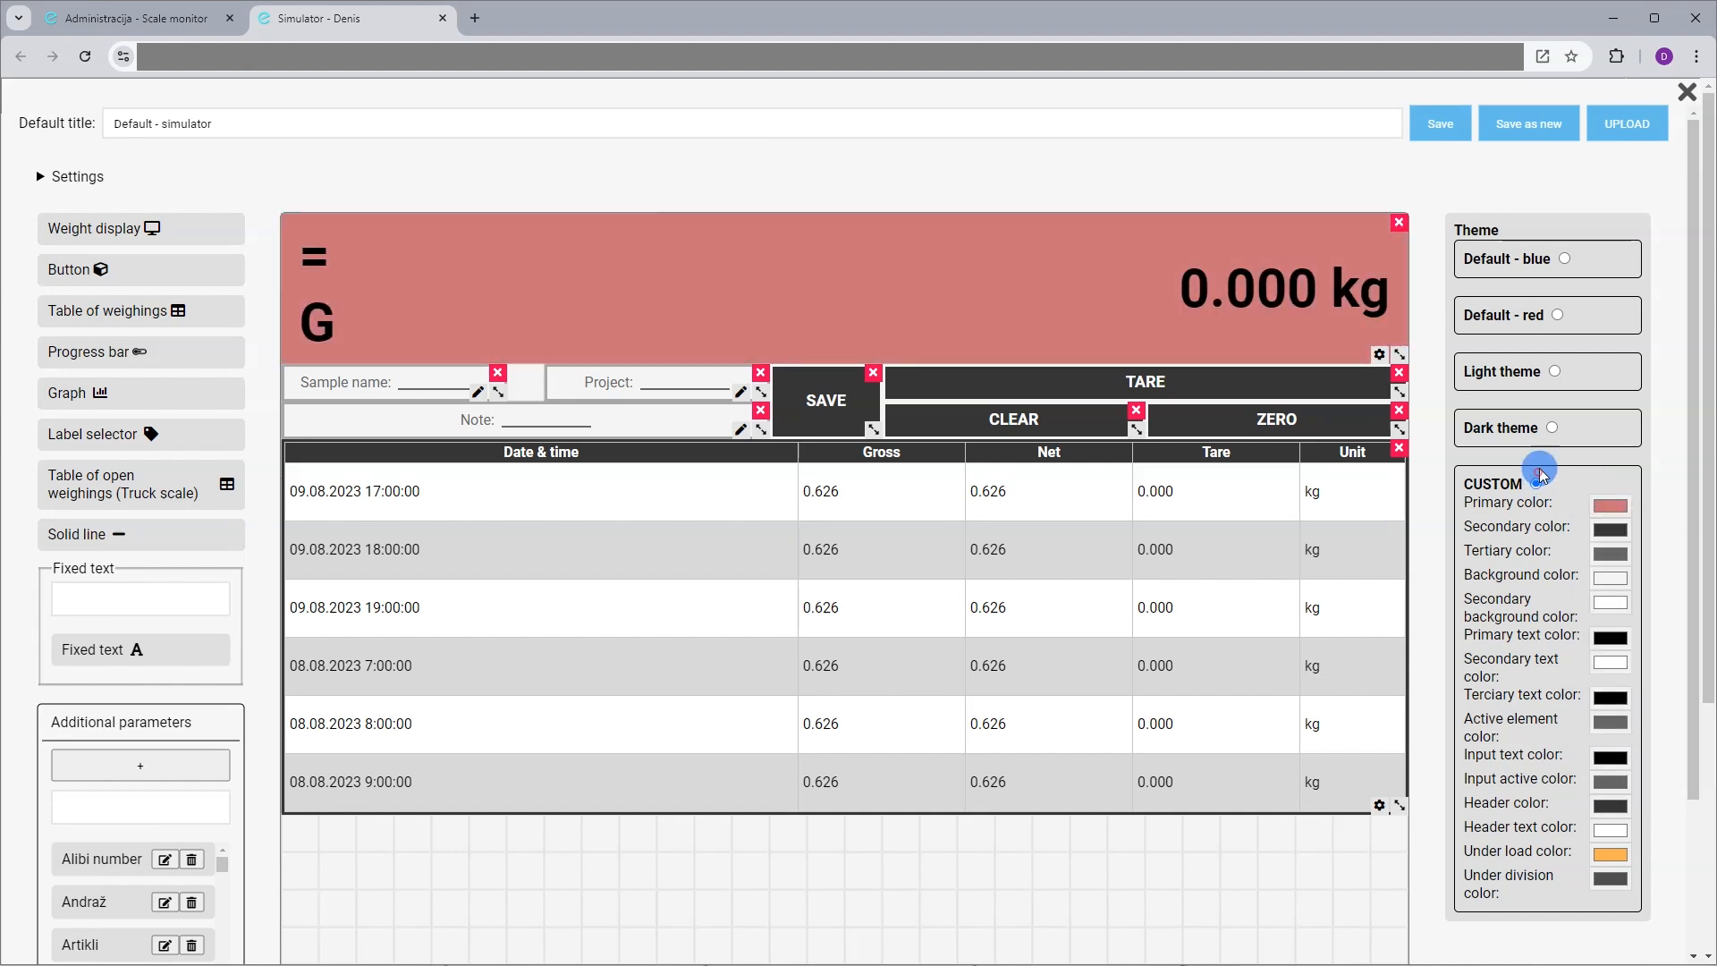
left_click(1554, 368)
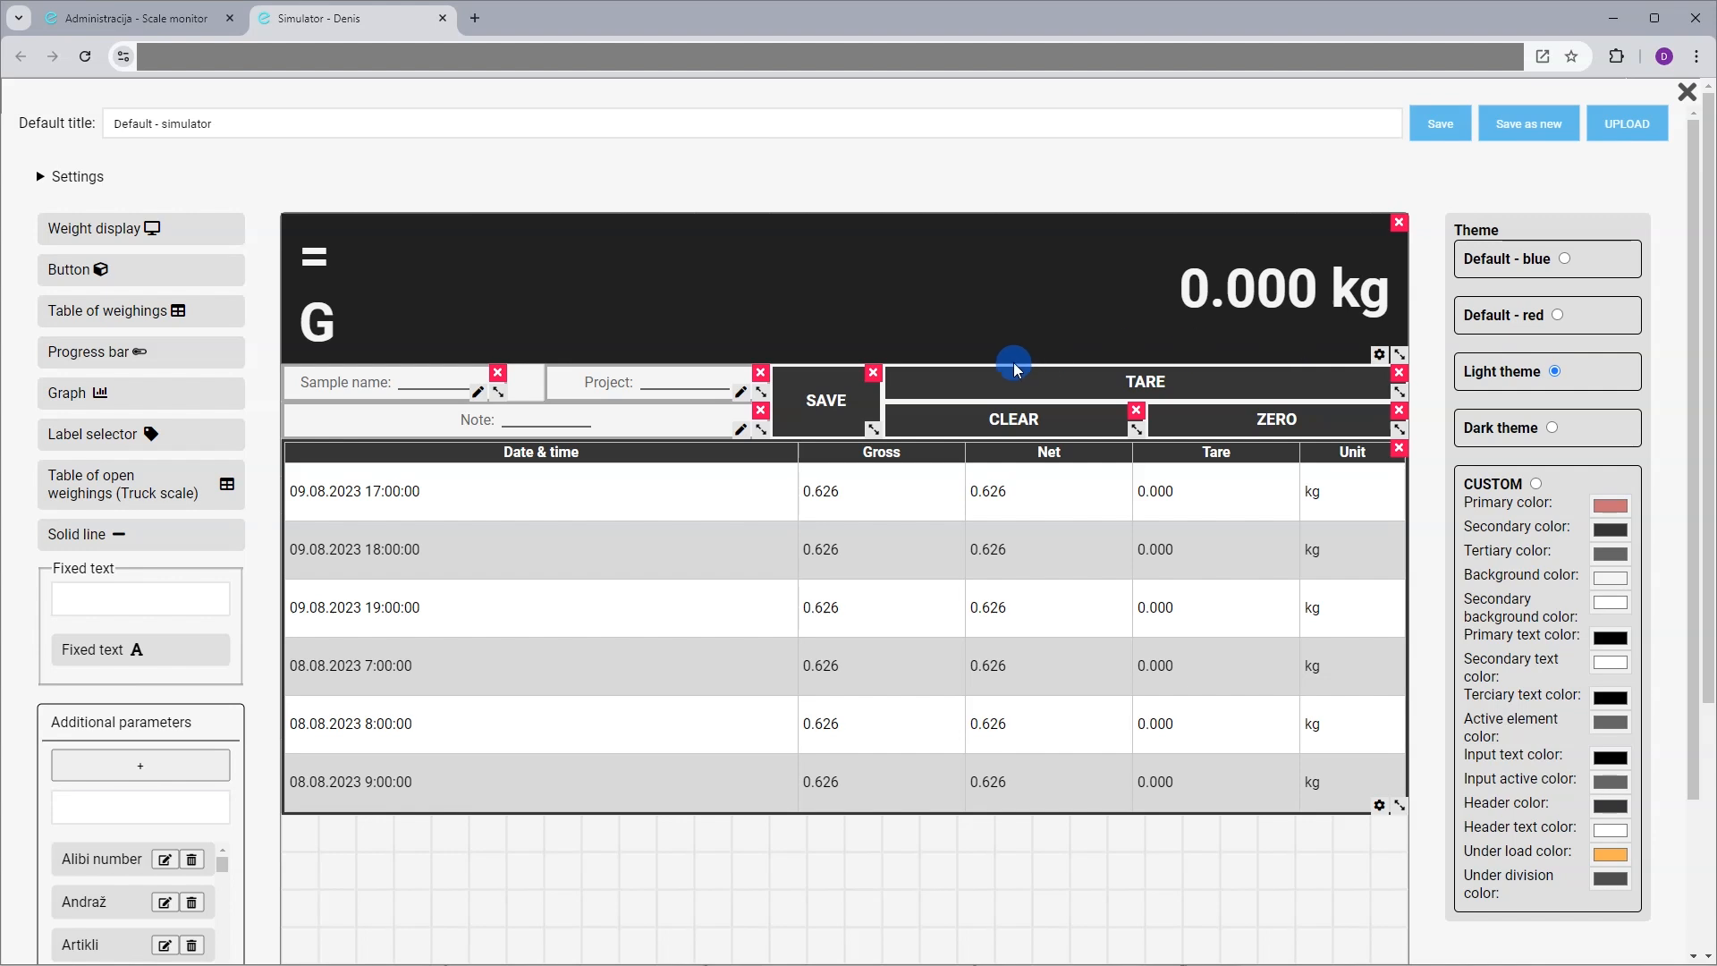
left_click_drag(329, 106, 89, 106)
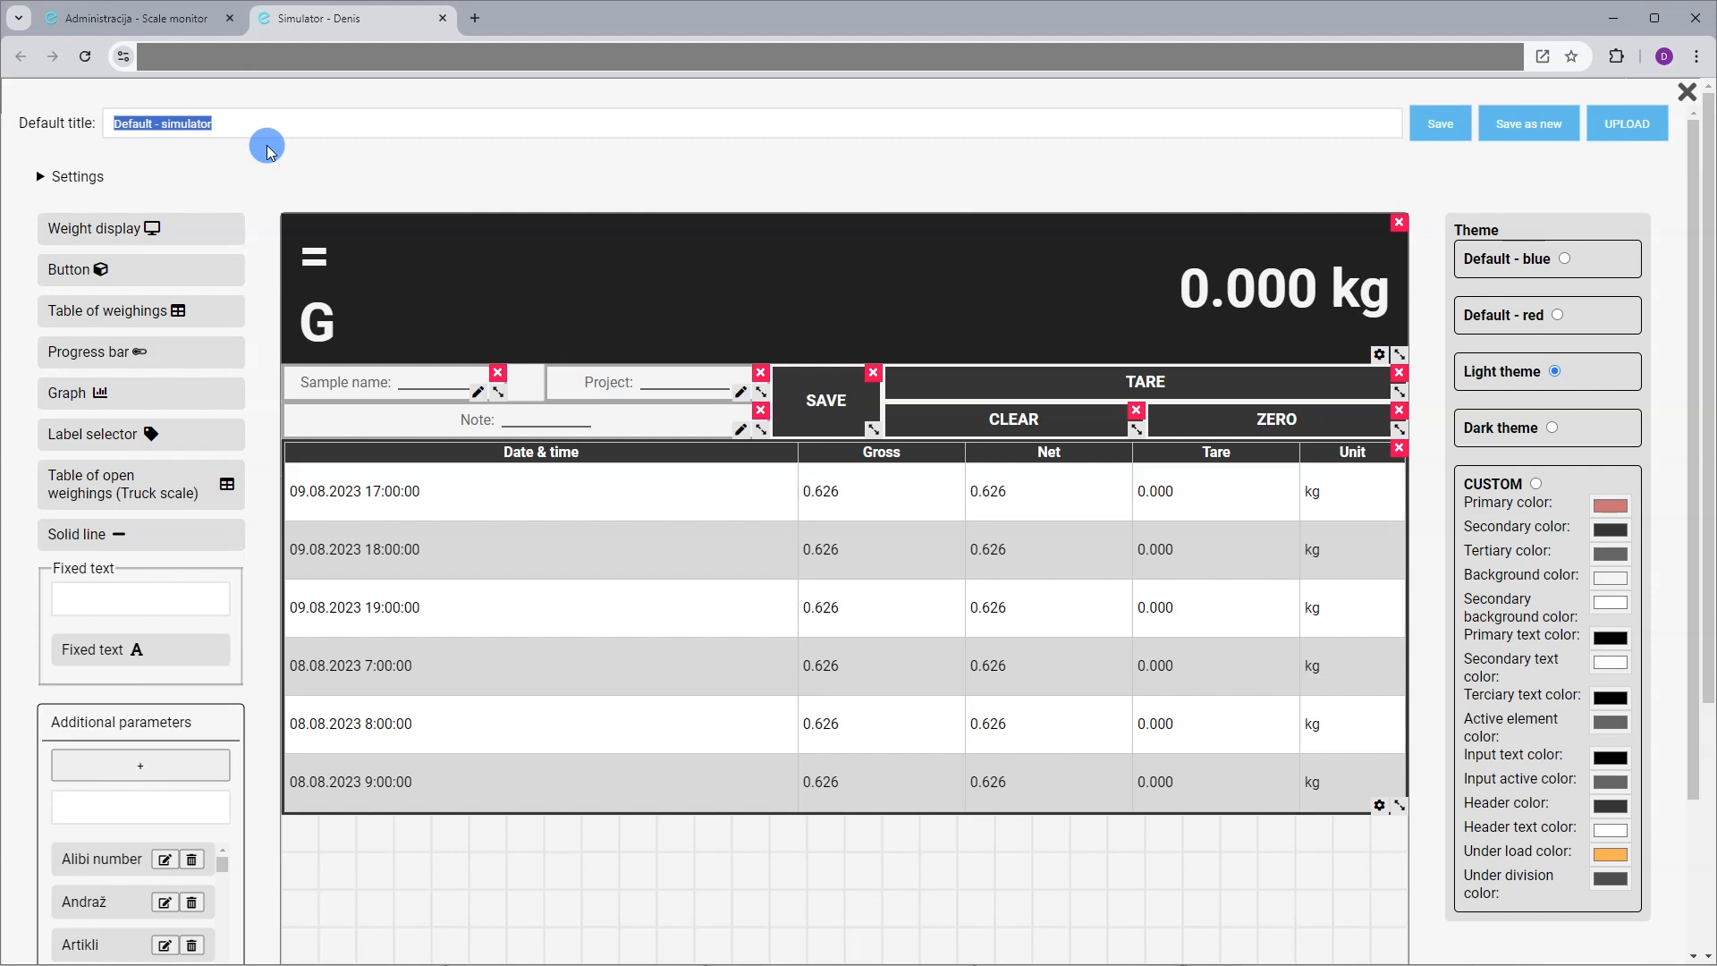
Retitle the layout 'Statistics', save it as a new indicator, and close the editor
key("BackSpace")
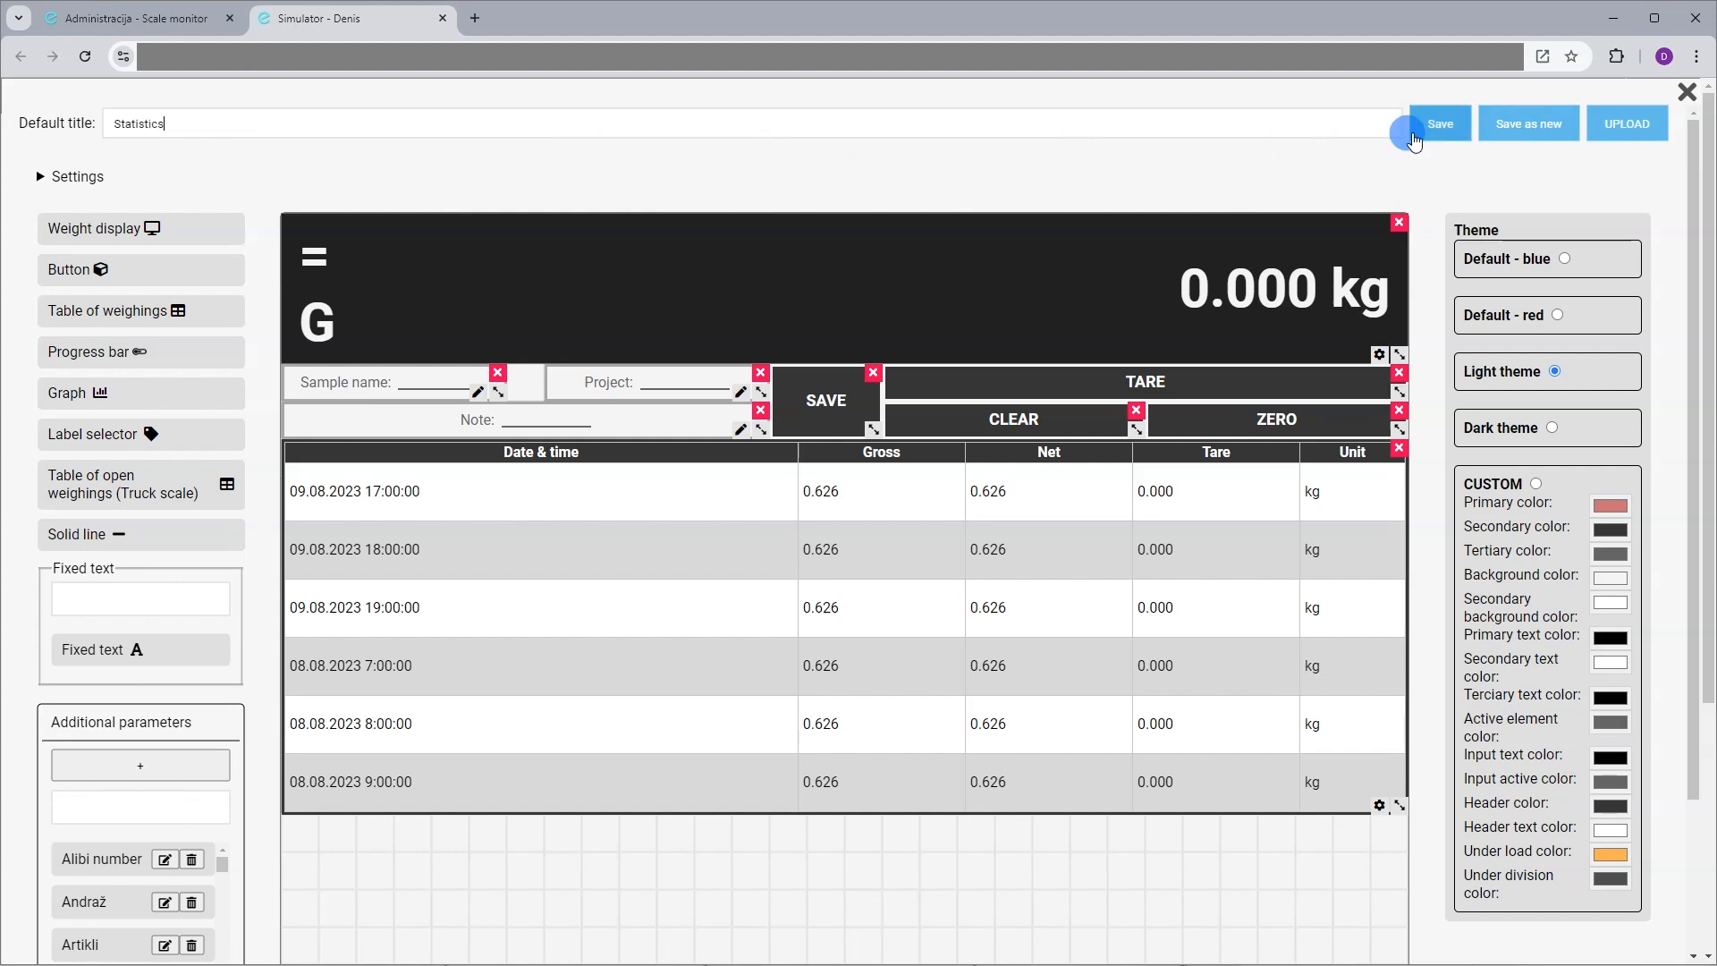
left_click(1540, 132)
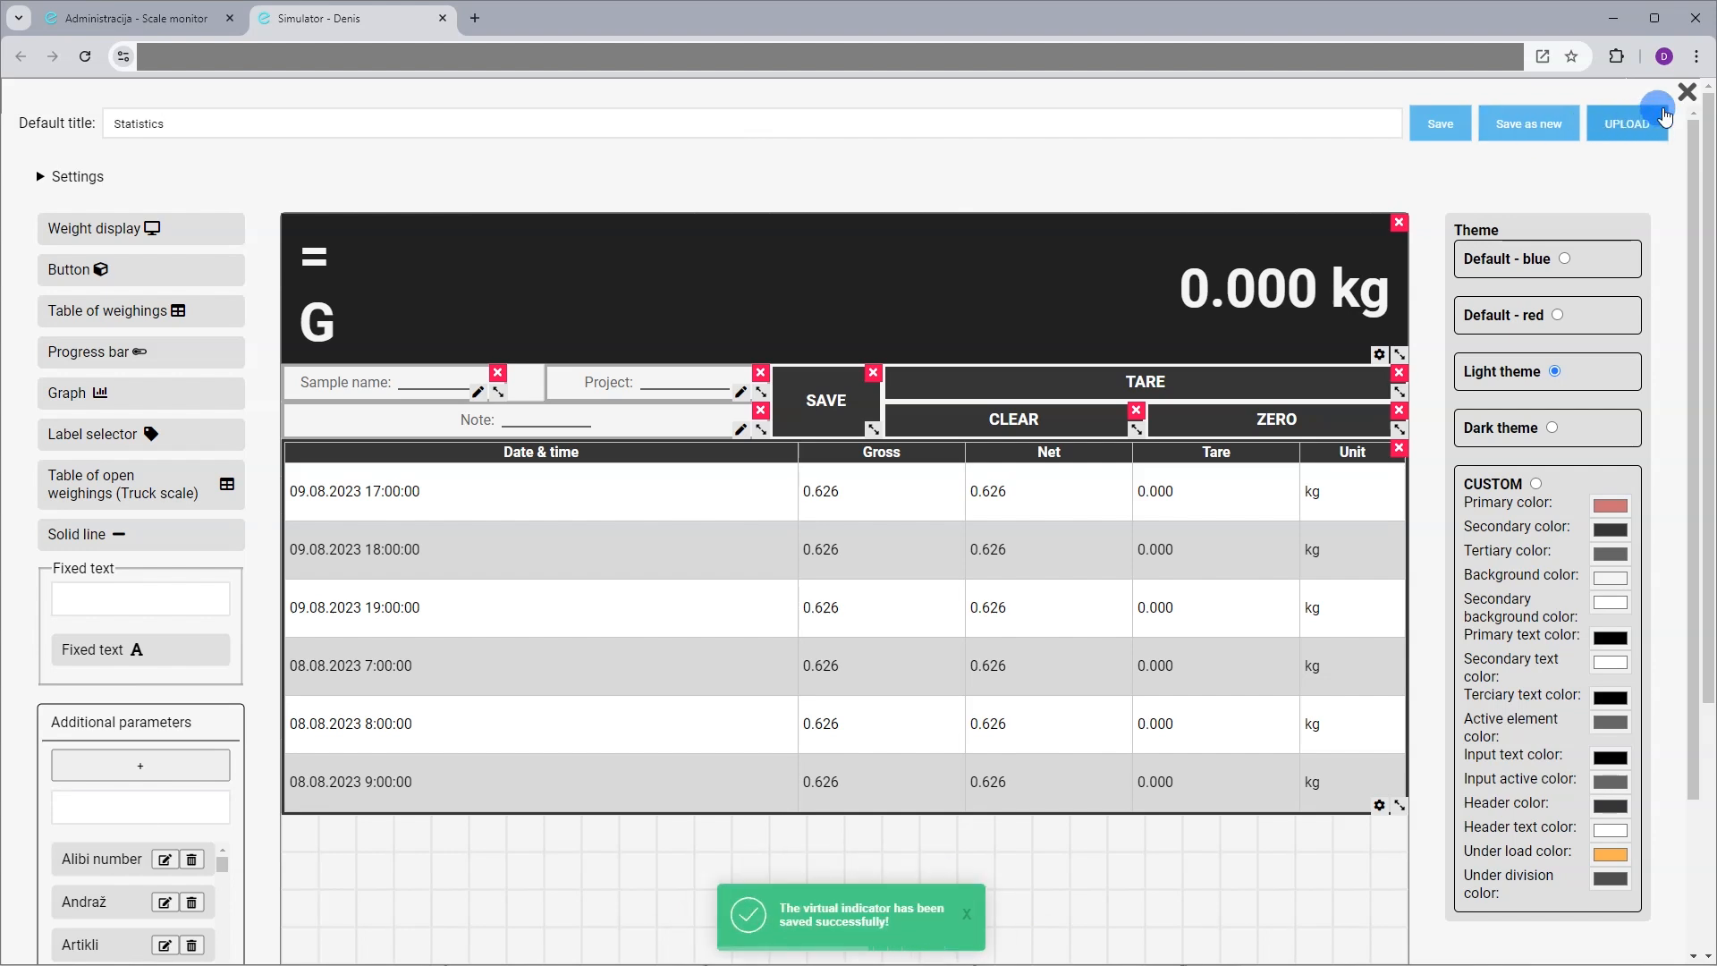
left_click(1687, 91)
Load the Statistics layout from the navigation menu's layout list and reopen the menu
left_click(32, 94)
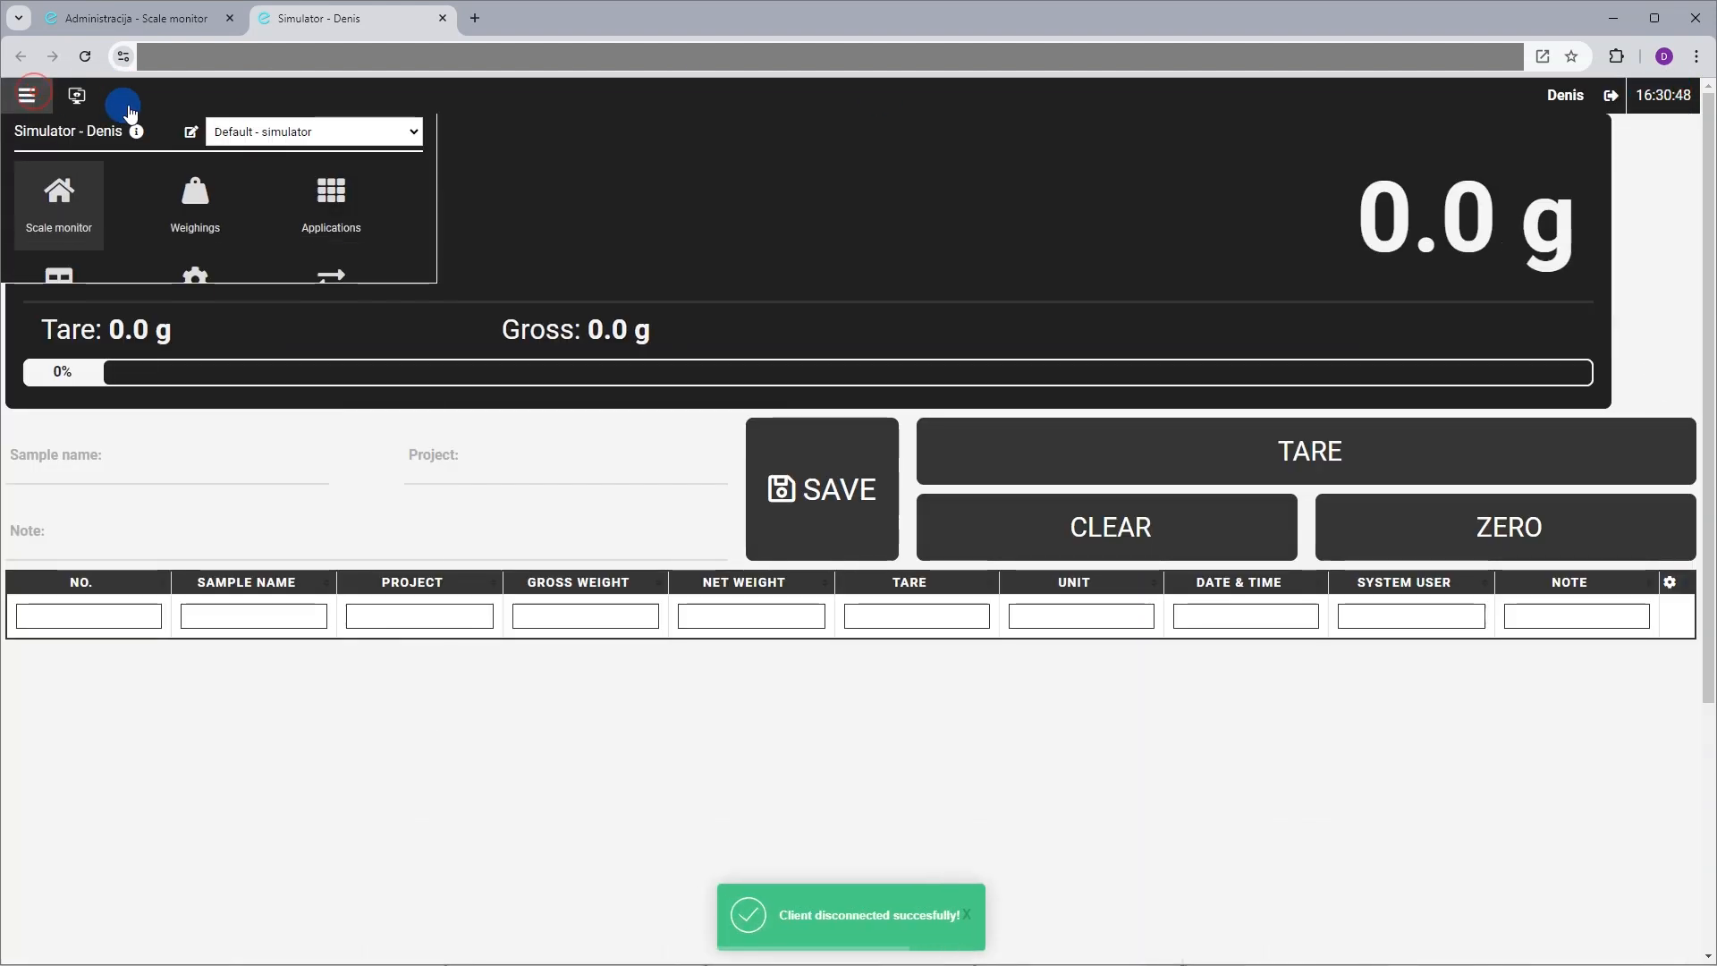
left_click(269, 143)
key("s")
key("t")
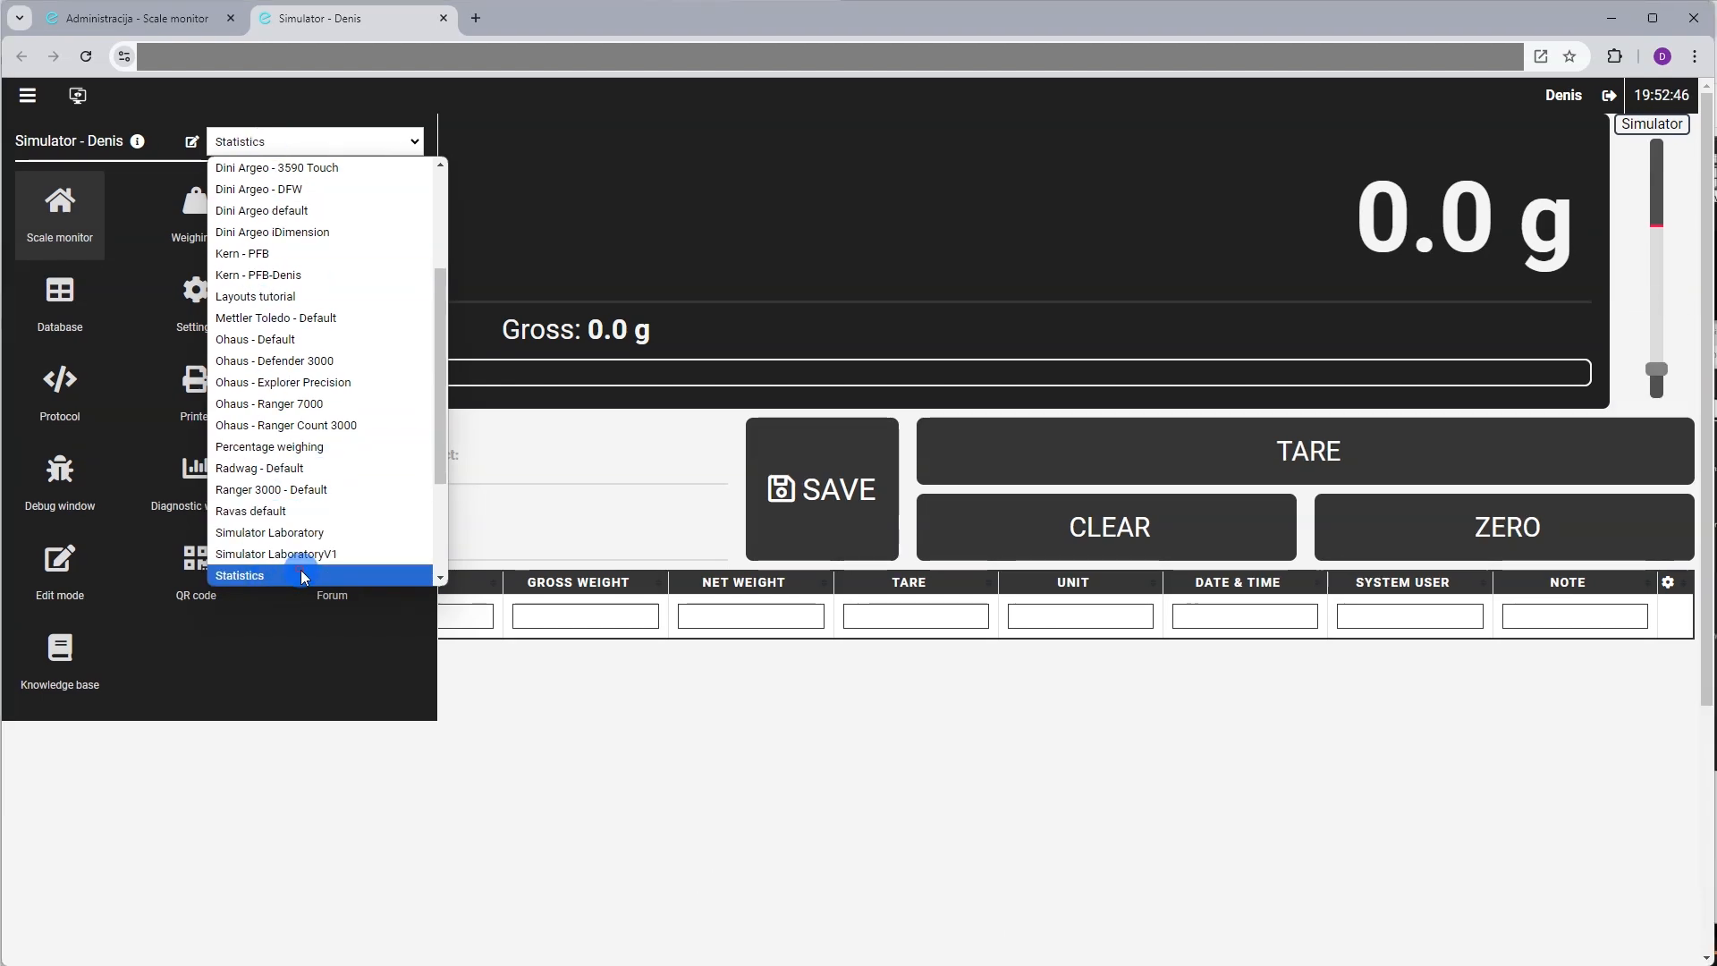
left_click(270, 580)
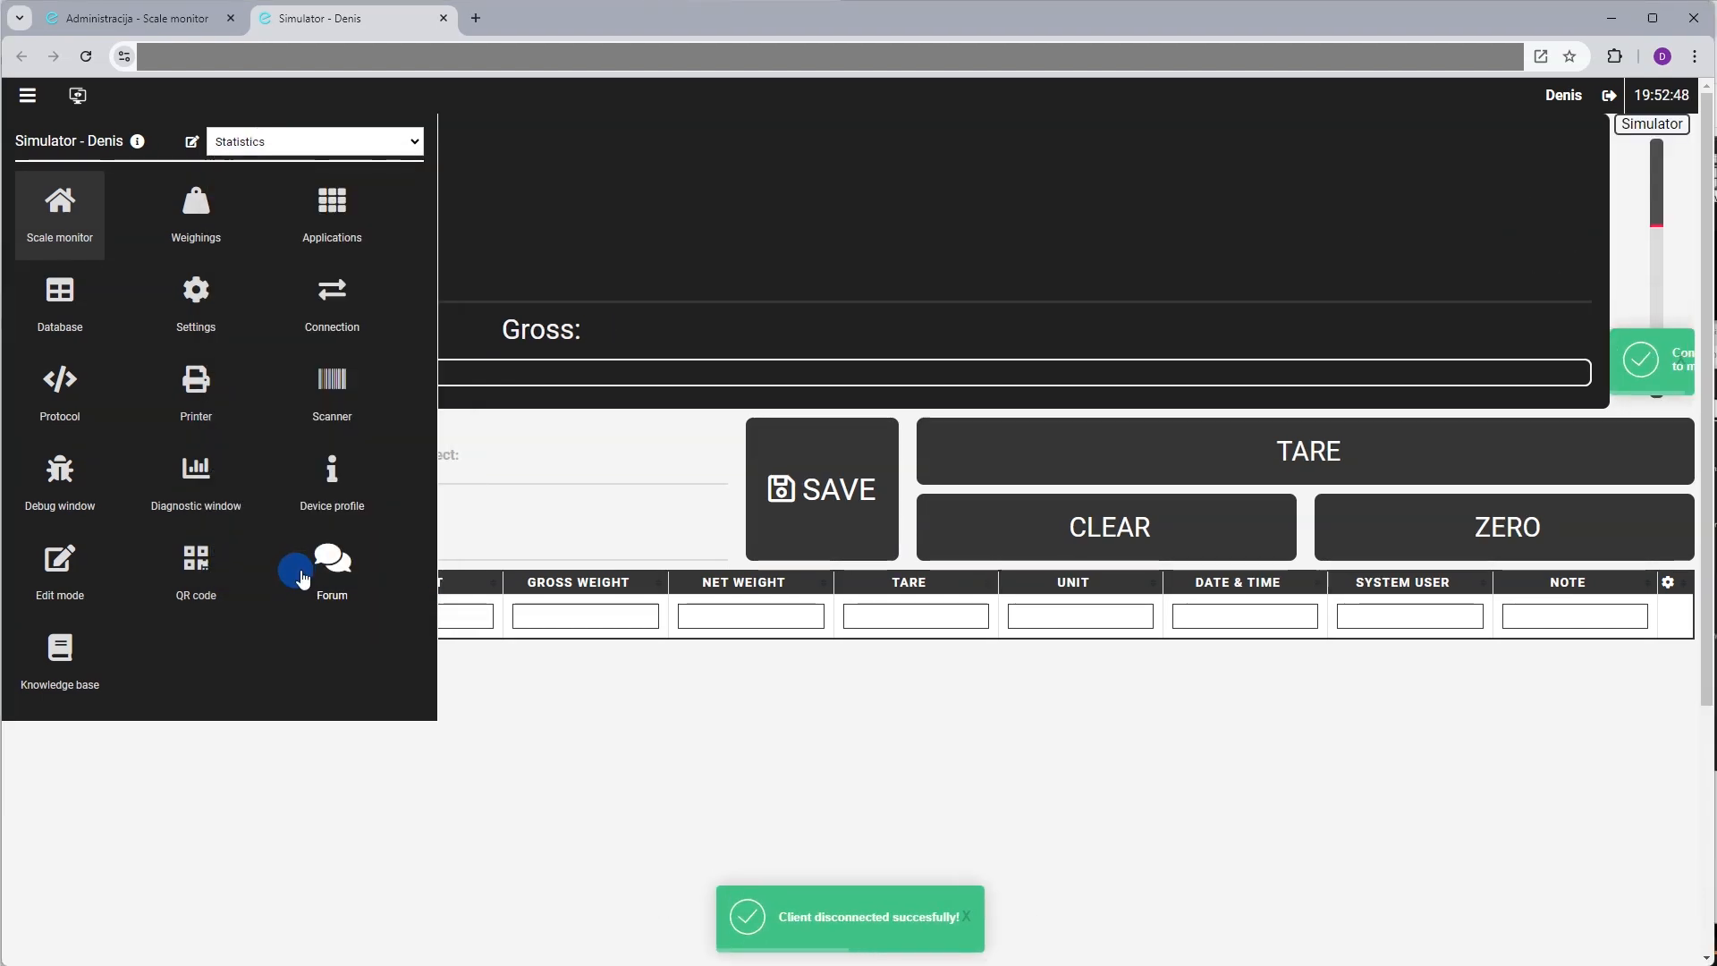
left_click(628, 443)
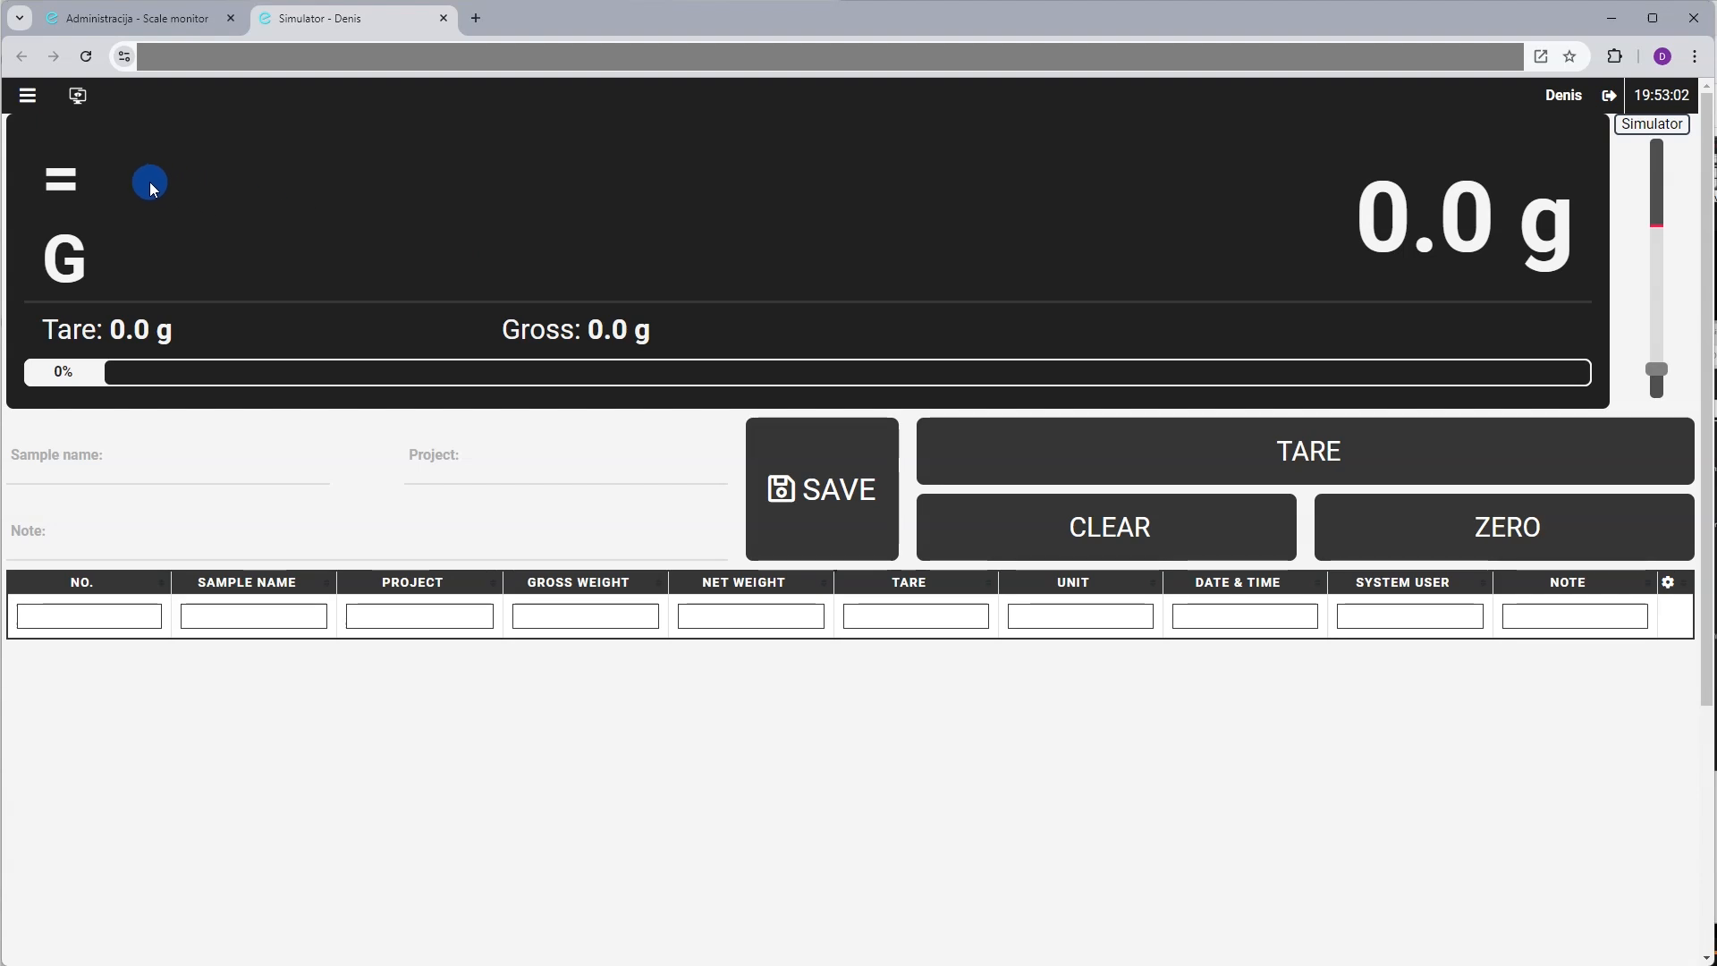
left_click(27, 95)
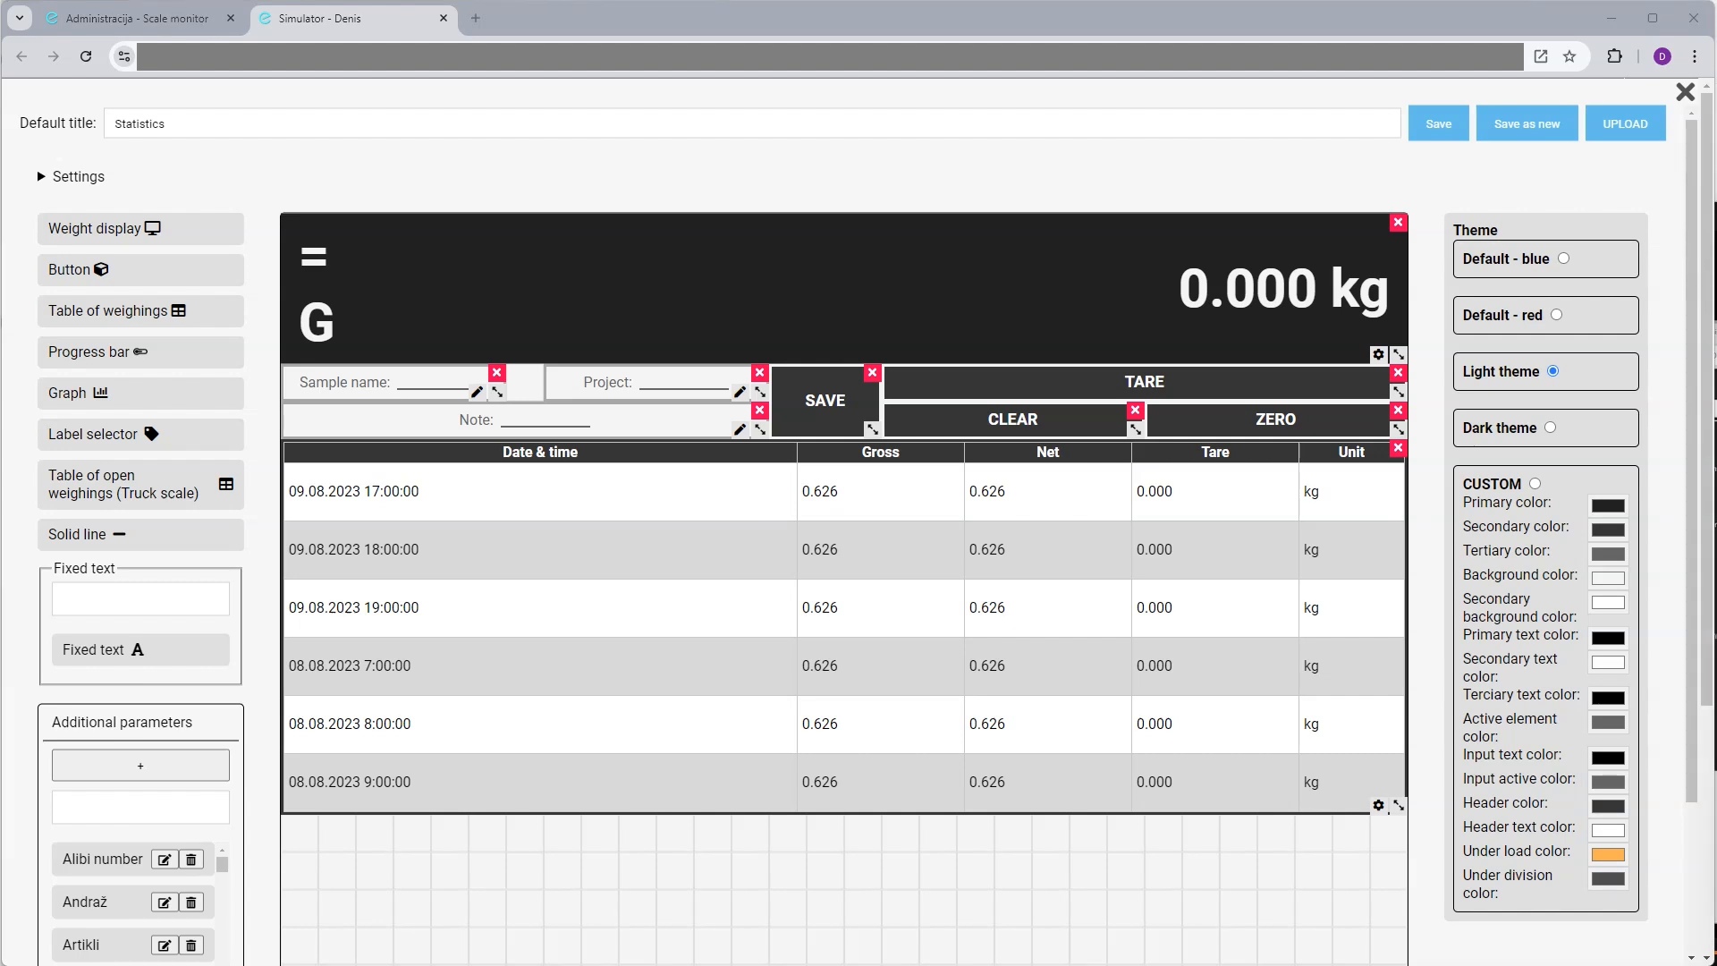
Delete Sample name and Project, lower the weighings table, and narrow and shift Note right
left_click(498, 372)
left_click(759, 372)
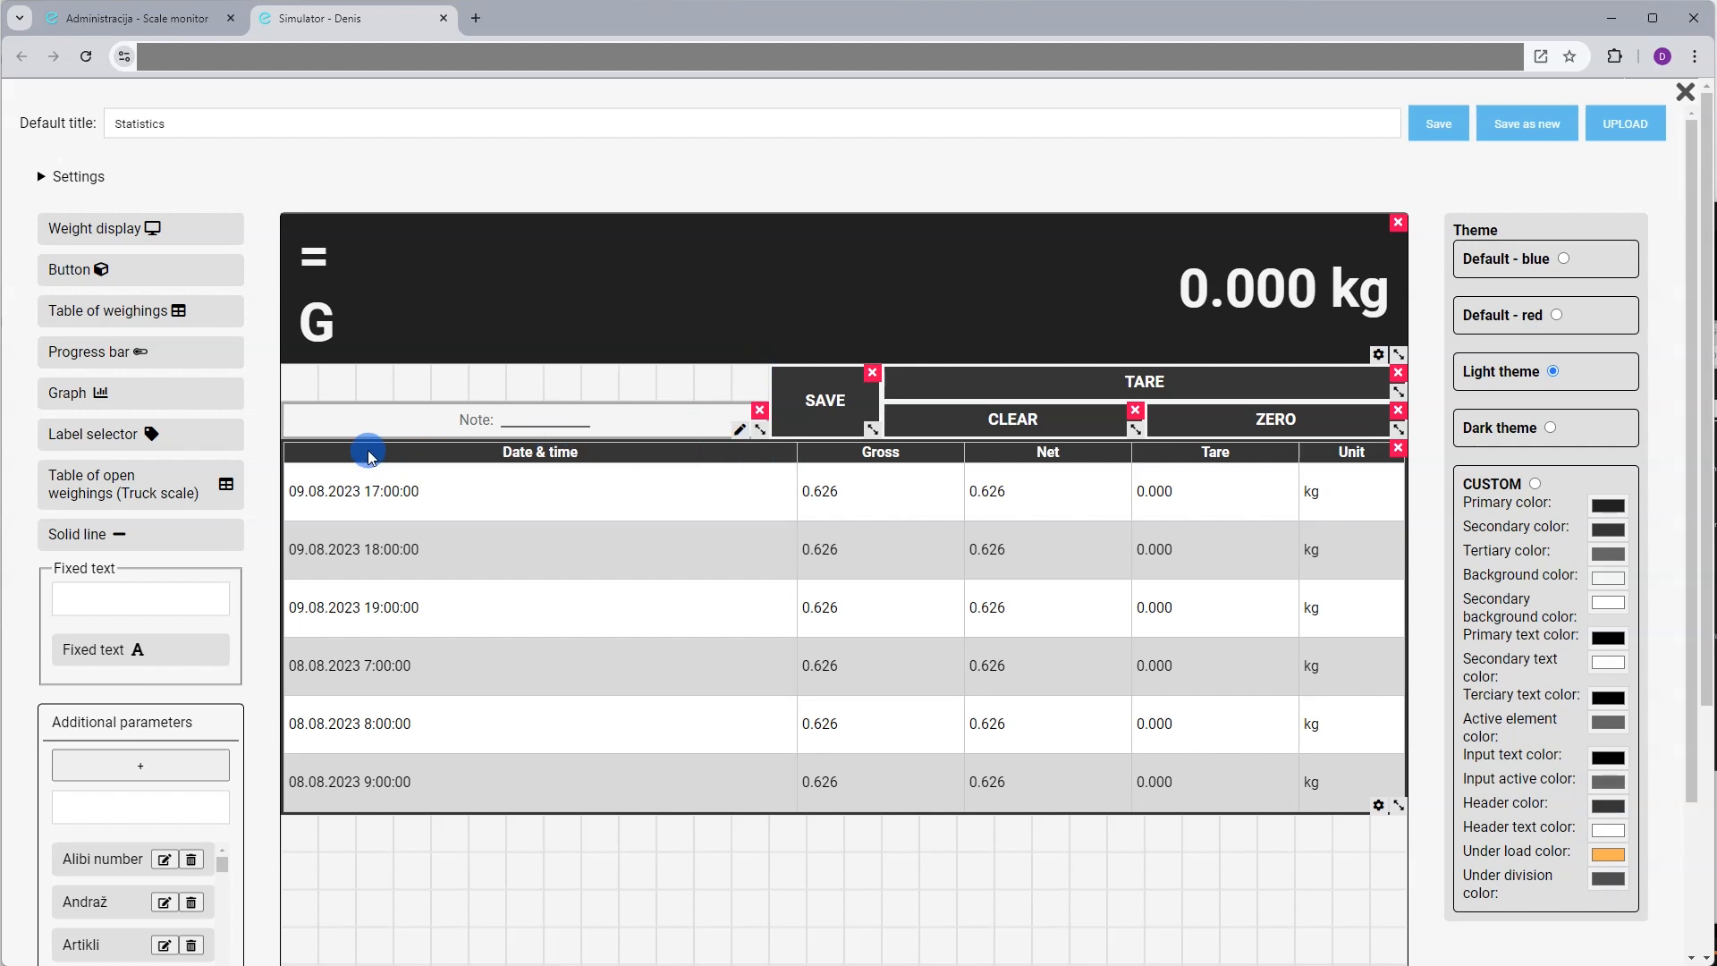
left_click_drag(369, 456, 322, 501)
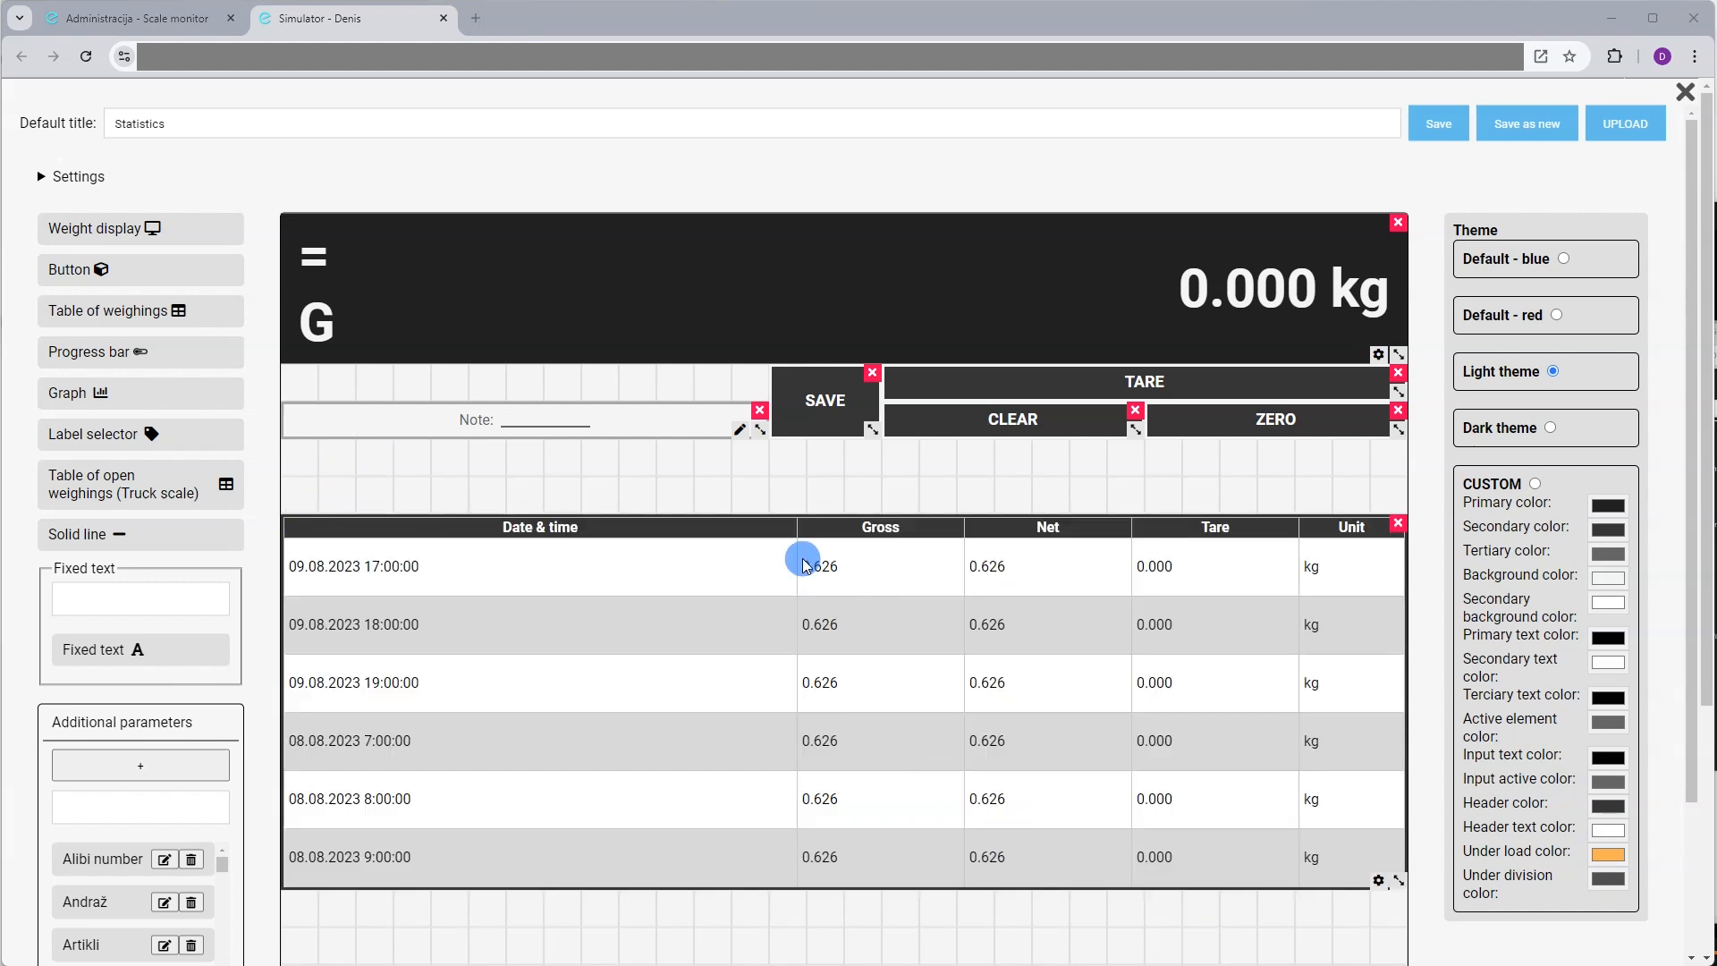
left_click_drag(757, 430, 757, 429)
left_click_drag(624, 431, 546, 435)
left_click_drag(406, 399, 488, 418)
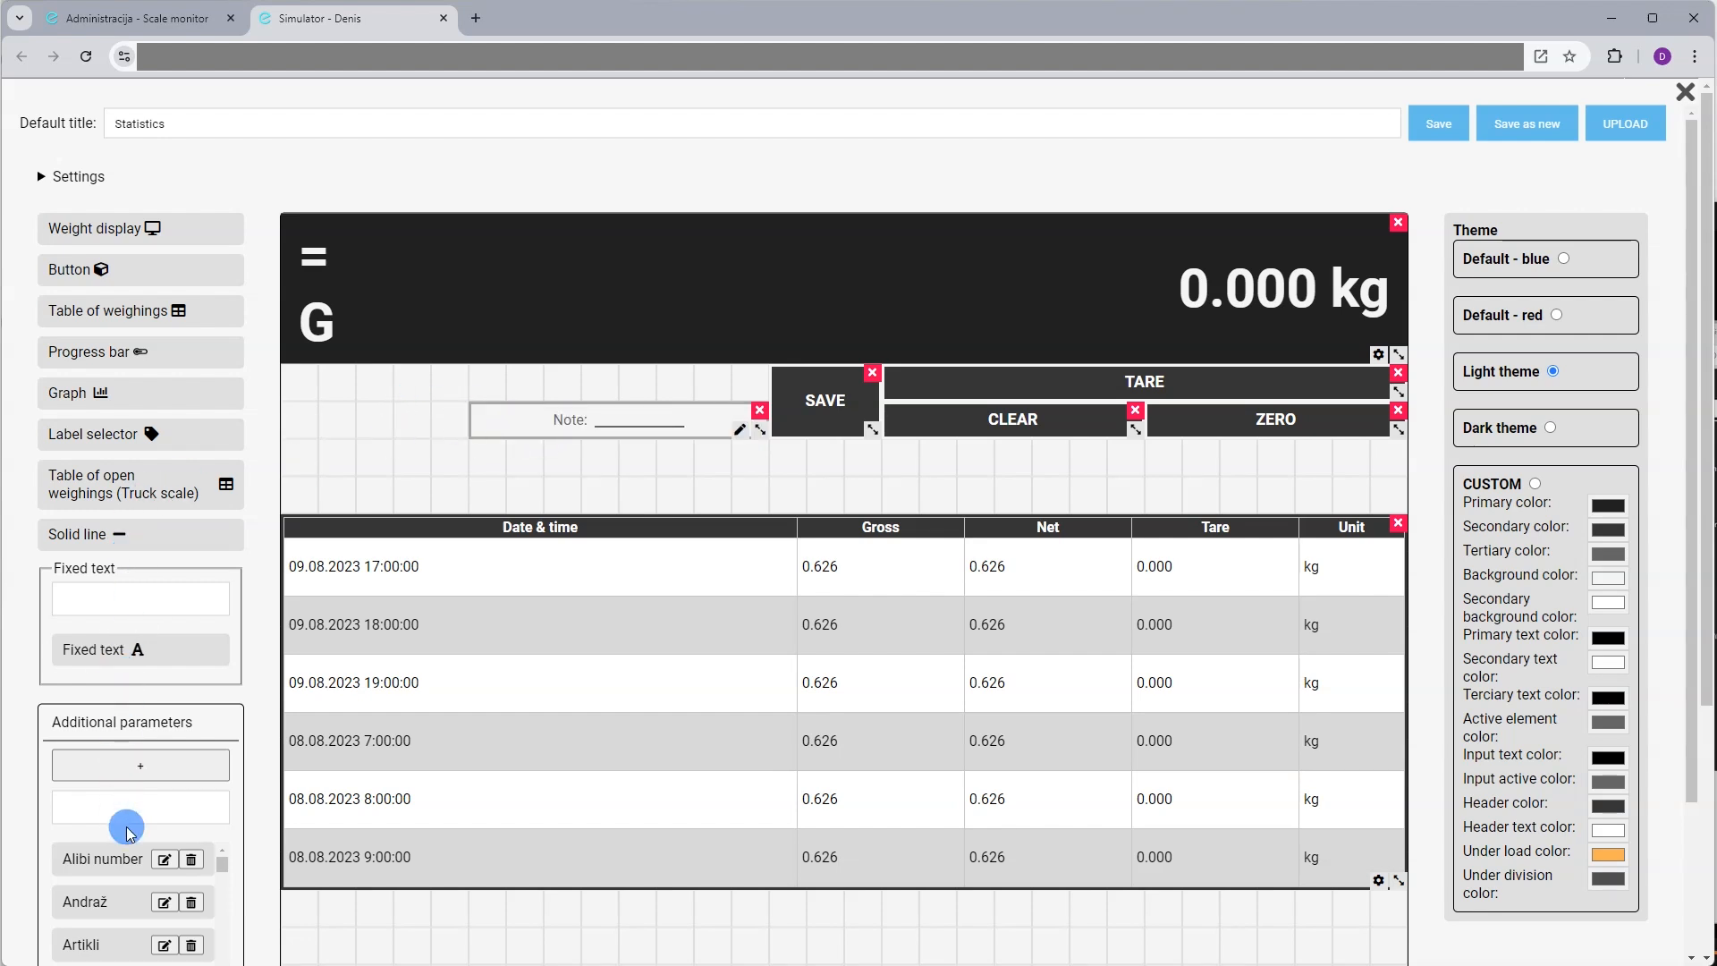
Create a mandatory Text parameter titled 'Sample' with an empty default value
left_click(137, 784)
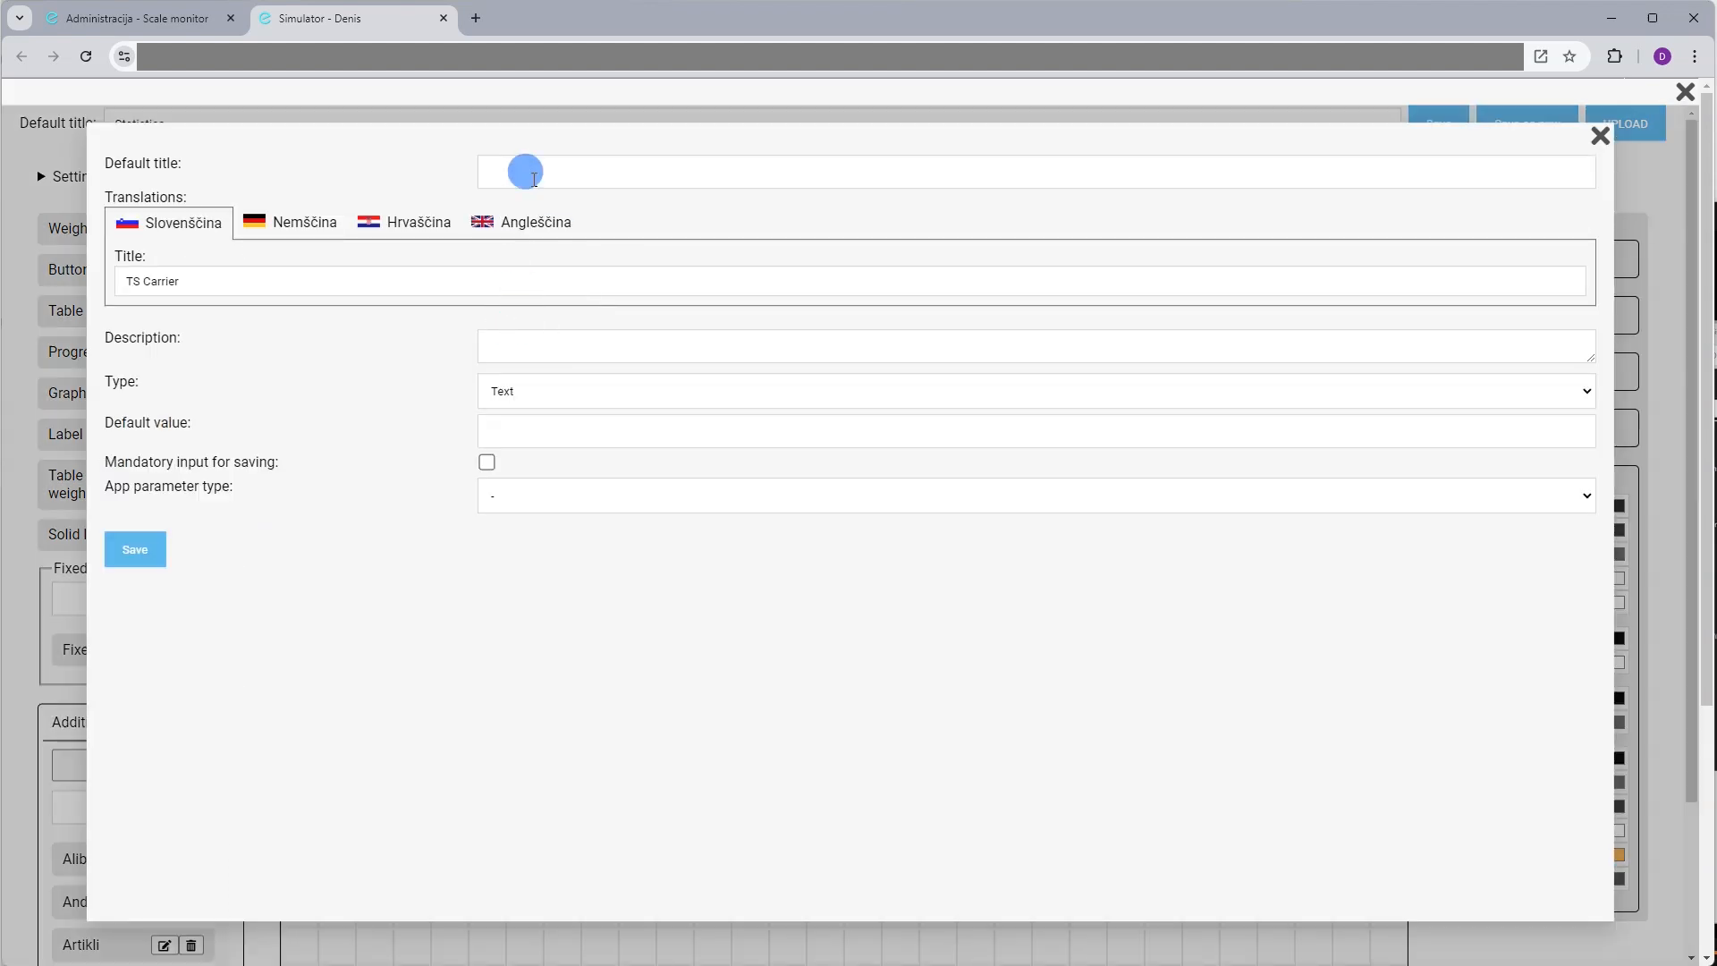
left_click(533, 175)
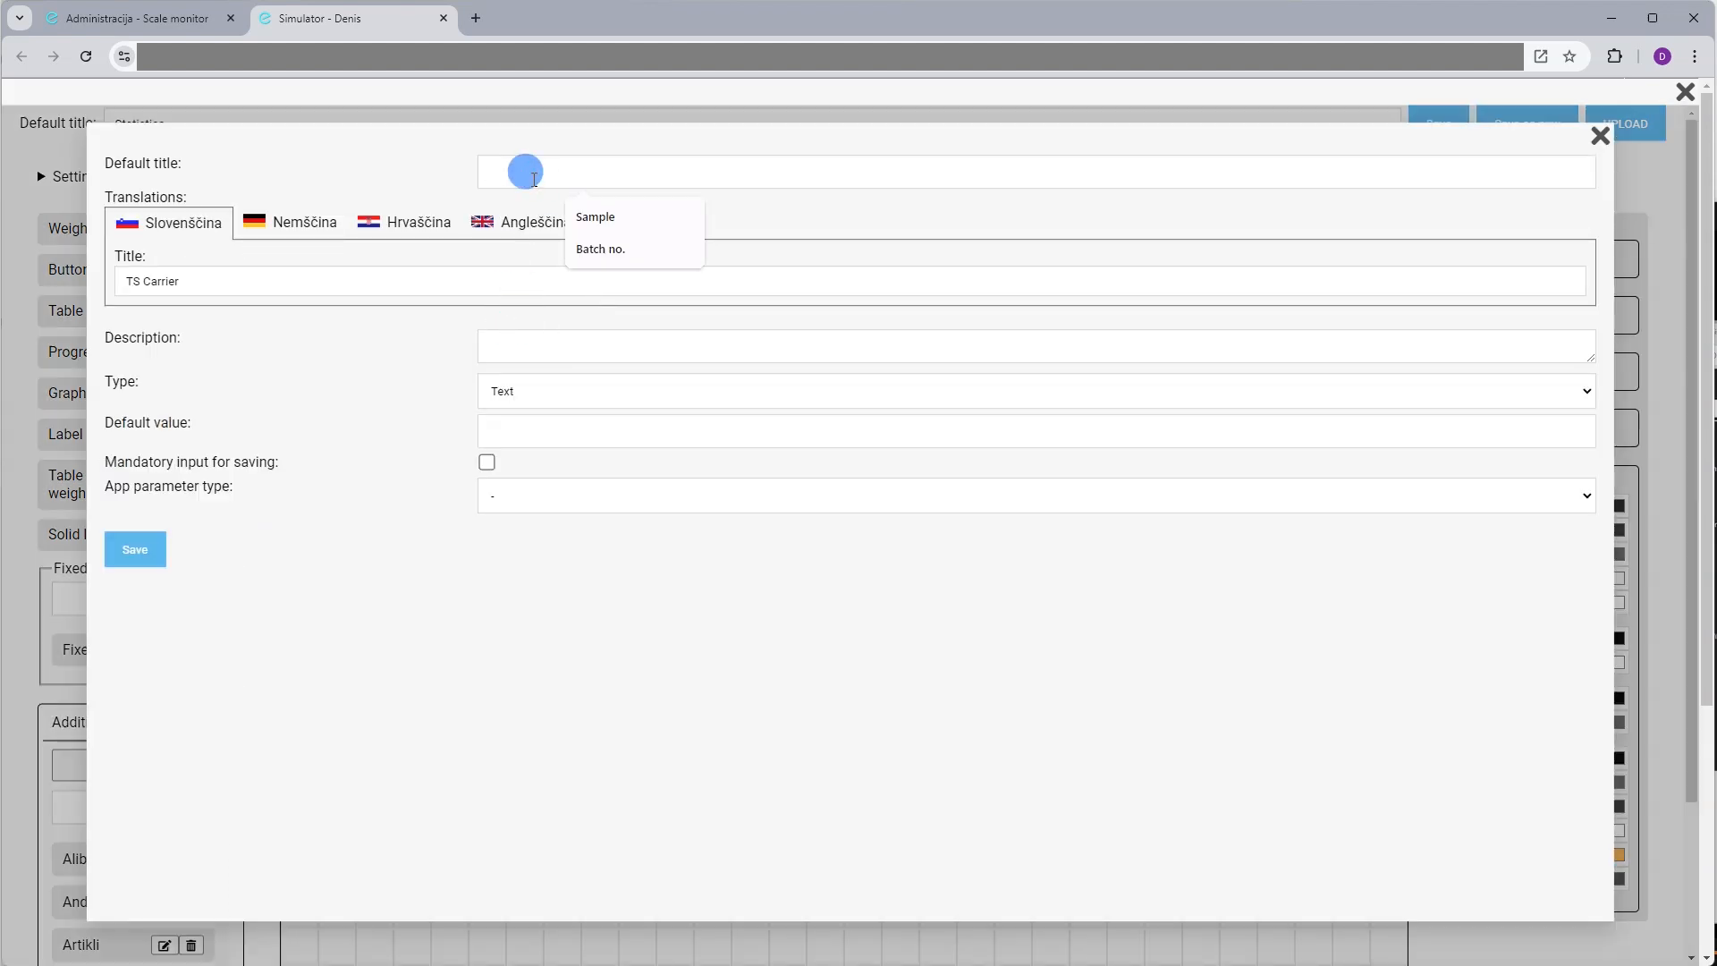
type("San")
key("BackSpace")
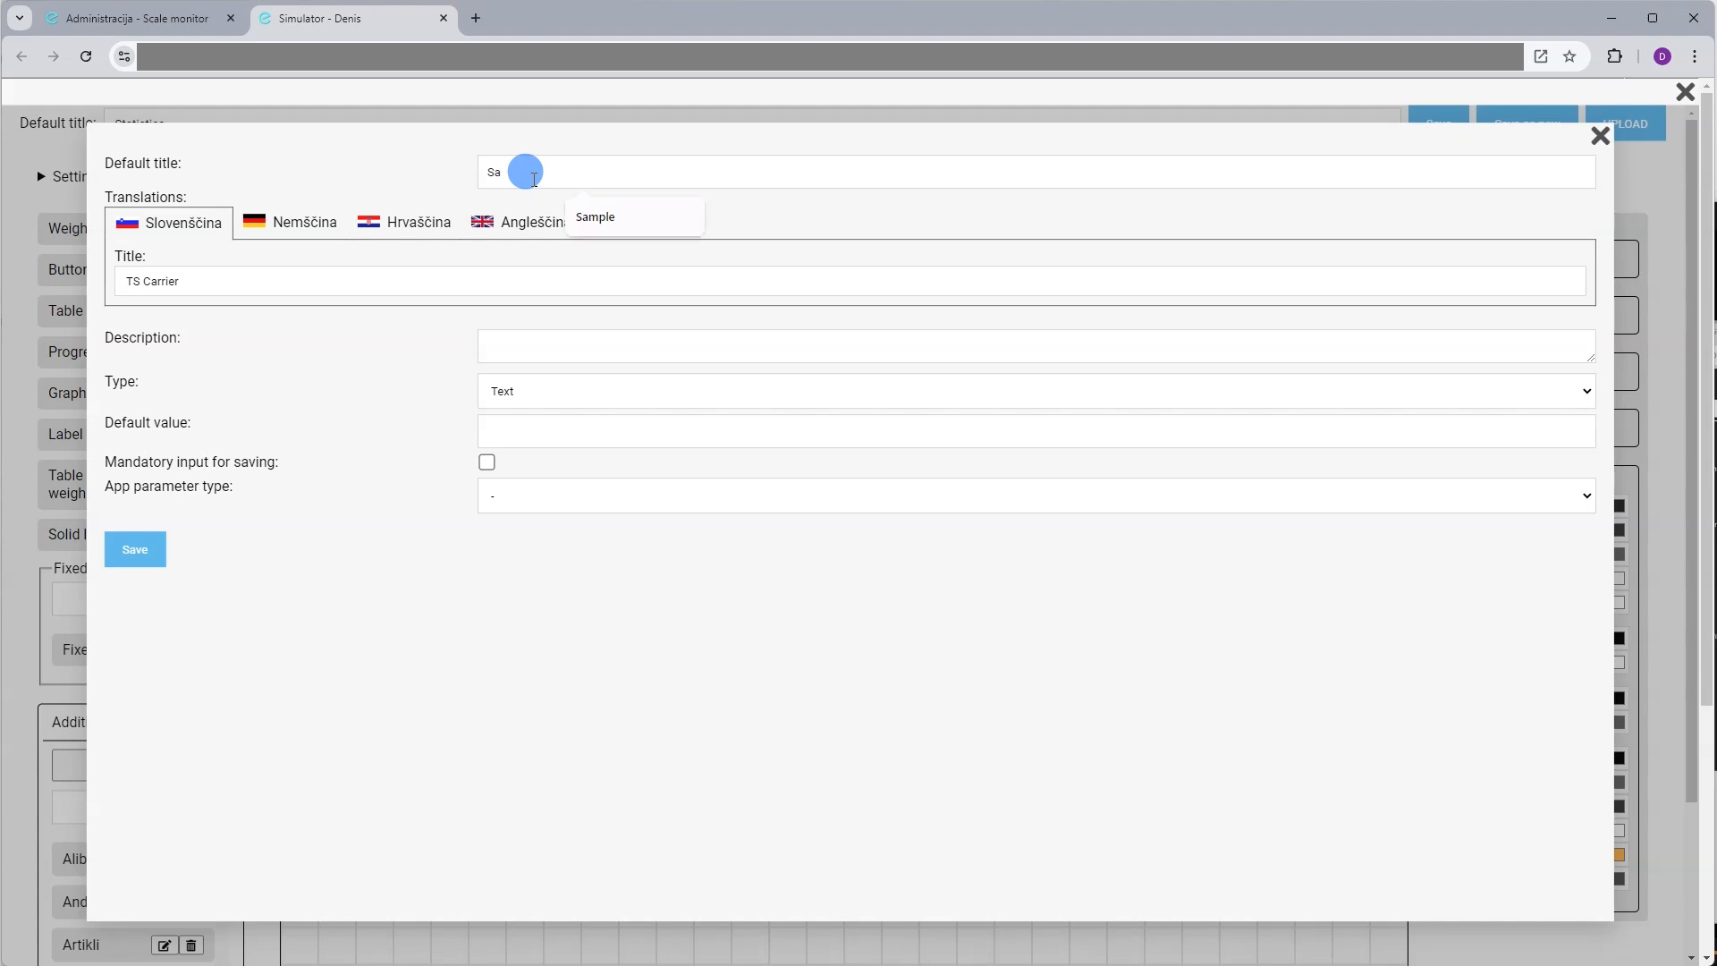
type("mple")
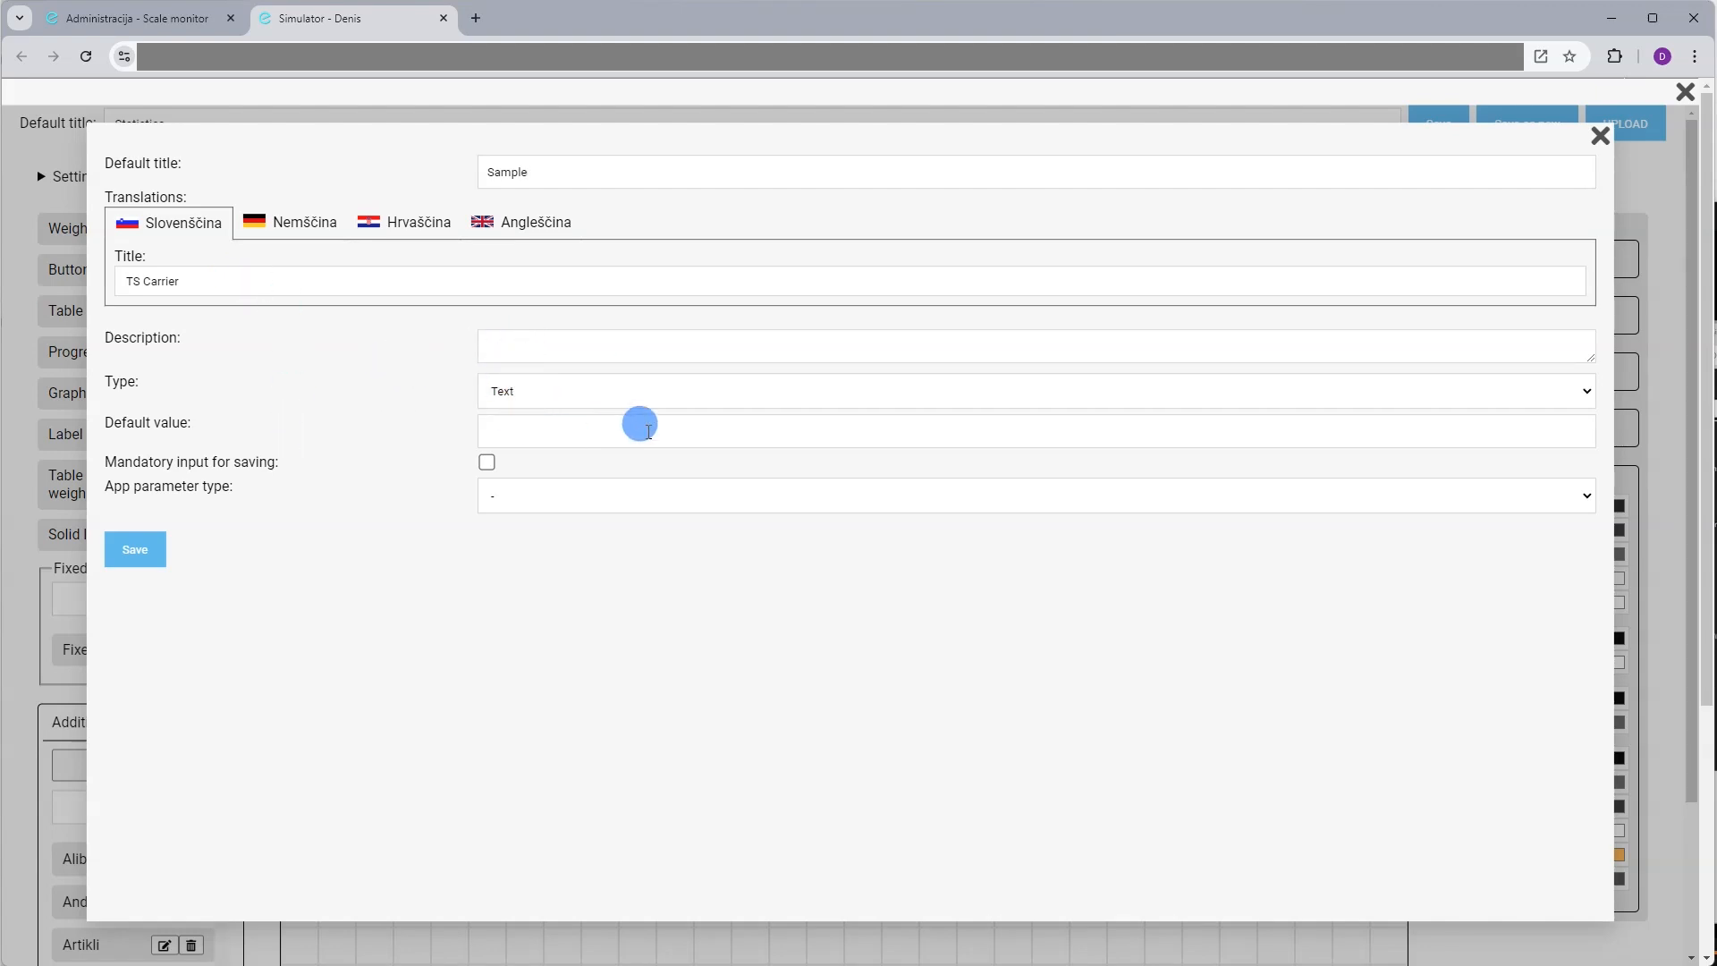
left_click(536, 401)
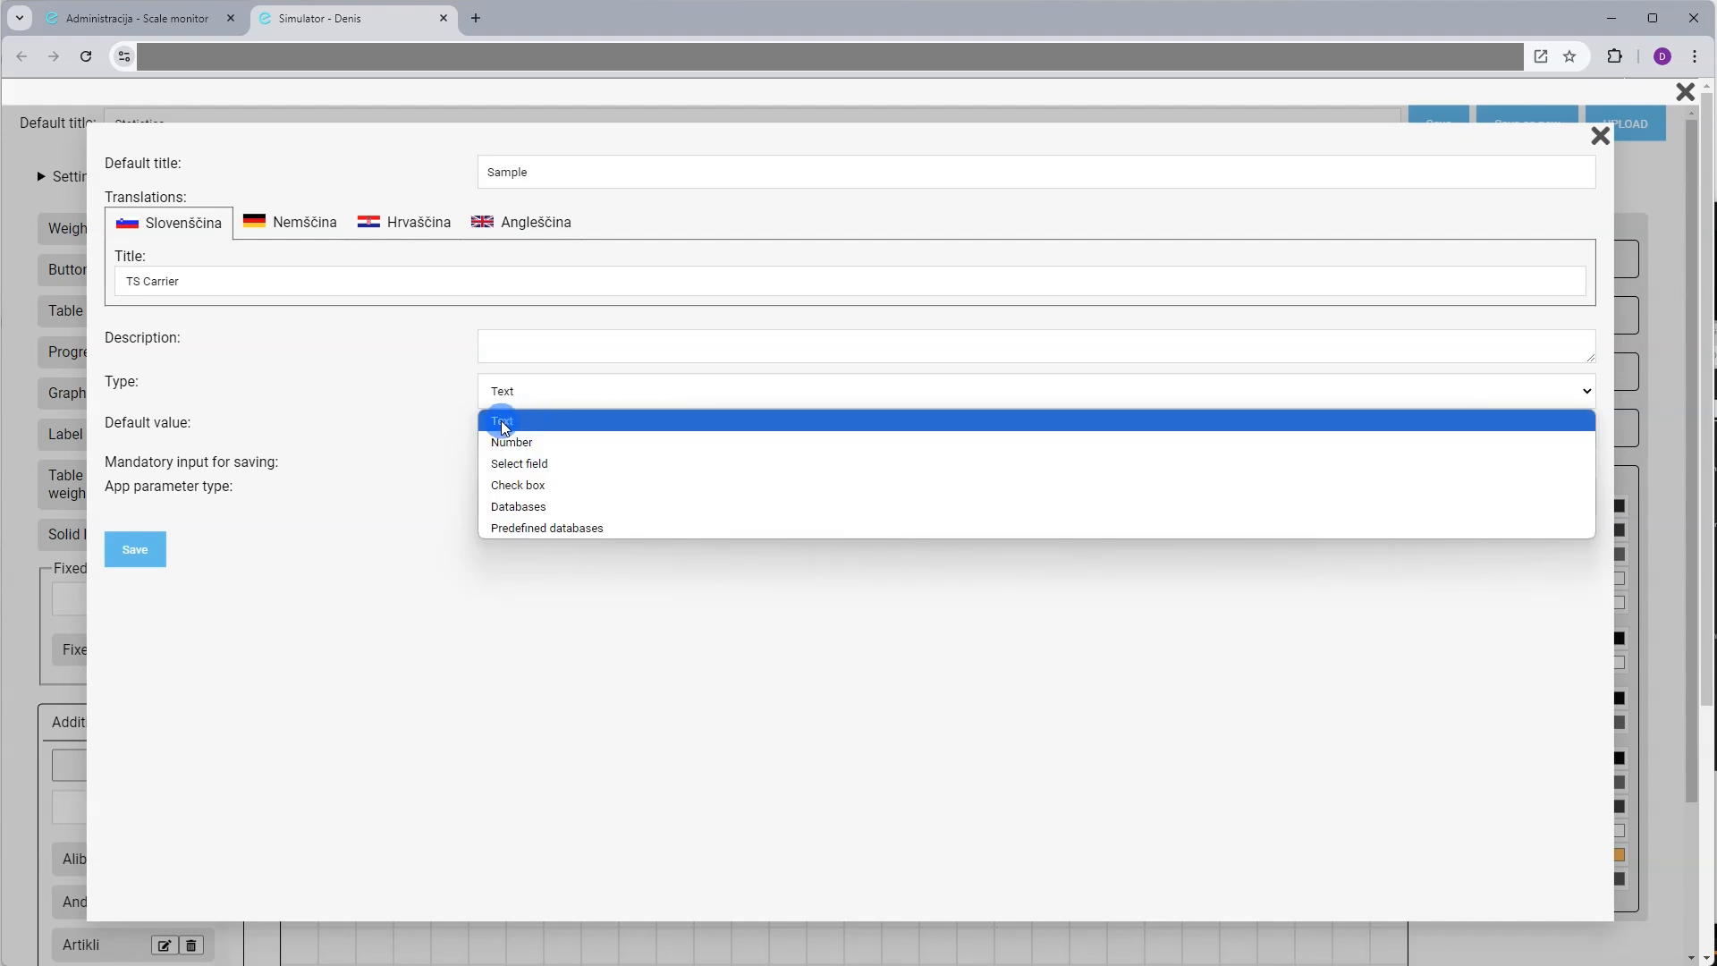
left_click(546, 422)
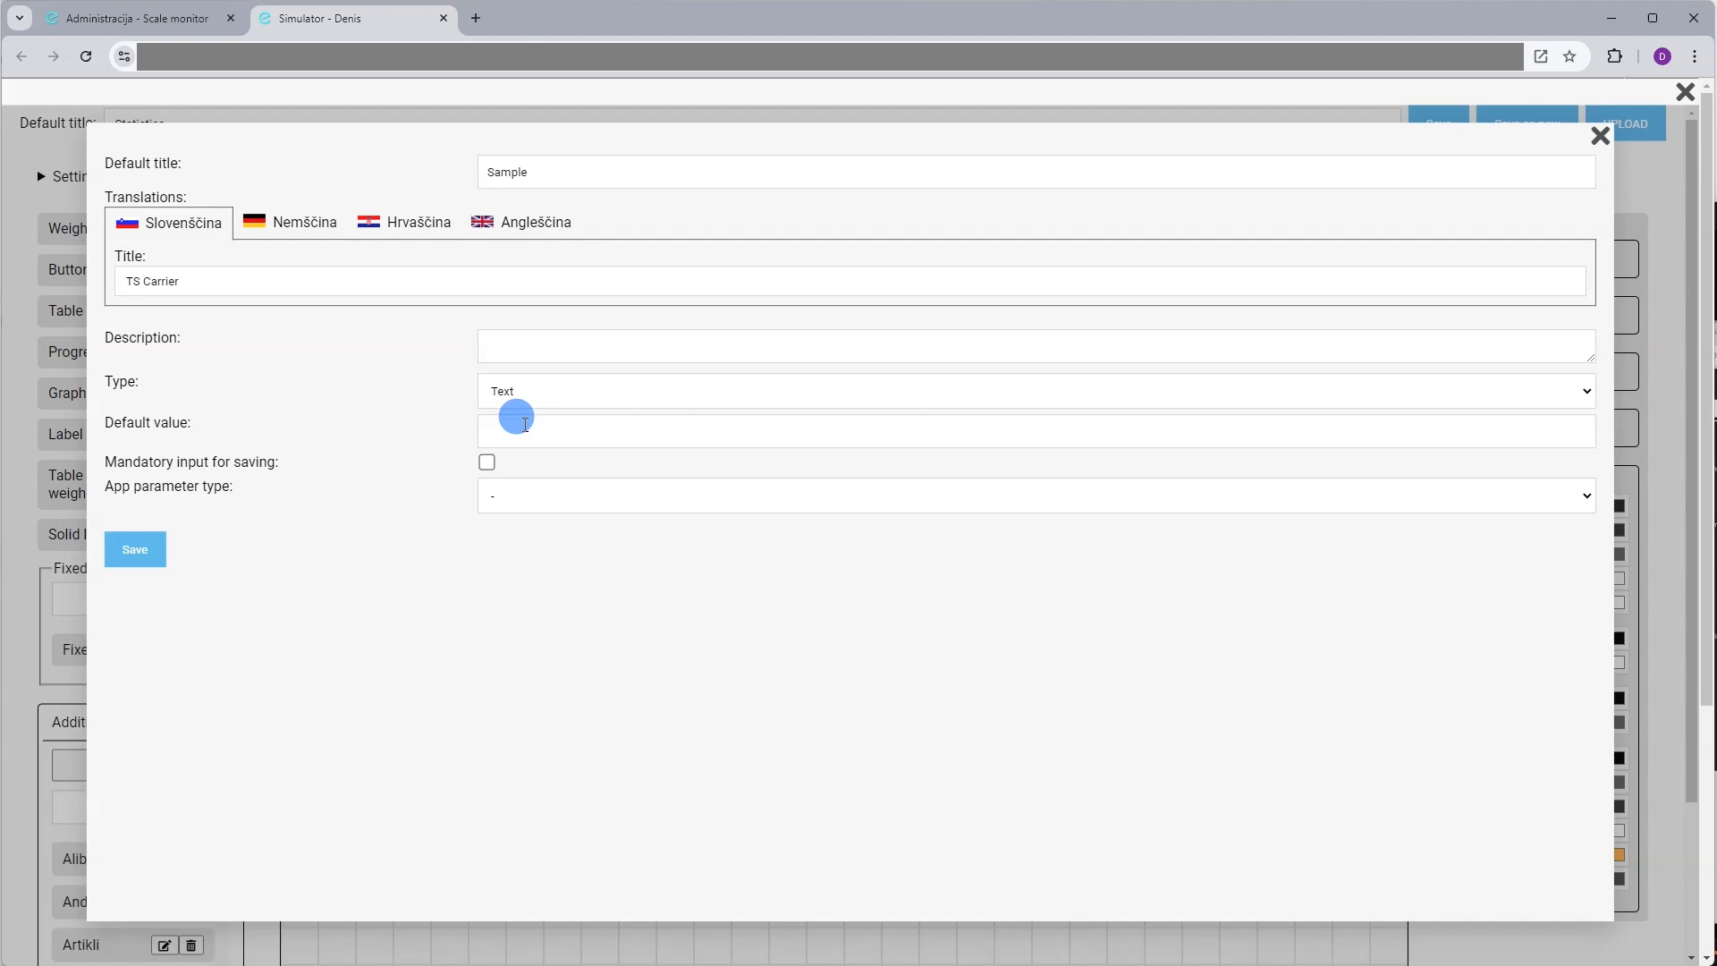
left_click(508, 423)
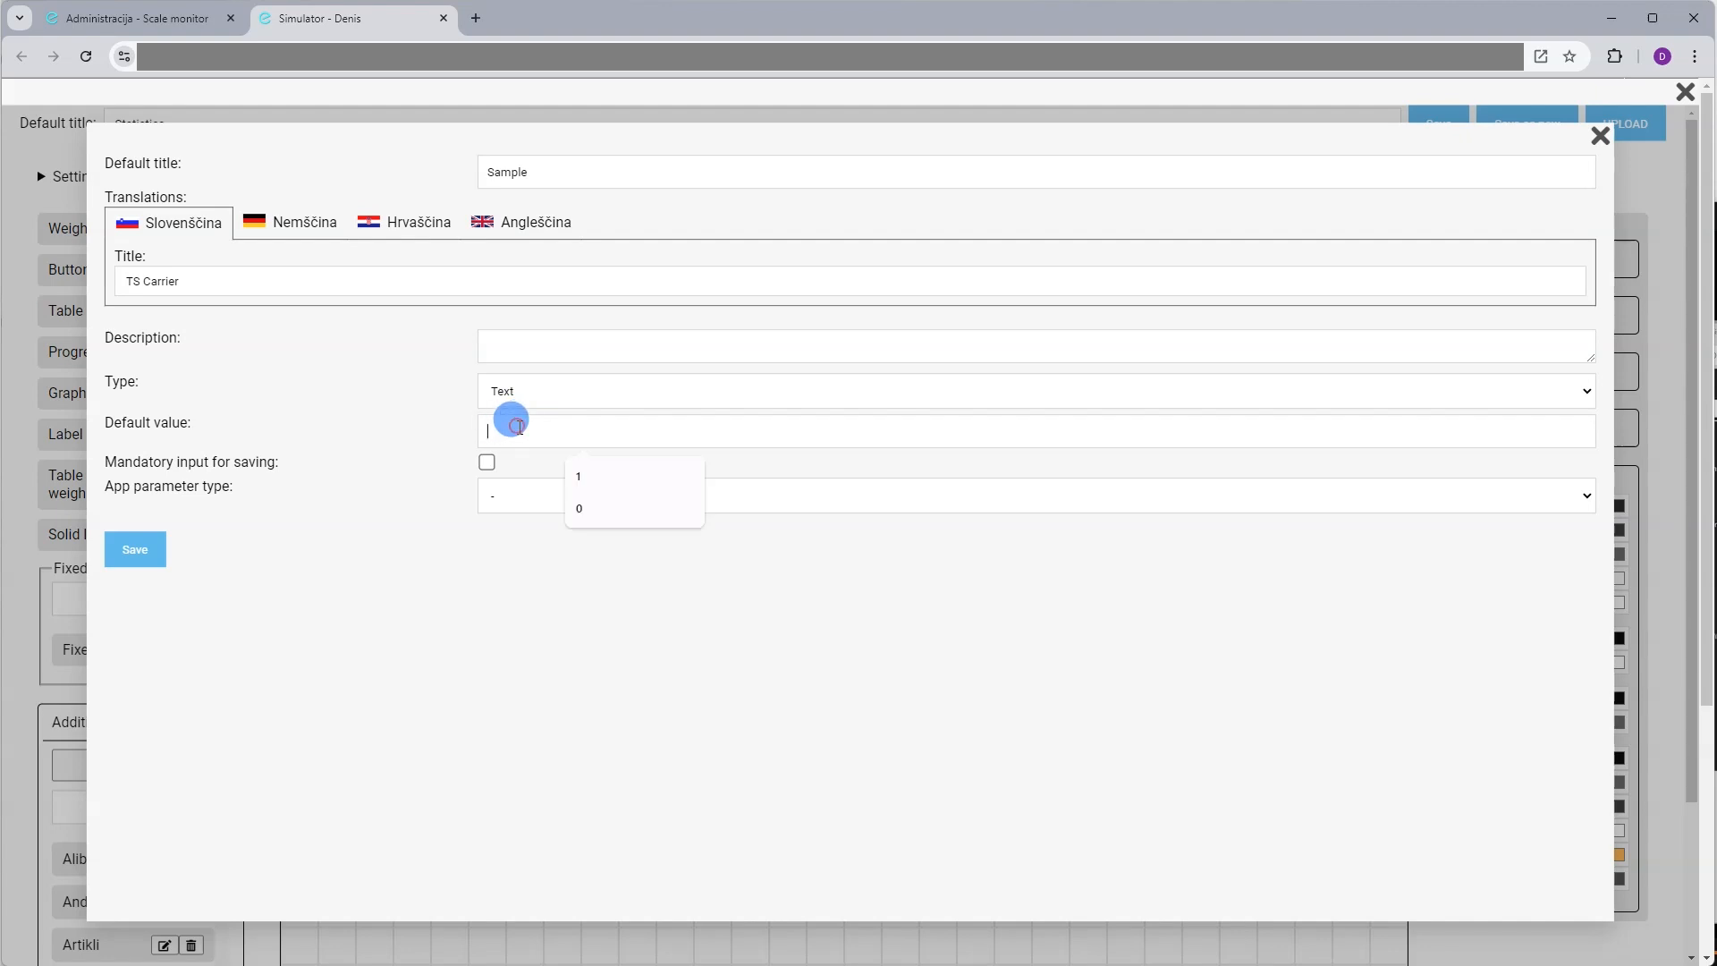
left_click(458, 463)
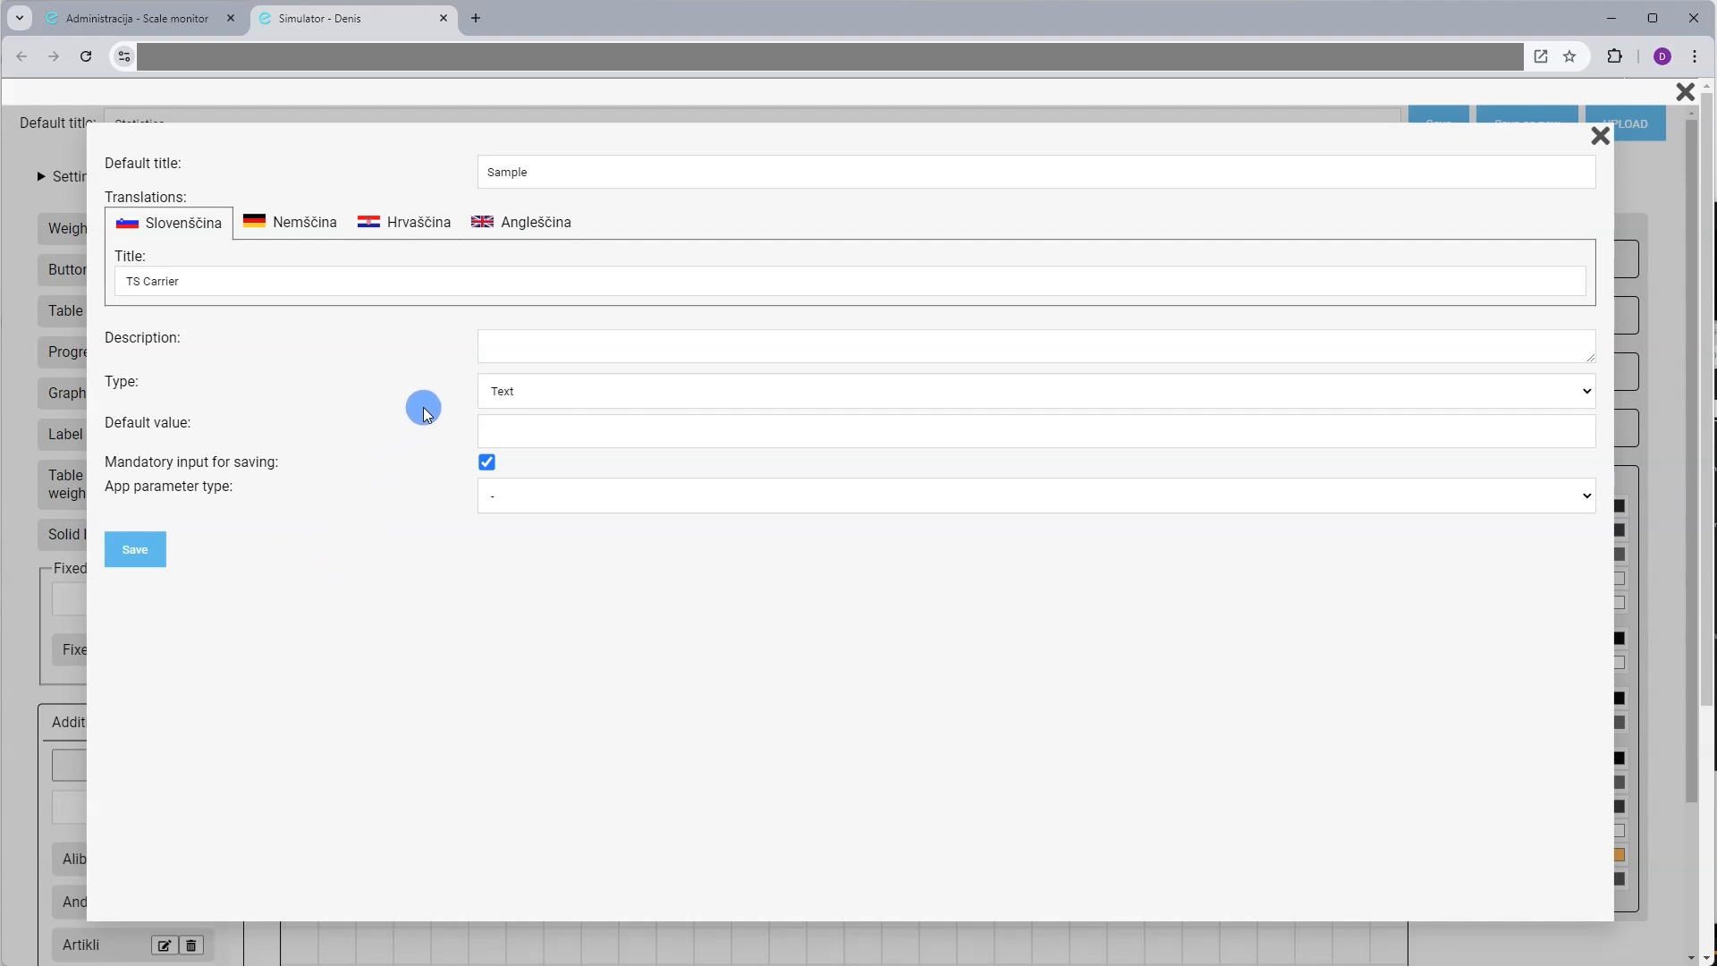
left_click(154, 548)
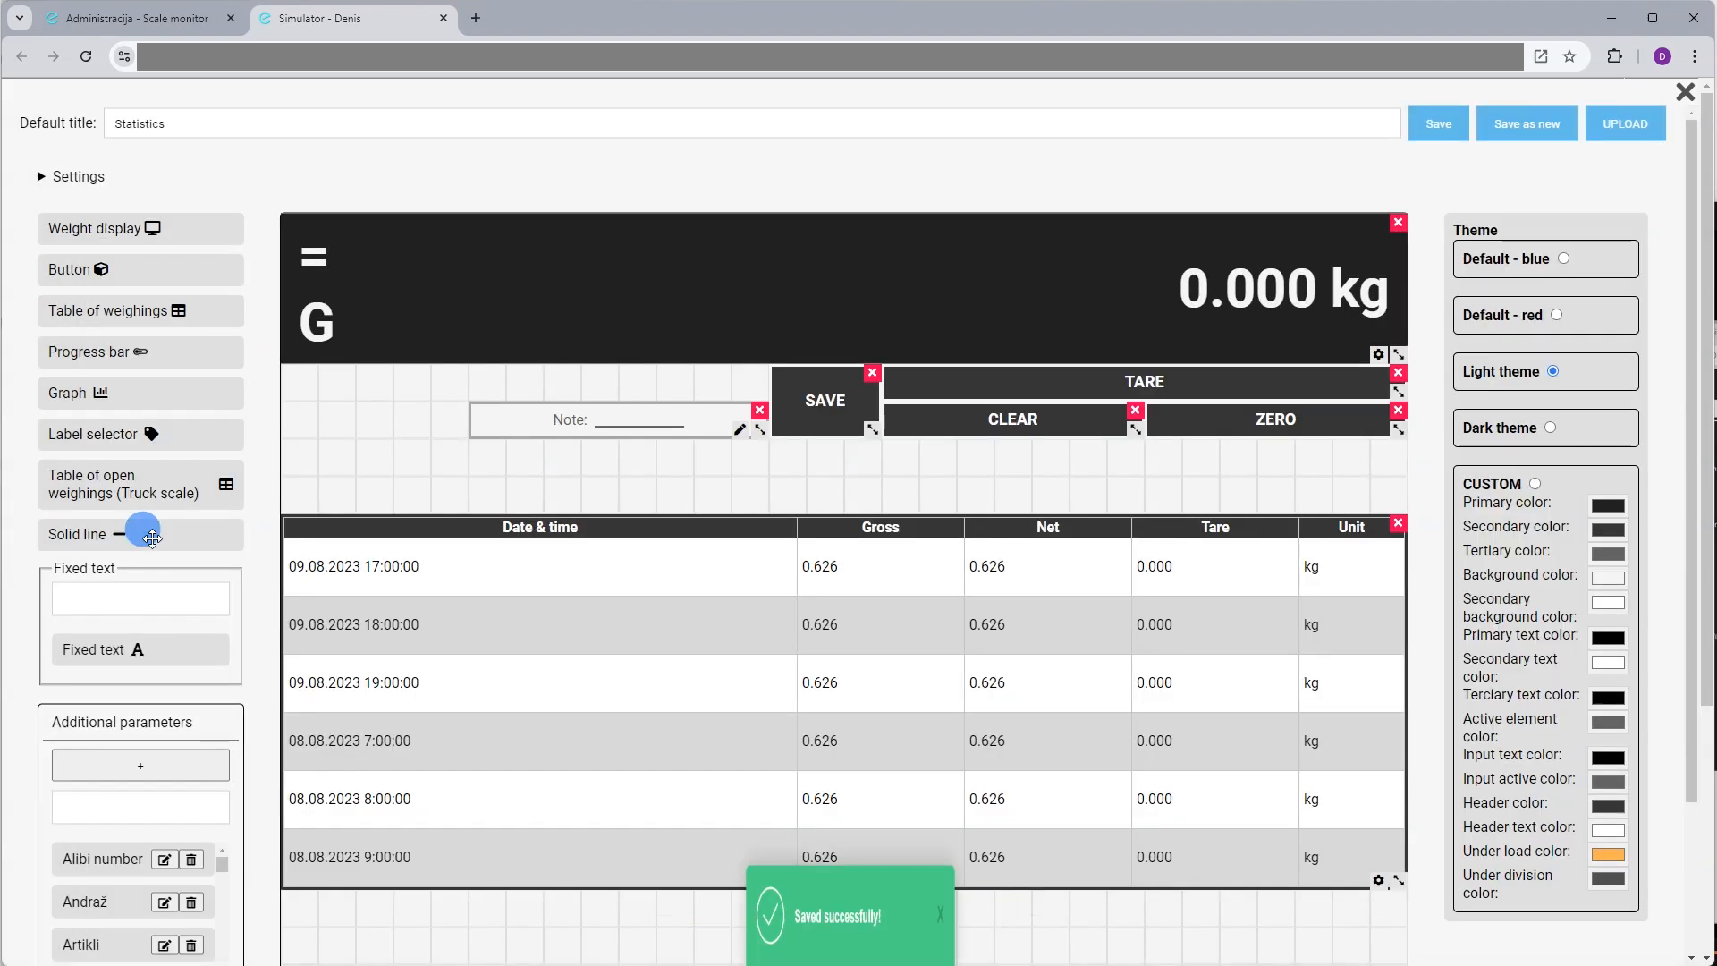
Find Sample in the parameter list and place it left of the Note field
left_click(198, 799)
type("sample")
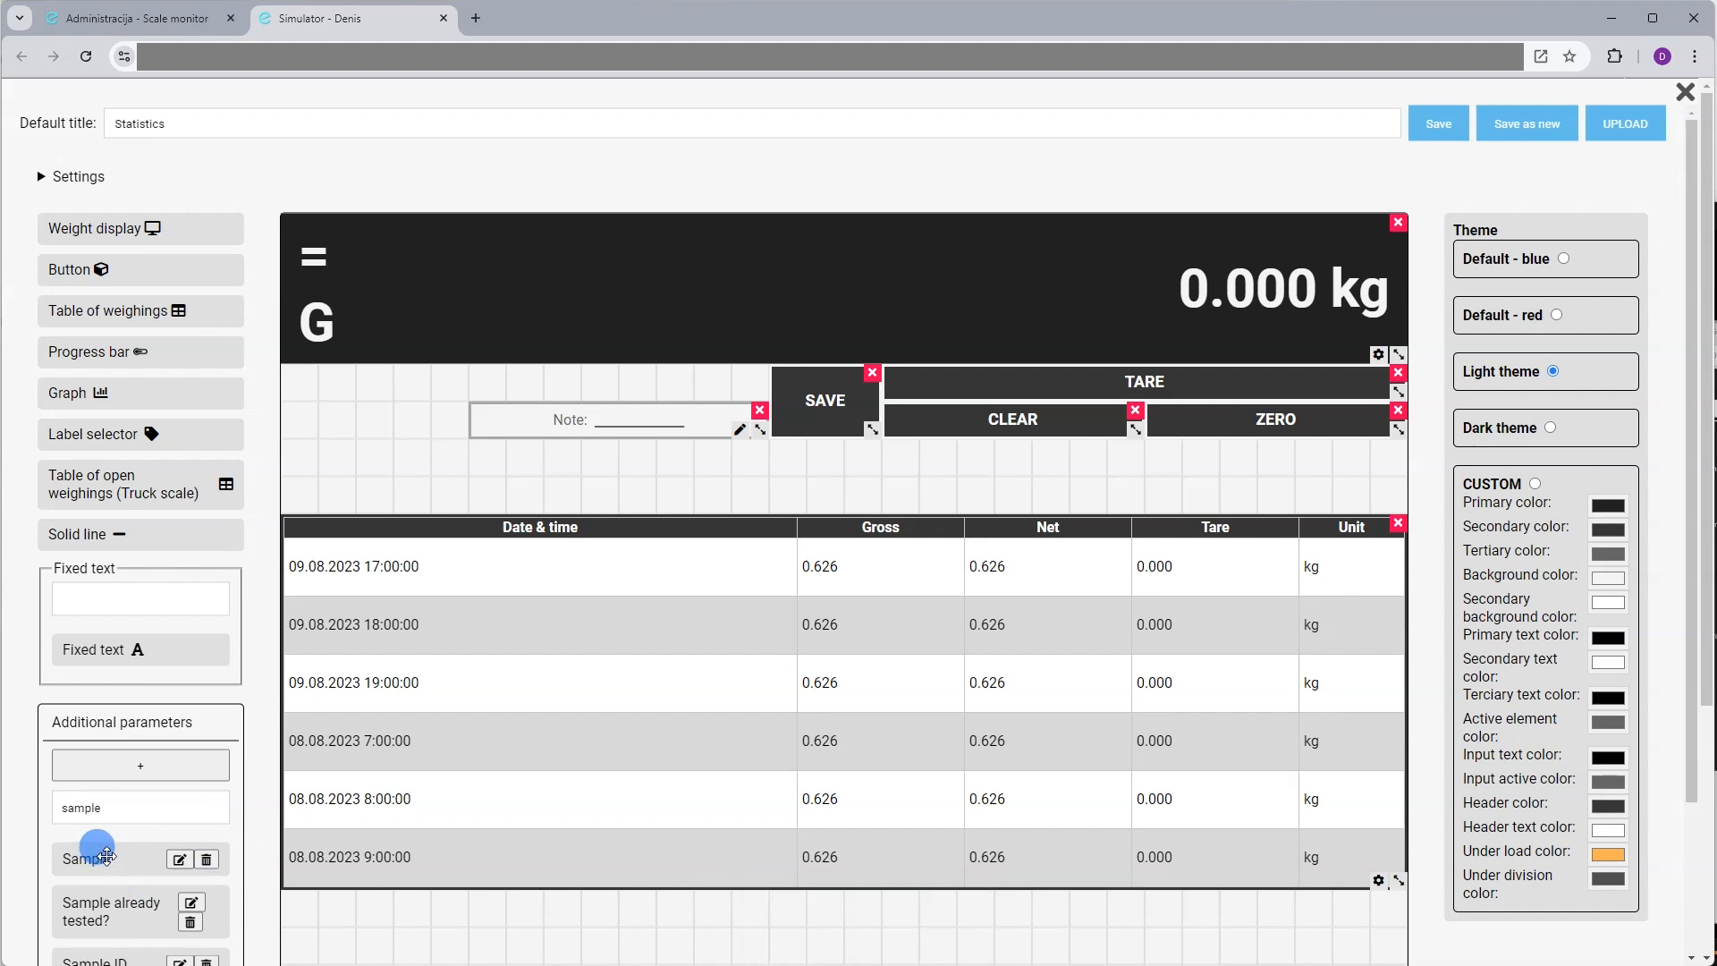
left_click_drag(104, 857, 332, 383)
Create a mandatory Number parameter titled 'Batch no.'
double_click(120, 801)
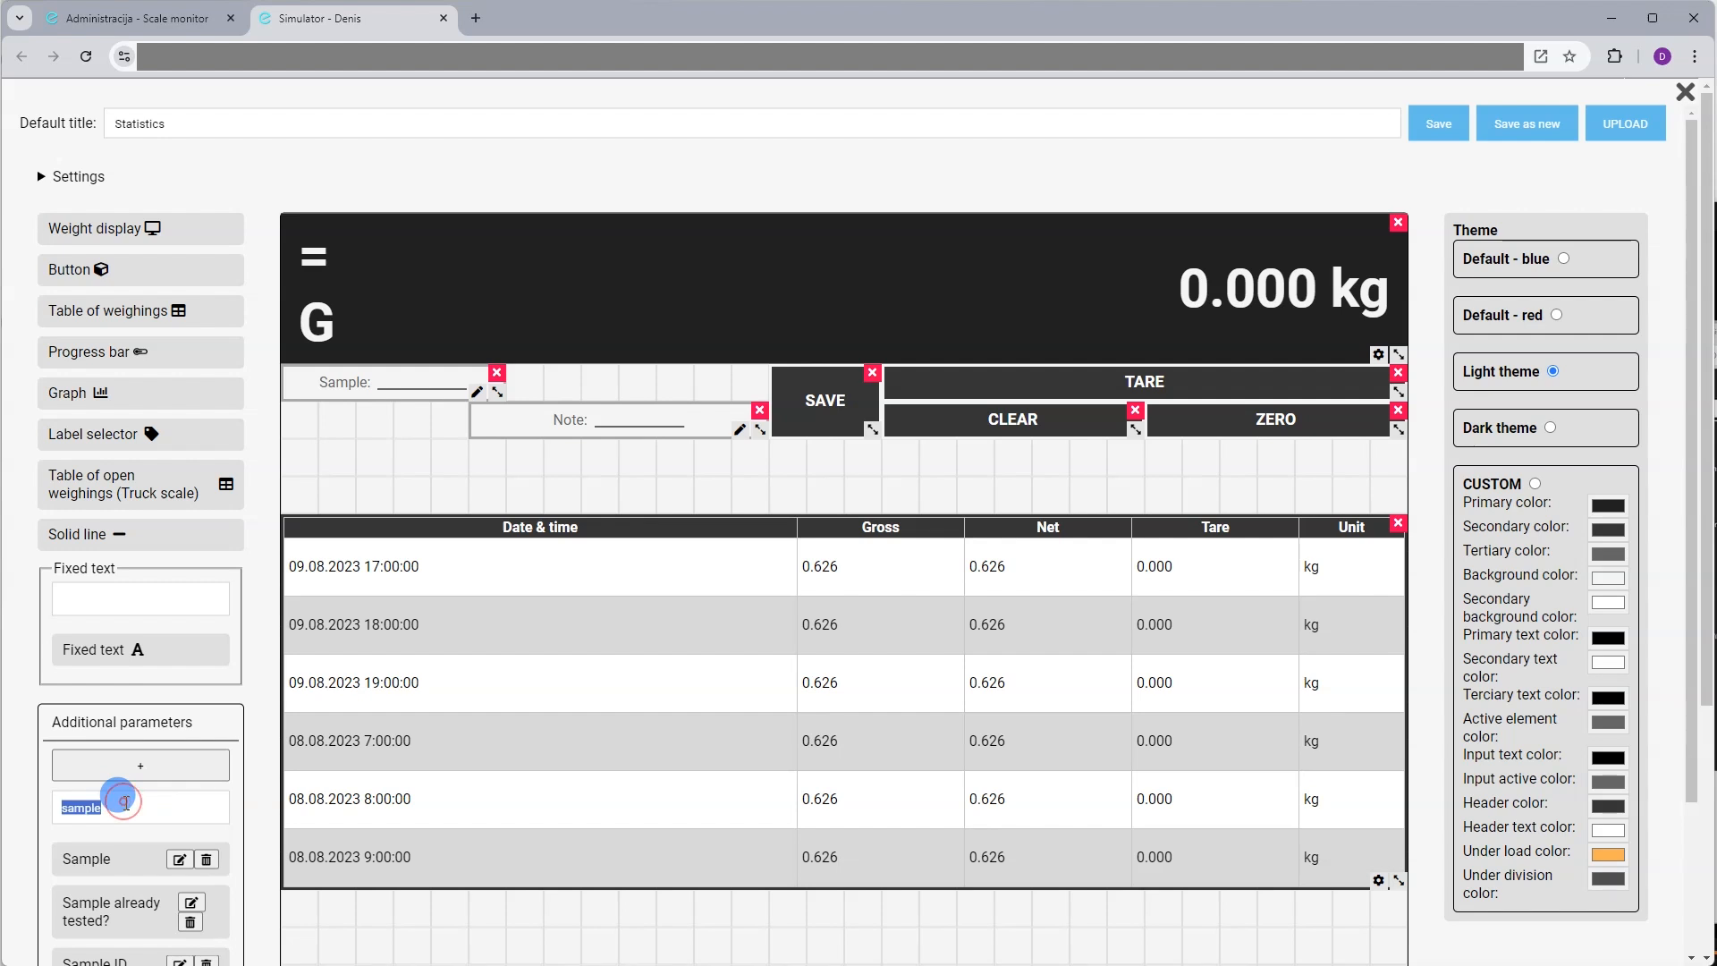
left_click(153, 770)
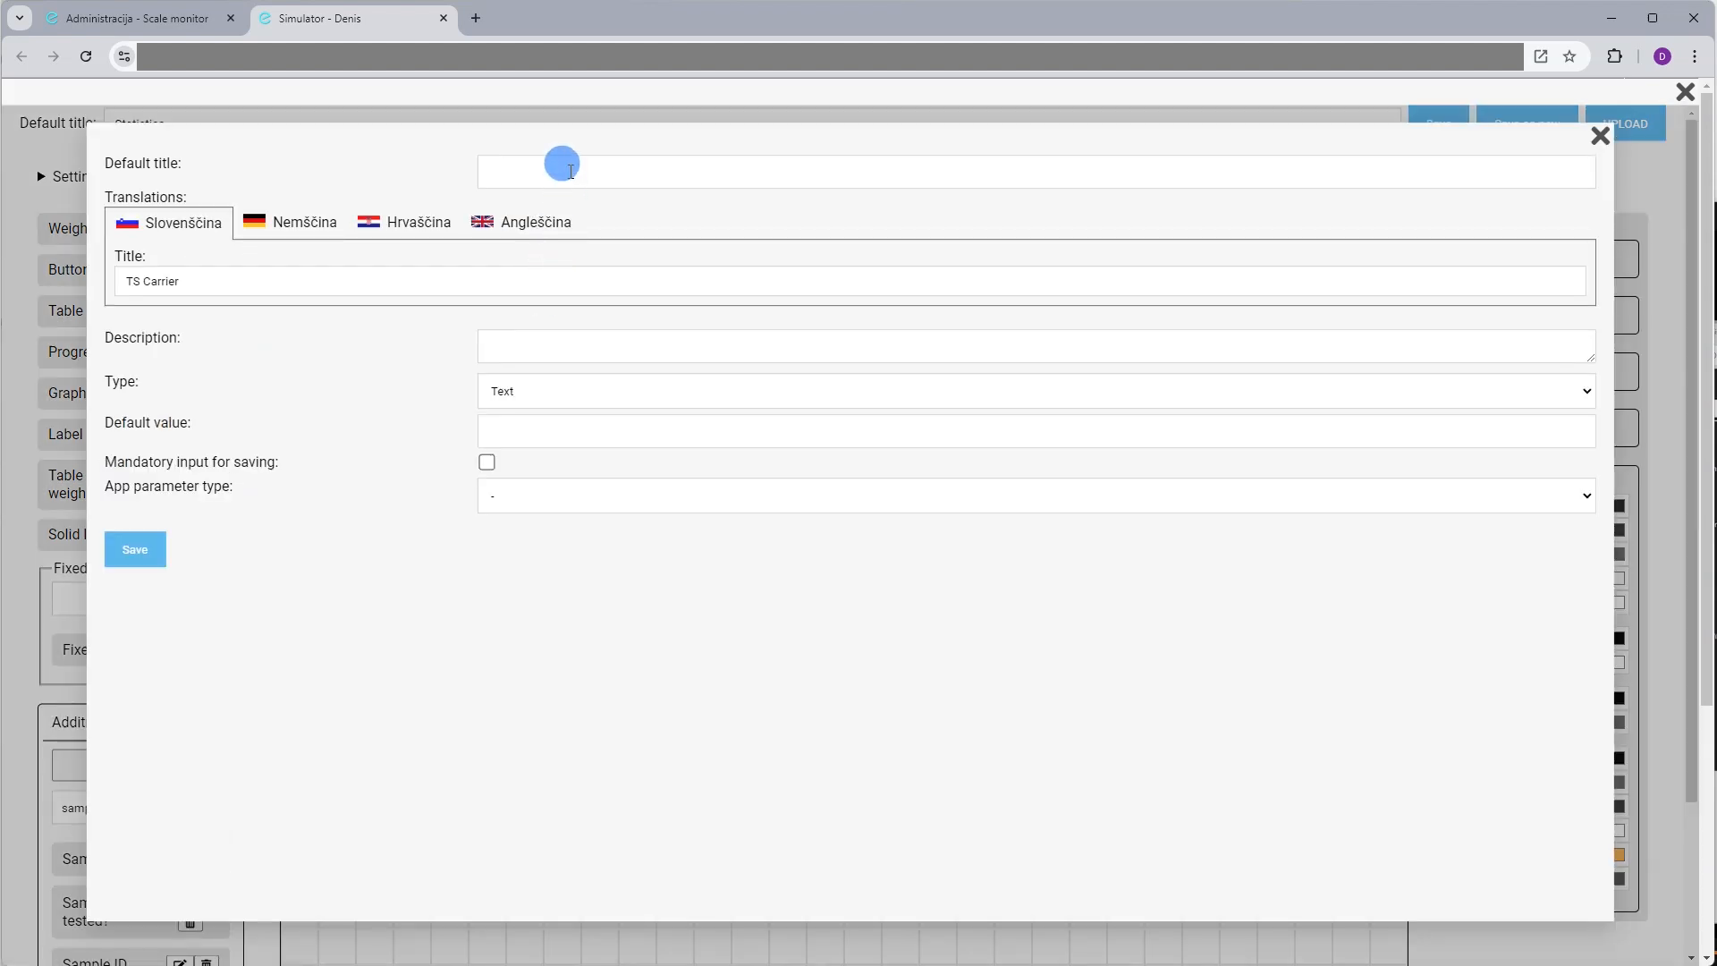
left_click(570, 172)
type("Batch no.")
left_click(550, 391)
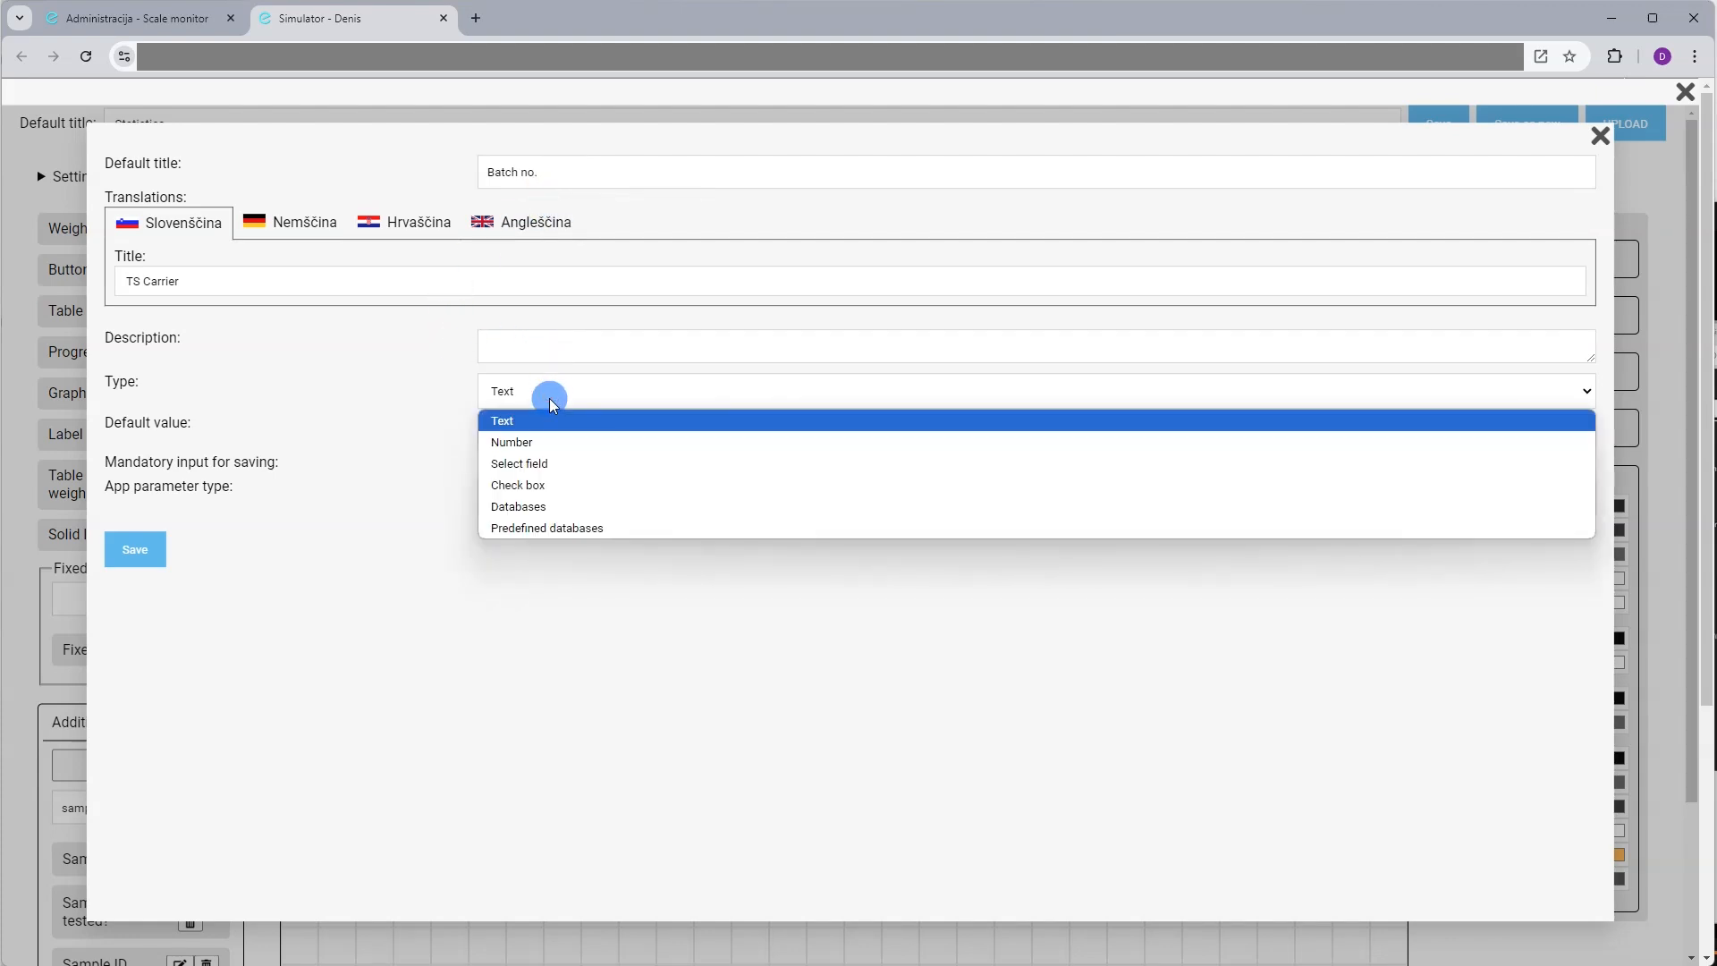
left_click(555, 442)
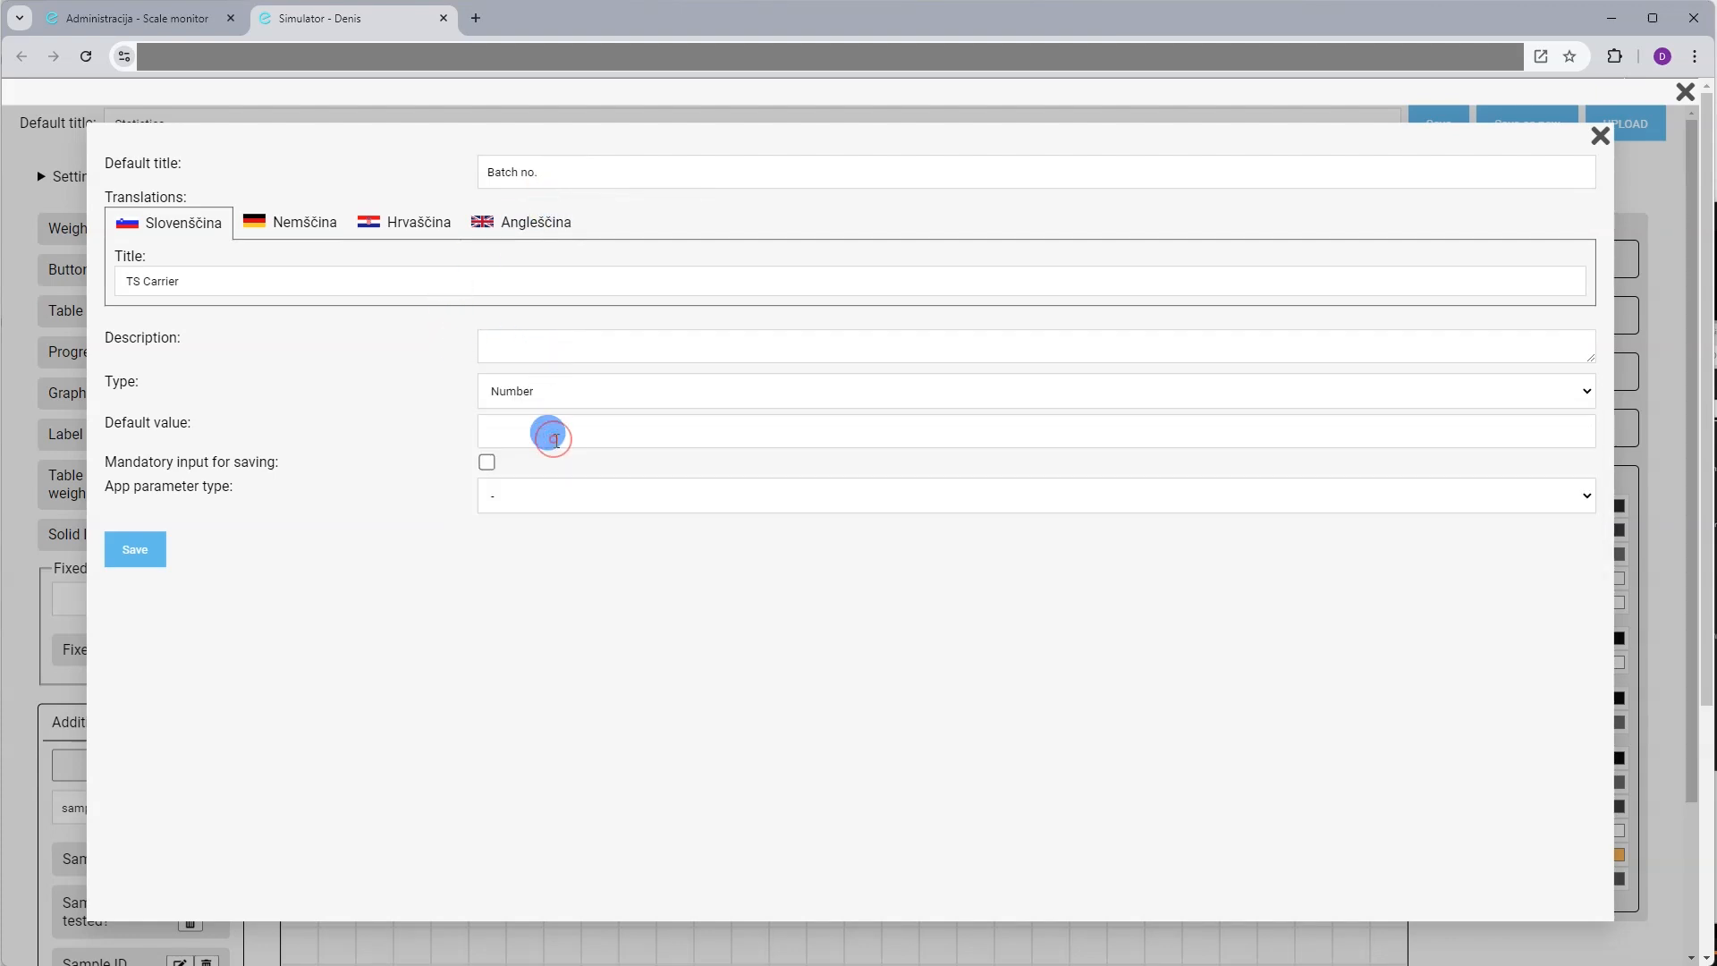
left_click(486, 463)
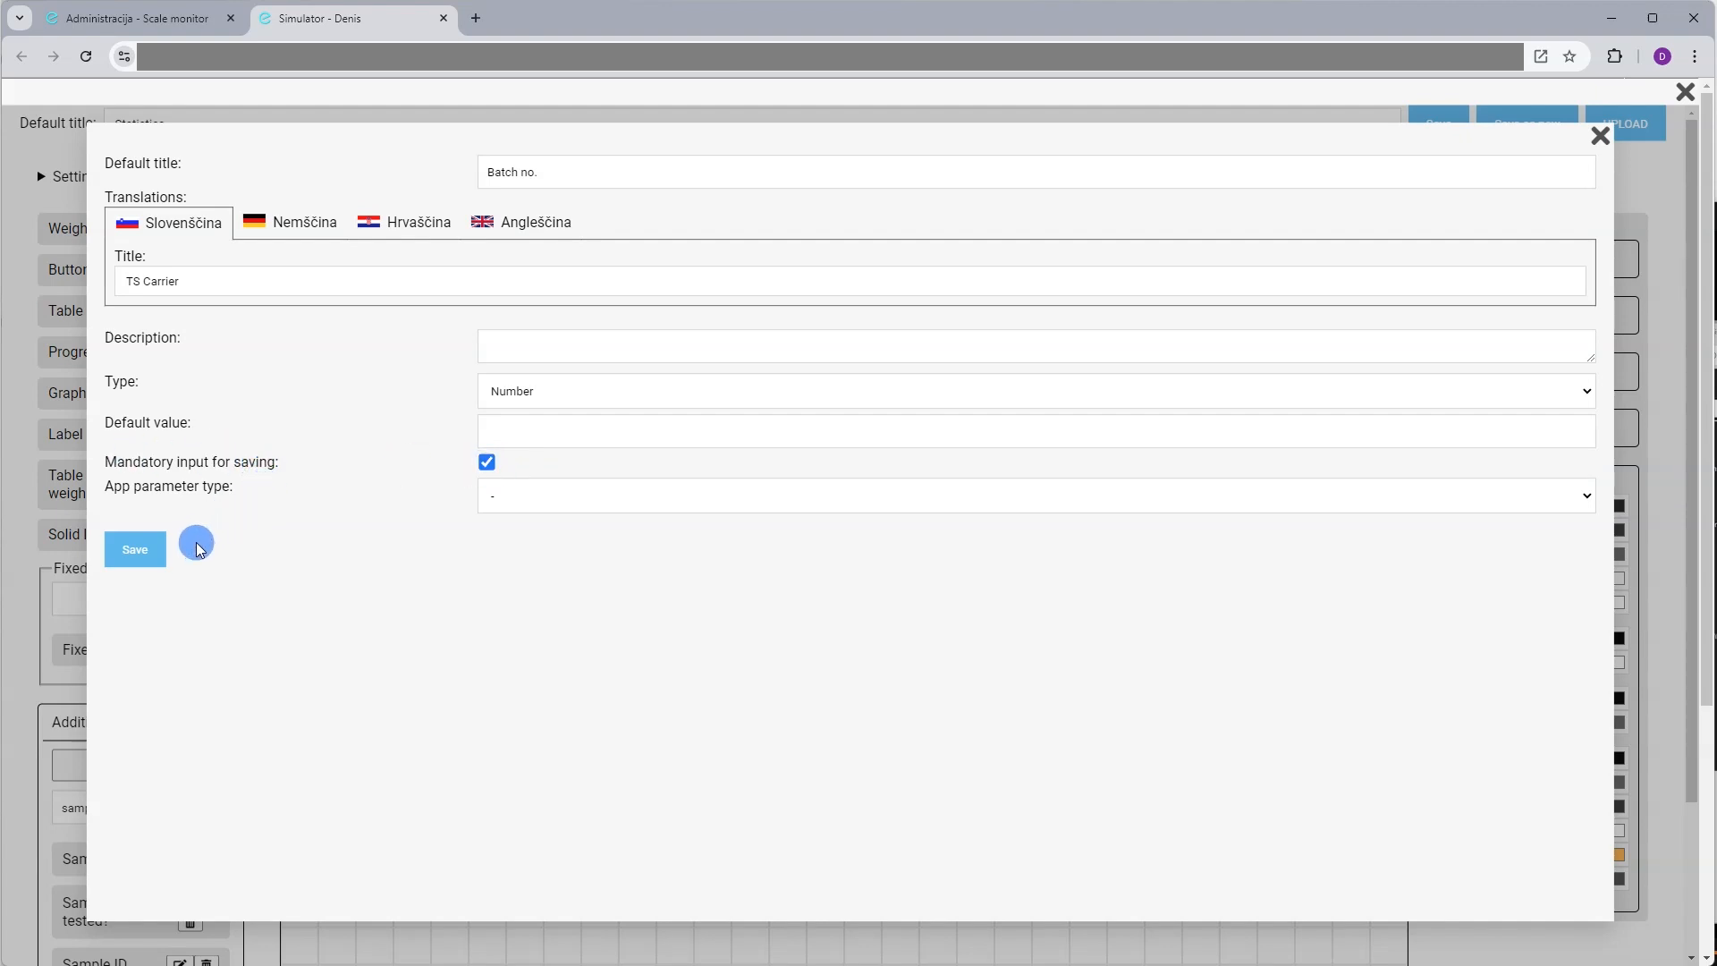
left_click(576, 383)
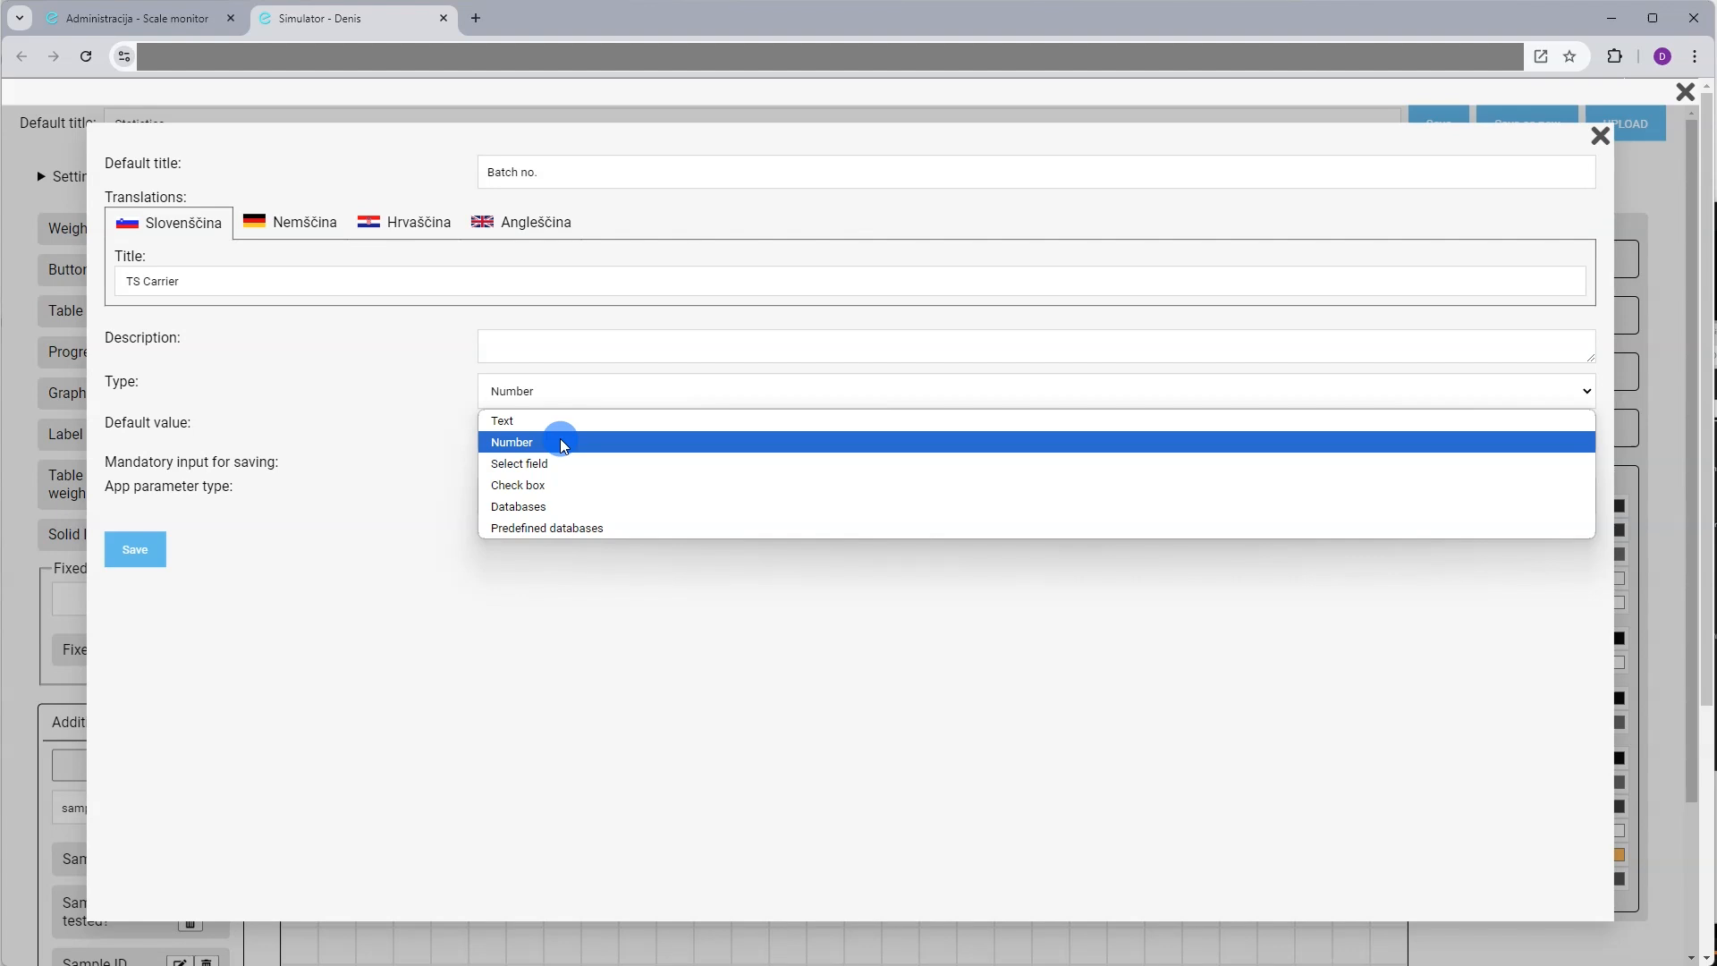
left_click(562, 442)
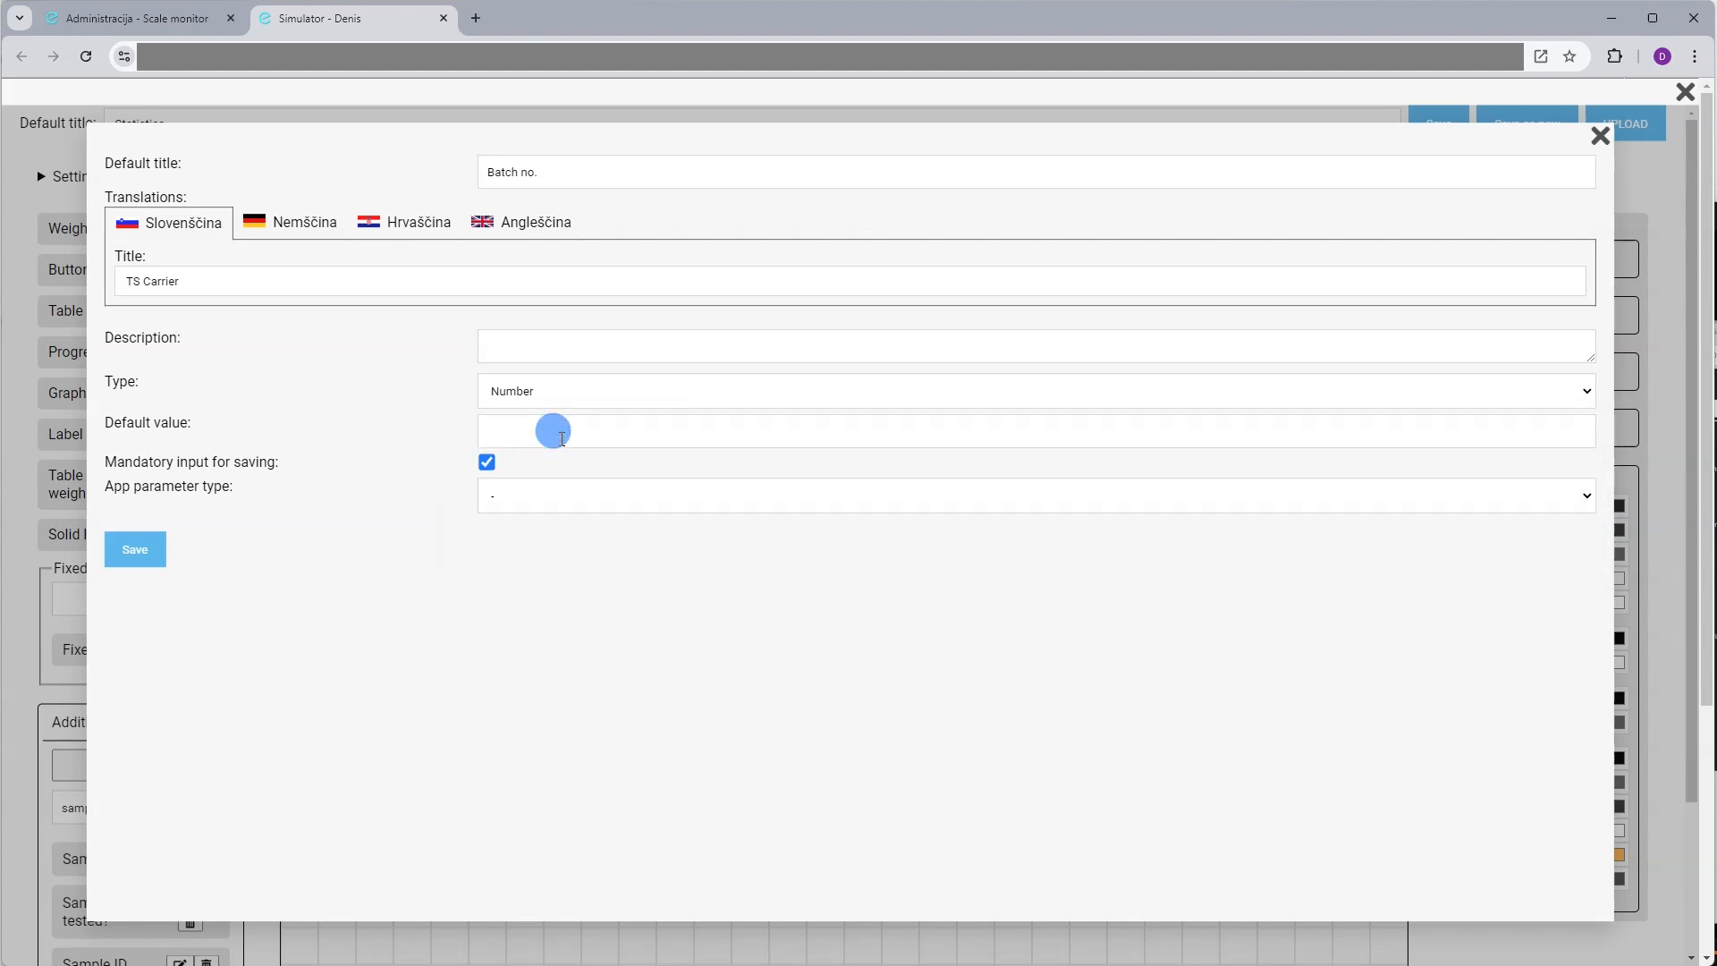
left_click(160, 550)
Place Batch no. first in the top row, shift Sample beside it and narrow Note
left_click(97, 807)
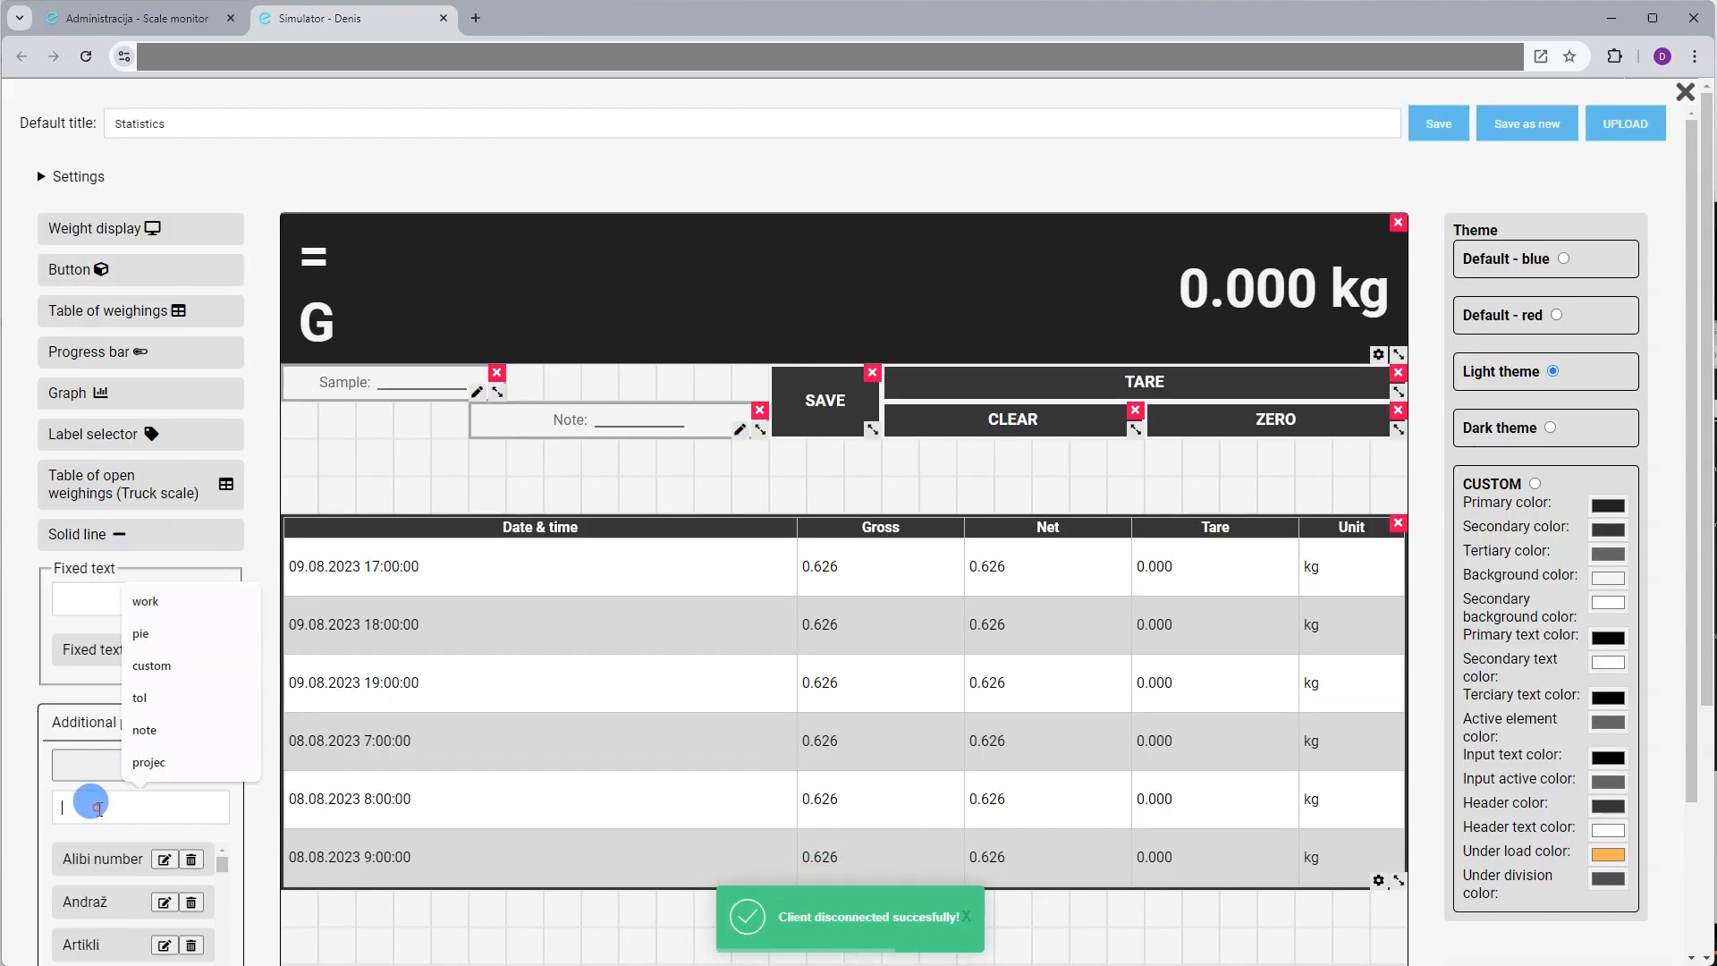
type("batc")
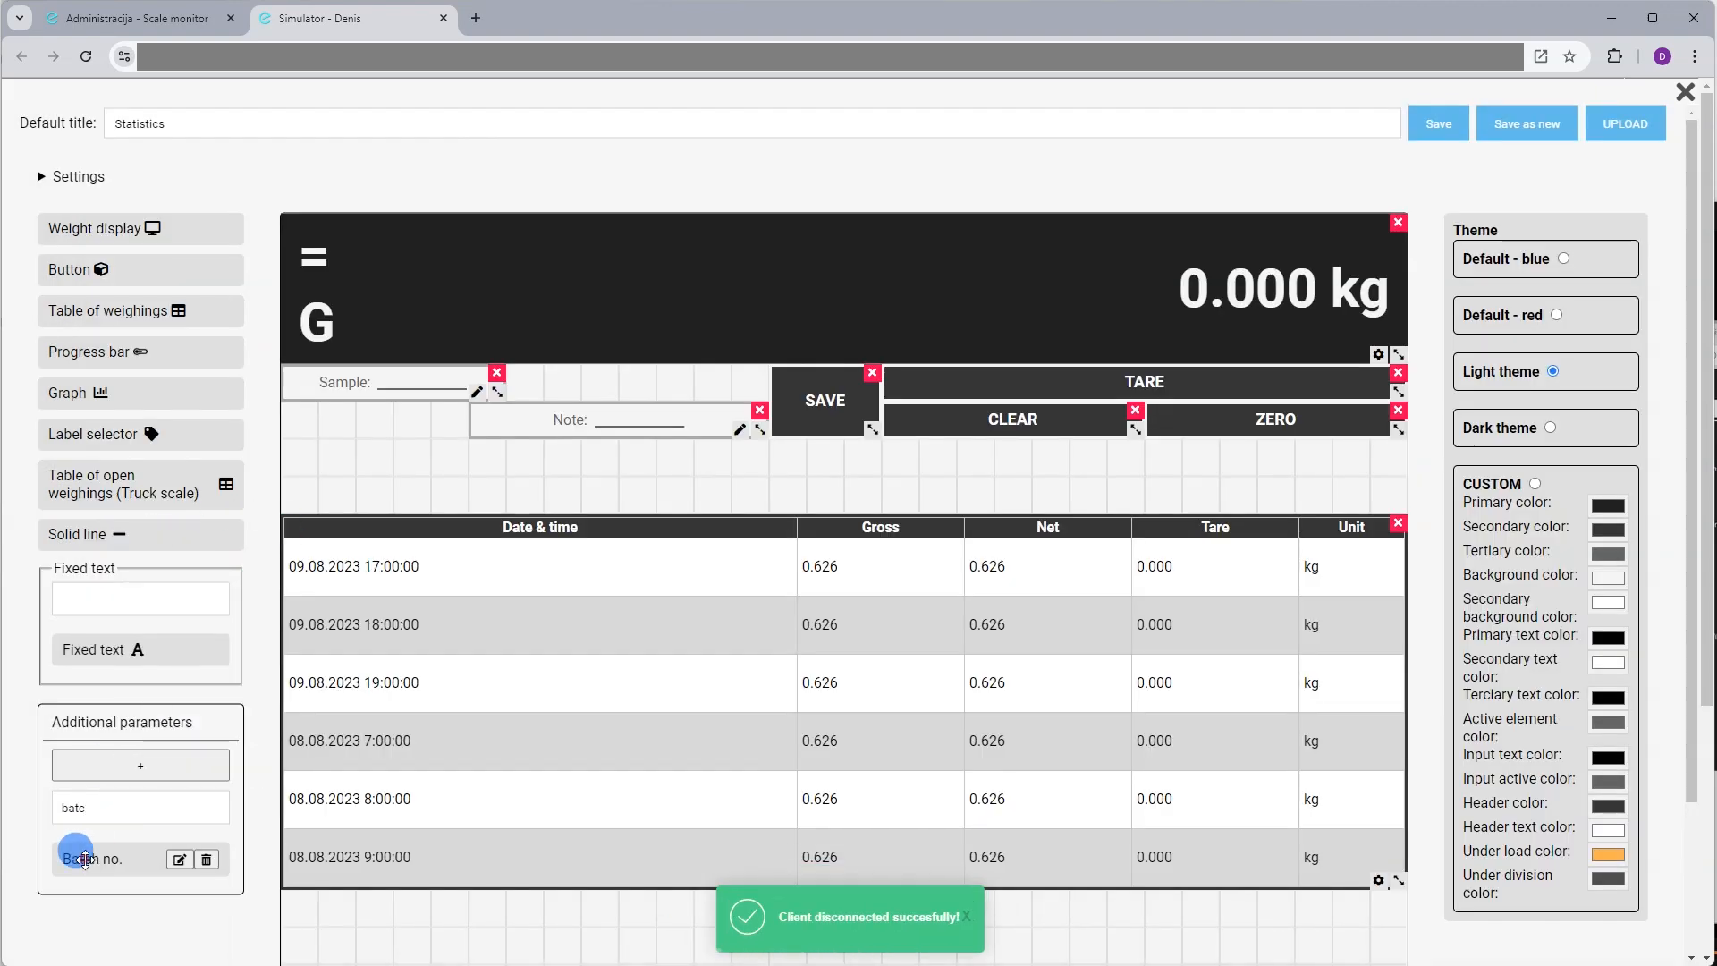
left_click_drag(85, 859, 572, 380)
left_click_drag(399, 463, 301, 399)
left_click_drag(576, 386, 527, 390)
left_click_drag(762, 438, 792, 462)
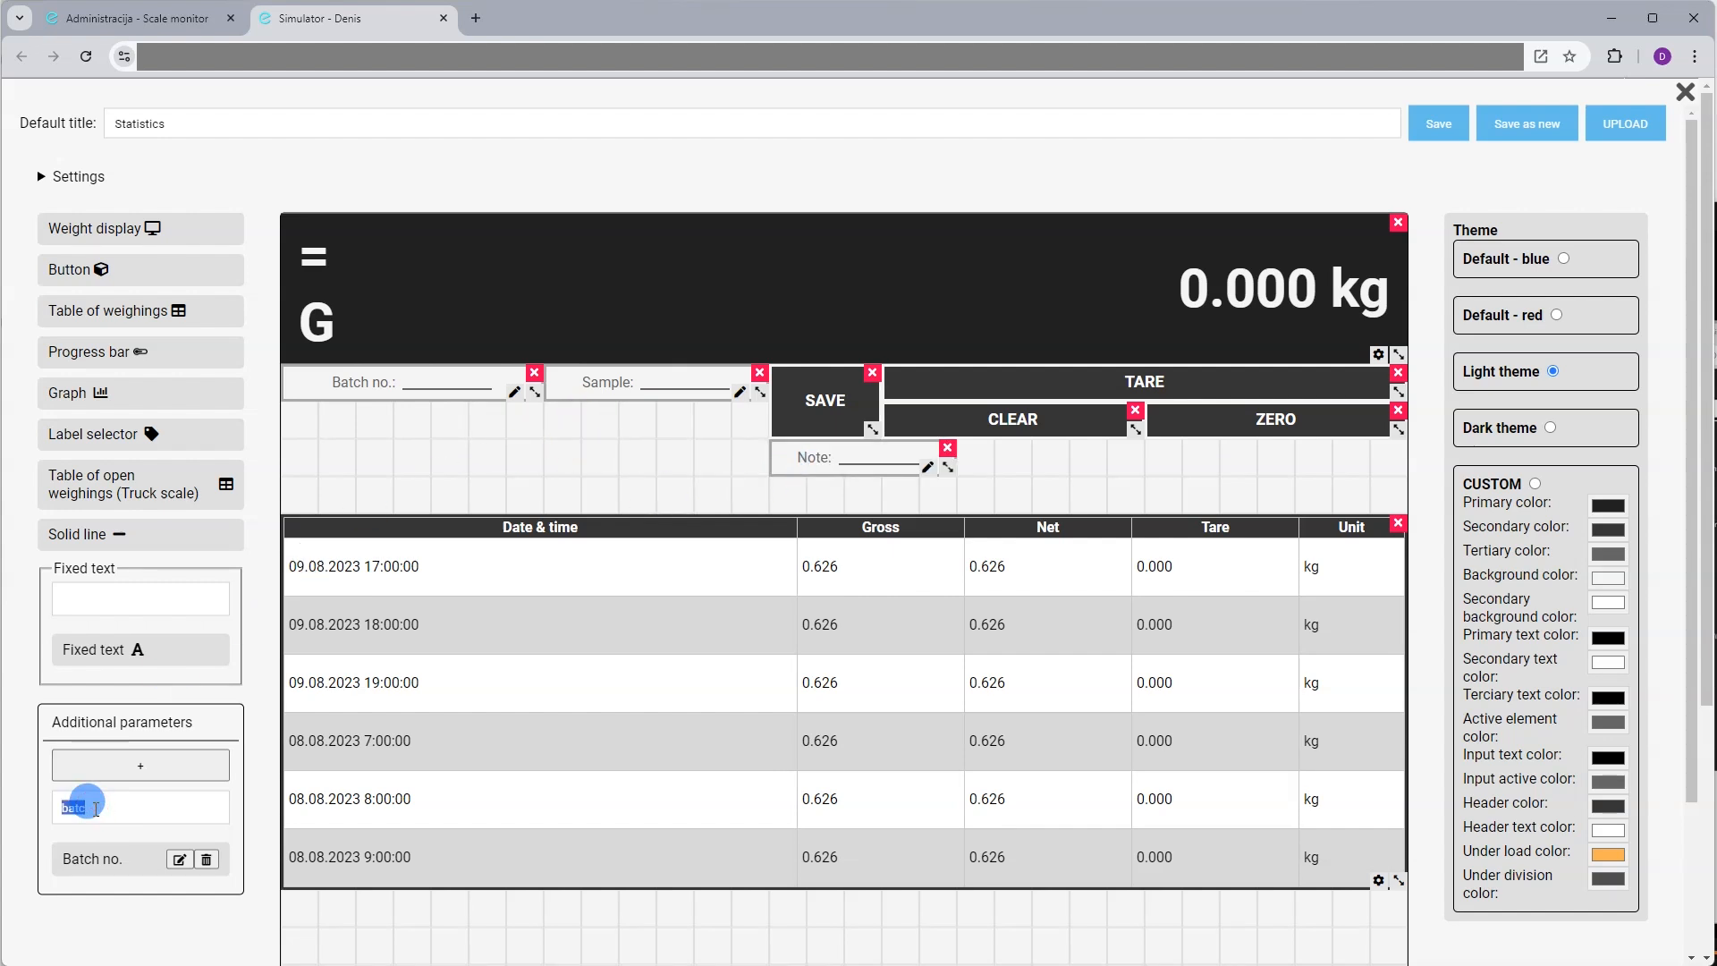
Create a Select field parameter 'Shape' with the values N/A;round;square
left_click(185, 769)
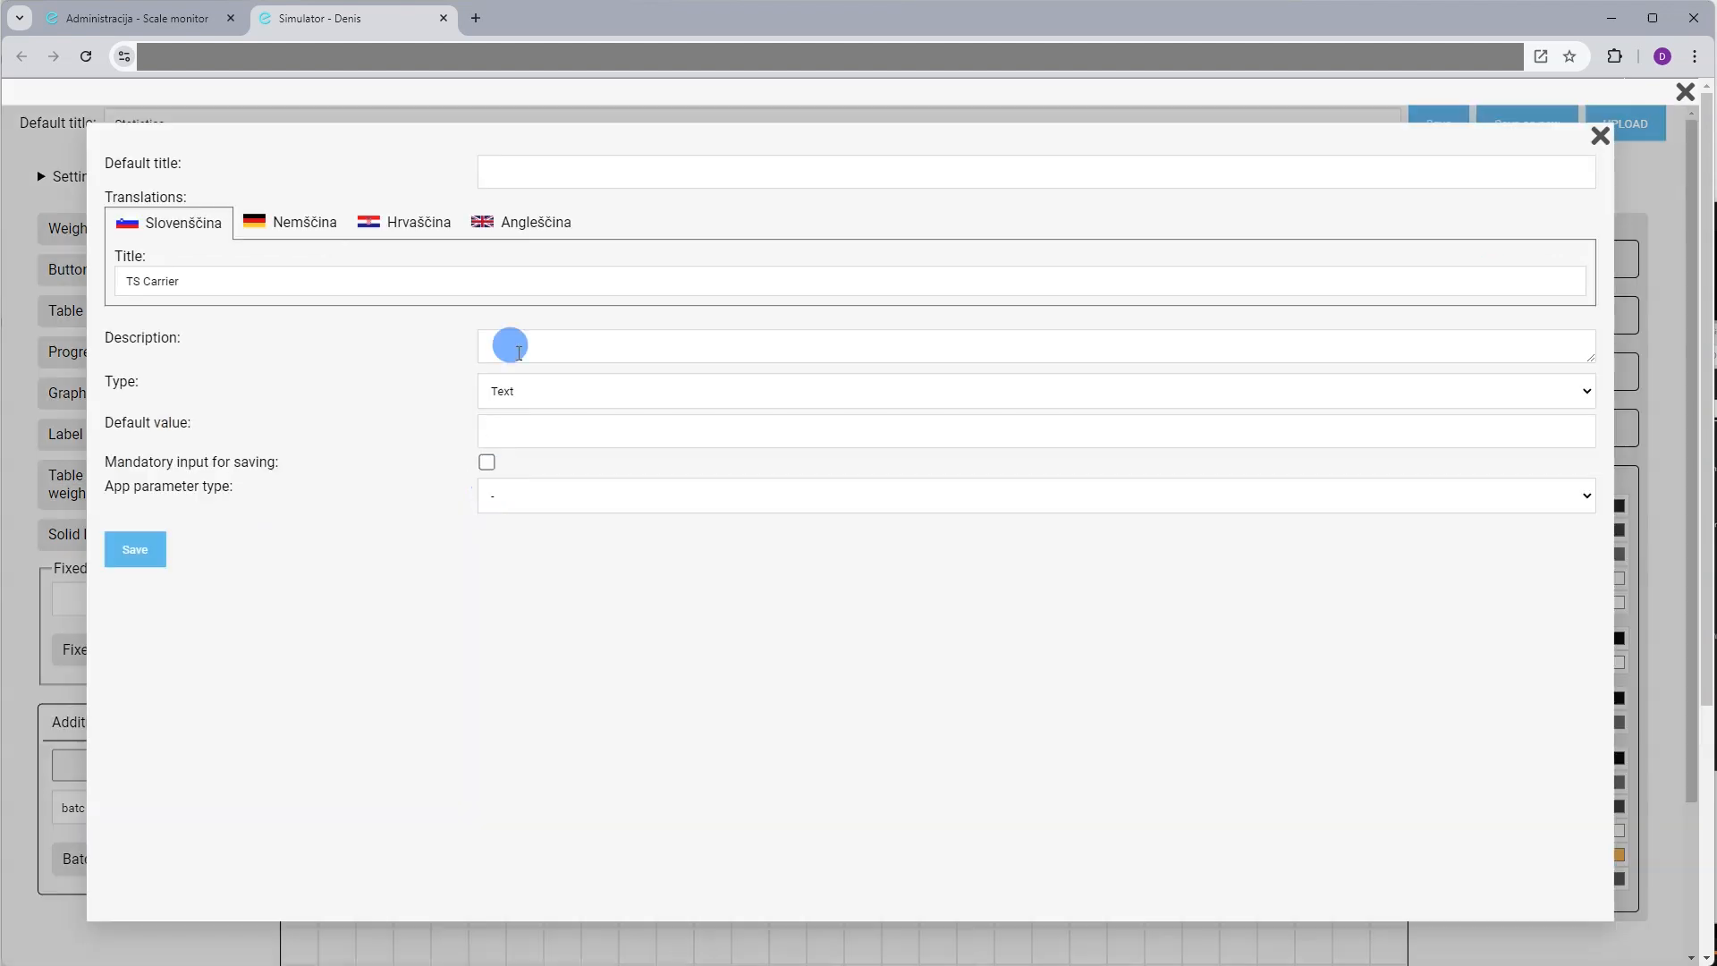
left_click(526, 173)
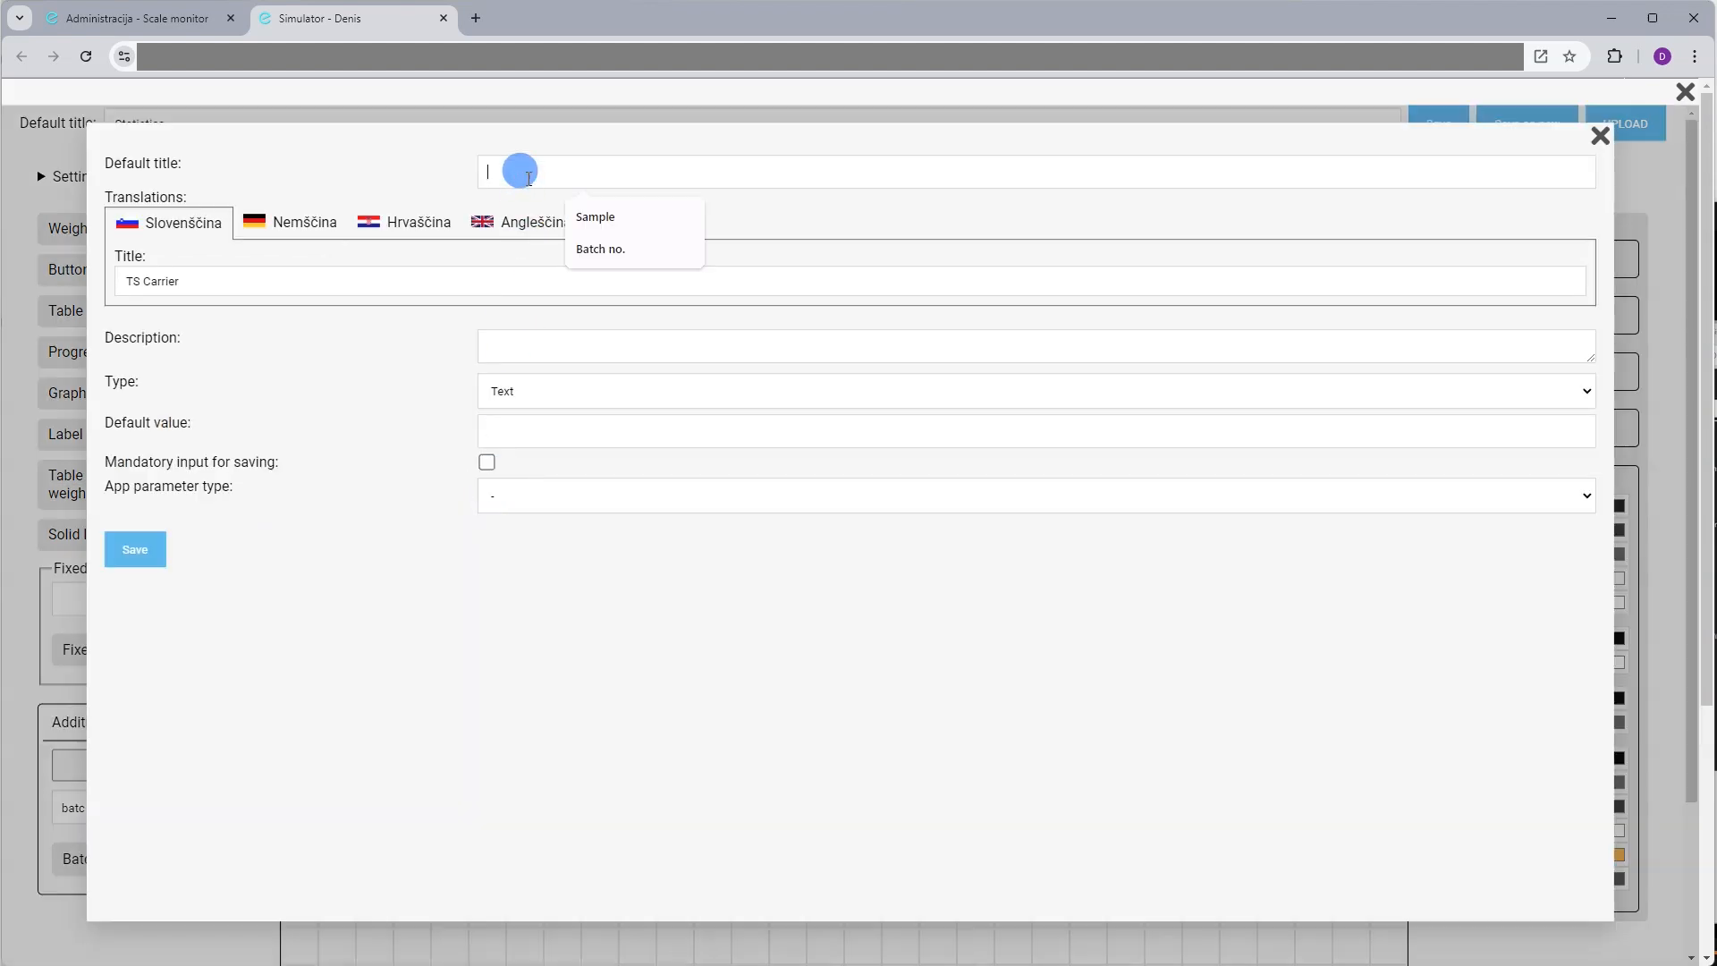
type("Shape")
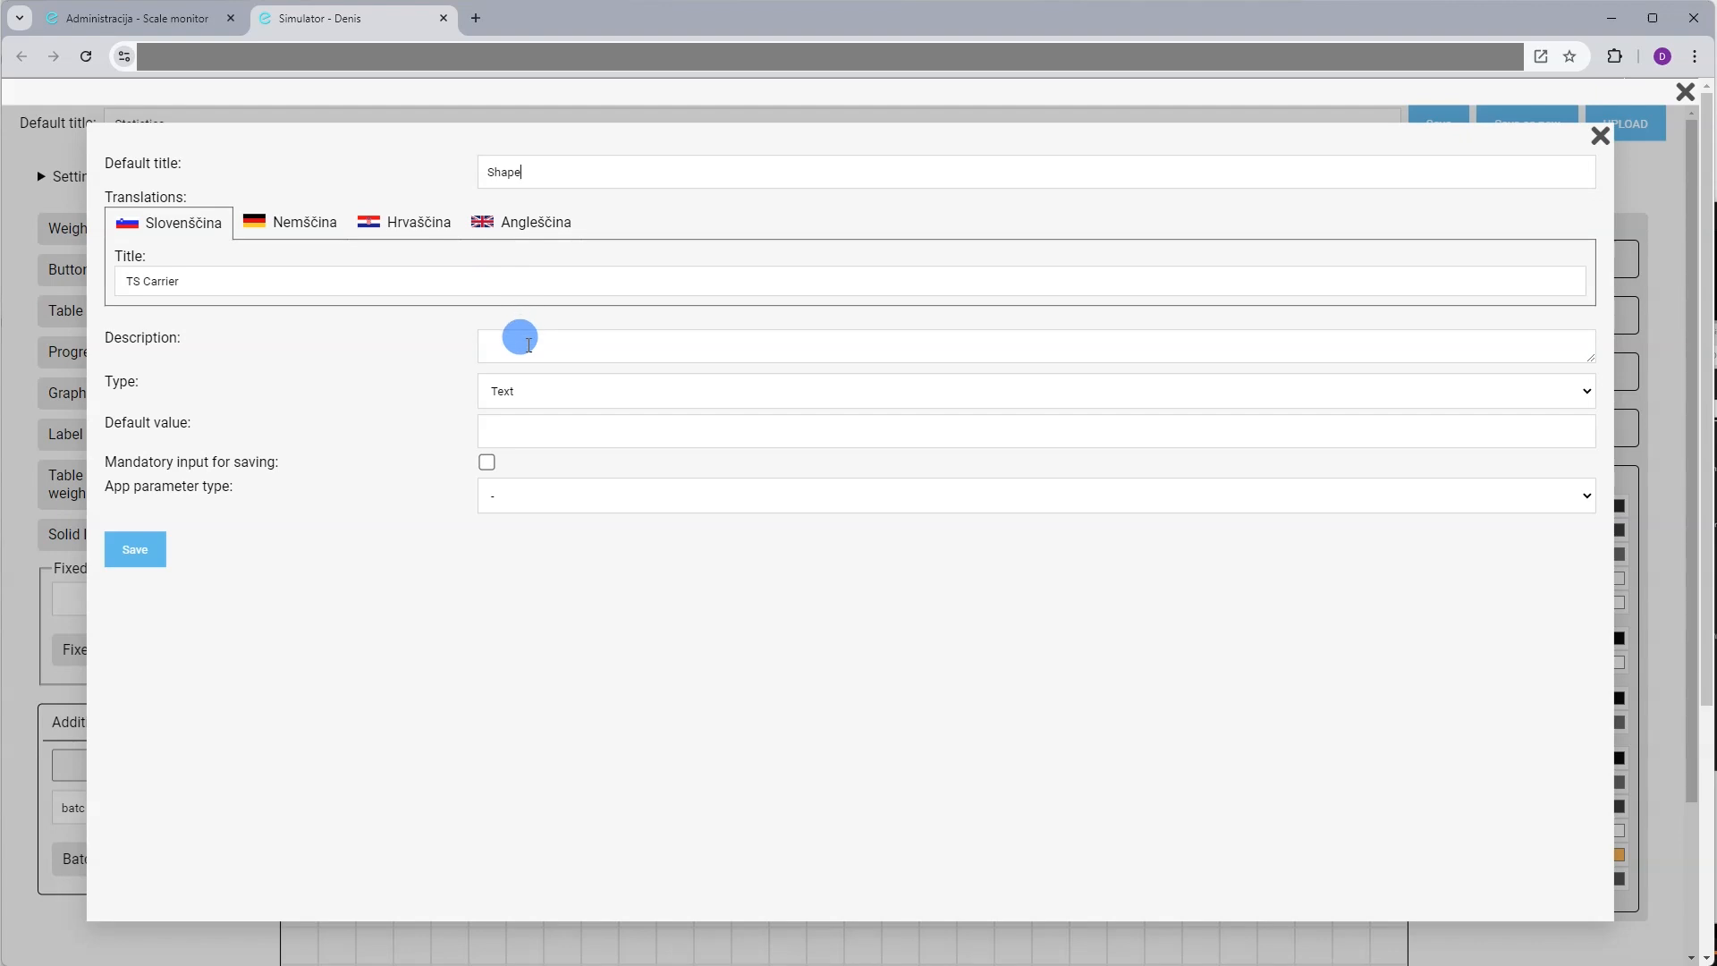
left_click(524, 386)
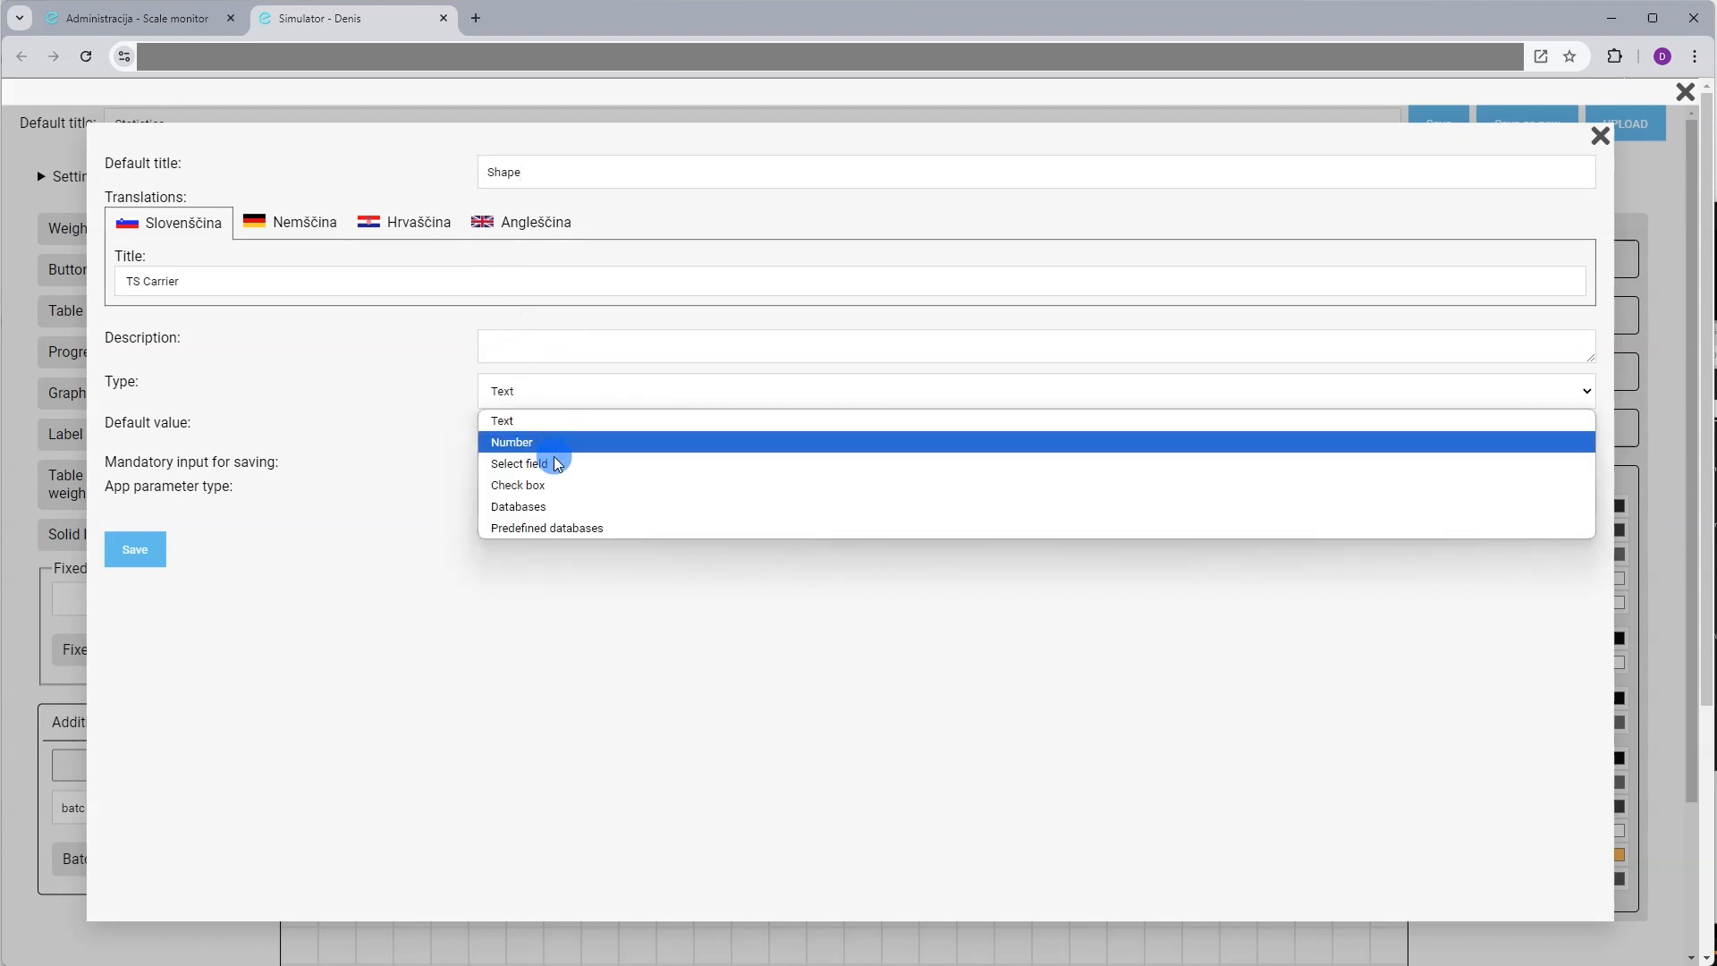
left_click(555, 462)
left_click(552, 438)
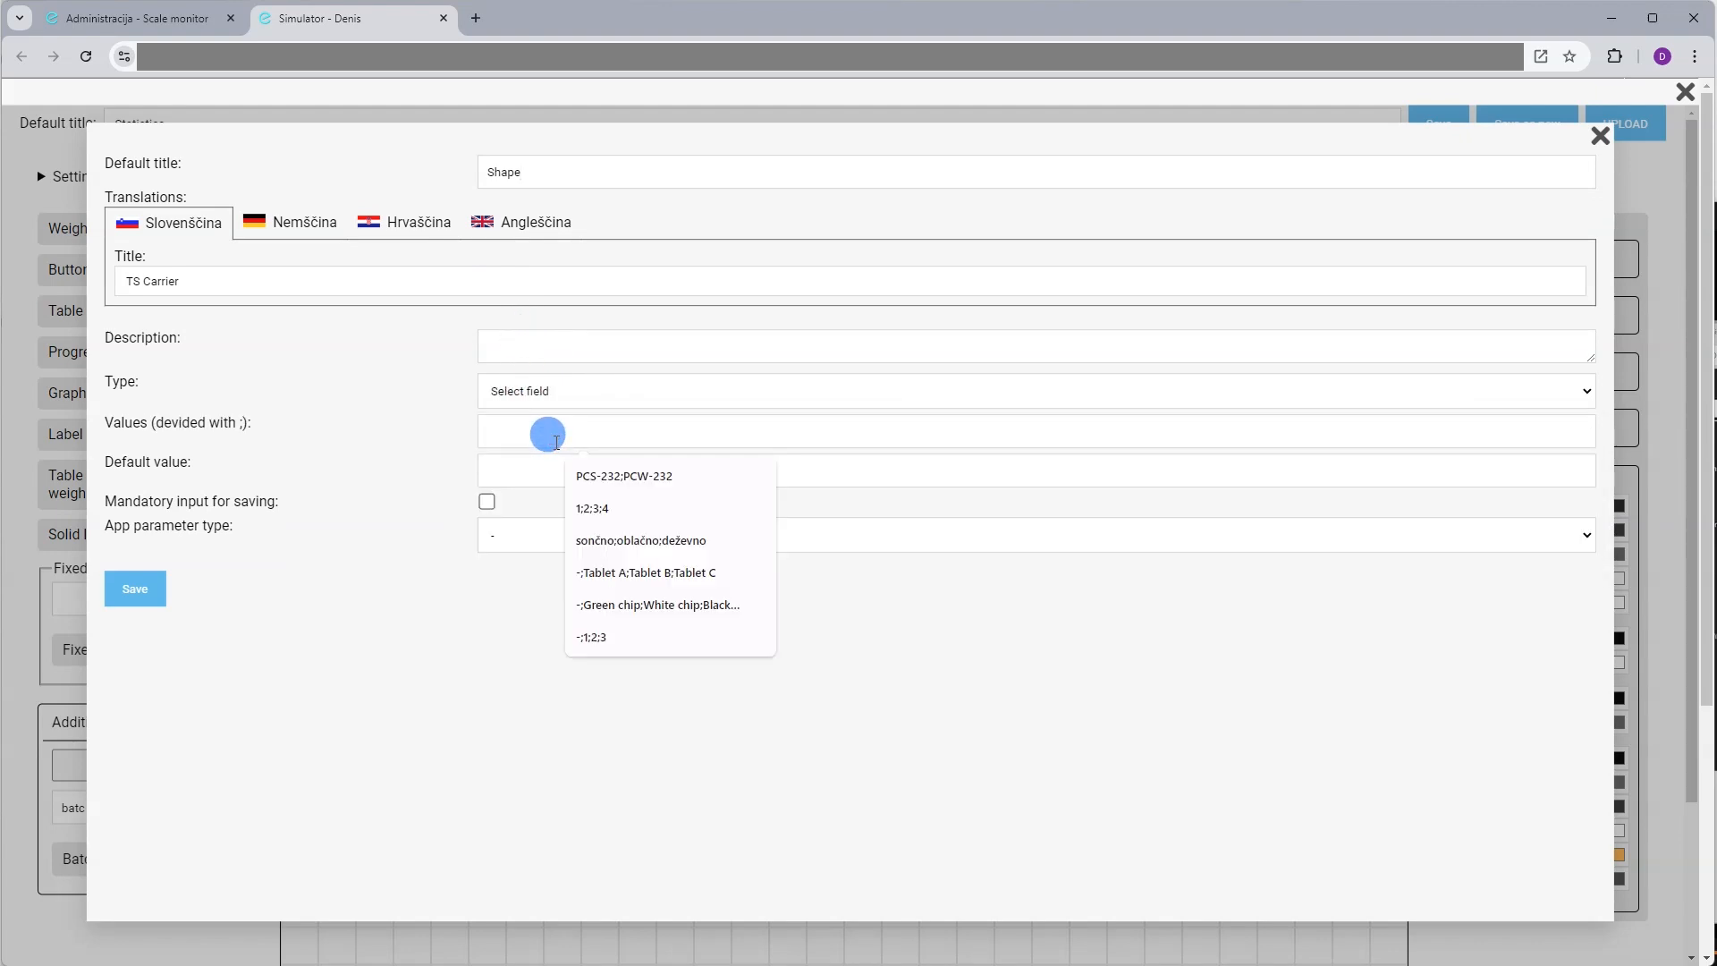
type("N")
key("BackSpace")
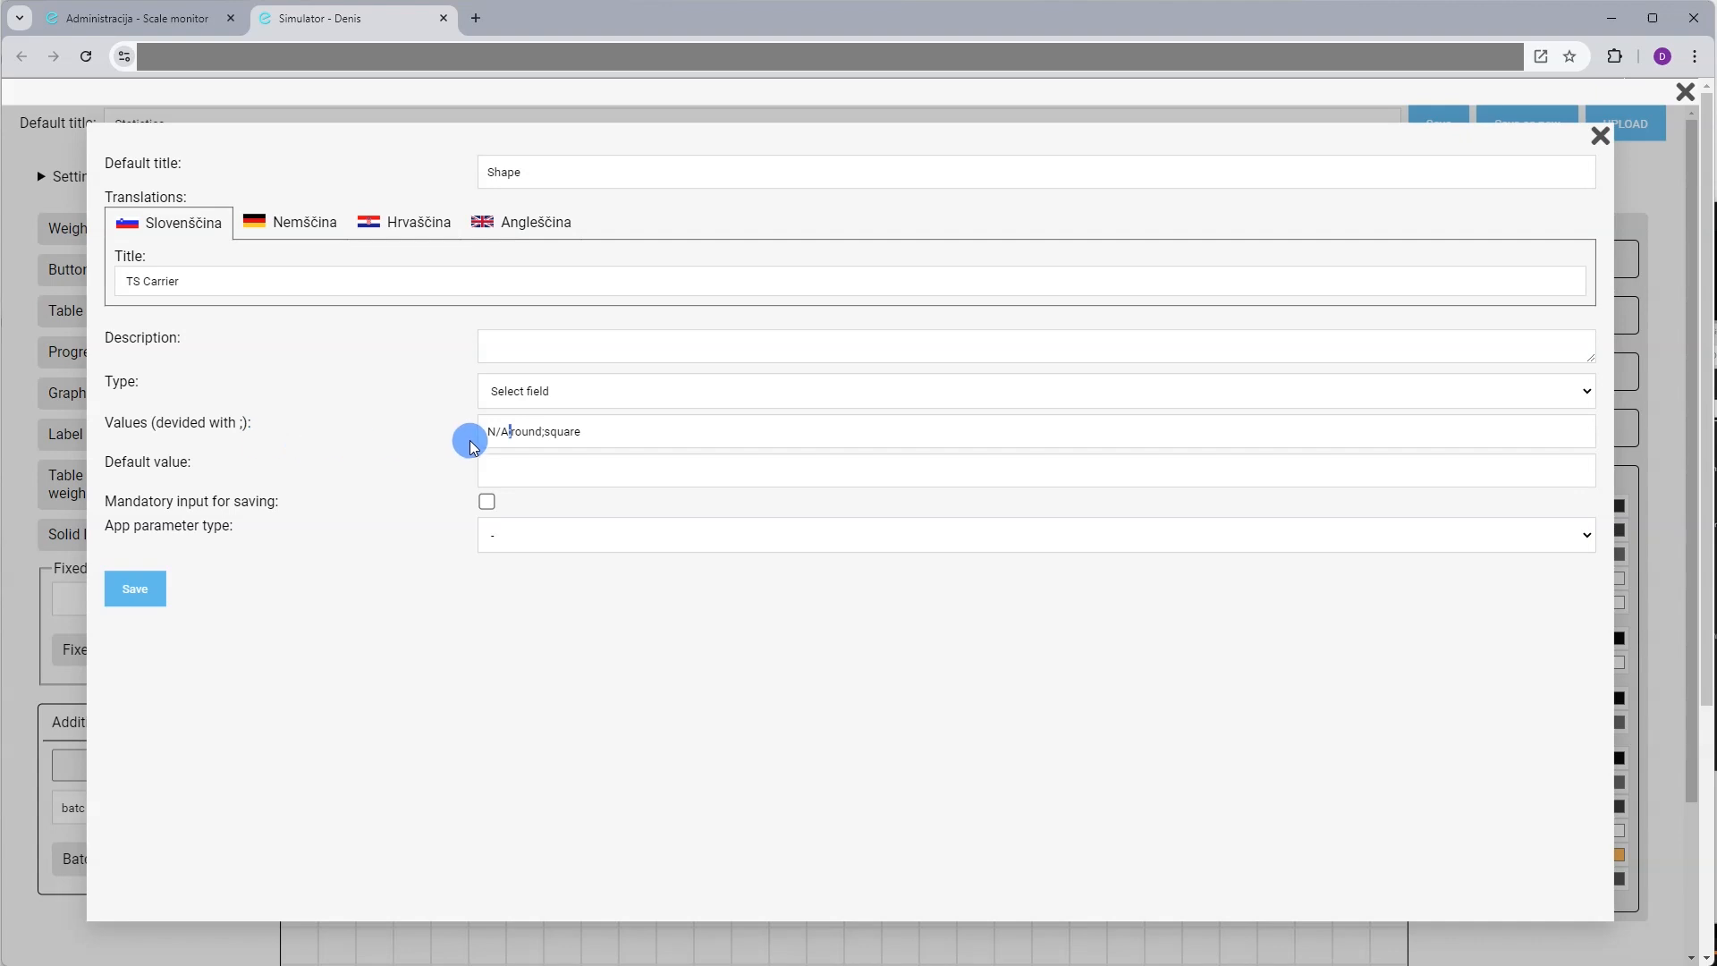
type(";")
left_click(540, 430)
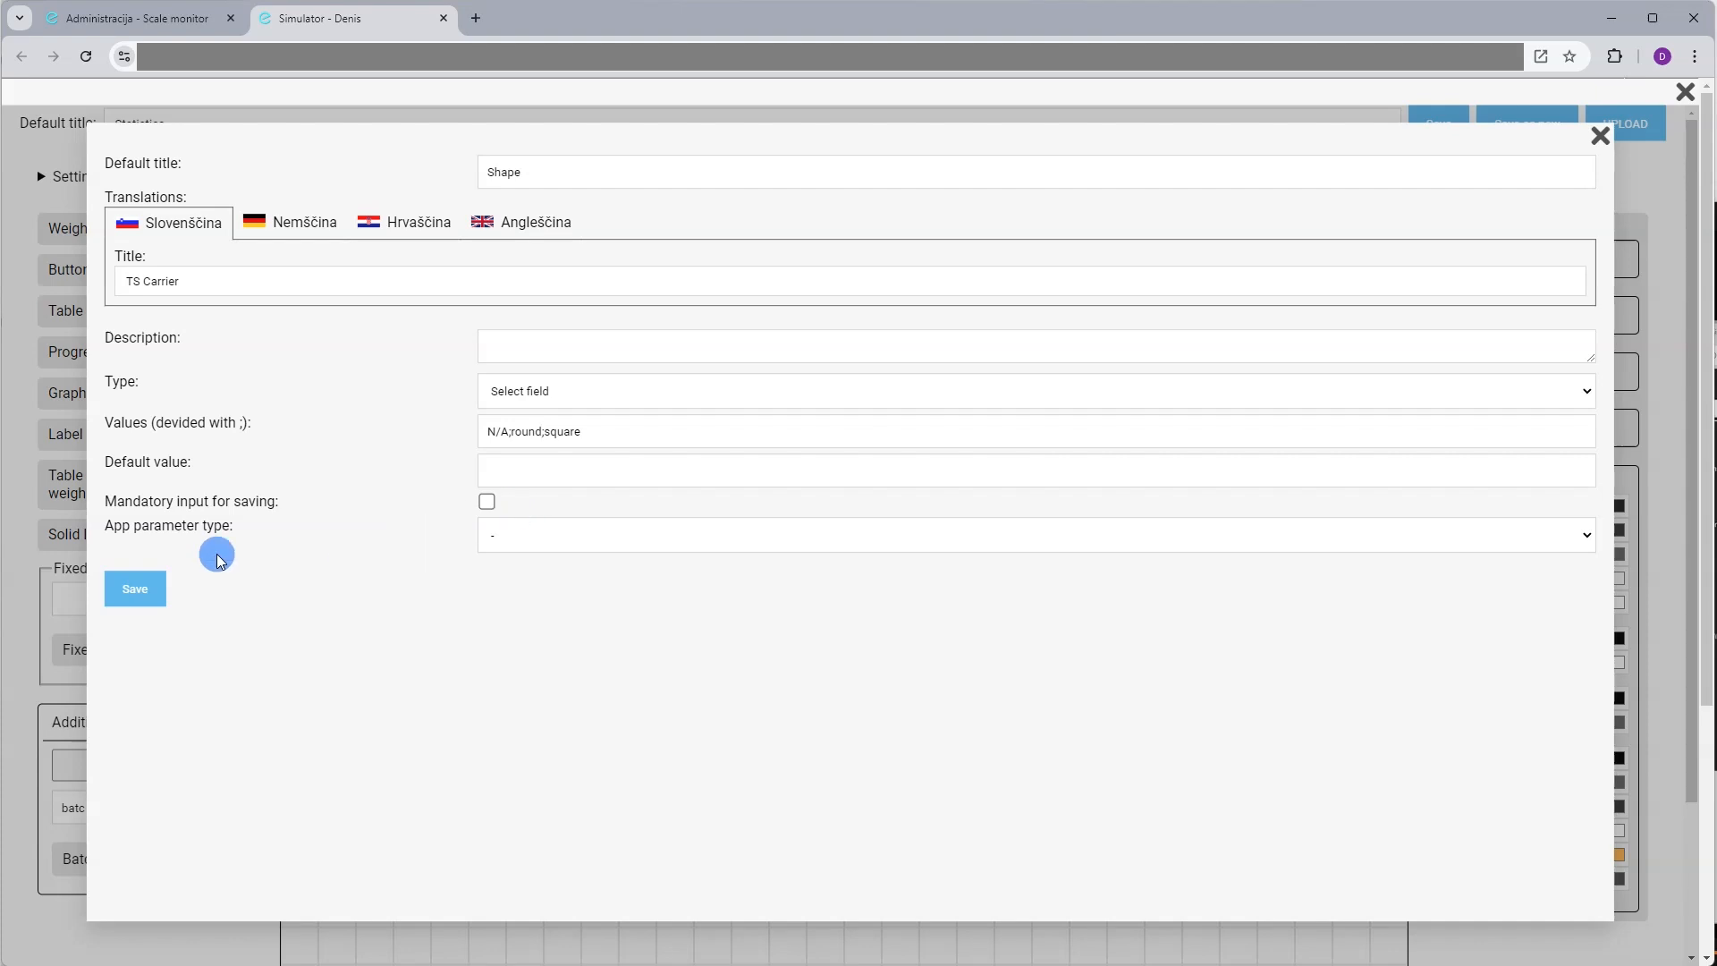
left_click(159, 594)
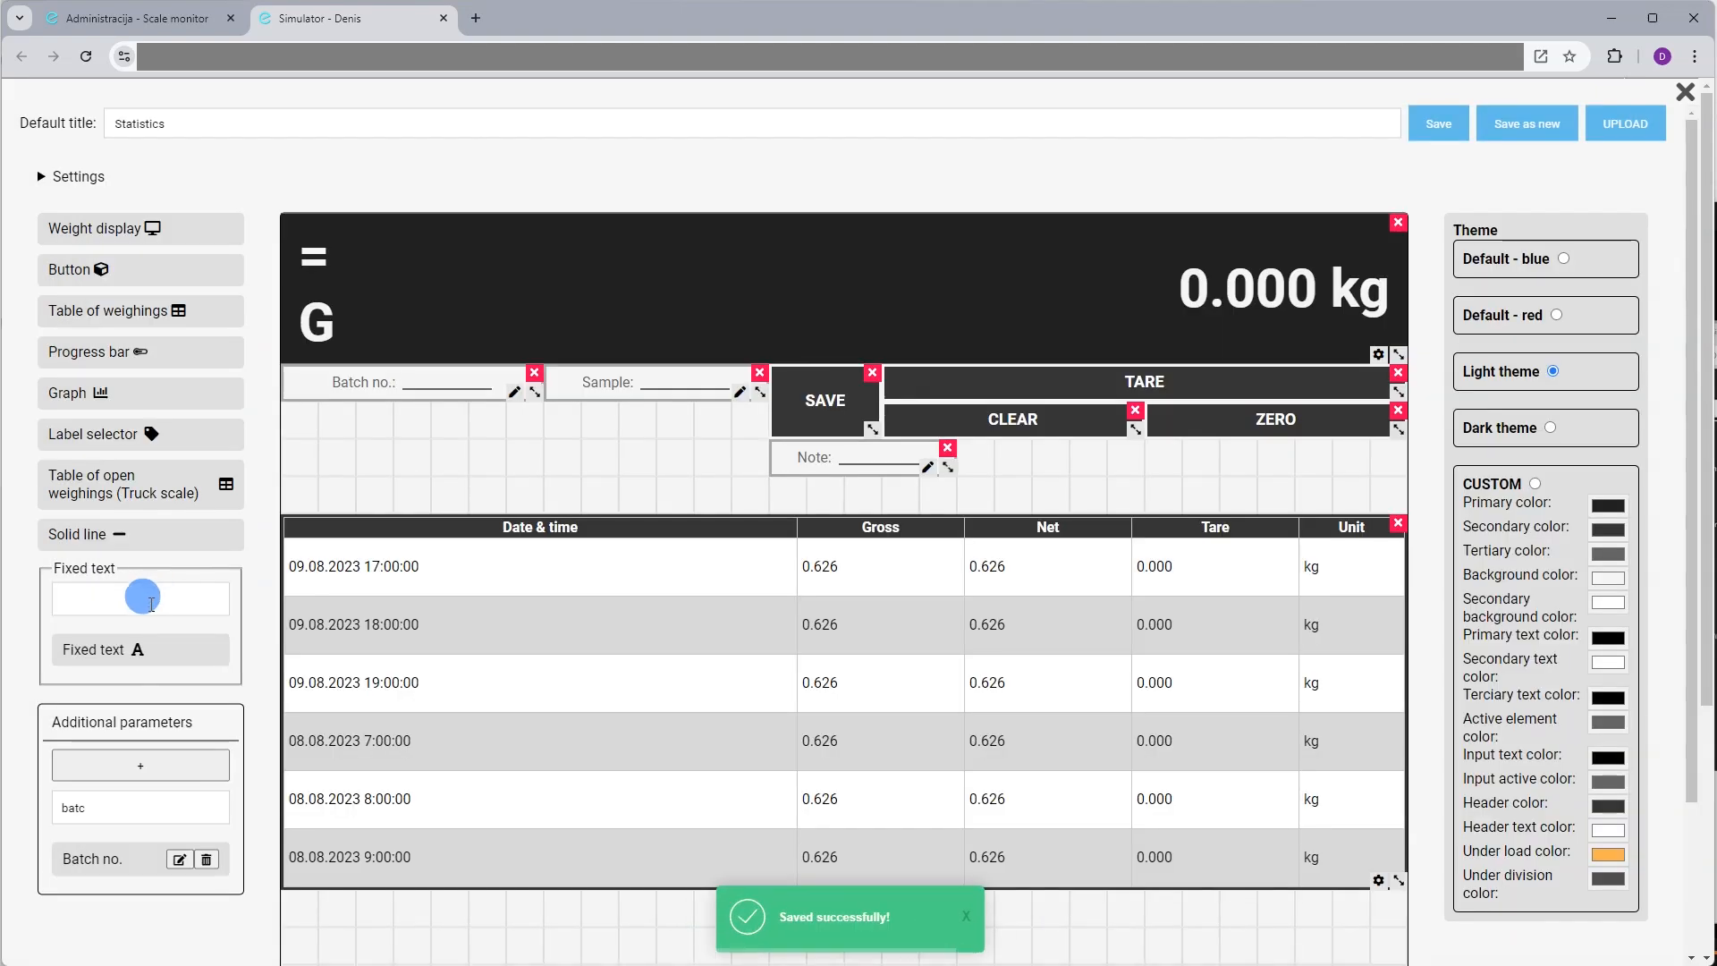
Place the Shape field below Batch no. and narrow its width
left_click(122, 796)
type("shape")
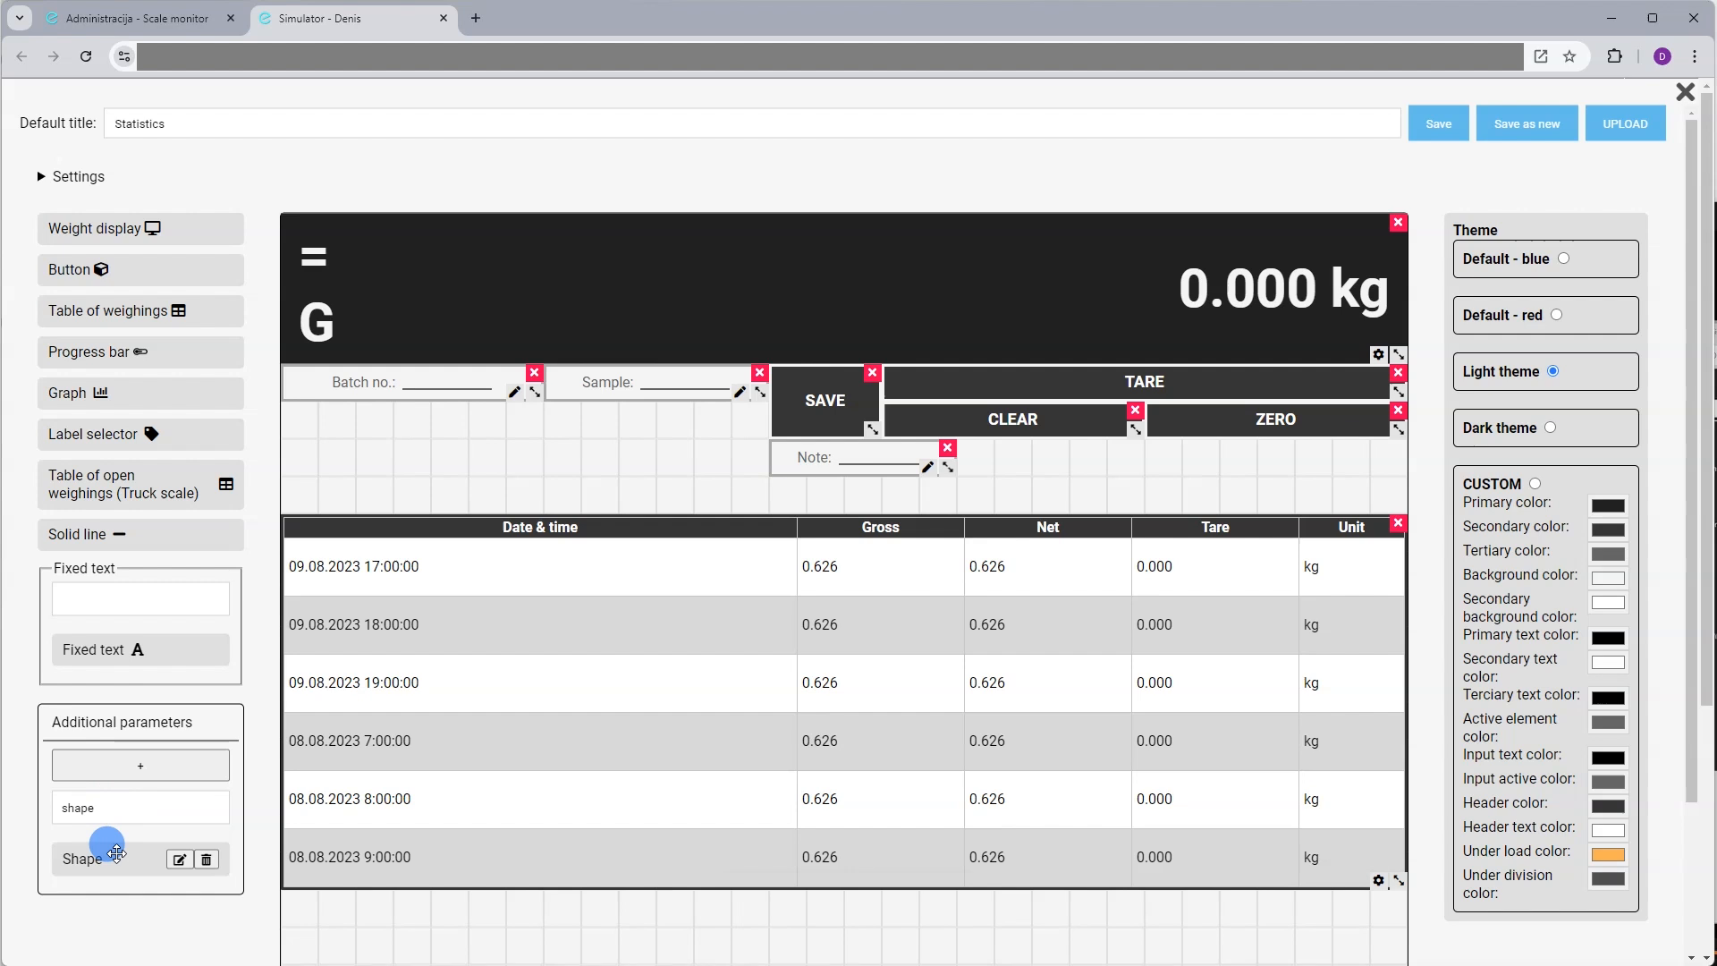
left_click_drag(115, 854, 307, 407)
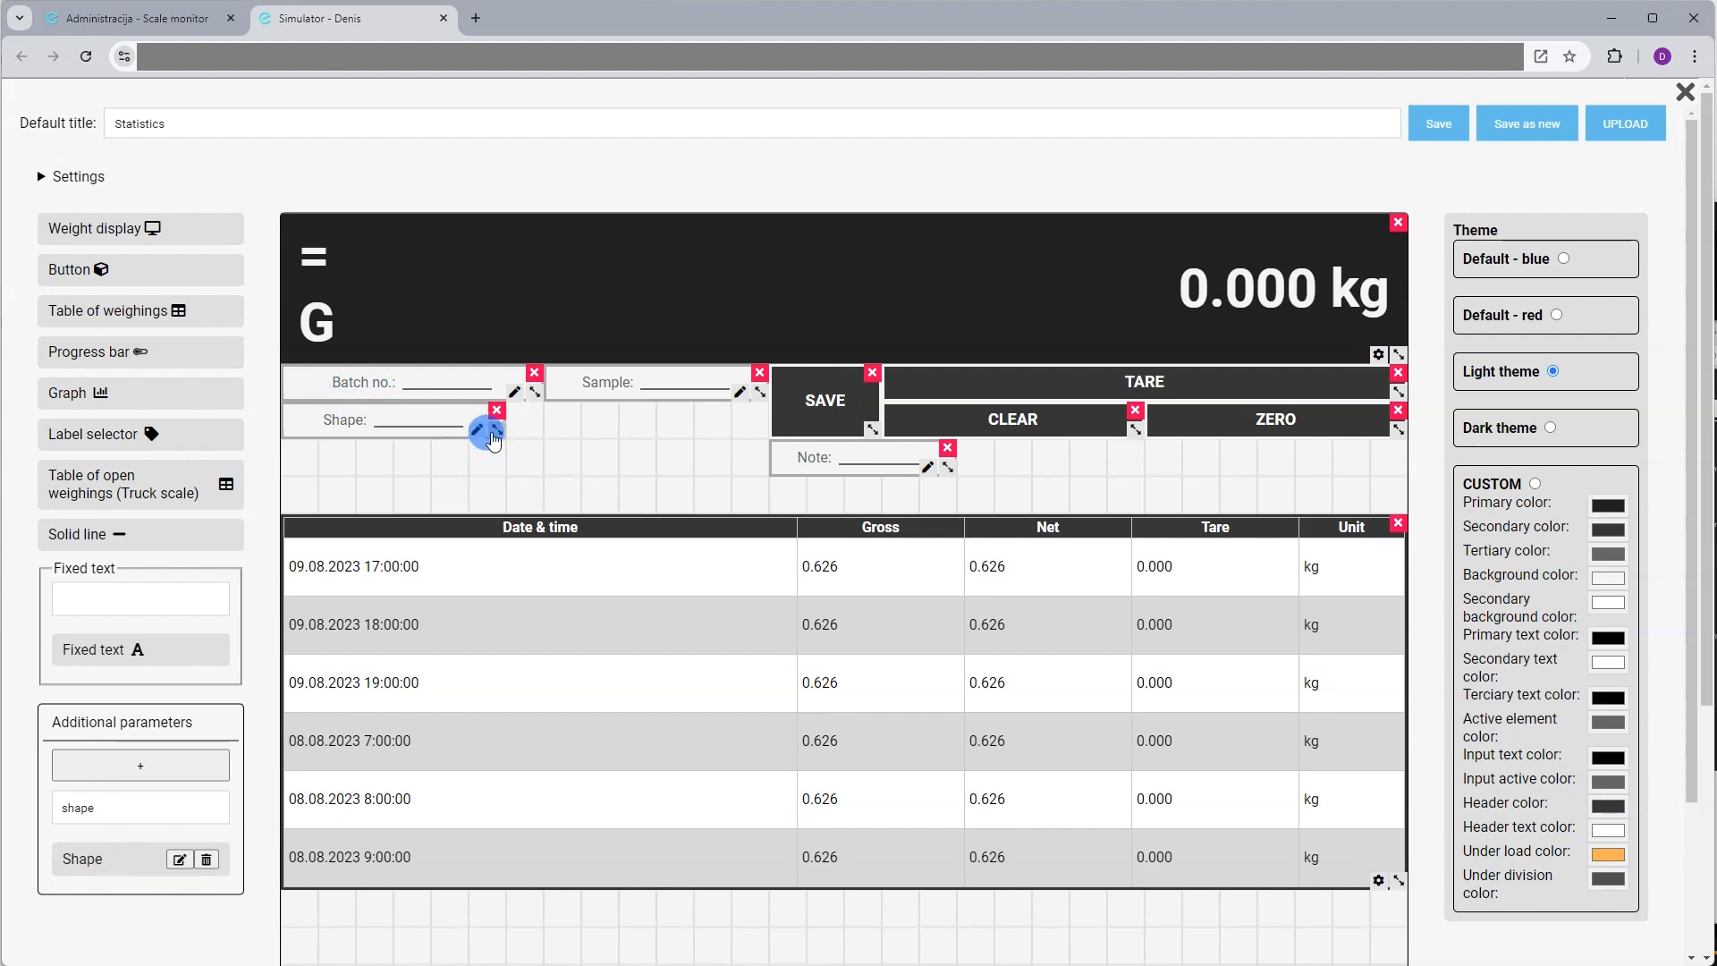
left_click_drag(502, 437, 464, 435)
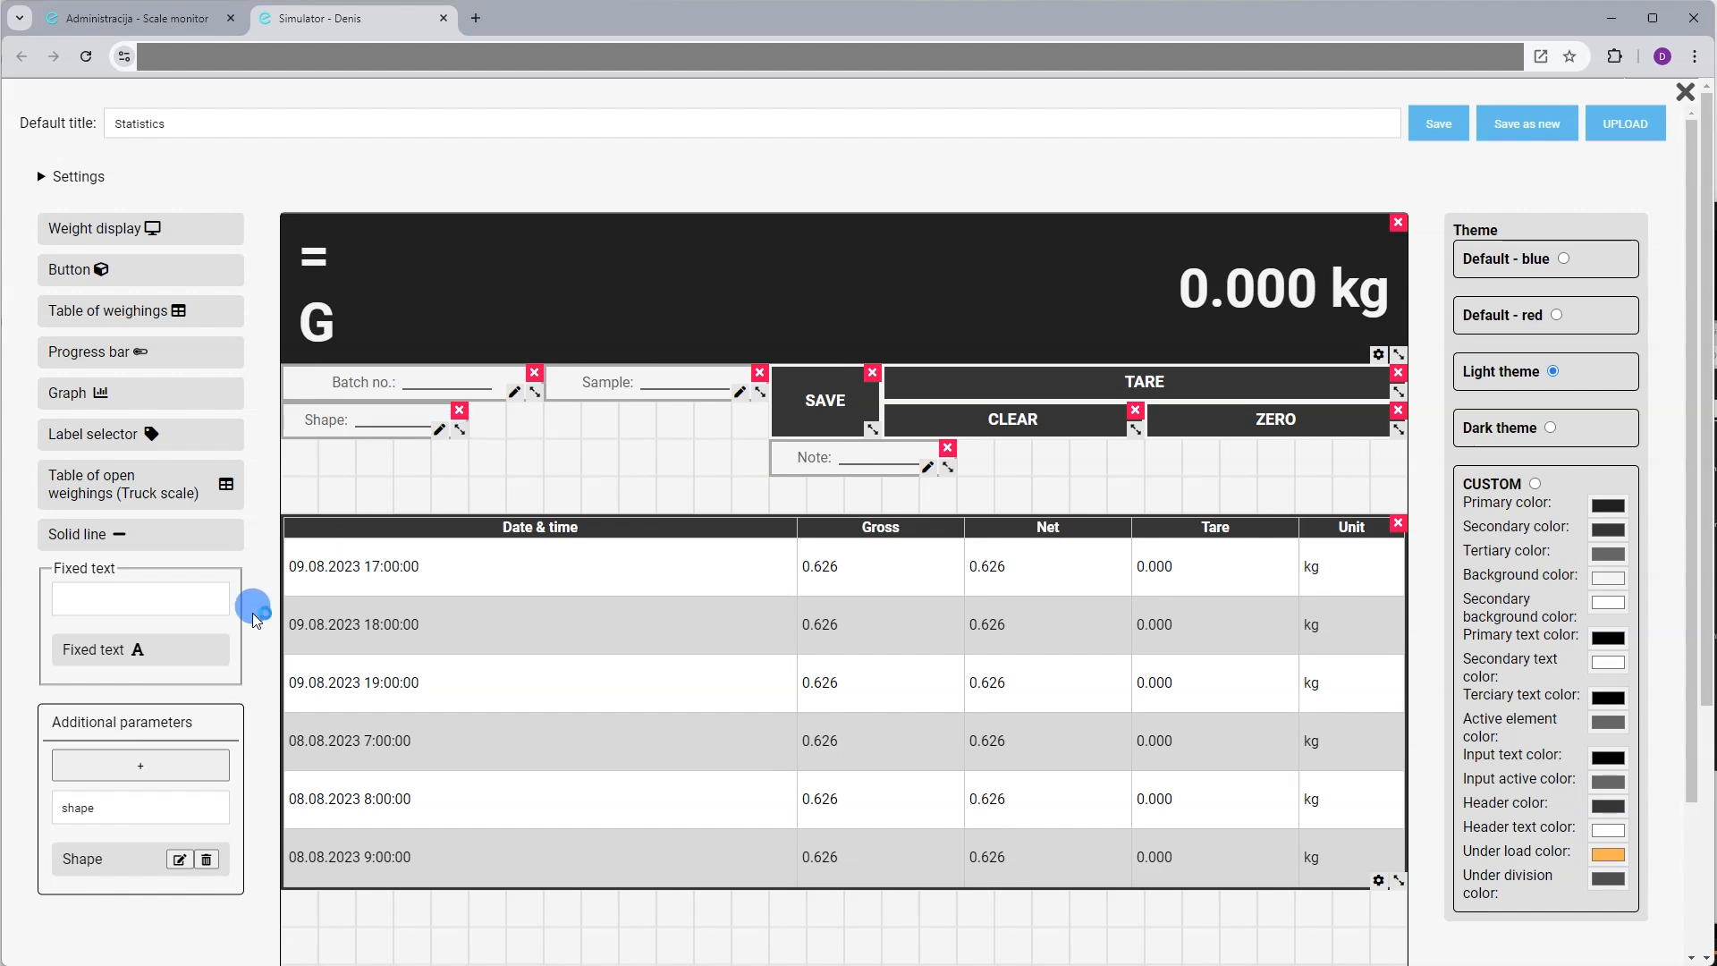
Create a Check box parameter titled 'Liquid'
left_click(153, 762)
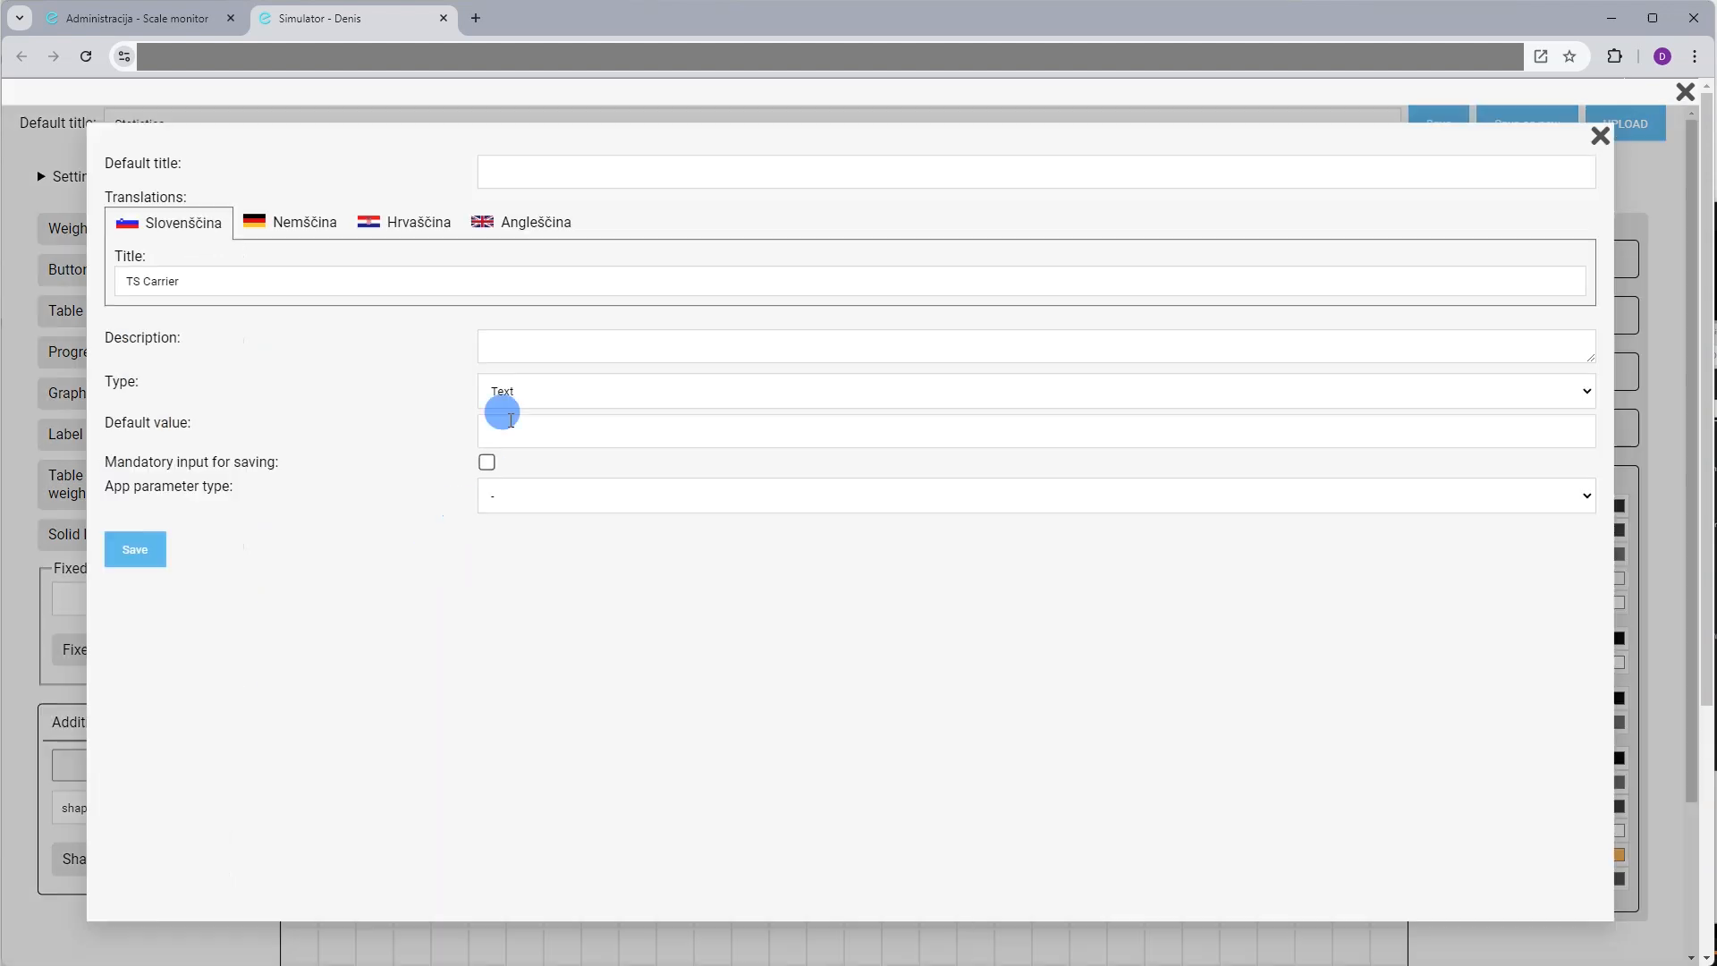
left_click(540, 181)
type("Lid")
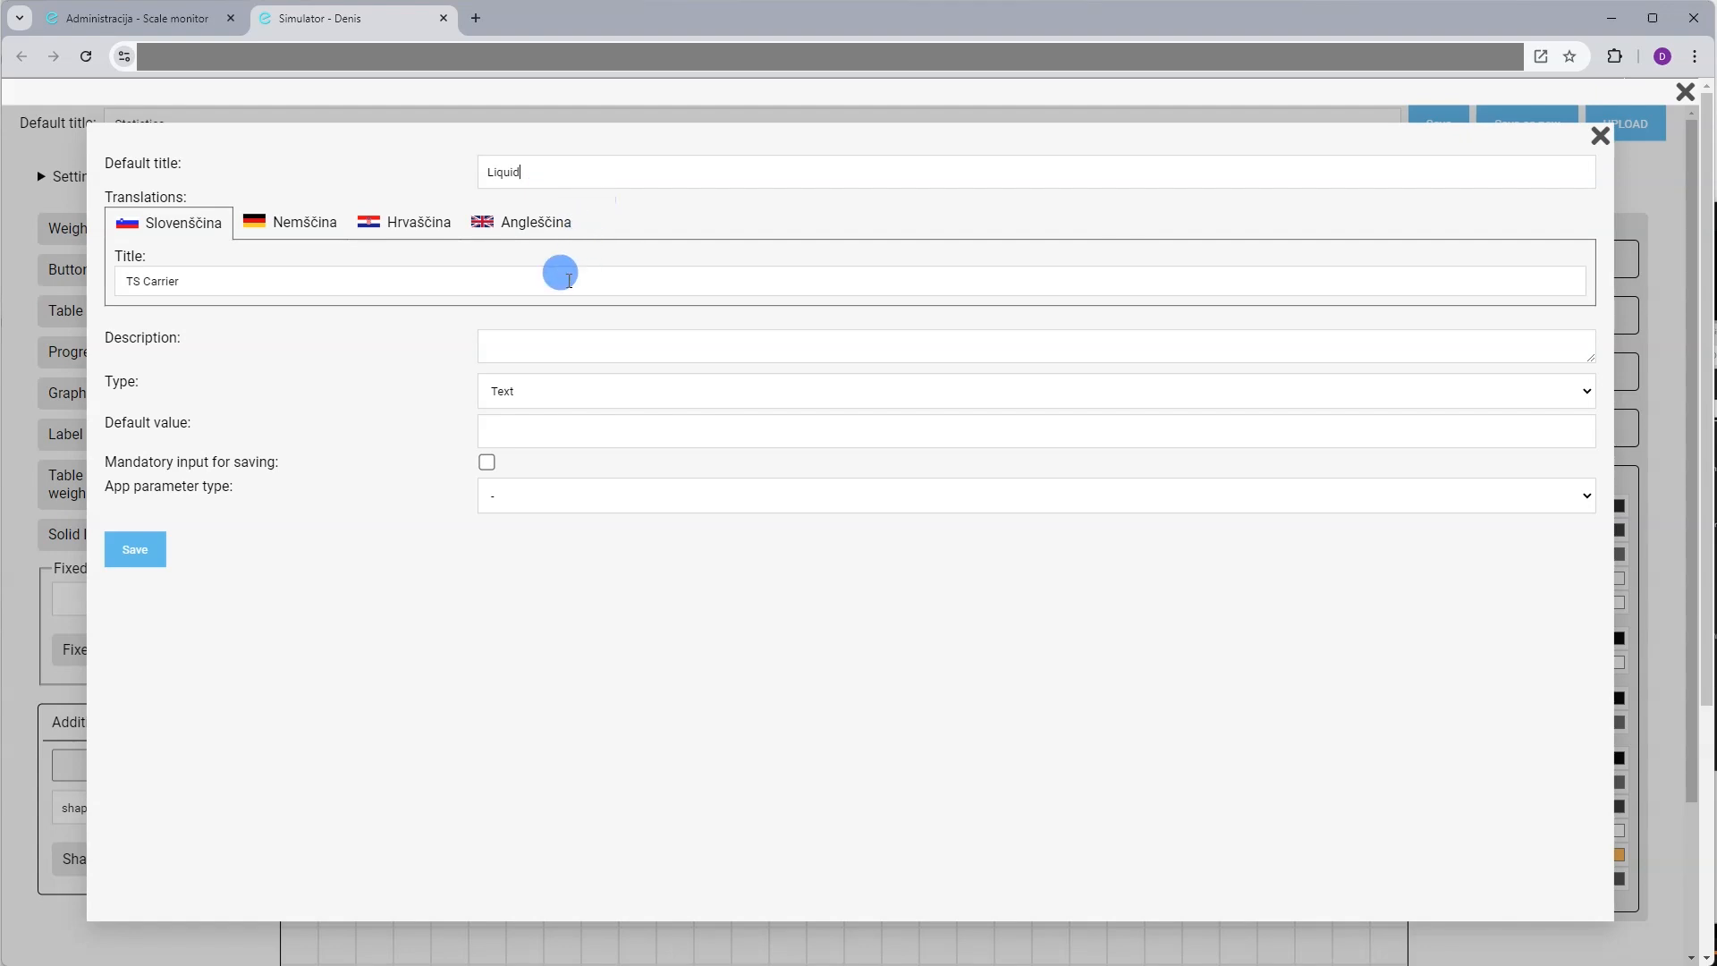
left_click(547, 389)
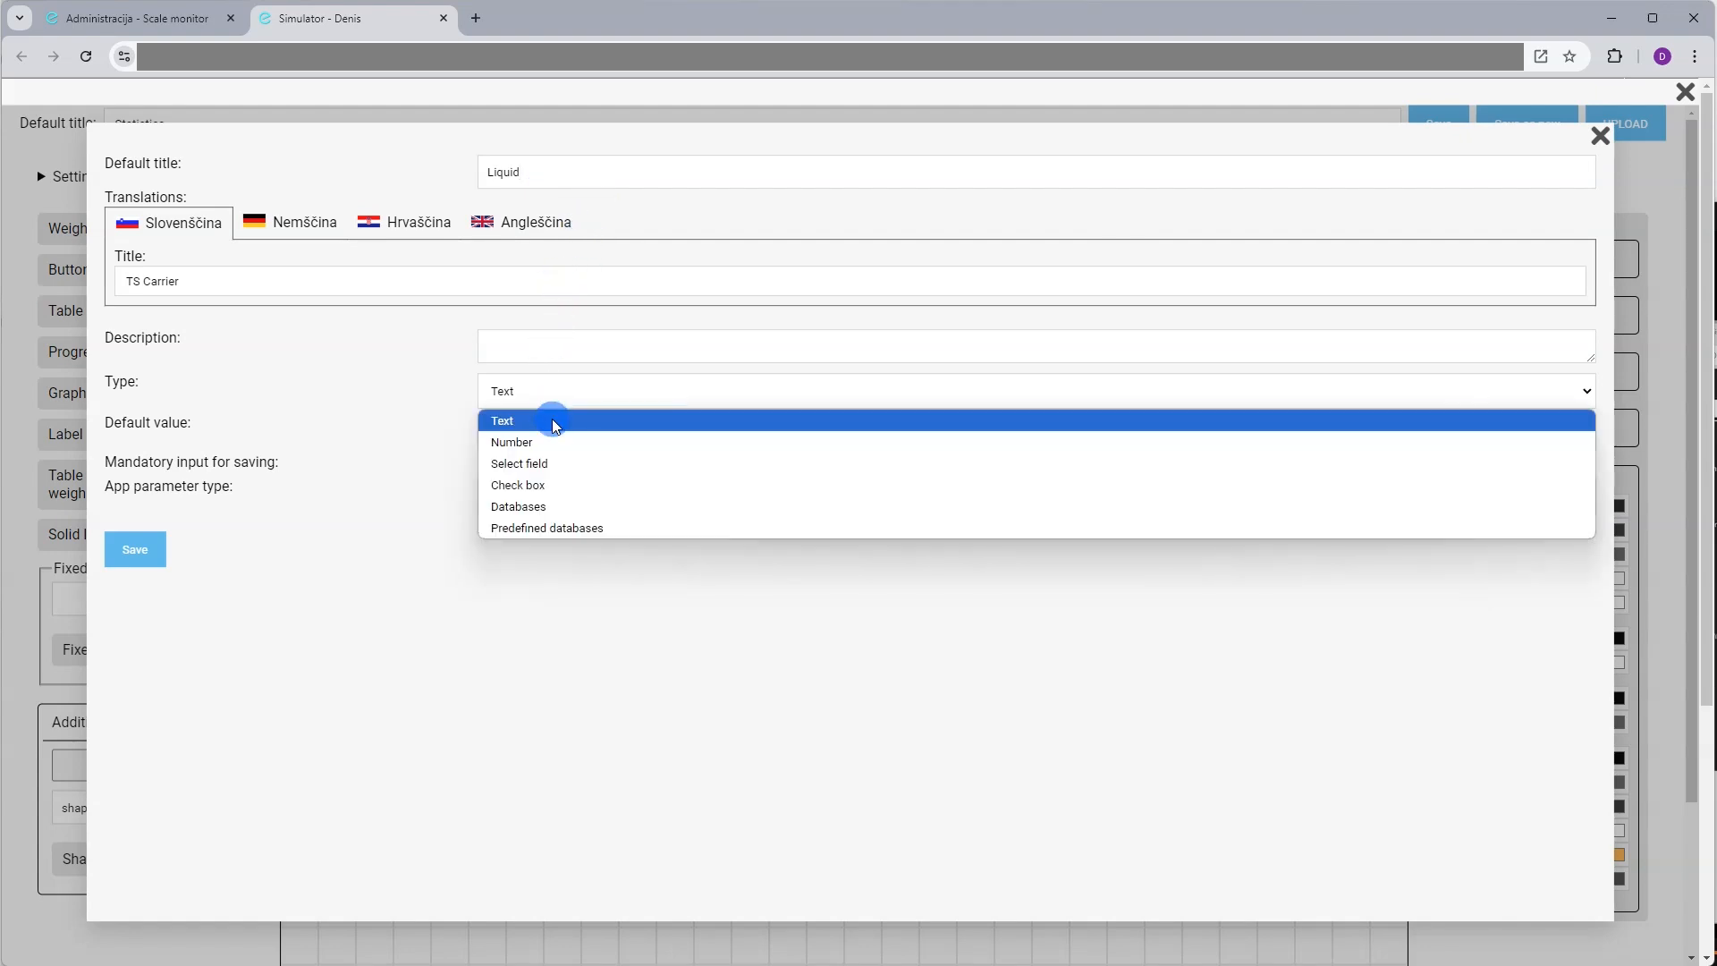
left_click(555, 487)
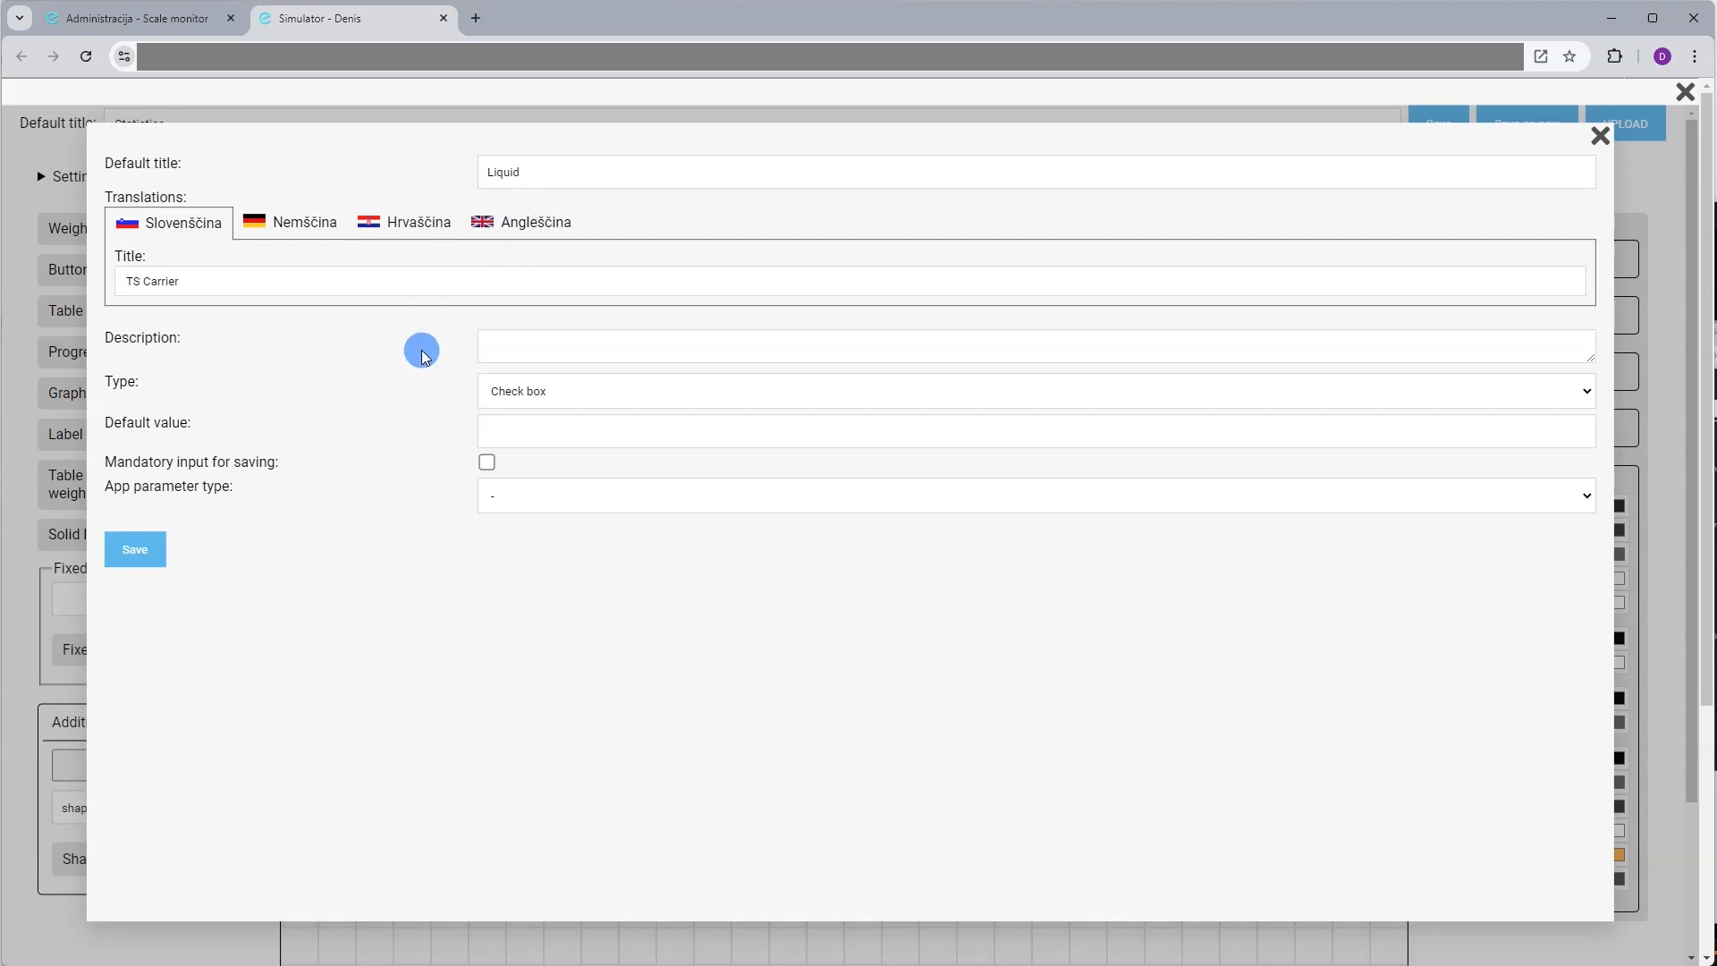
left_click(124, 551)
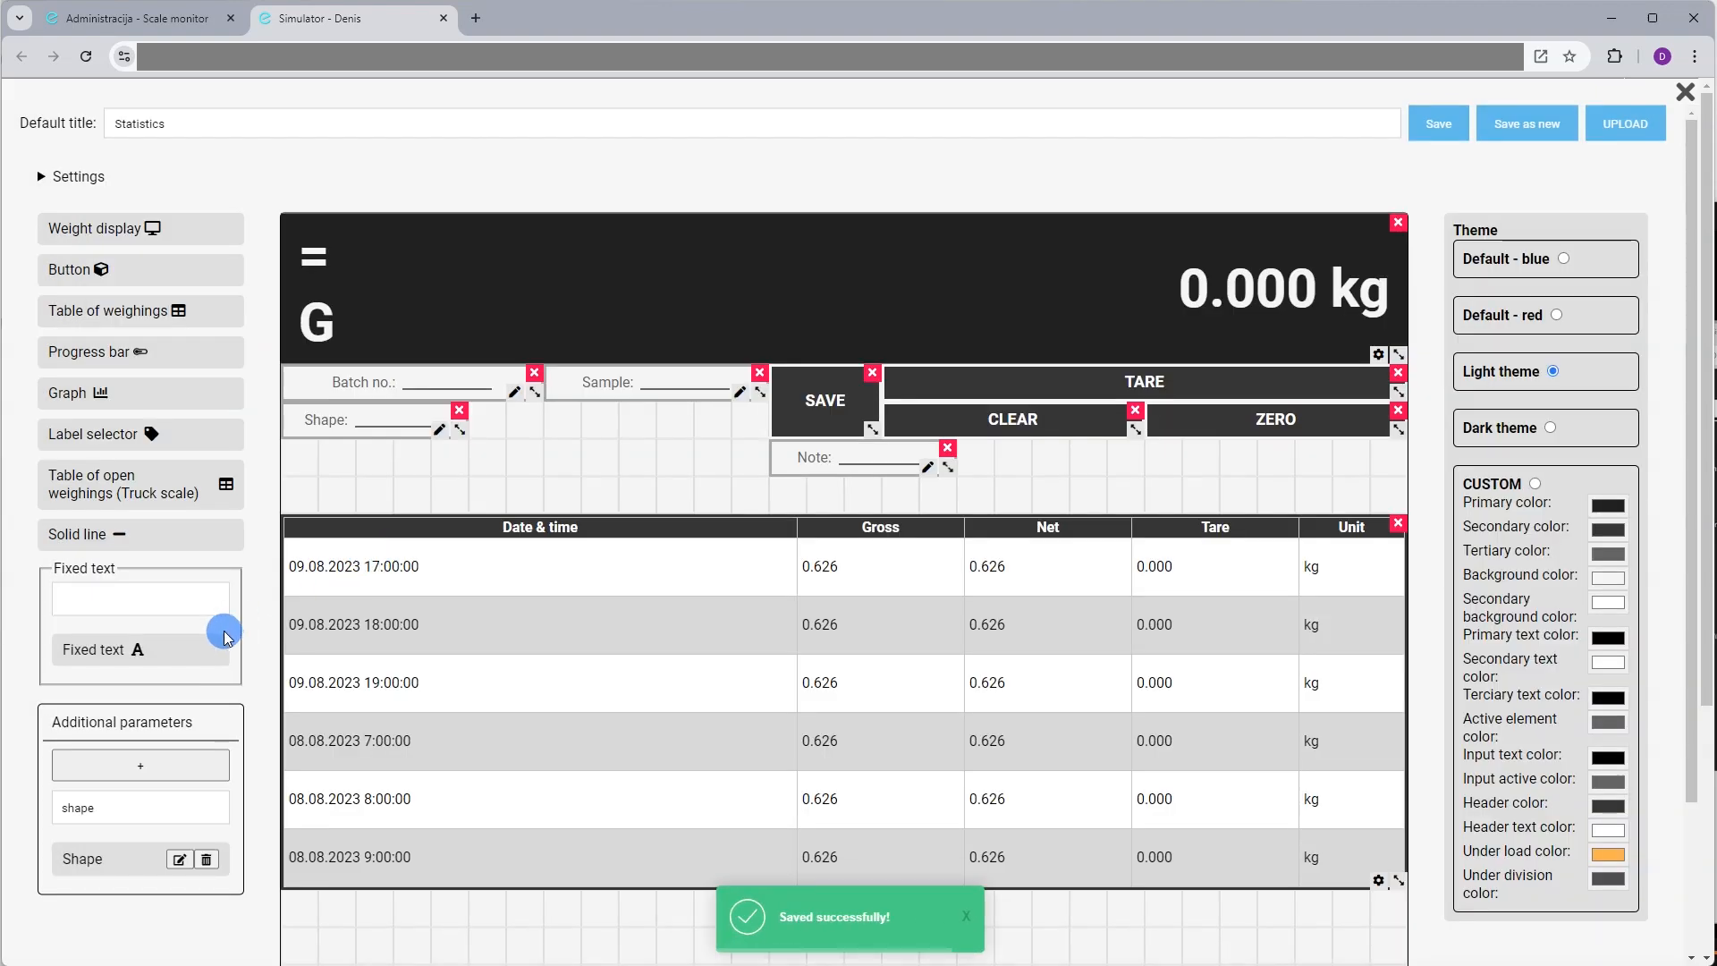
Place Liquid beside Shape, narrow the Note field and lower the weighings table
left_click(120, 803)
type("liqui")
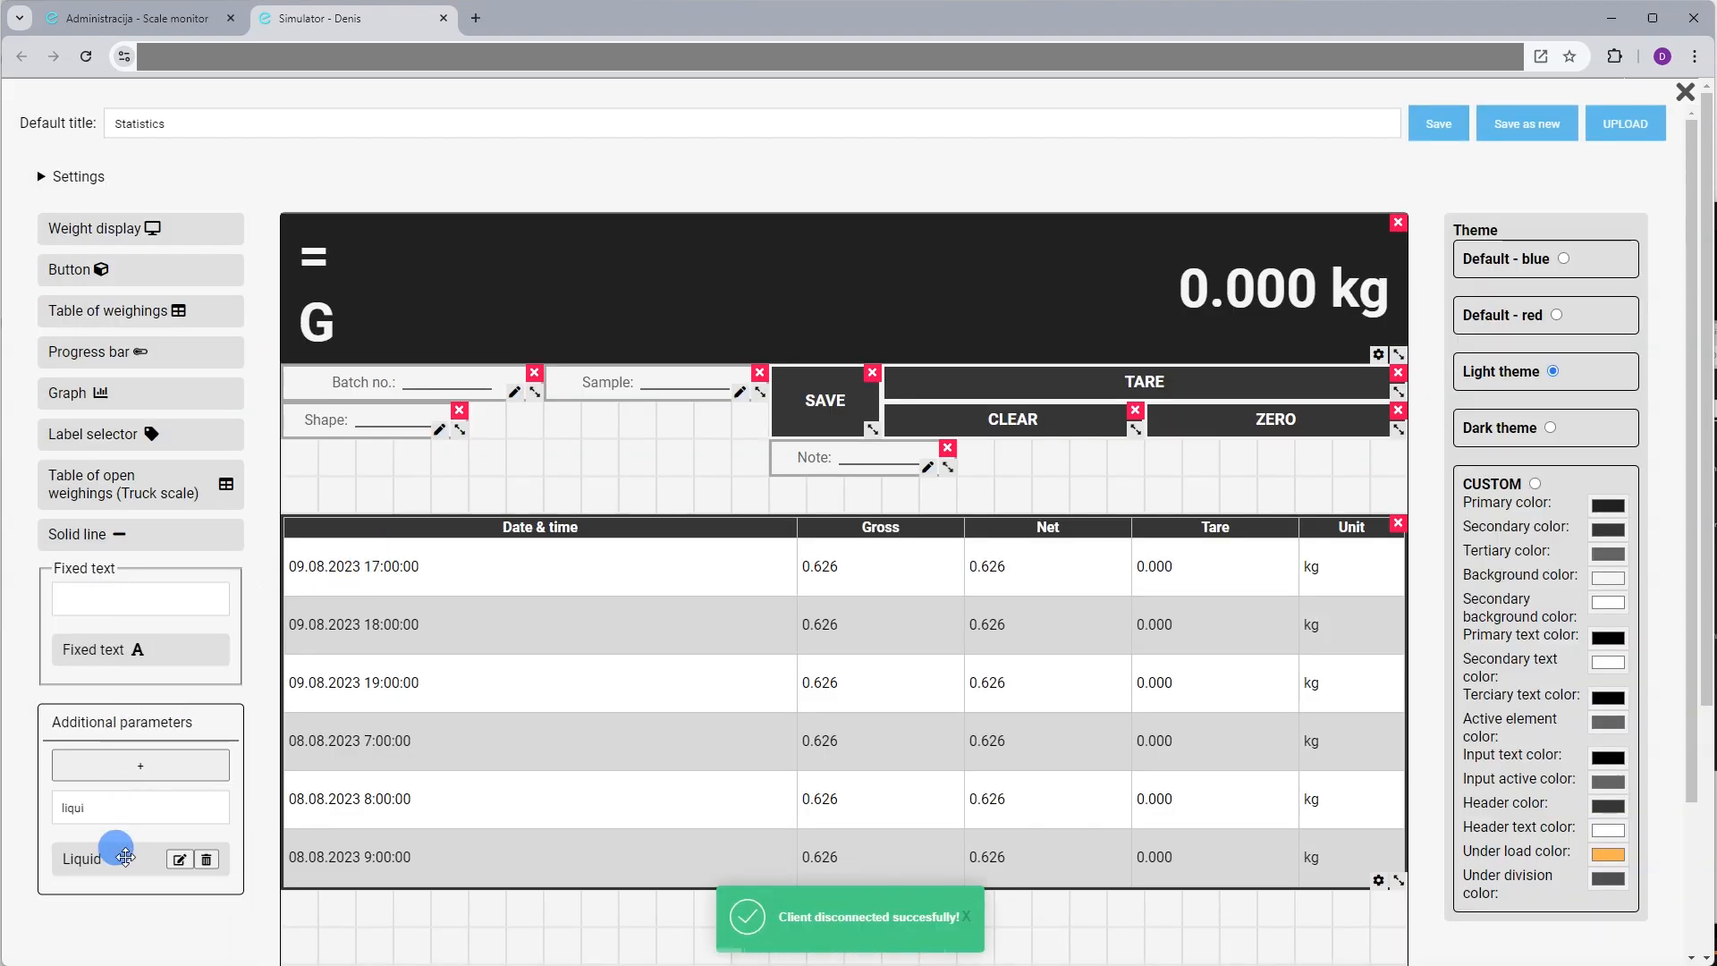
left_click_drag(115, 852, 566, 427)
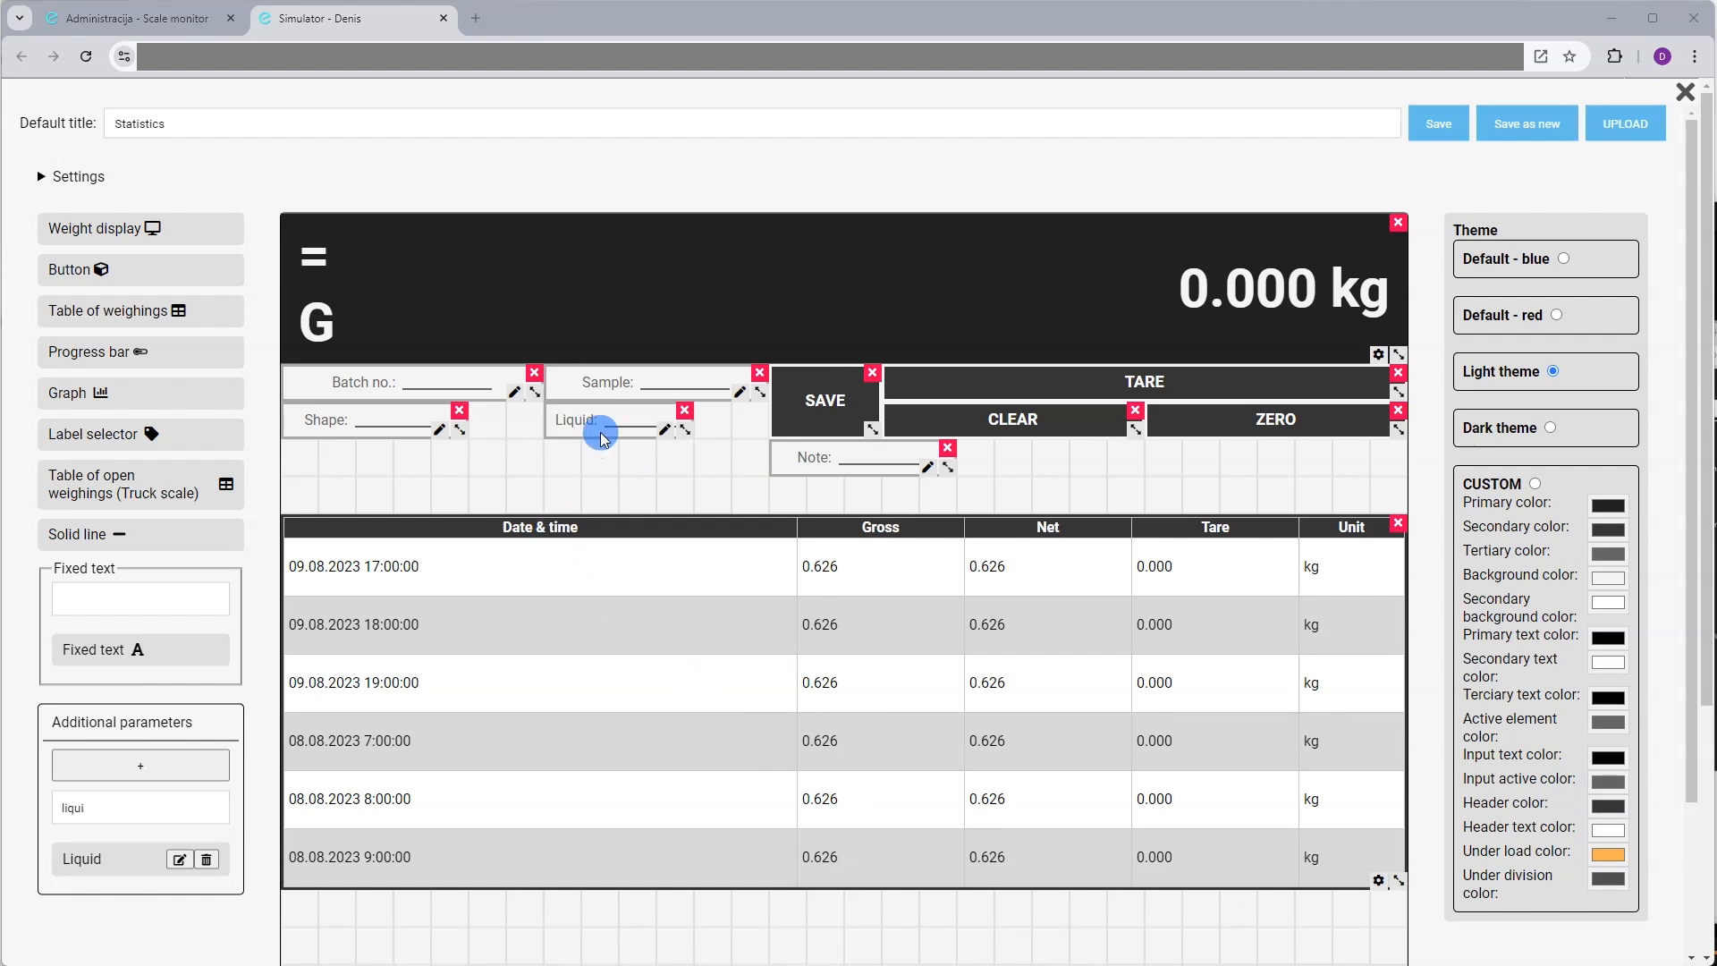
left_click_drag(575, 421, 495, 421)
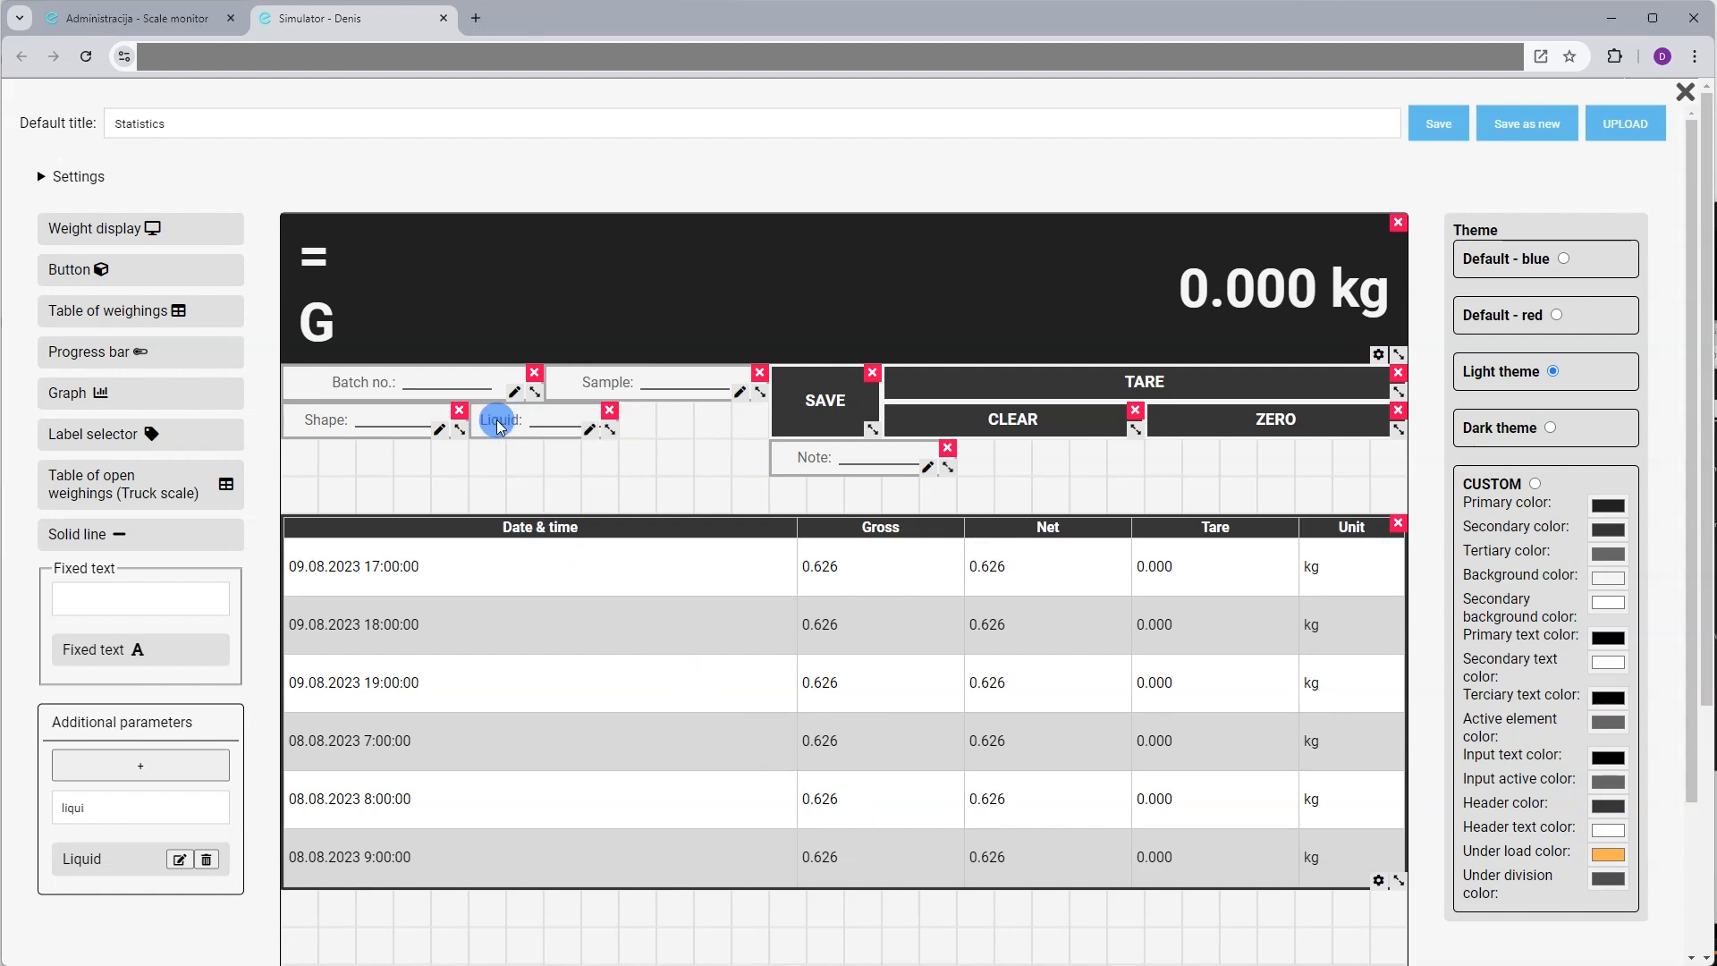
left_click_drag(948, 468, 636, 432)
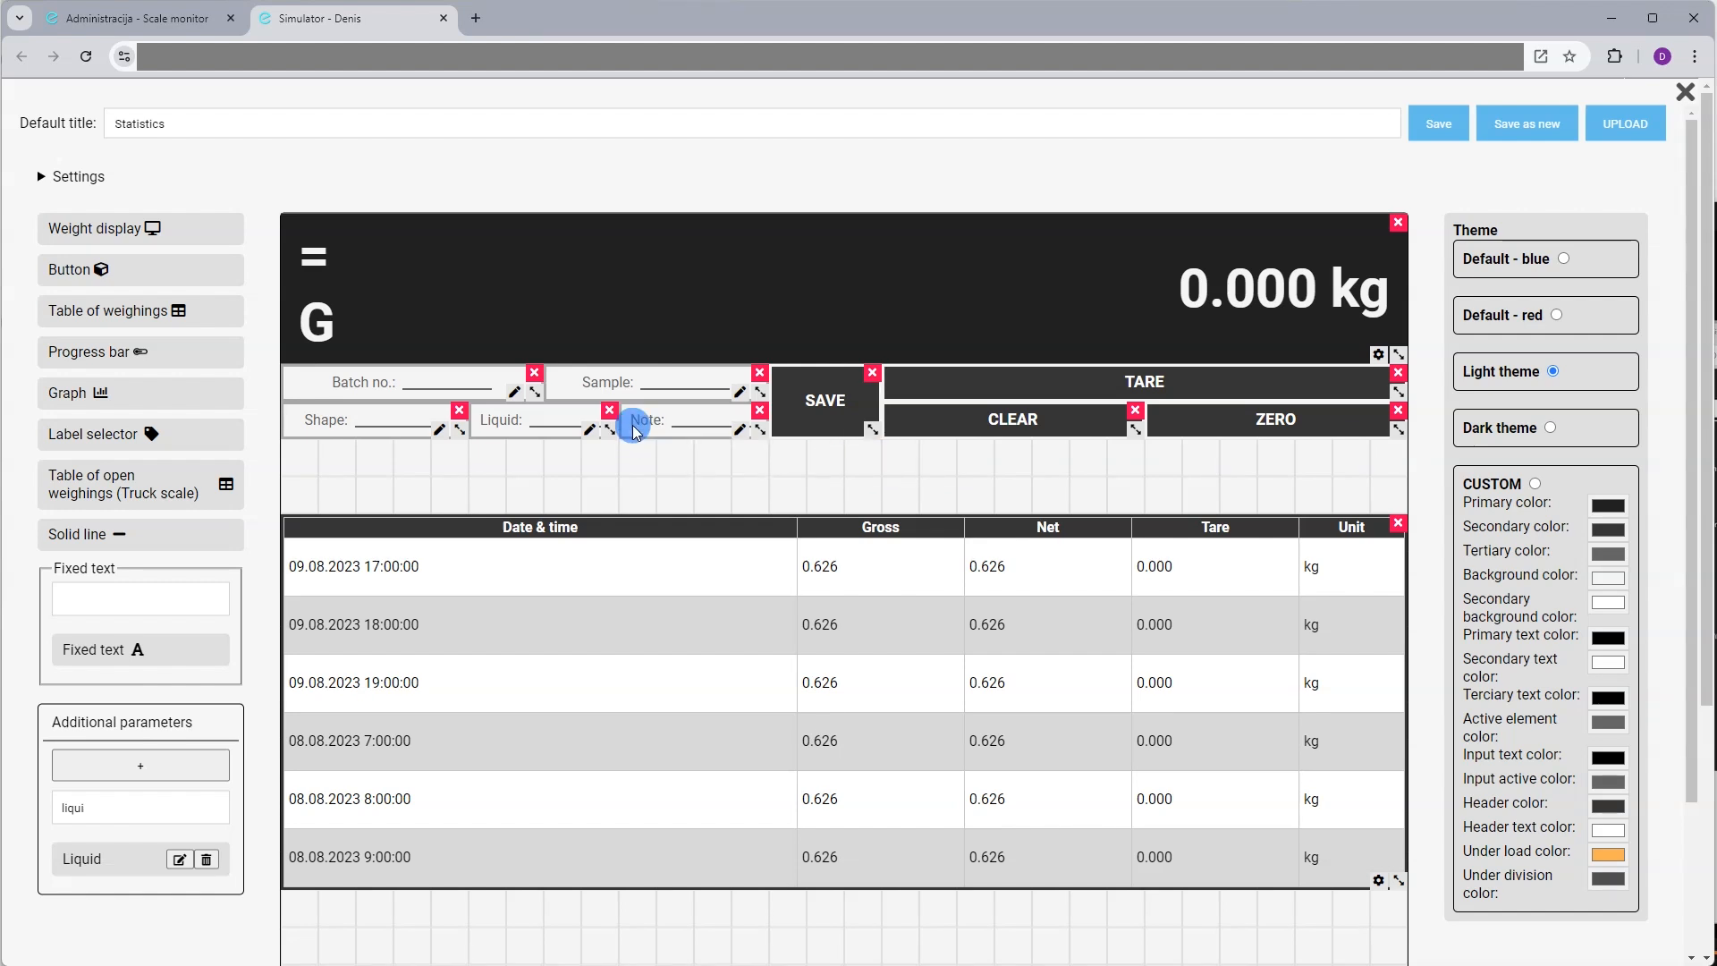
left_click_drag(291, 527, 295, 704)
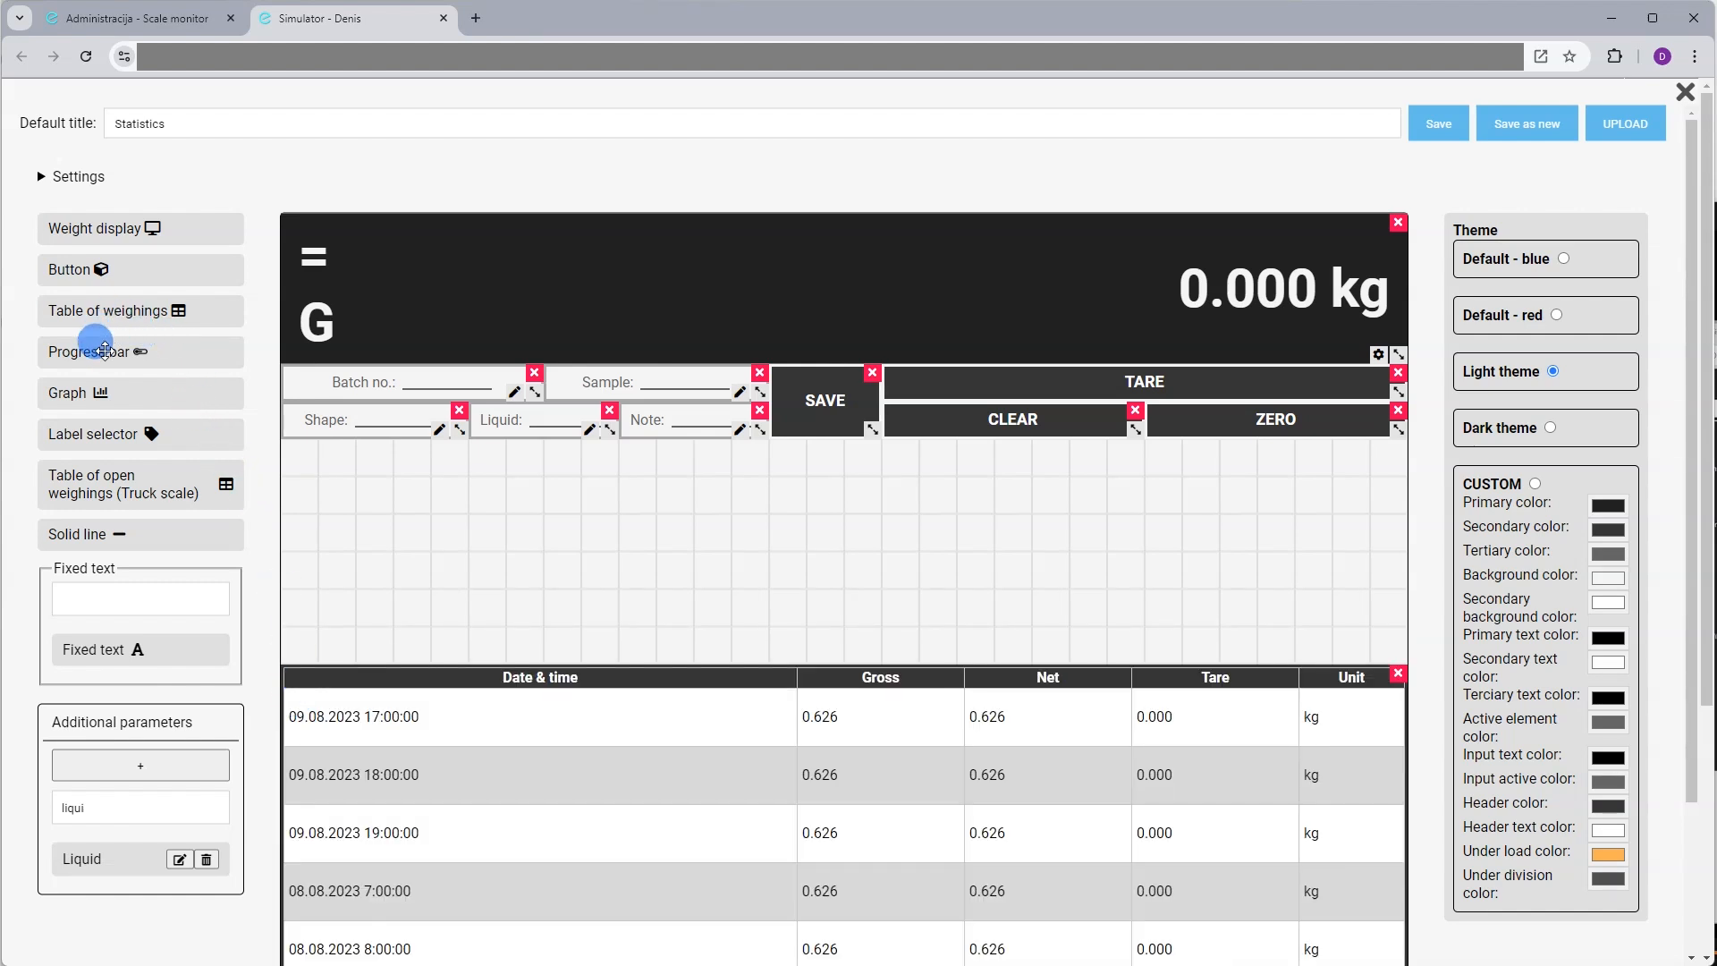
Add a Graph widget stretching from after Liquid to the right edge, widening Liquid and Note
left_click_drag(112, 391, 448, 473)
left_click_drag(1387, 582, 1312, 616)
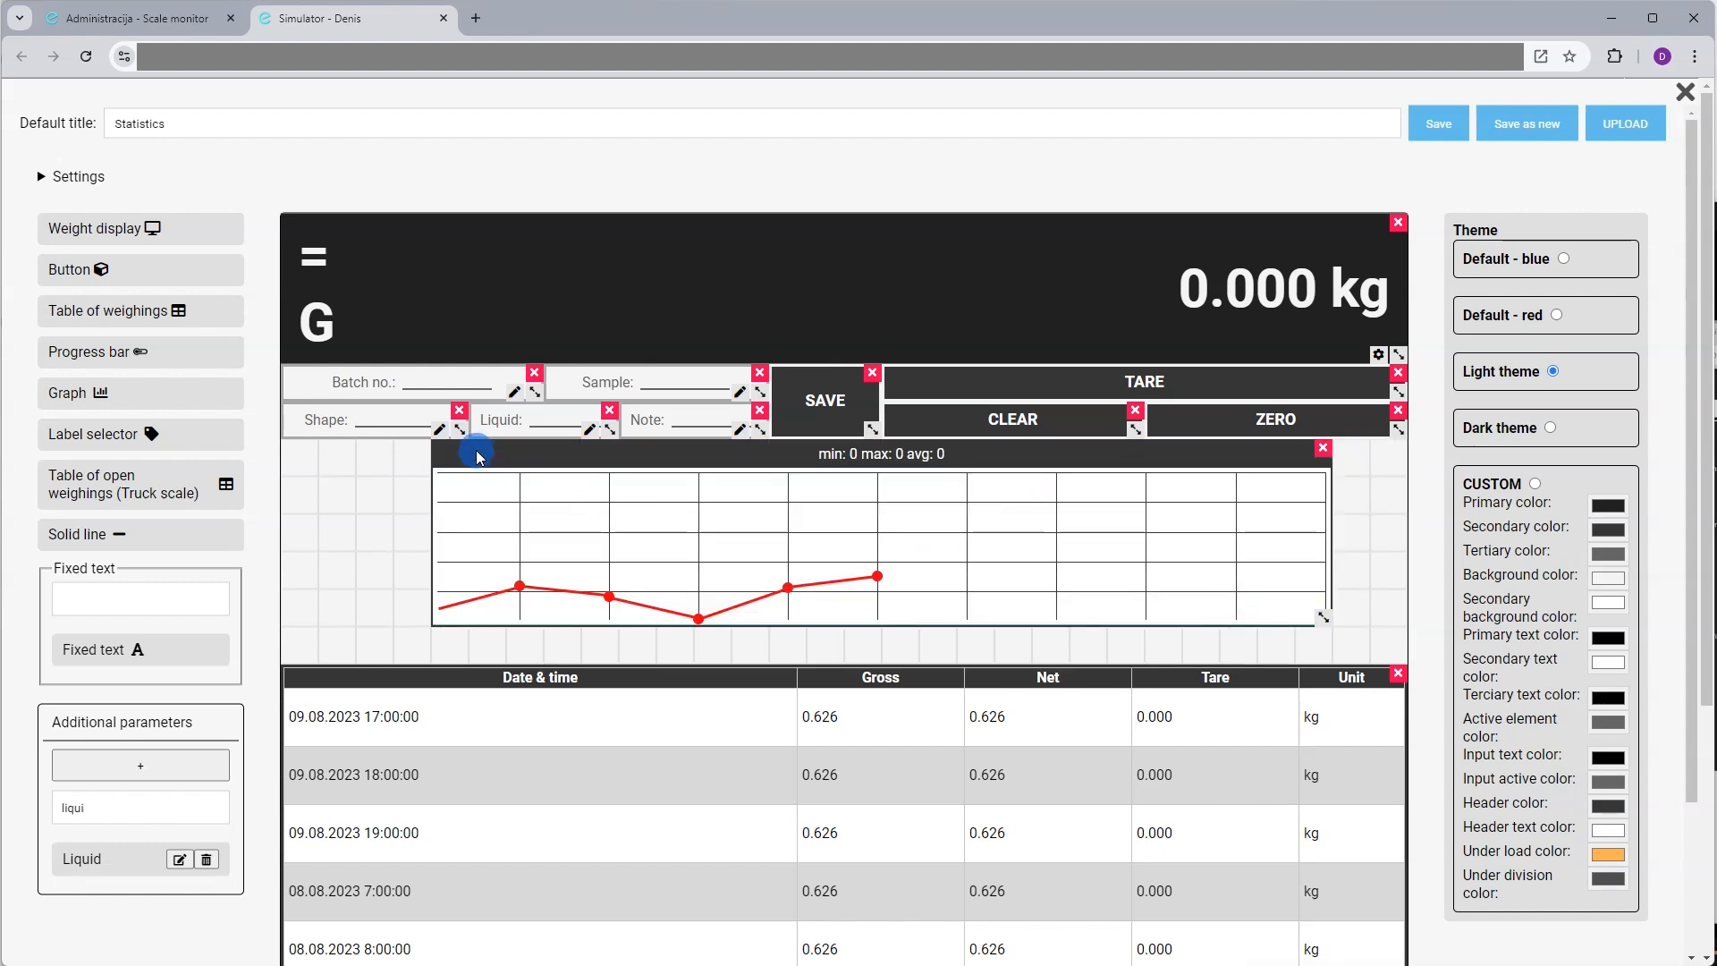
left_click_drag(545, 463, 446, 459)
left_click_drag(649, 422, 501, 424)
left_click_drag(609, 435, 744, 435)
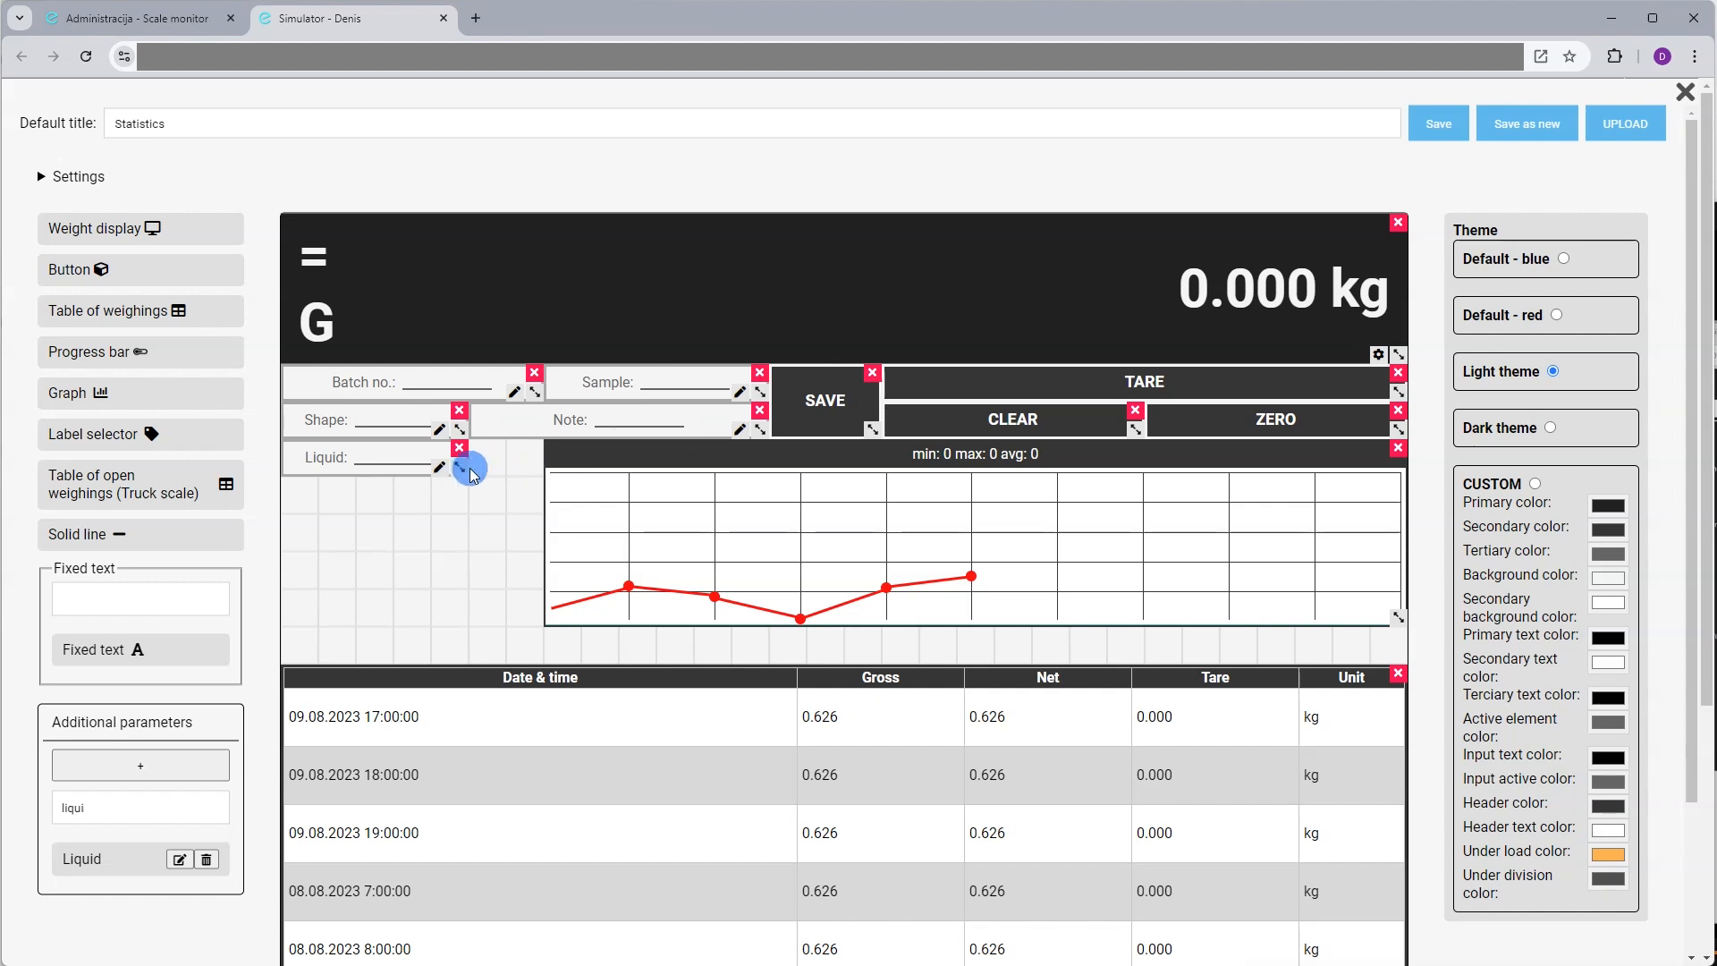
left_click_drag(459, 474, 504, 474)
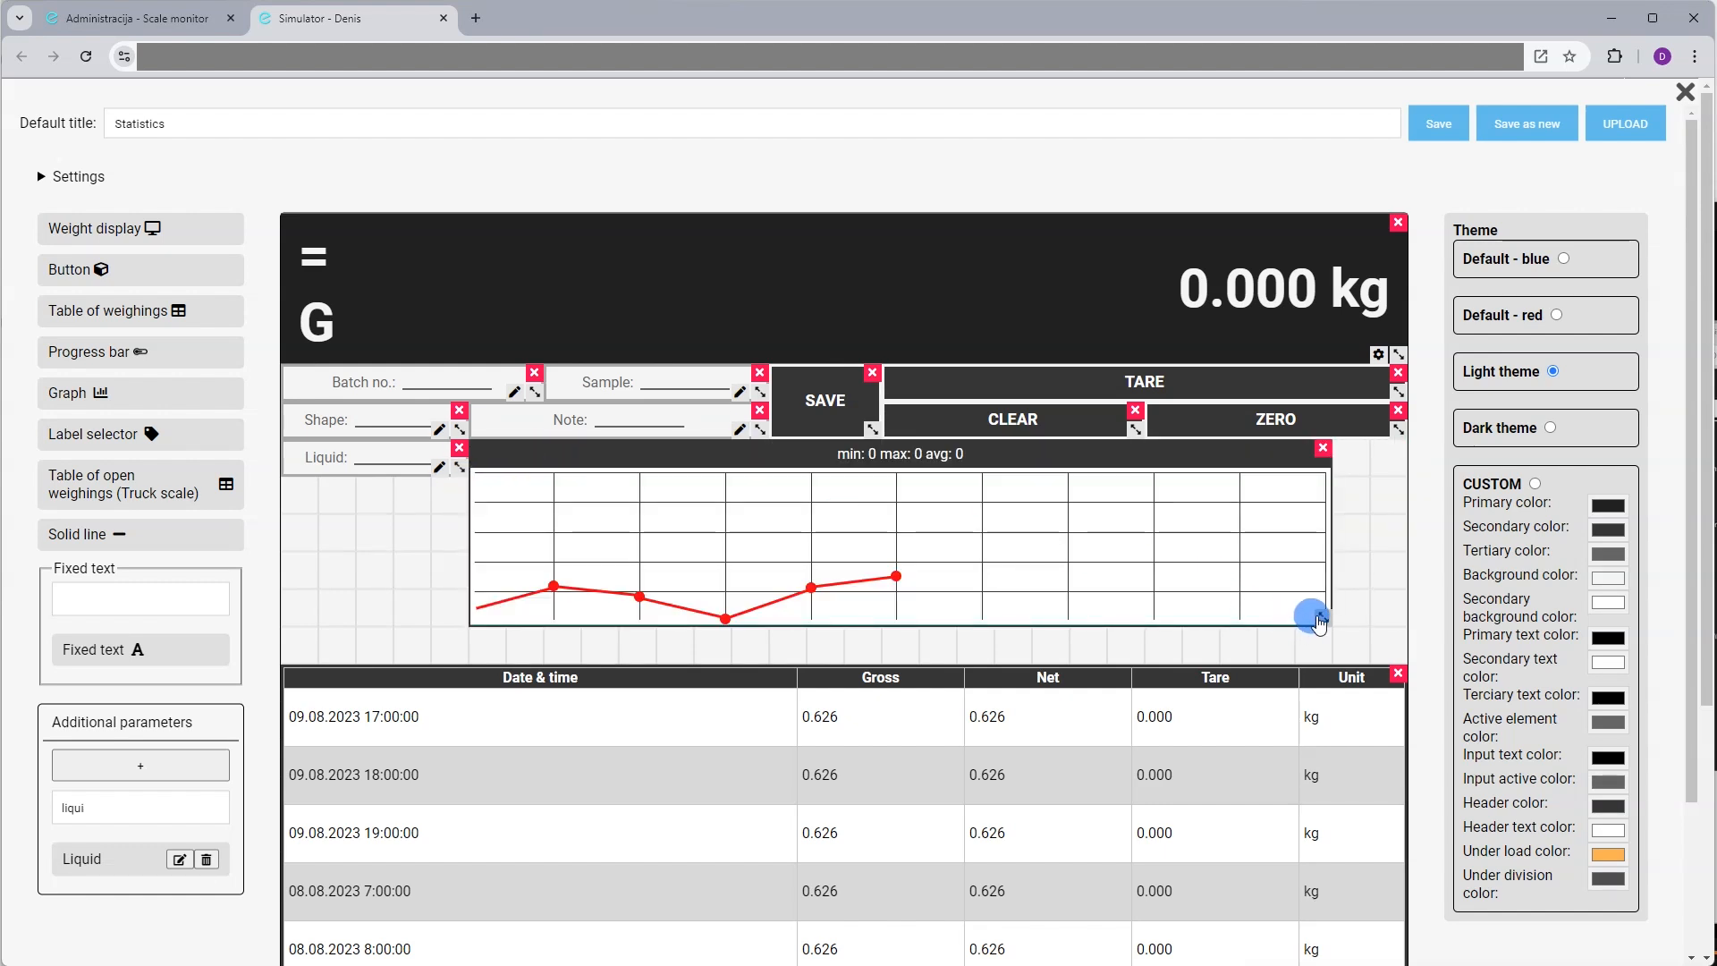
left_click_drag(1322, 617, 1383, 619)
Snap the weighings table under the graph, then save the Statistics layout and close the editor
left_click_drag(333, 674, 308, 645)
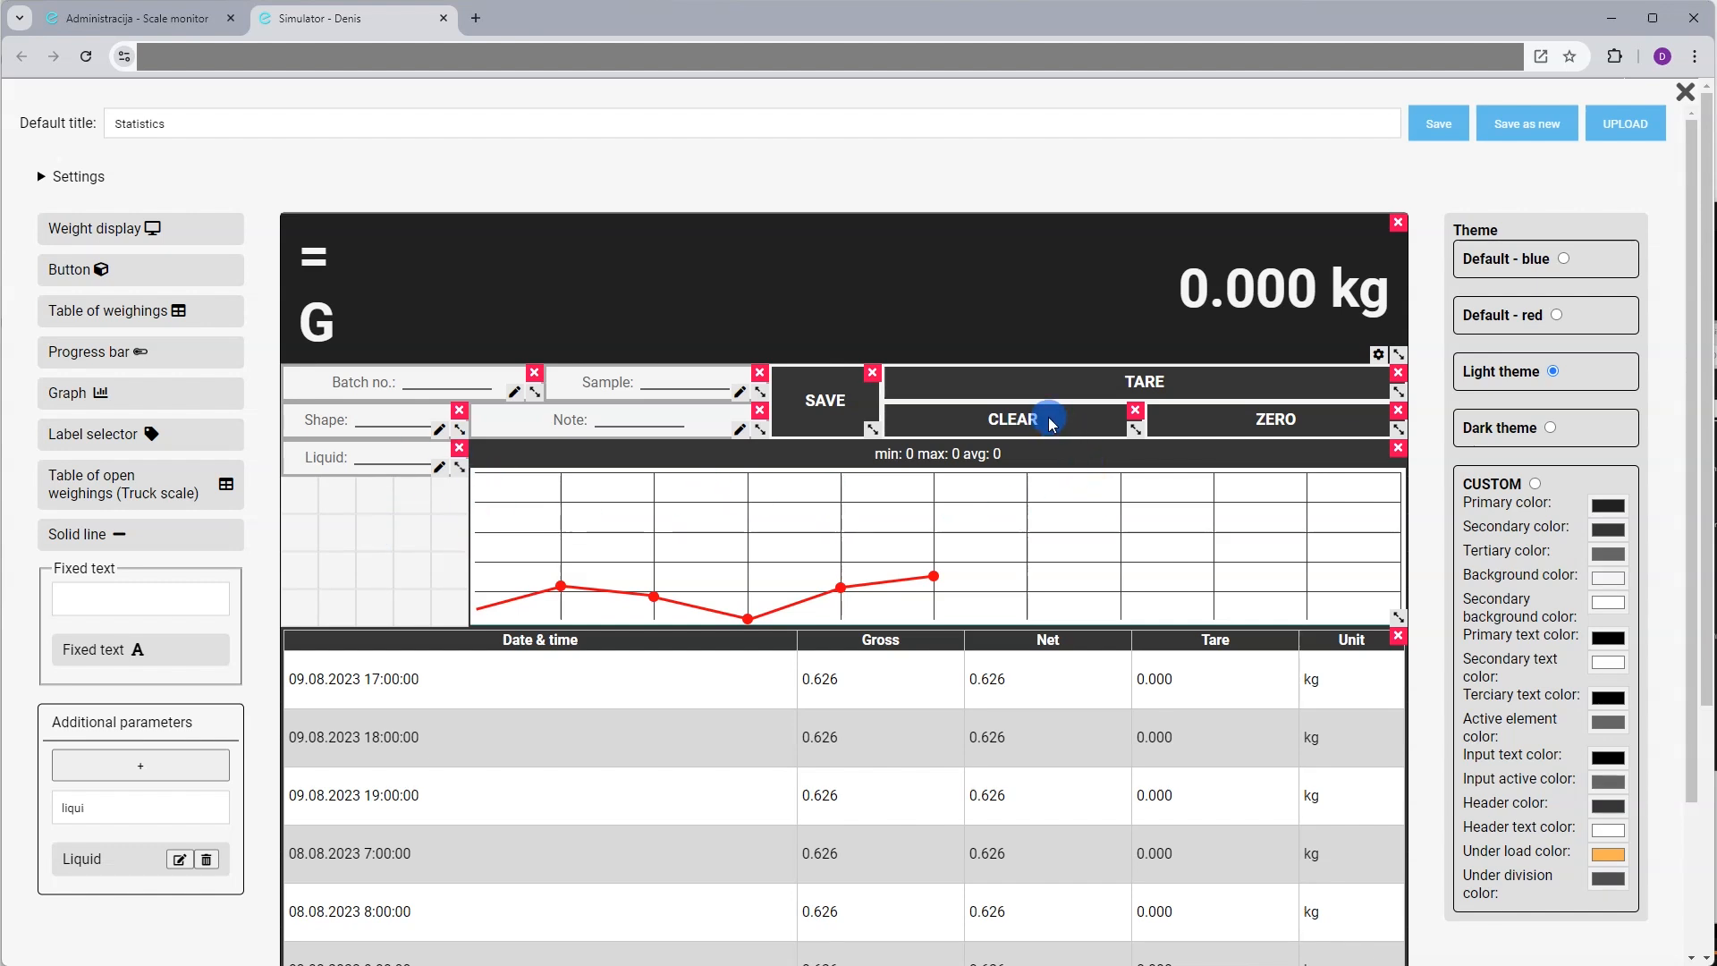
mouse_move(1043, 417)
left_mouse_down()
mouse_move(307, 532)
mouse_move(912, 411)
mouse_move(1136, 435)
left_mouse_up()
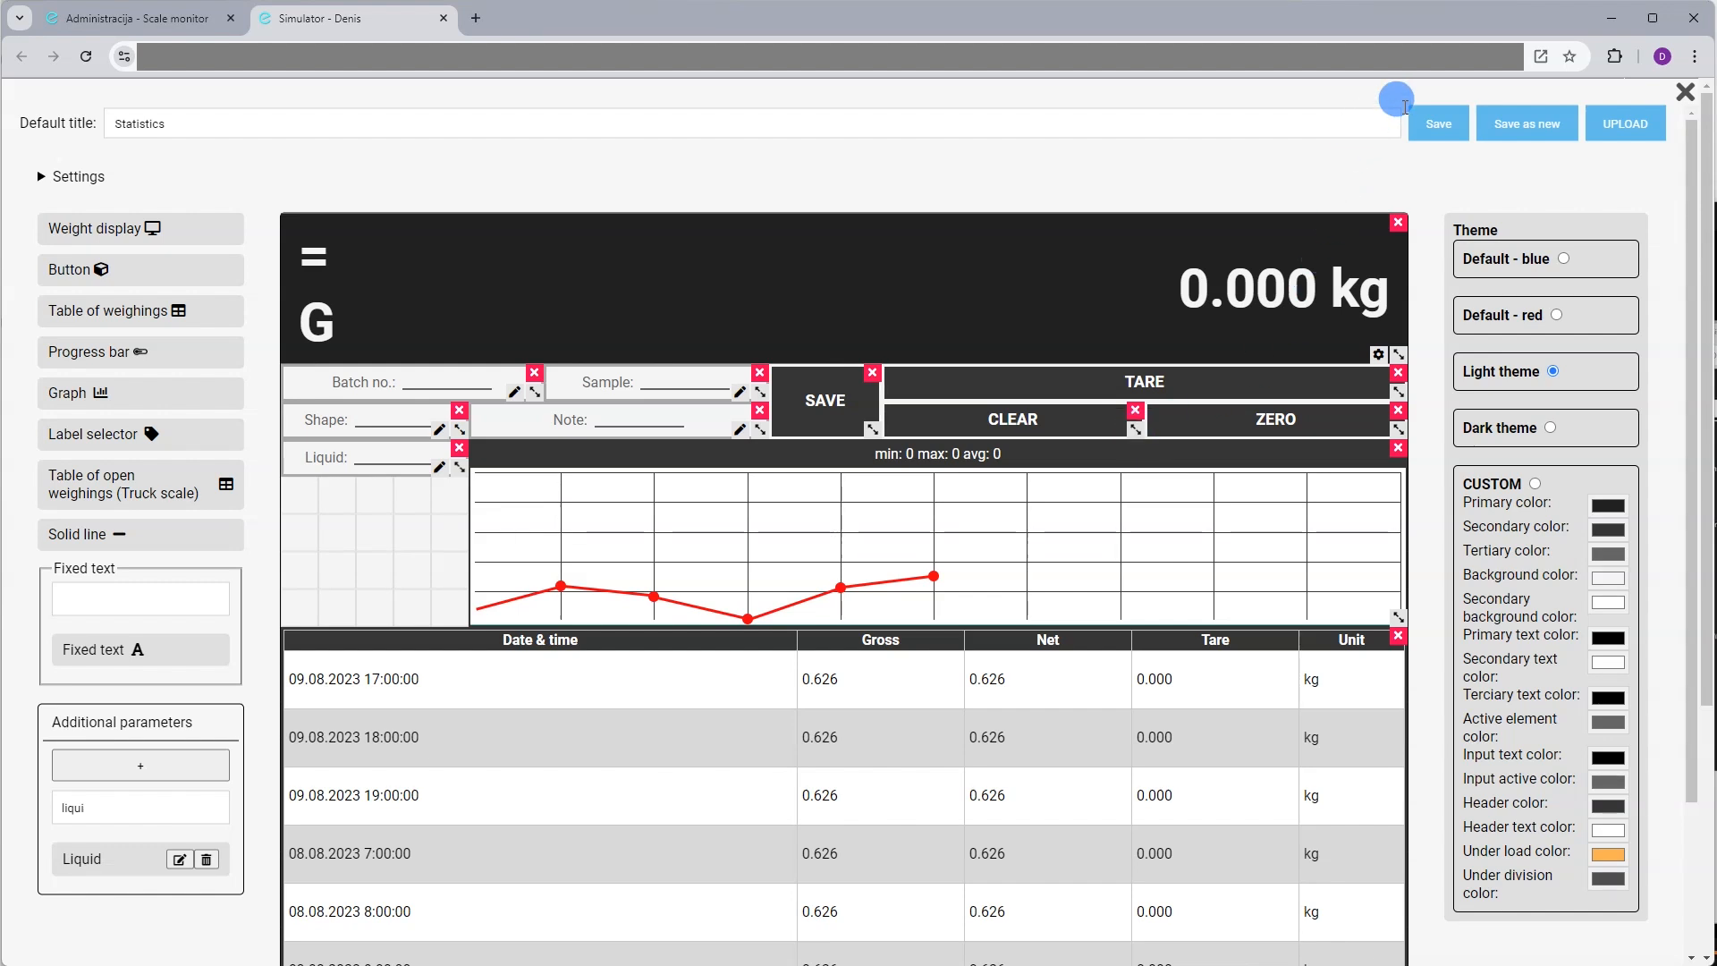
left_click(1450, 123)
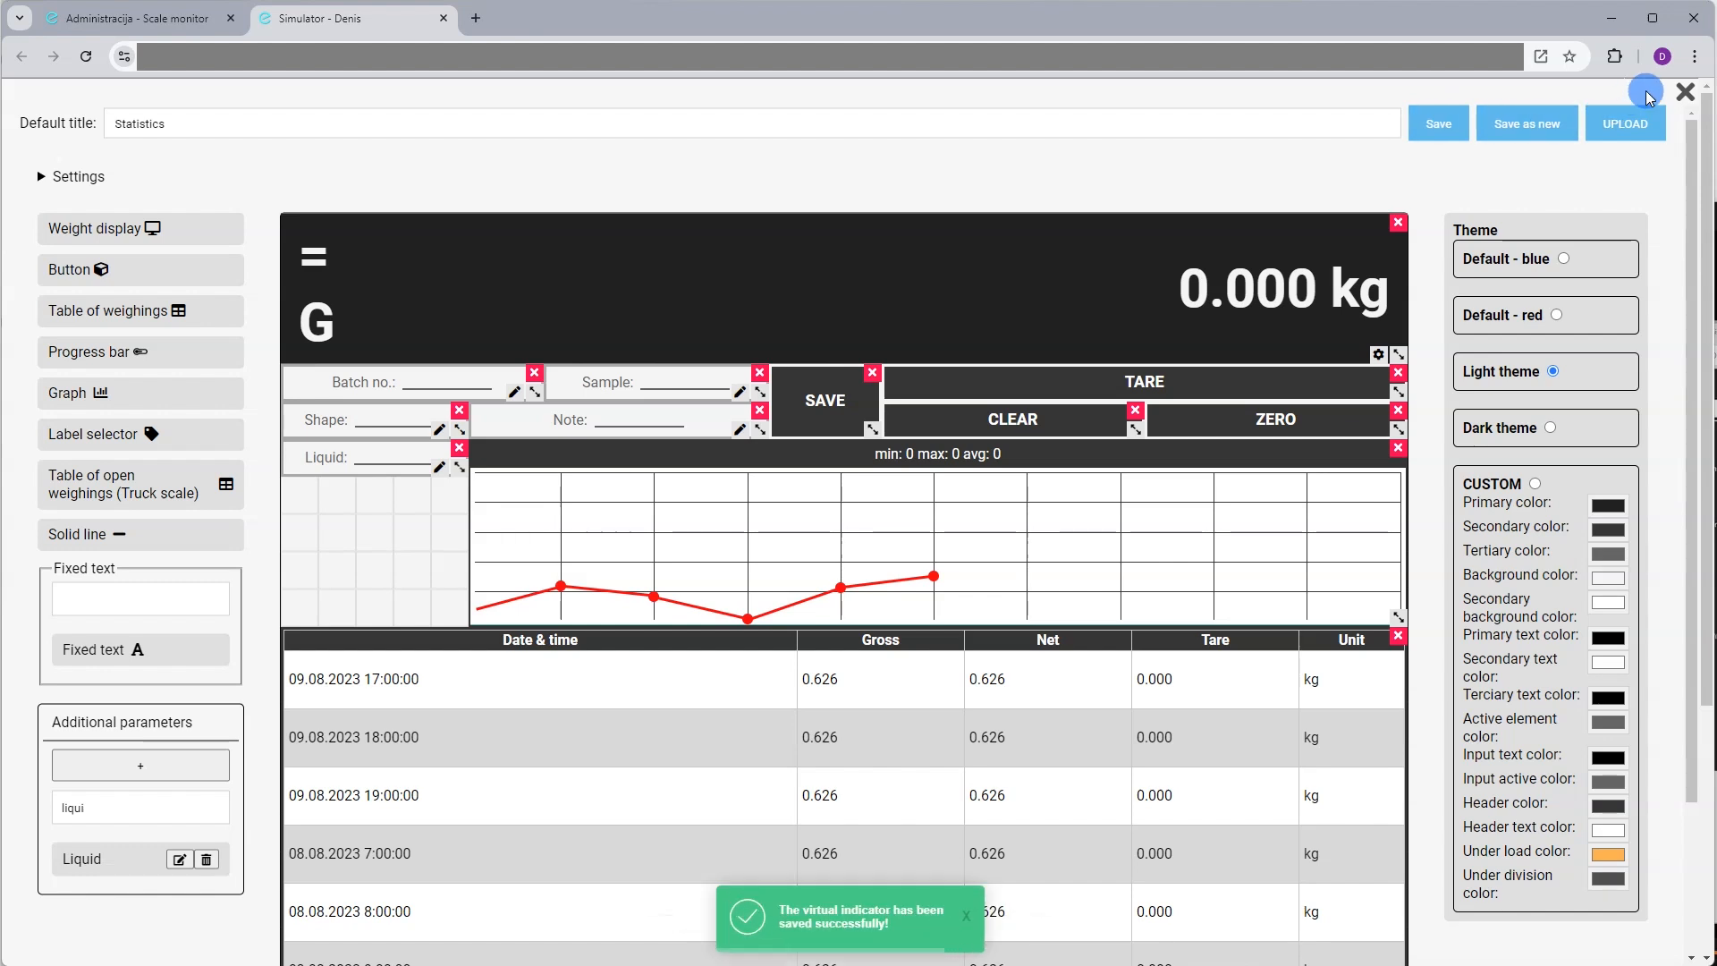
left_click(1691, 95)
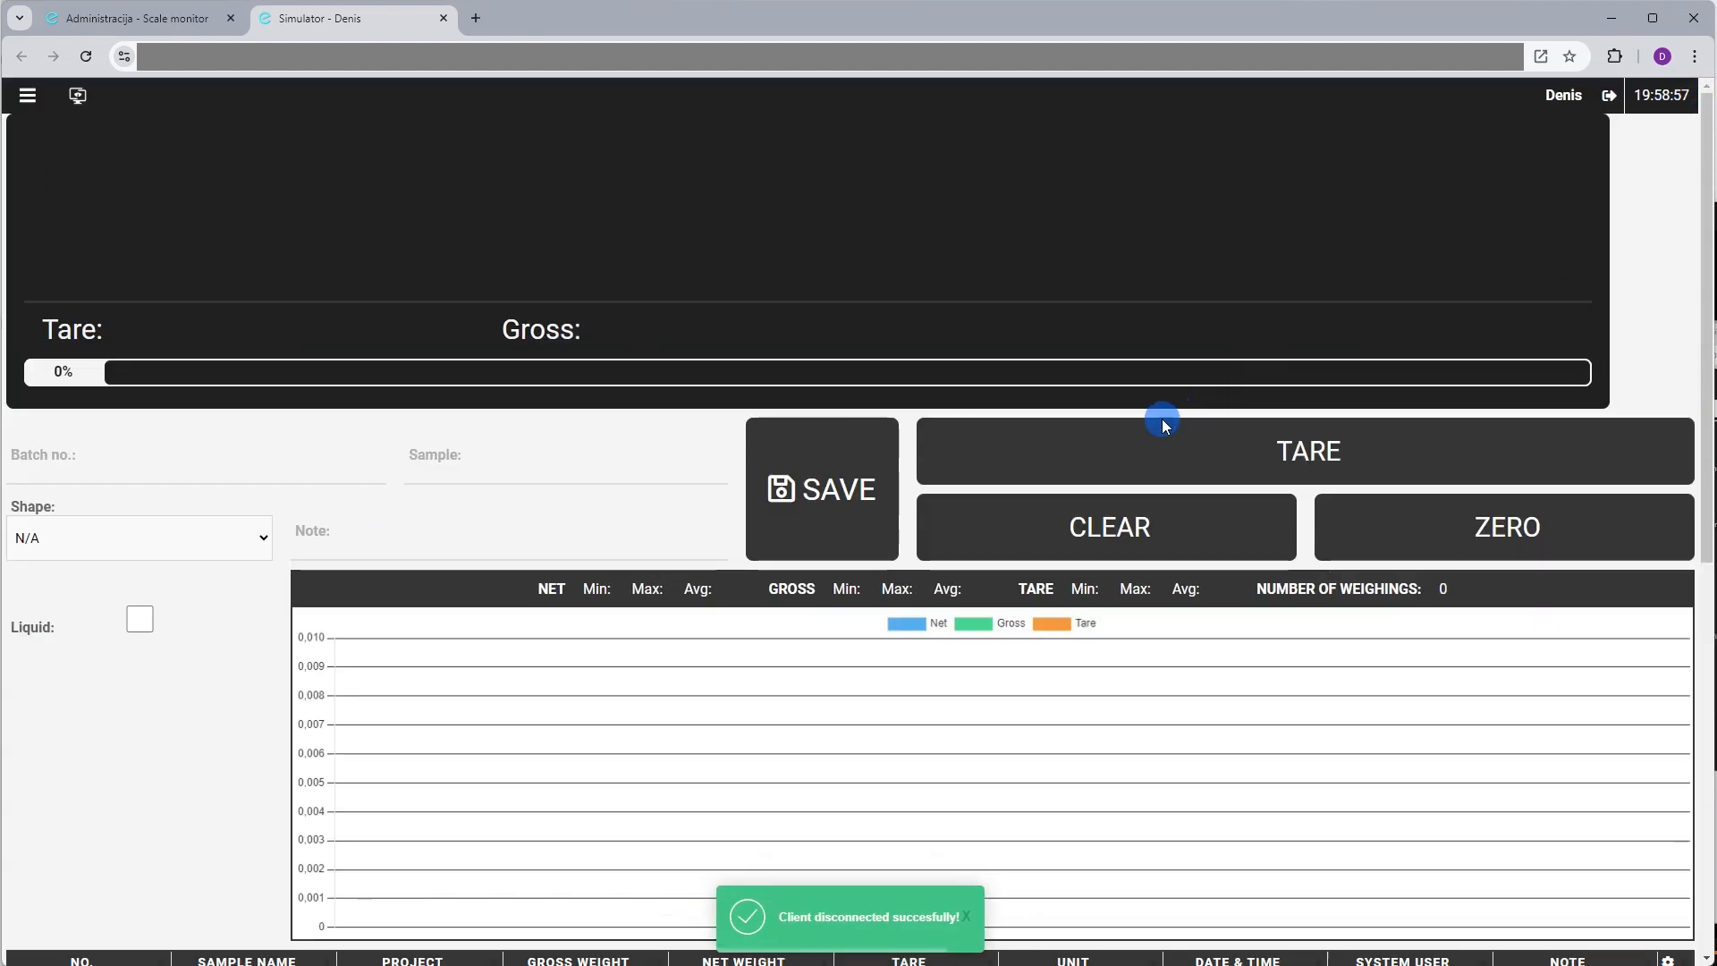
left_click(261, 535)
left_click(261, 537)
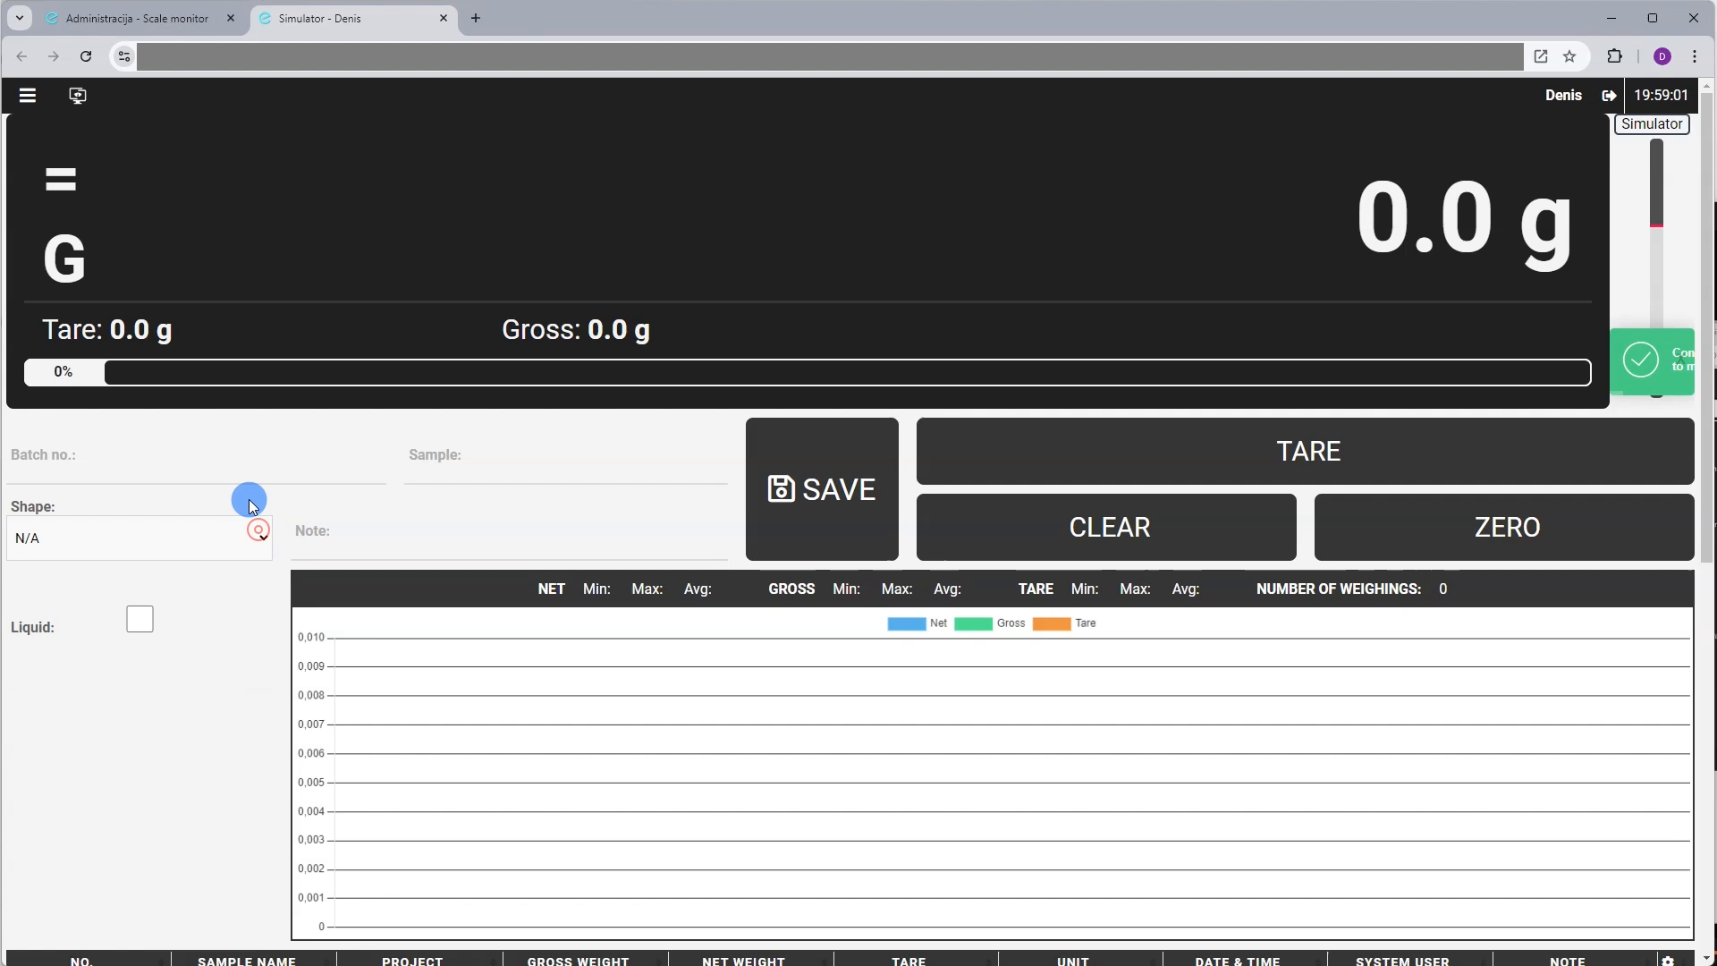
left_click(154, 456)
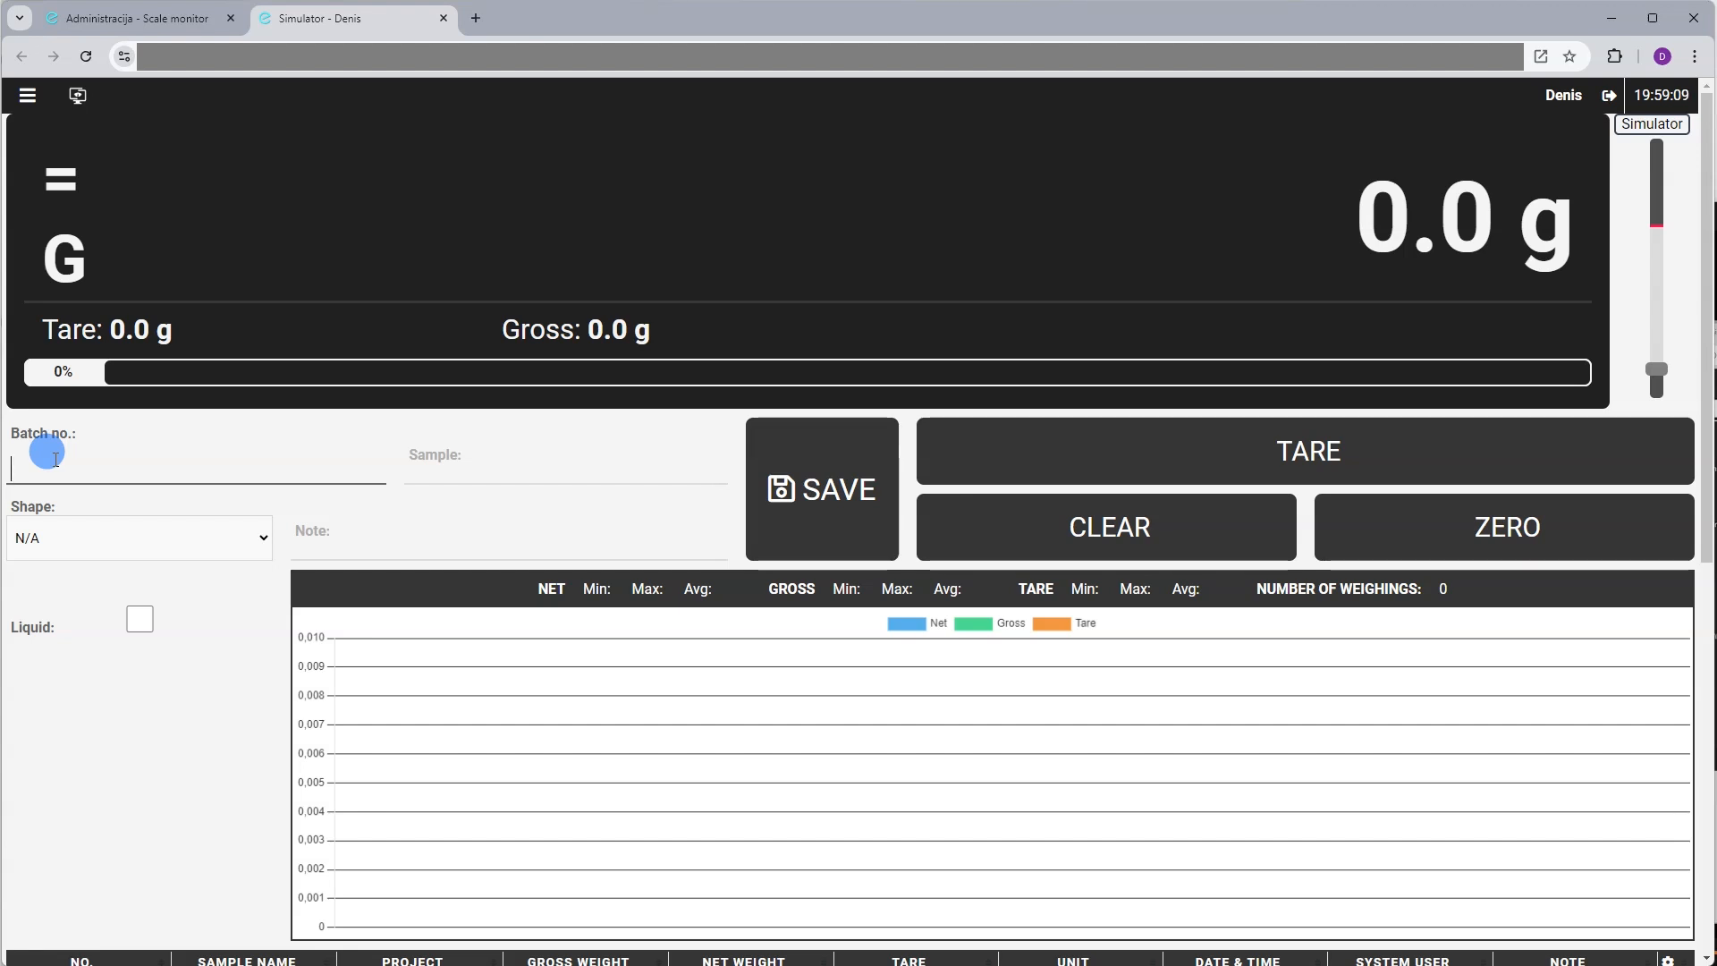
left_click(528, 459)
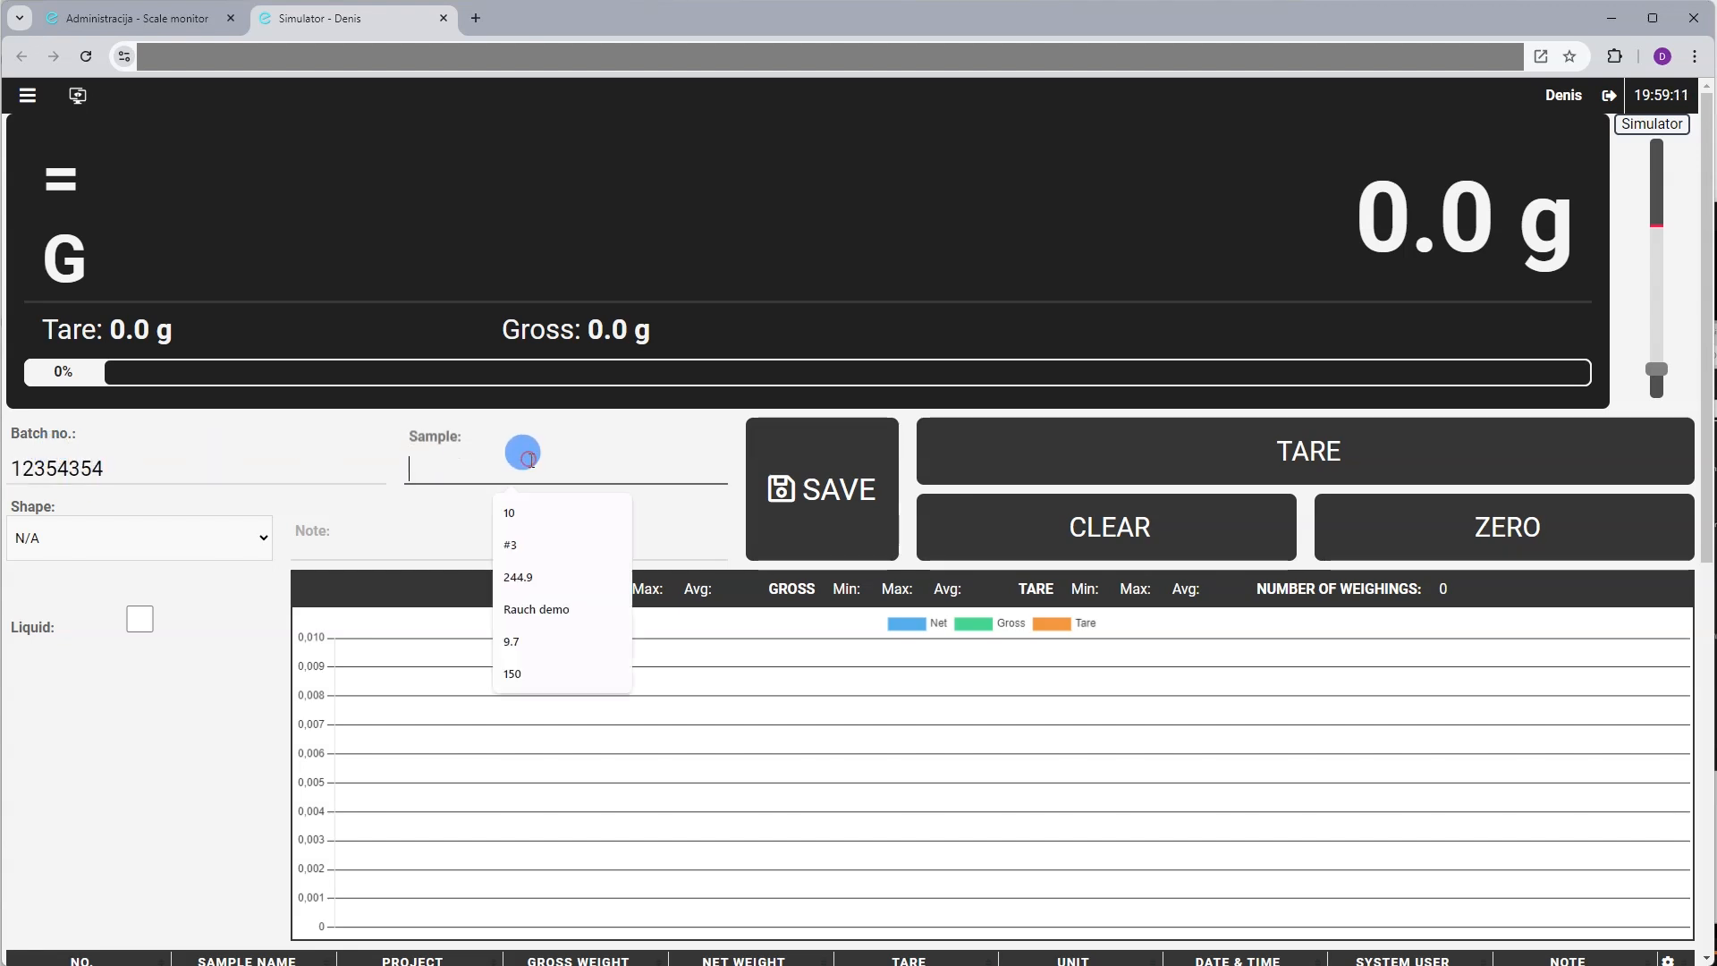
type("rgfegre654645")
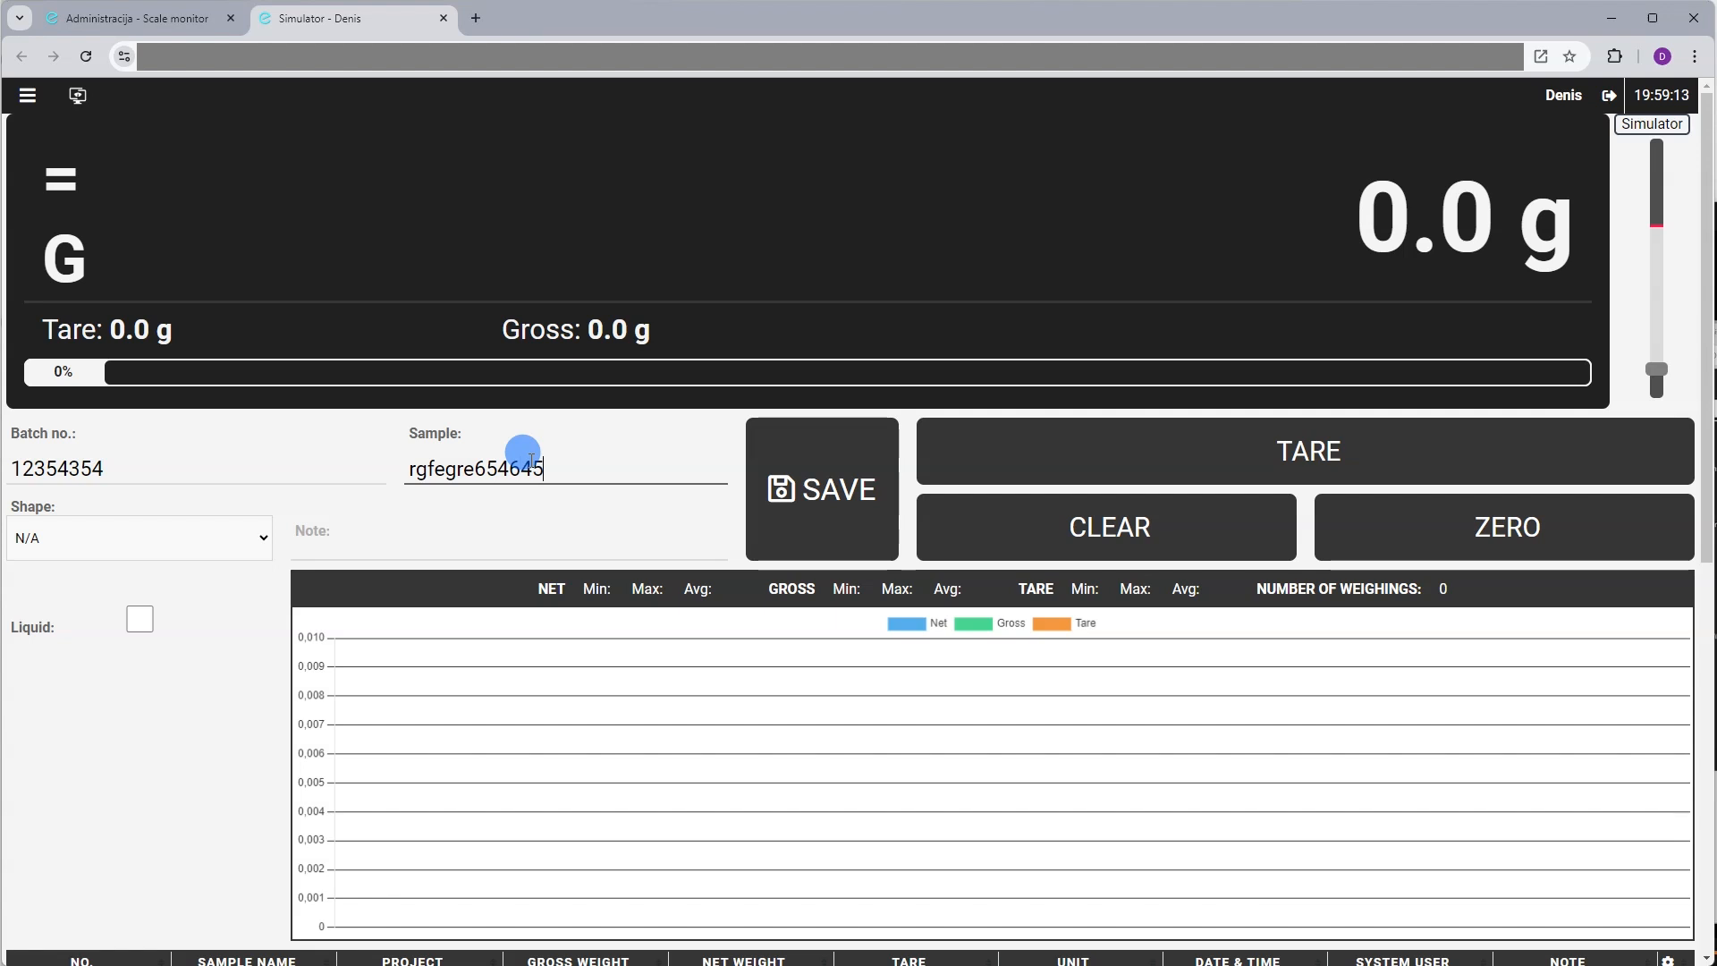
type("{r2wq")
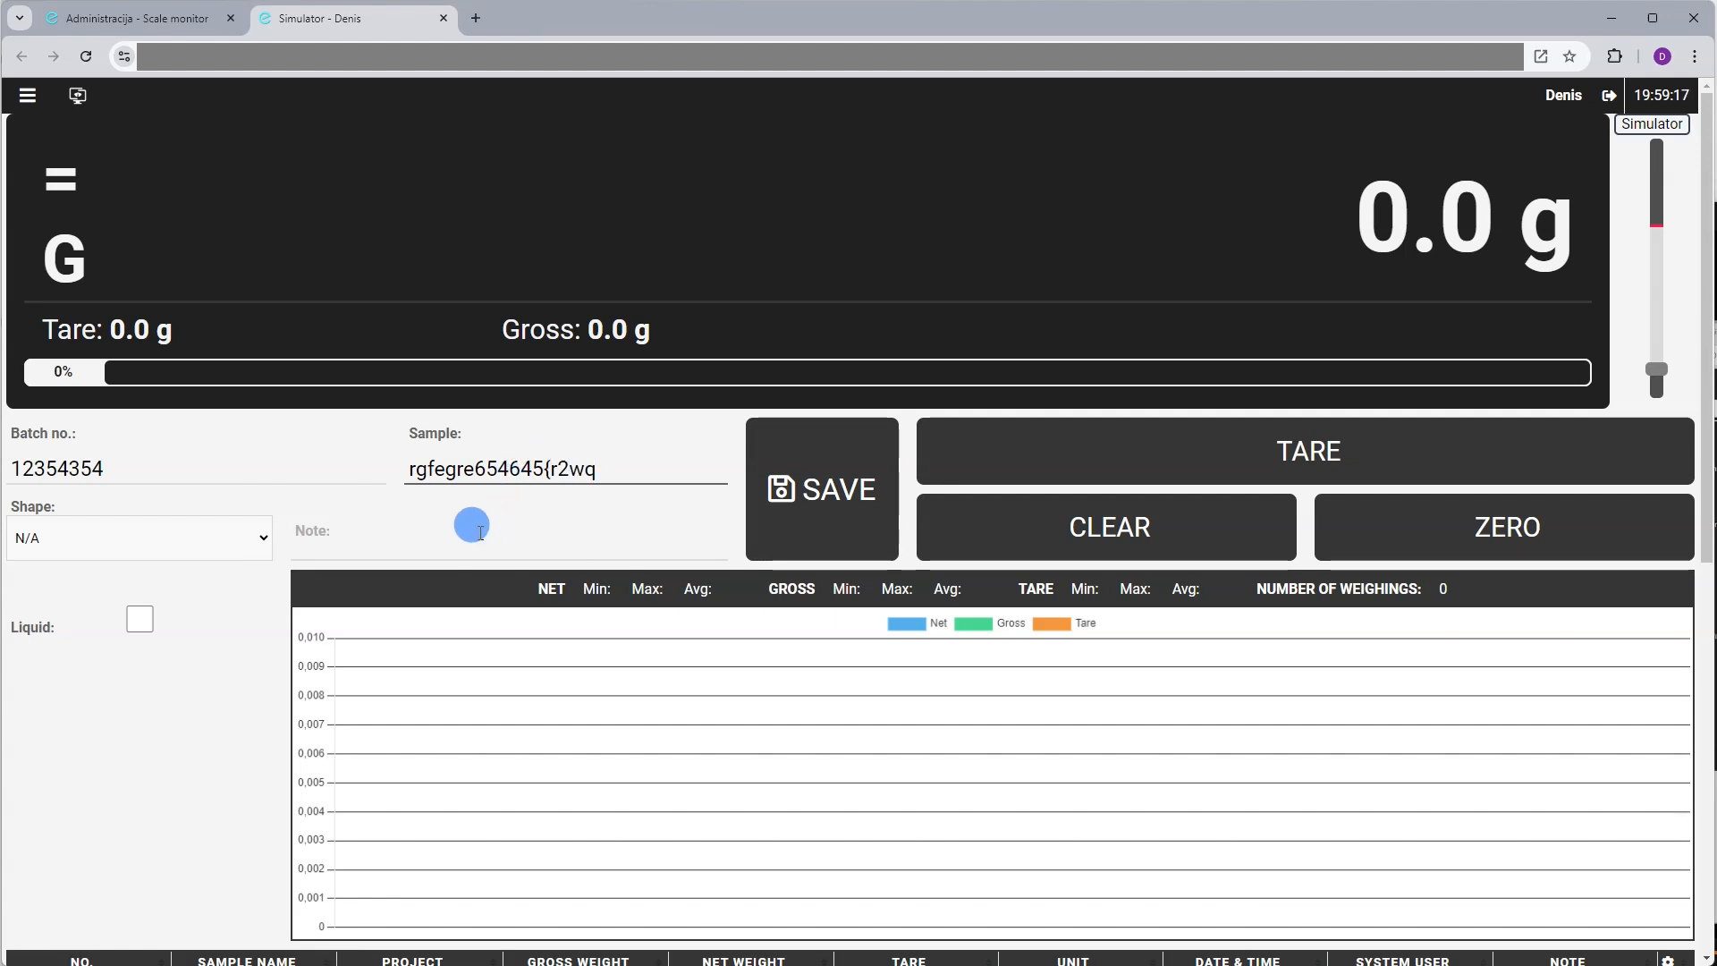
left_click(221, 535)
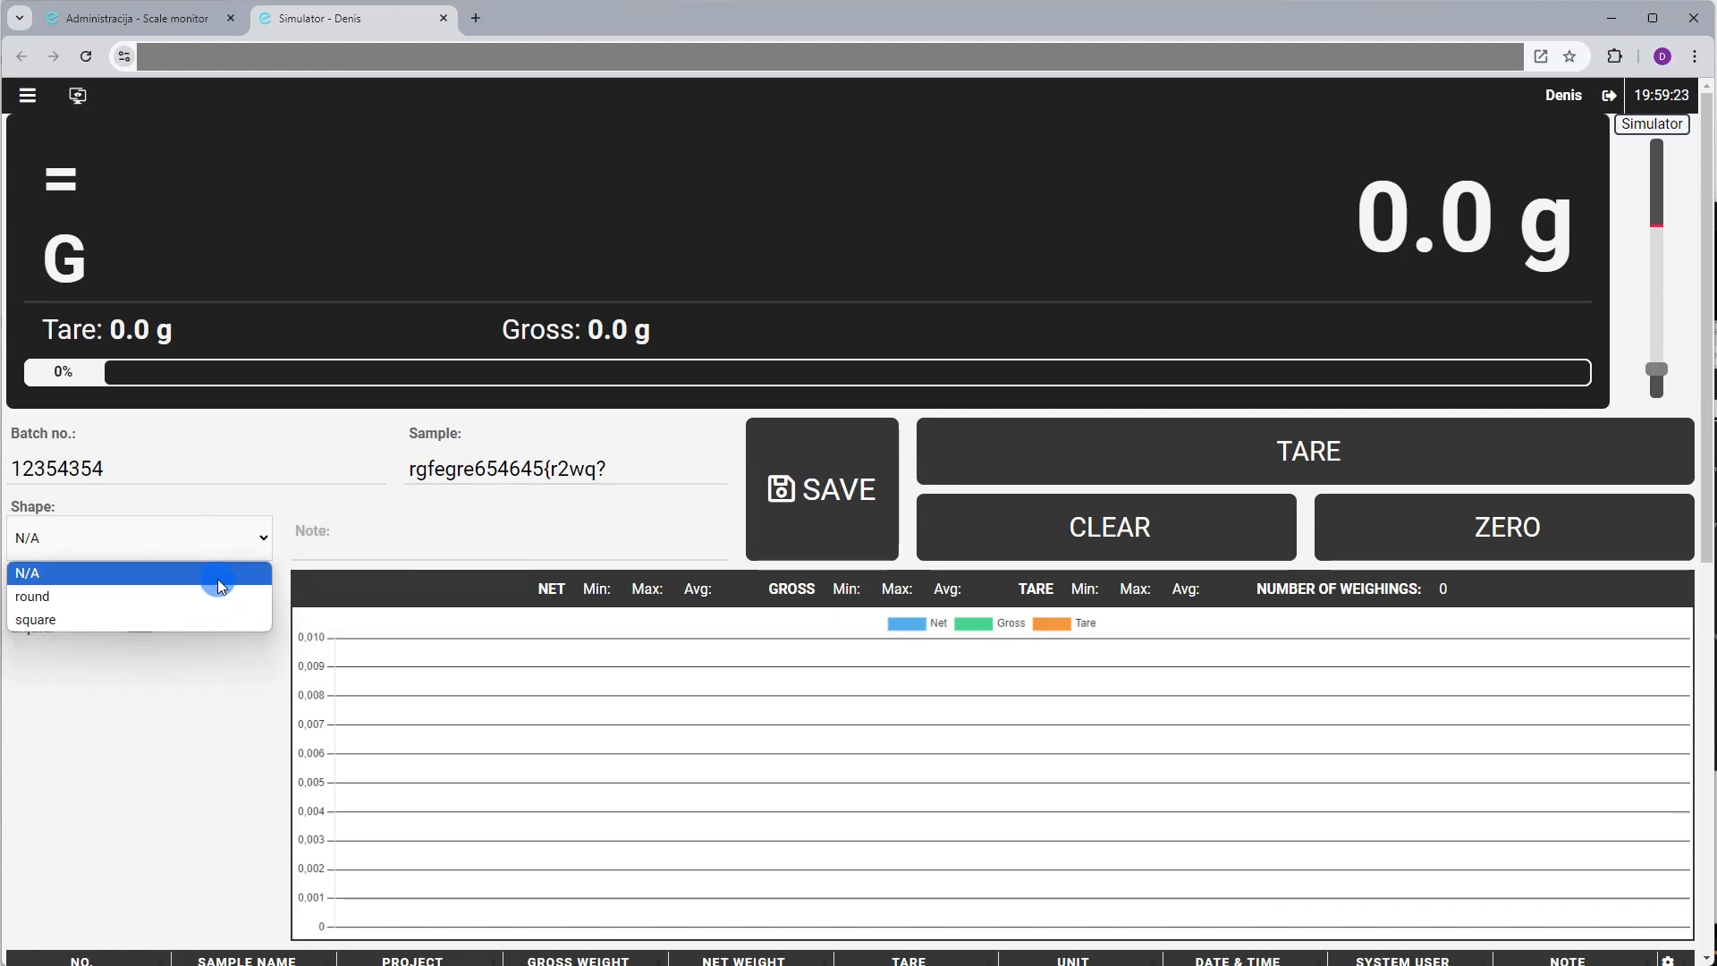
left_click(395, 526)
left_click(389, 535)
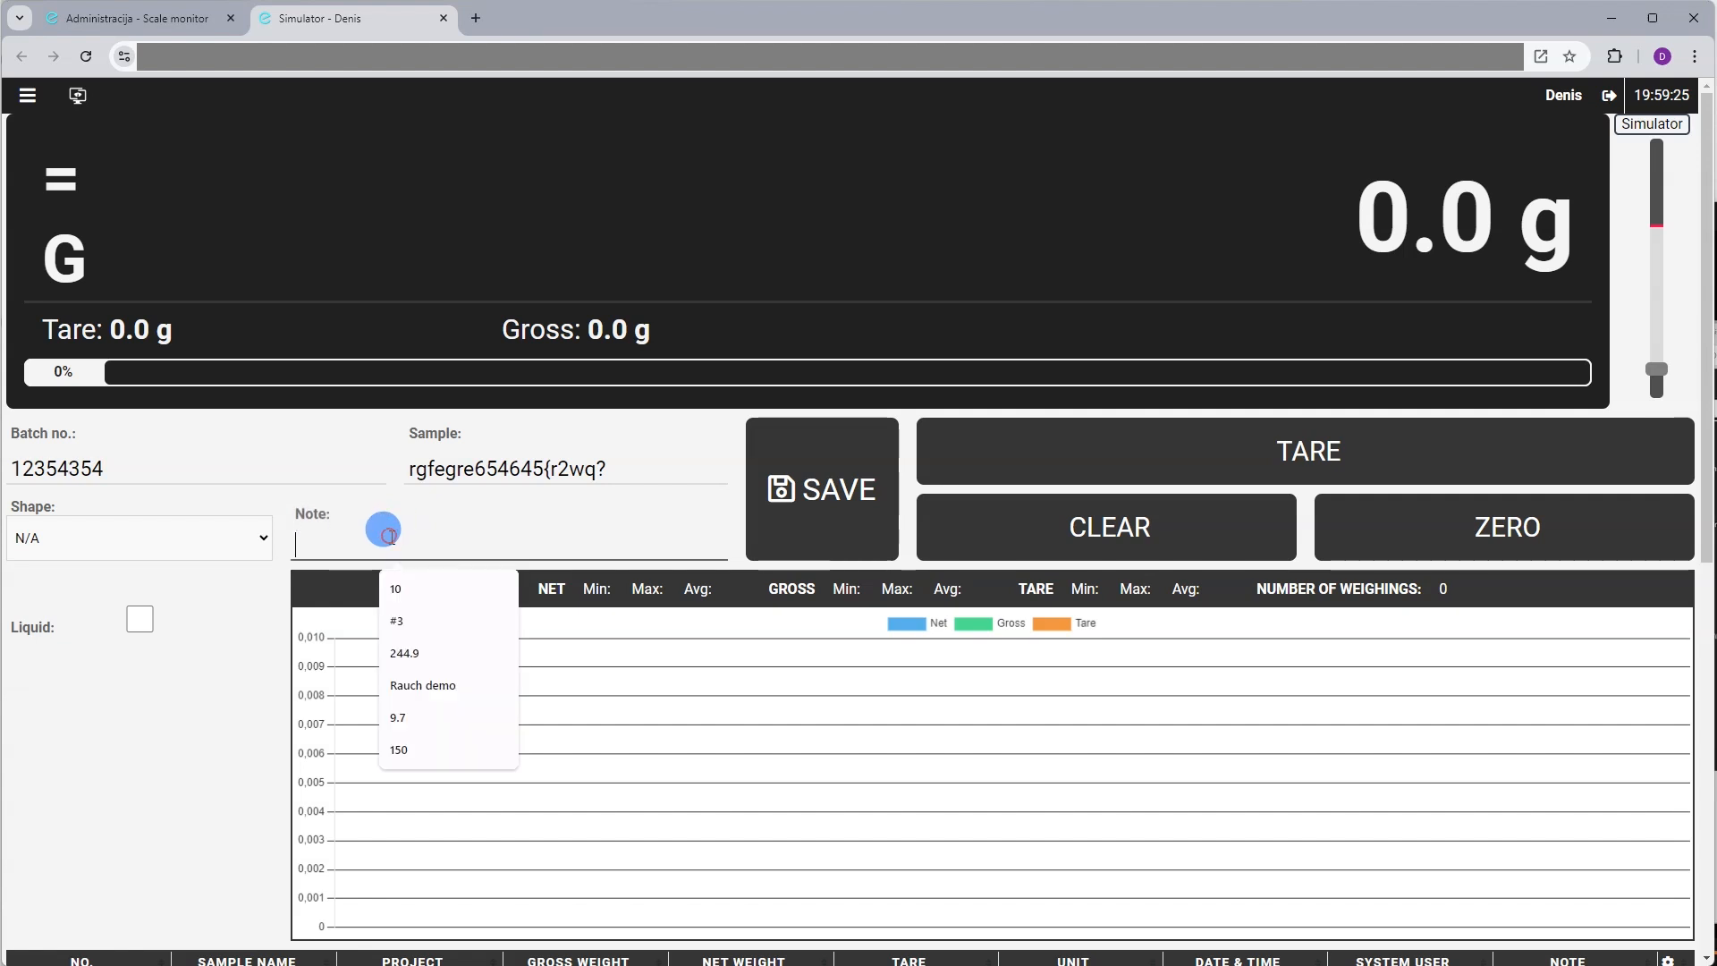
type("r32r23")
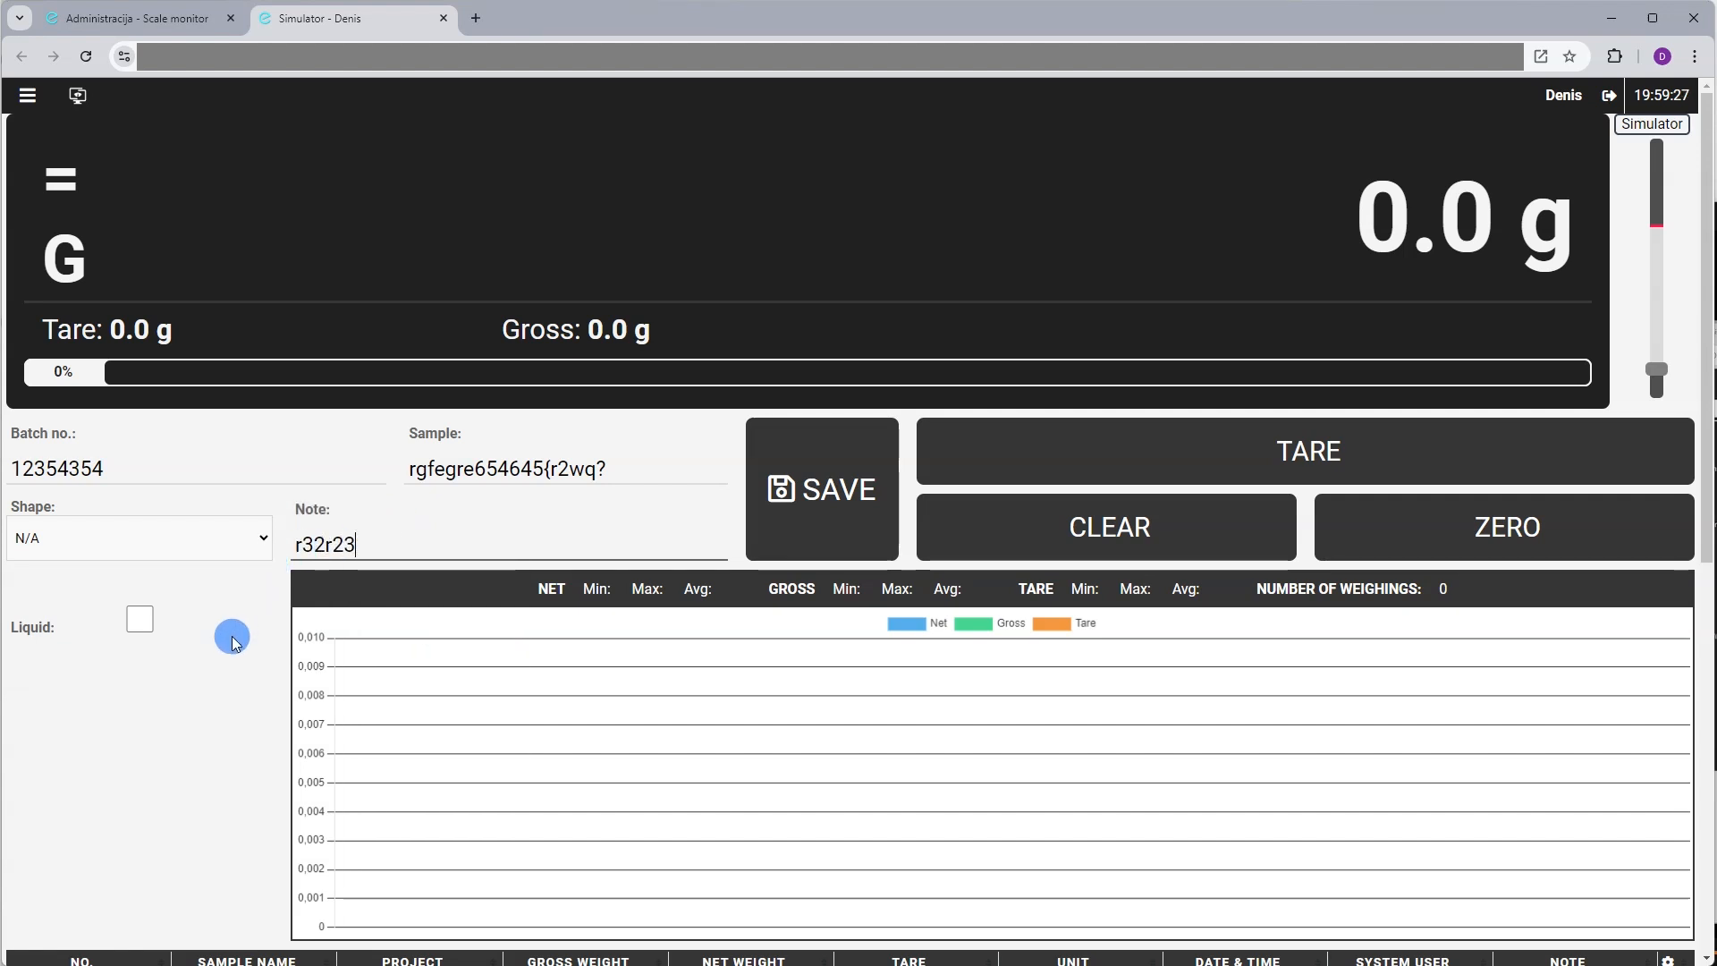
left_click(141, 622)
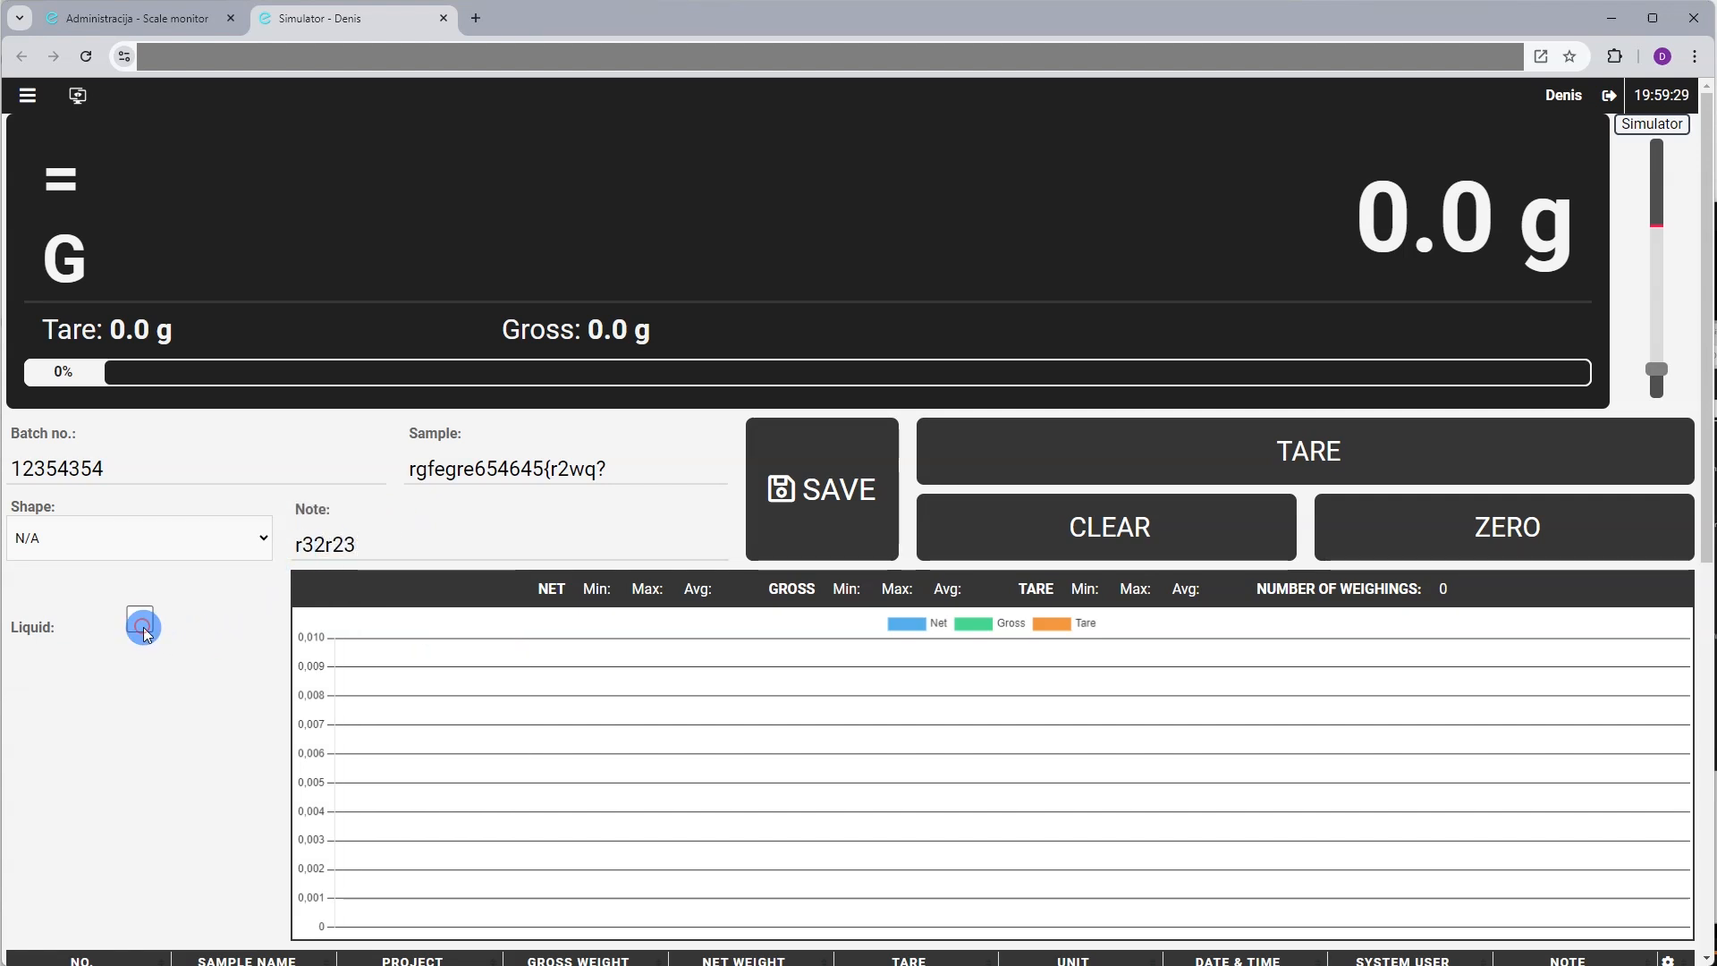
left_click(145, 621)
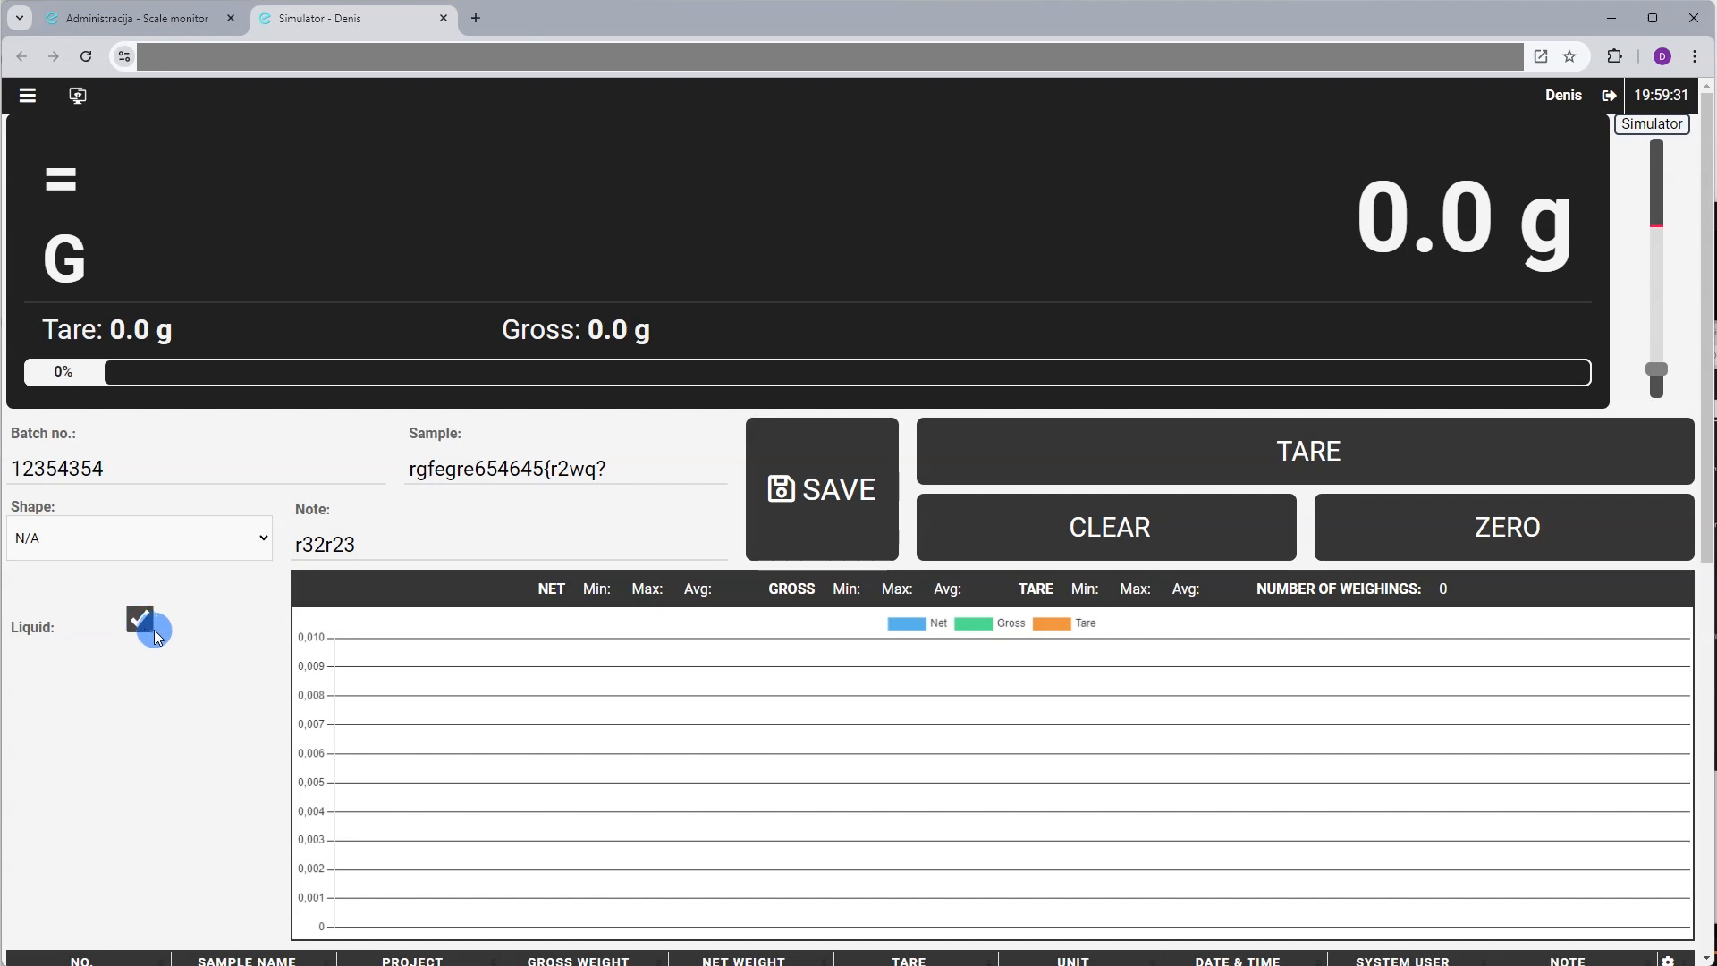
left_click(152, 630)
scroll(245, 655, "down", 2)
scroll(247, 659, "up", 1)
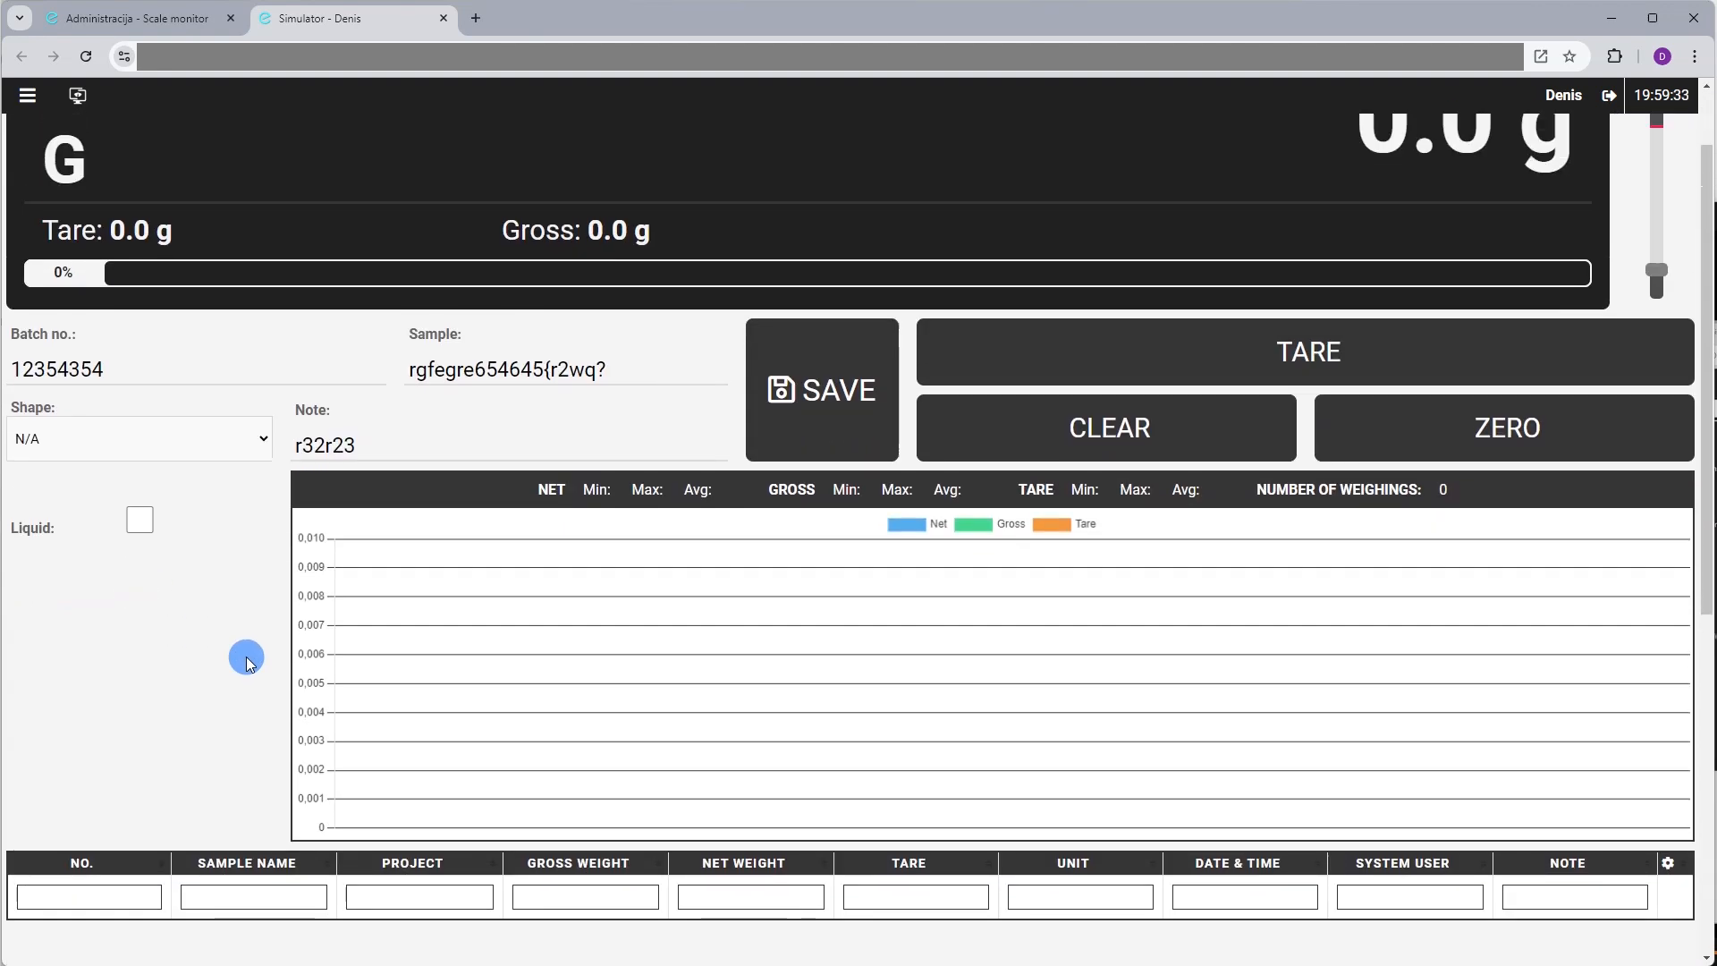
scroll(249, 661, "up", 1)
scroll(246, 657, "down", 4)
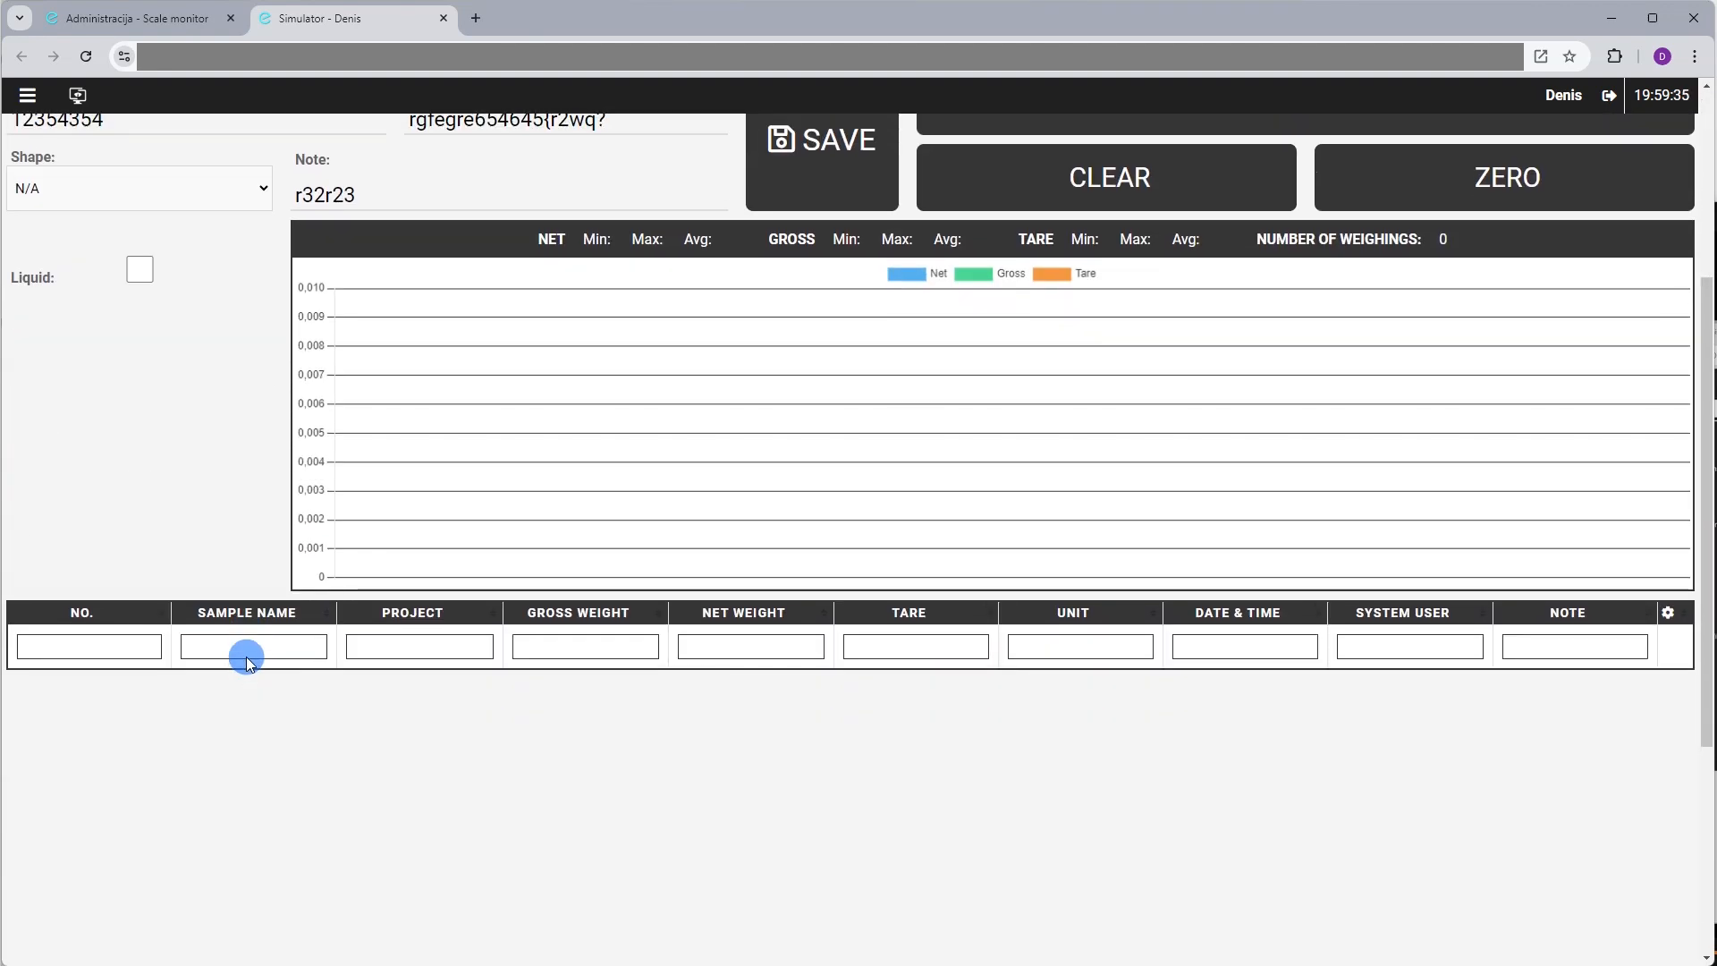
scroll(245, 659, "up", 4)
left_click(338, 544)
key("ctrl+a")
key("BackSpace")
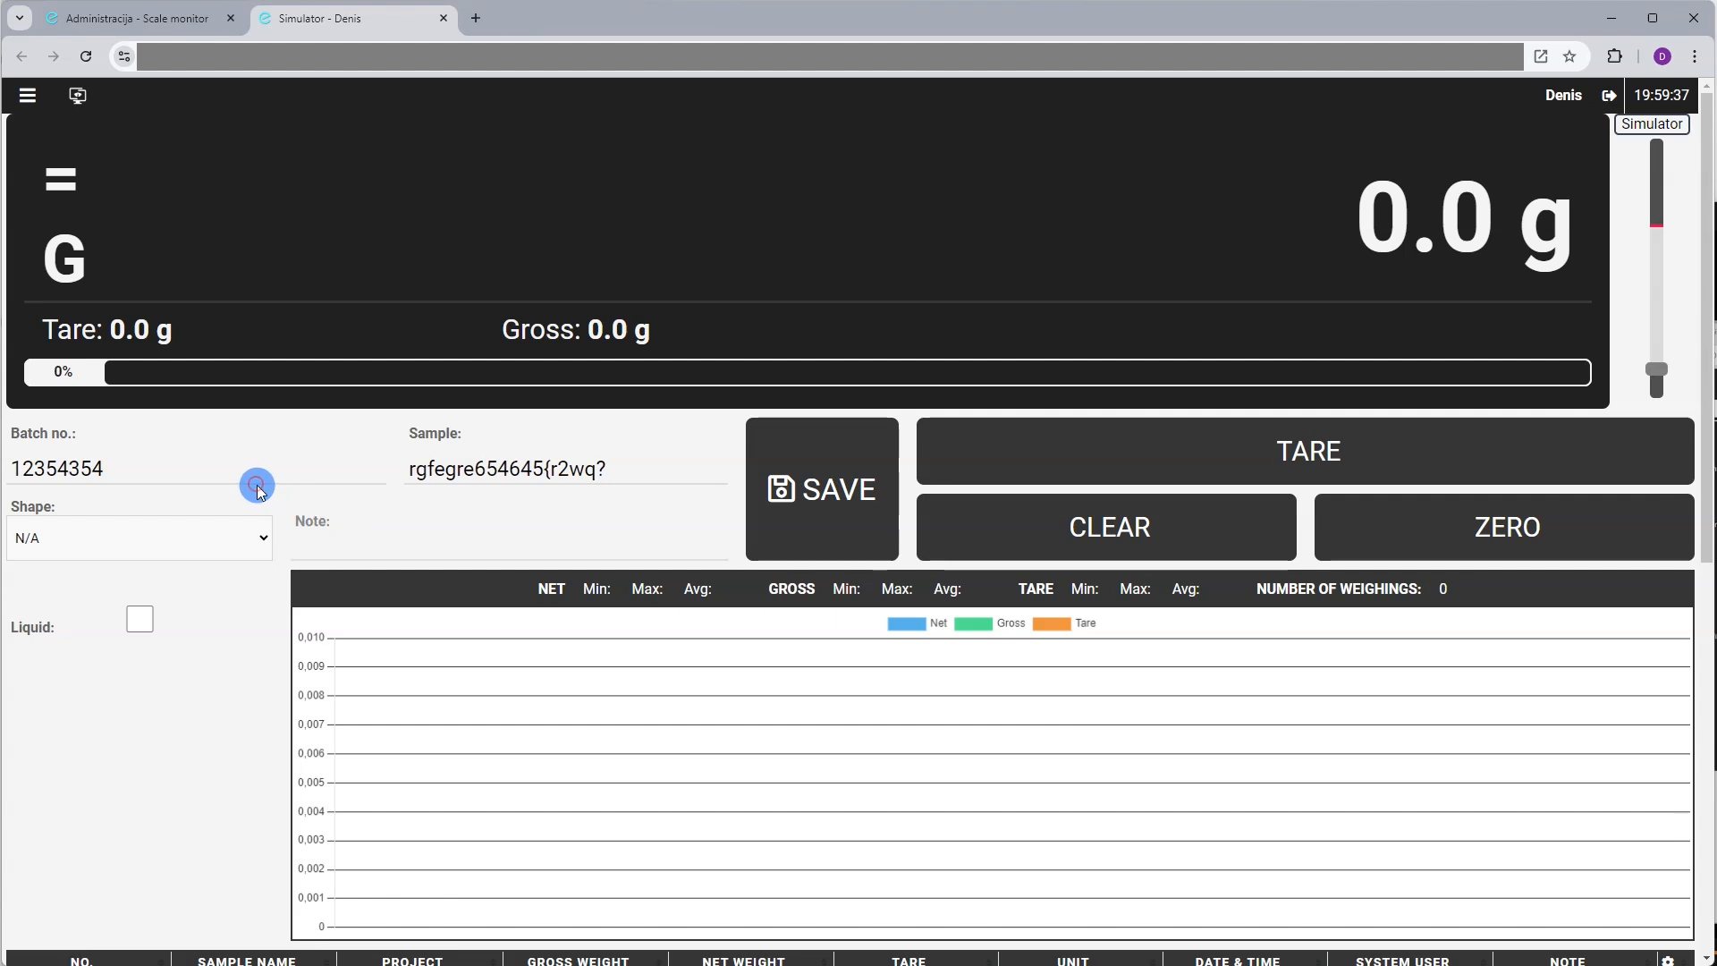
double_click(250, 474)
key("BackSpace")
double_click(550, 468)
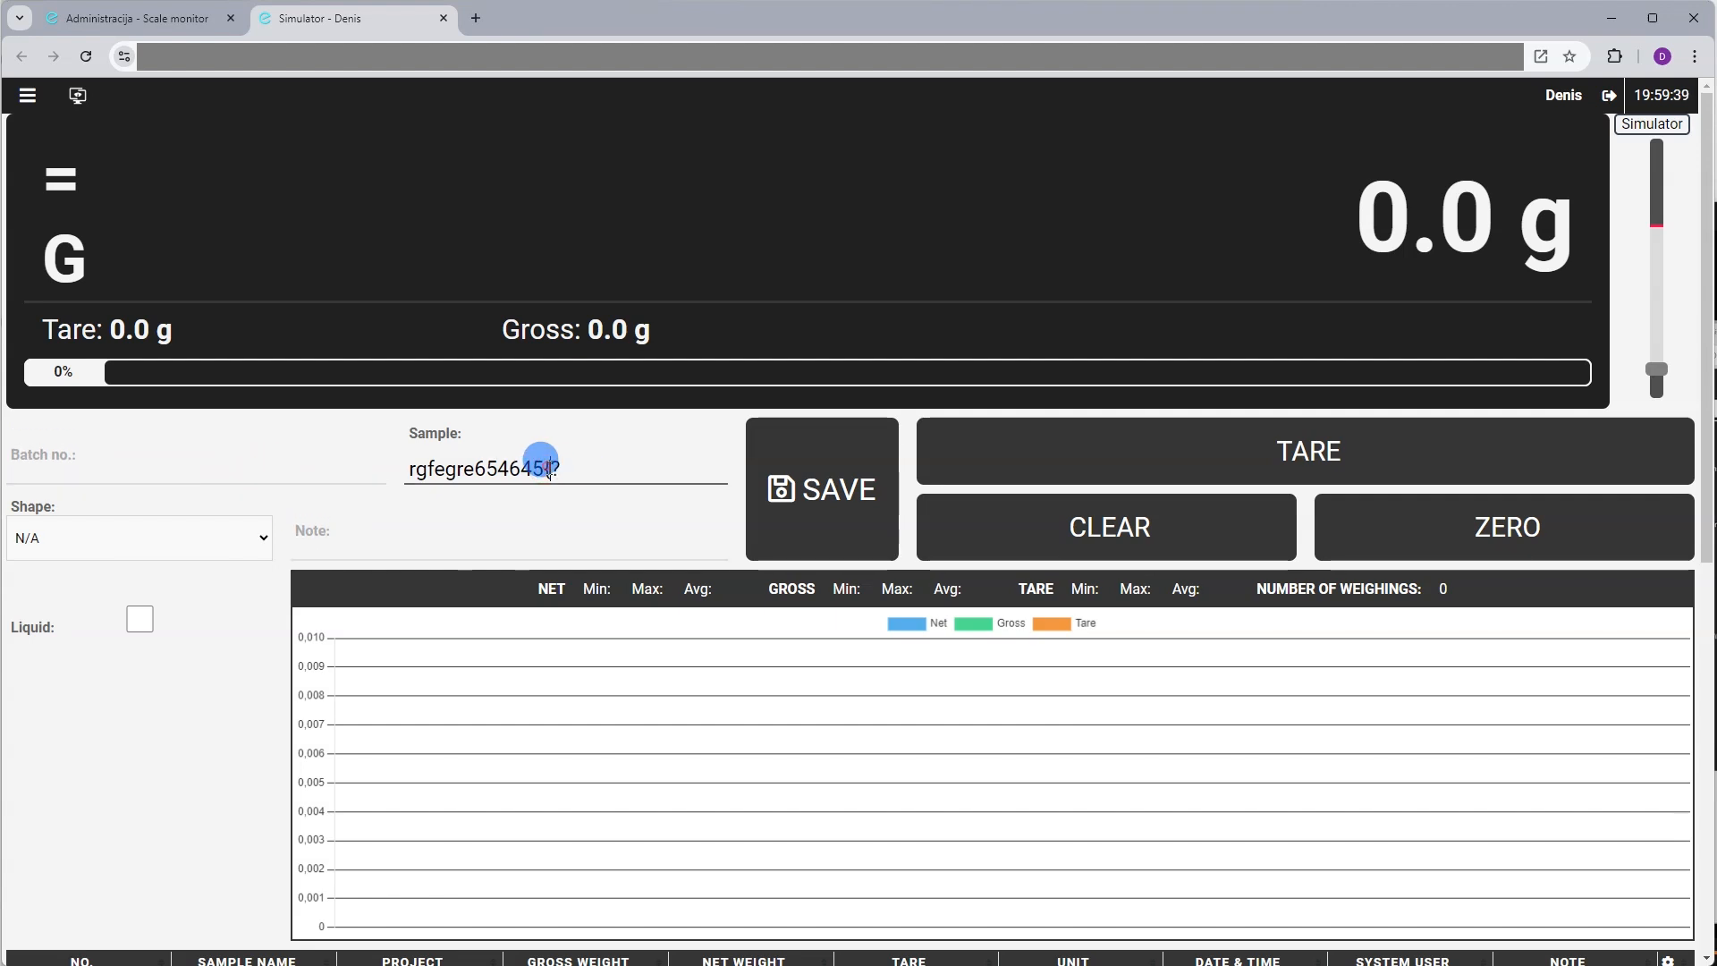
key("BackSpace")
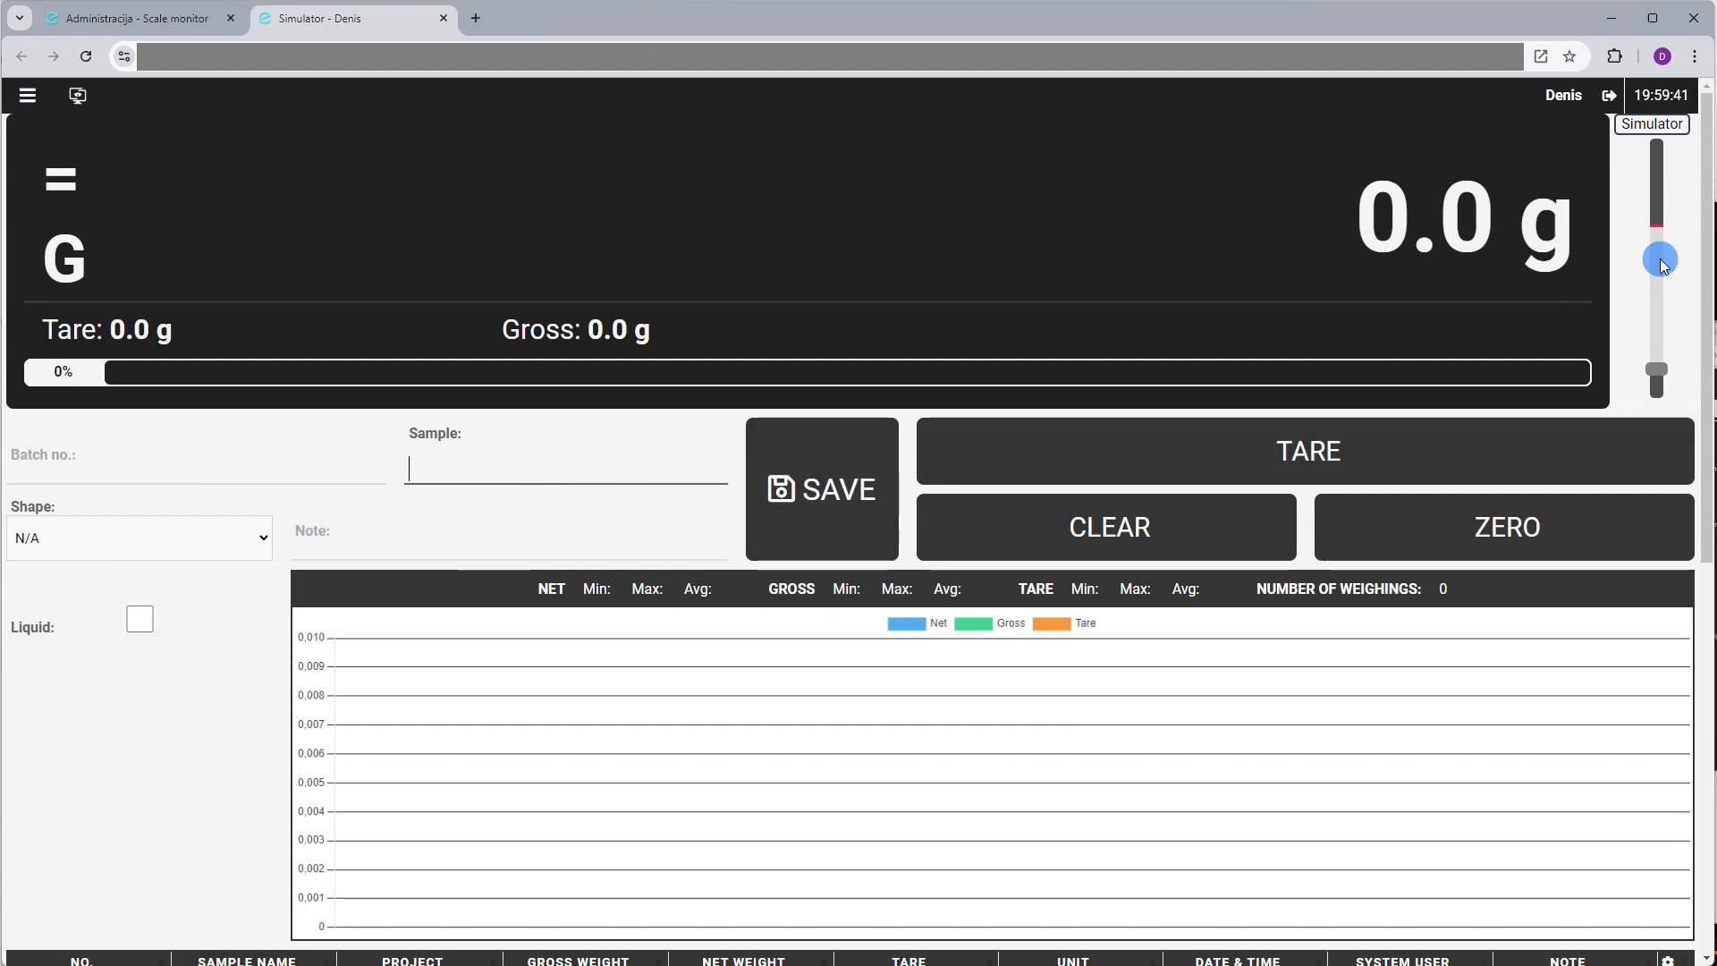
left_click(1658, 333)
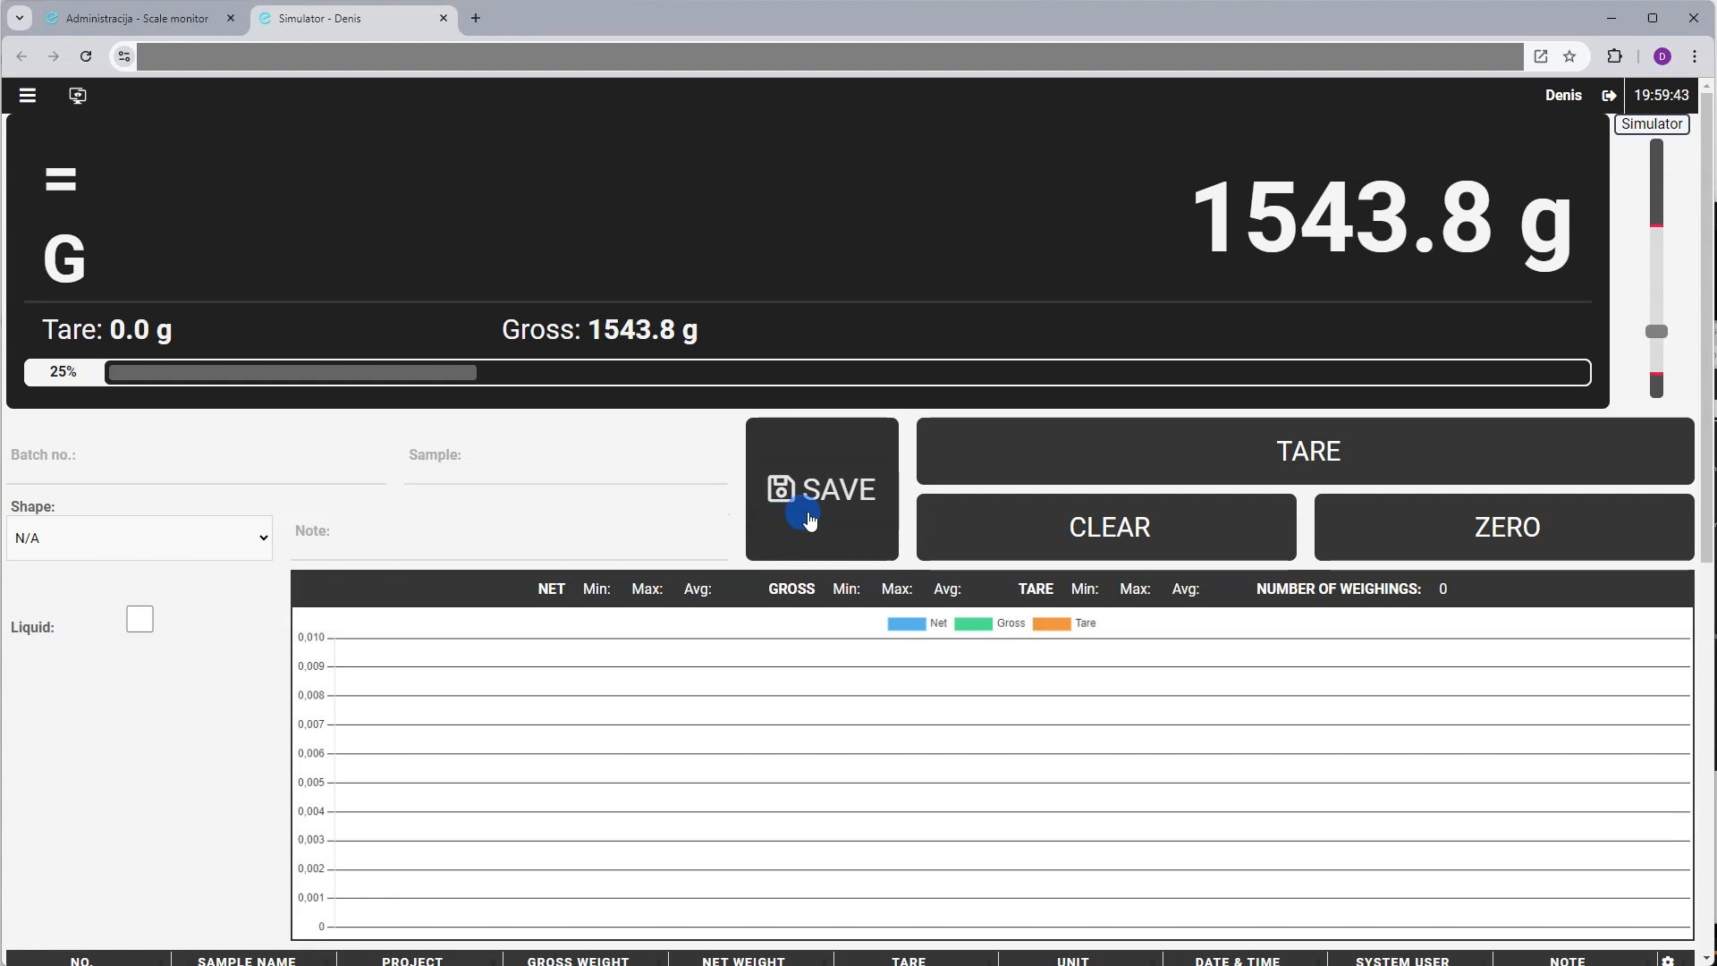
left_click(809, 520)
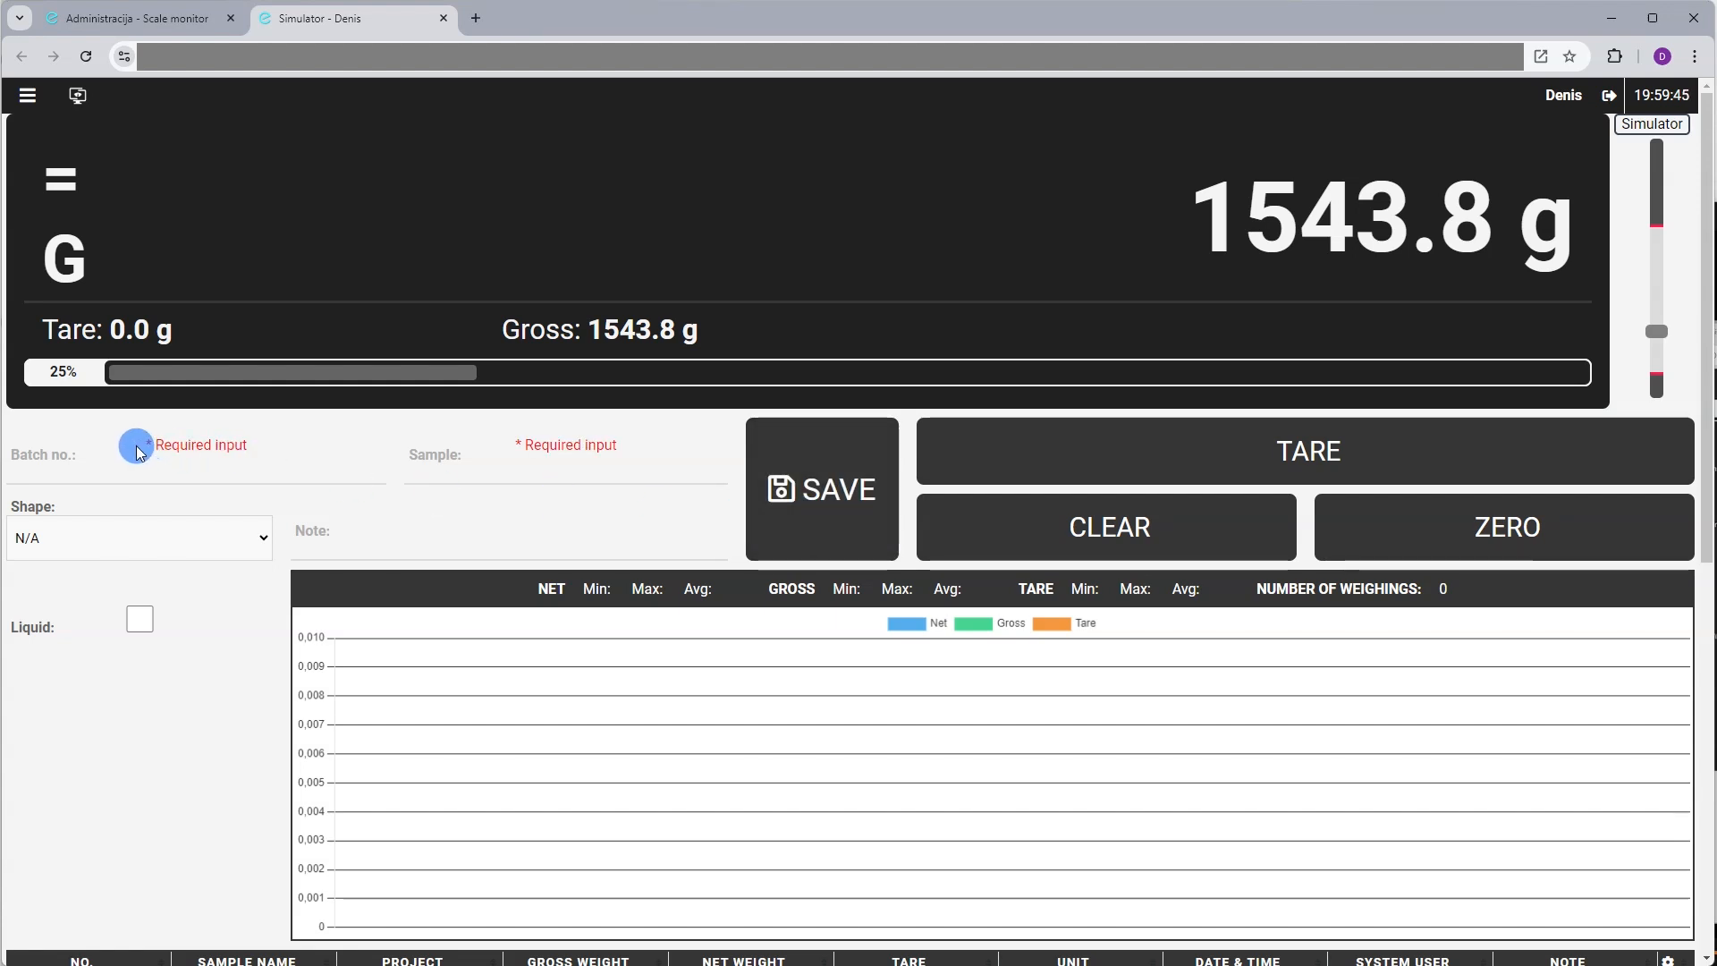
left_click_drag(148, 451, 269, 447)
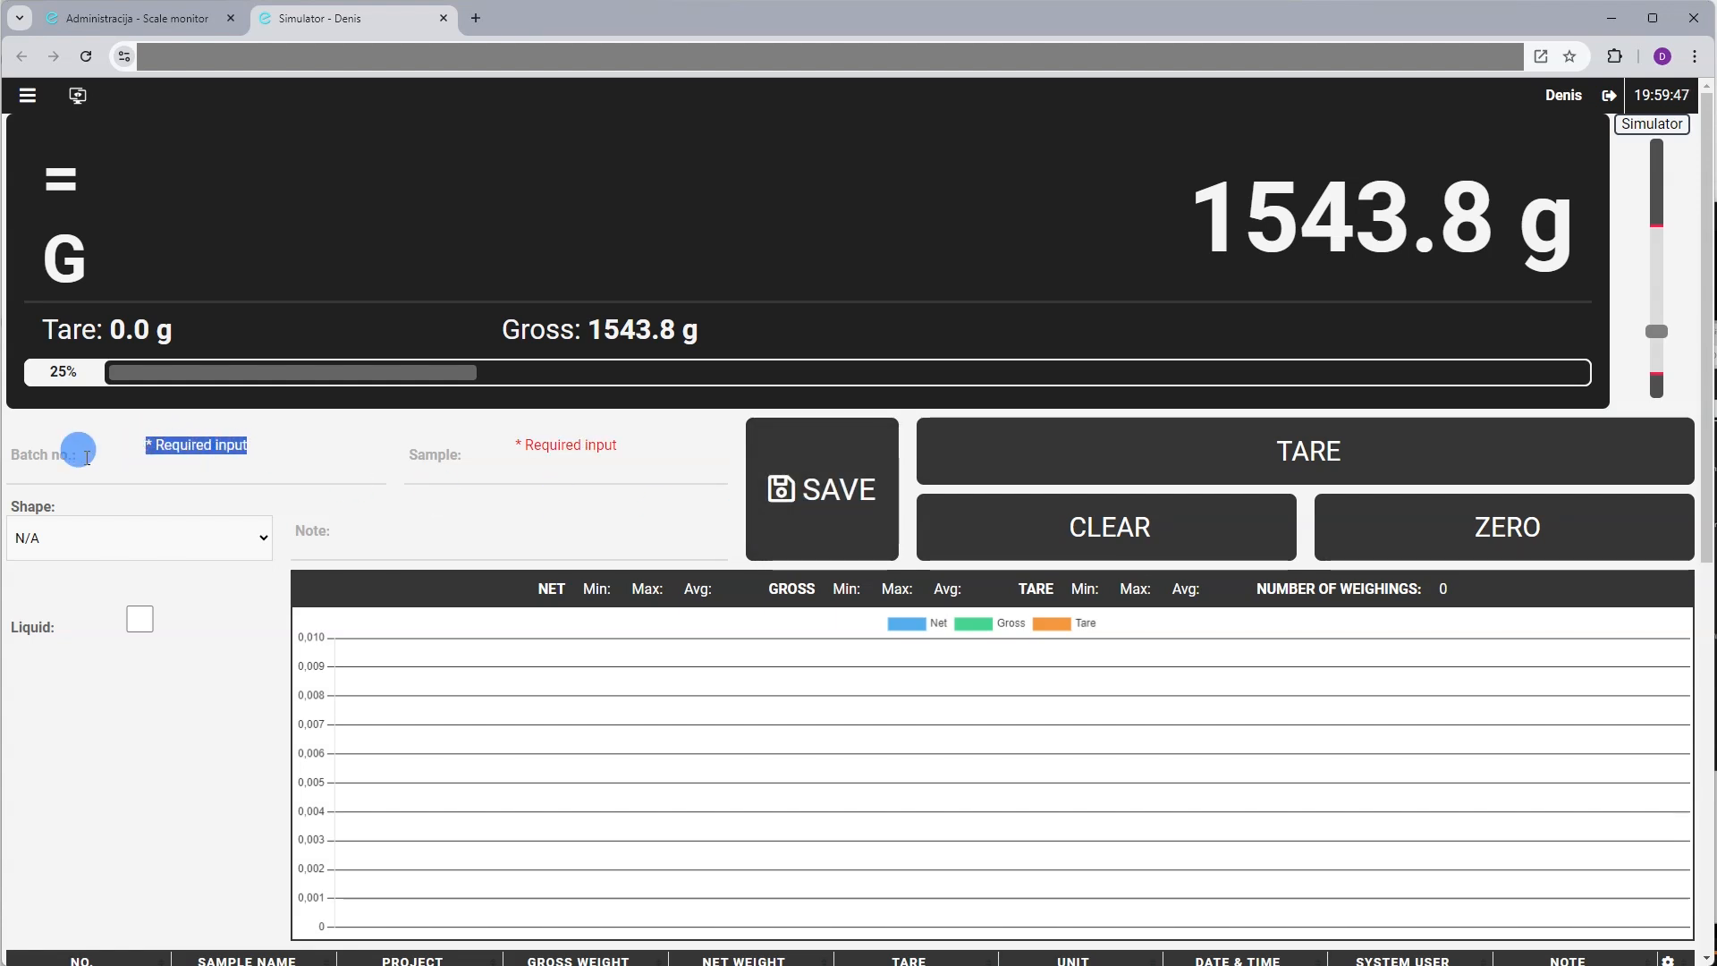
left_click(51, 458)
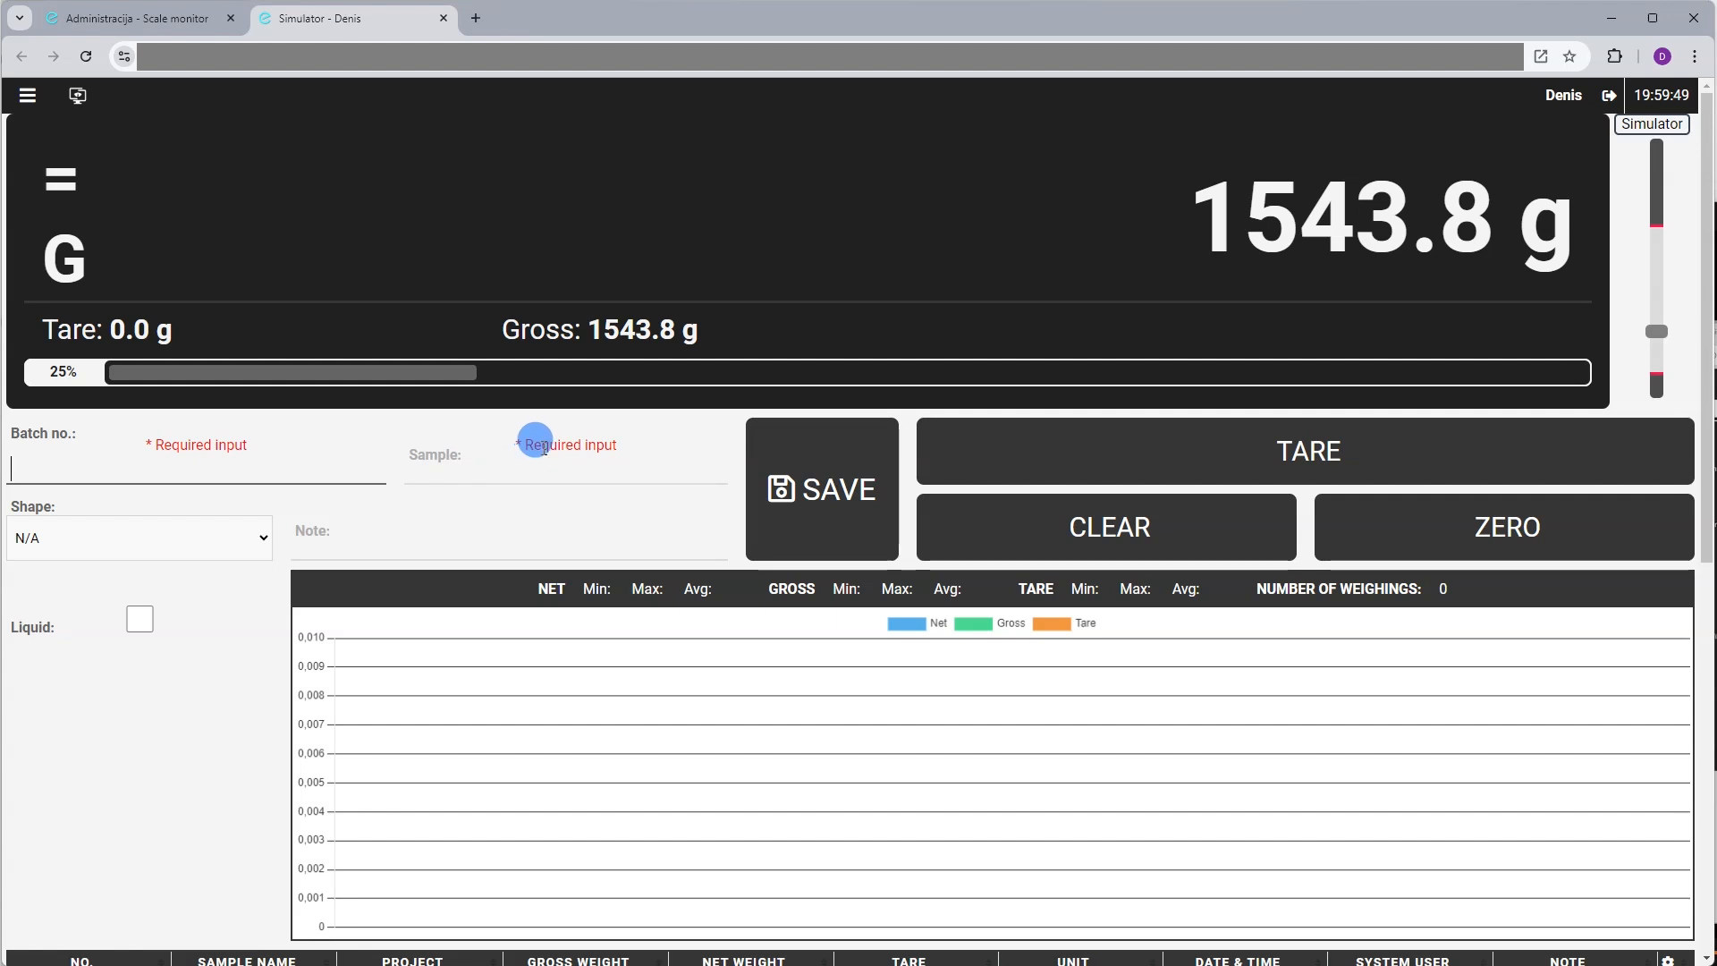
left_click(476, 451)
left_click_drag(526, 447, 667, 453)
left_click(667, 452)
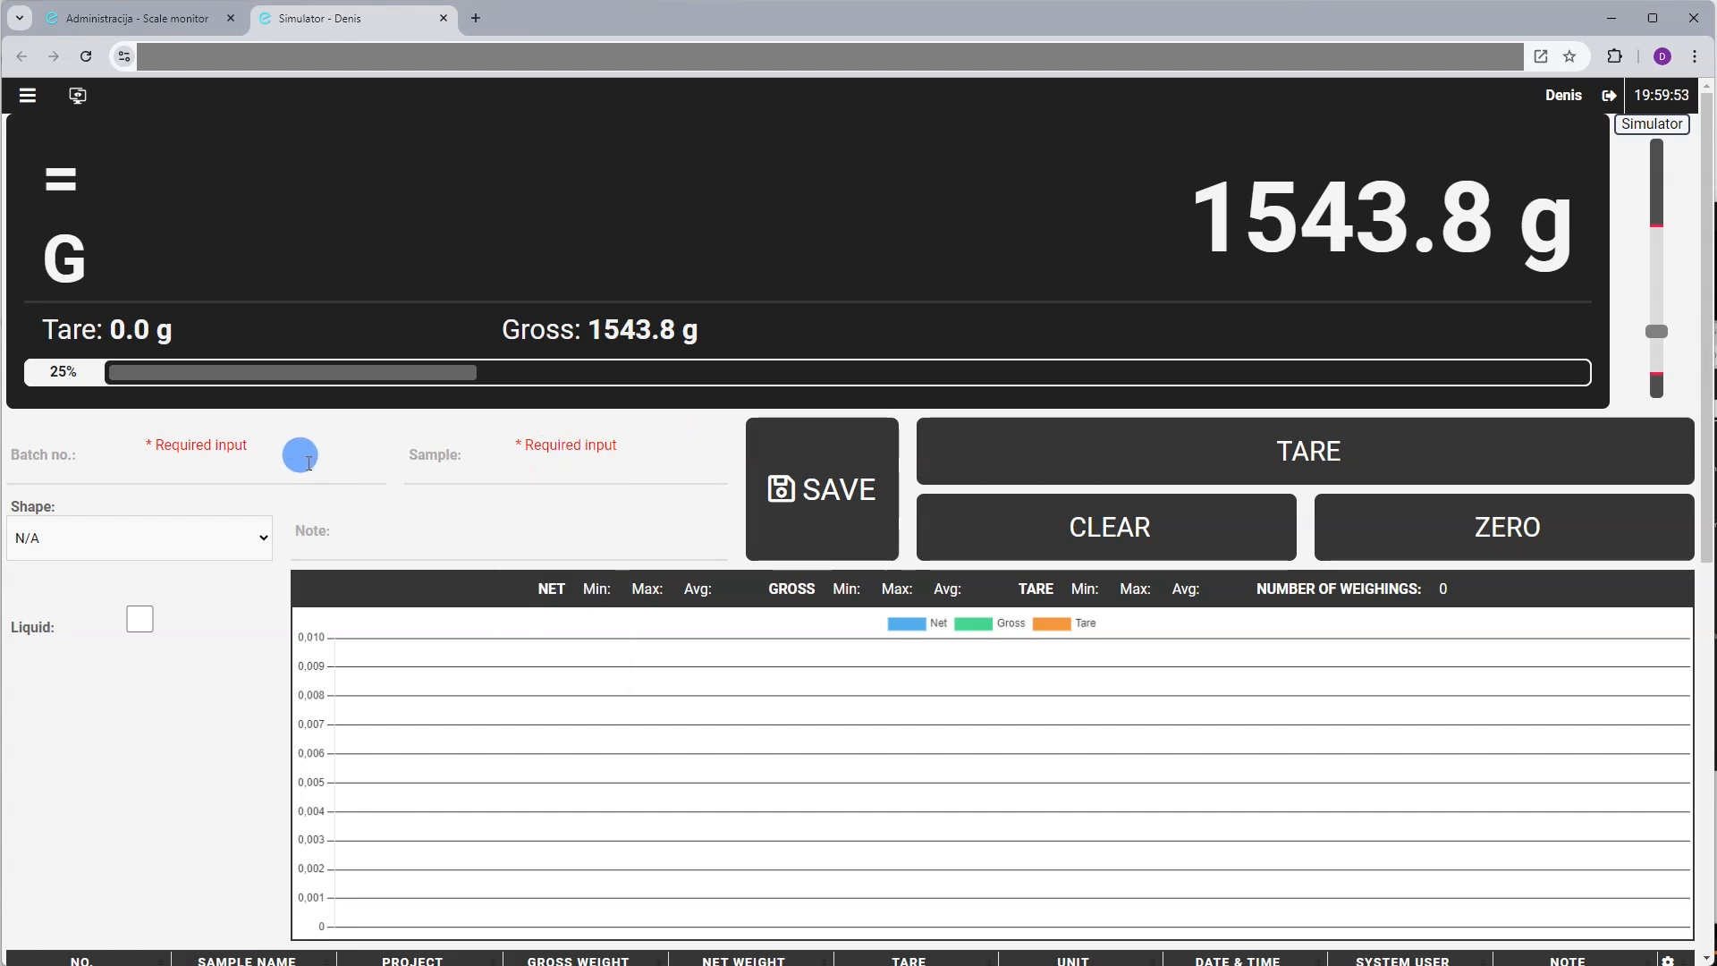
left_click(176, 463)
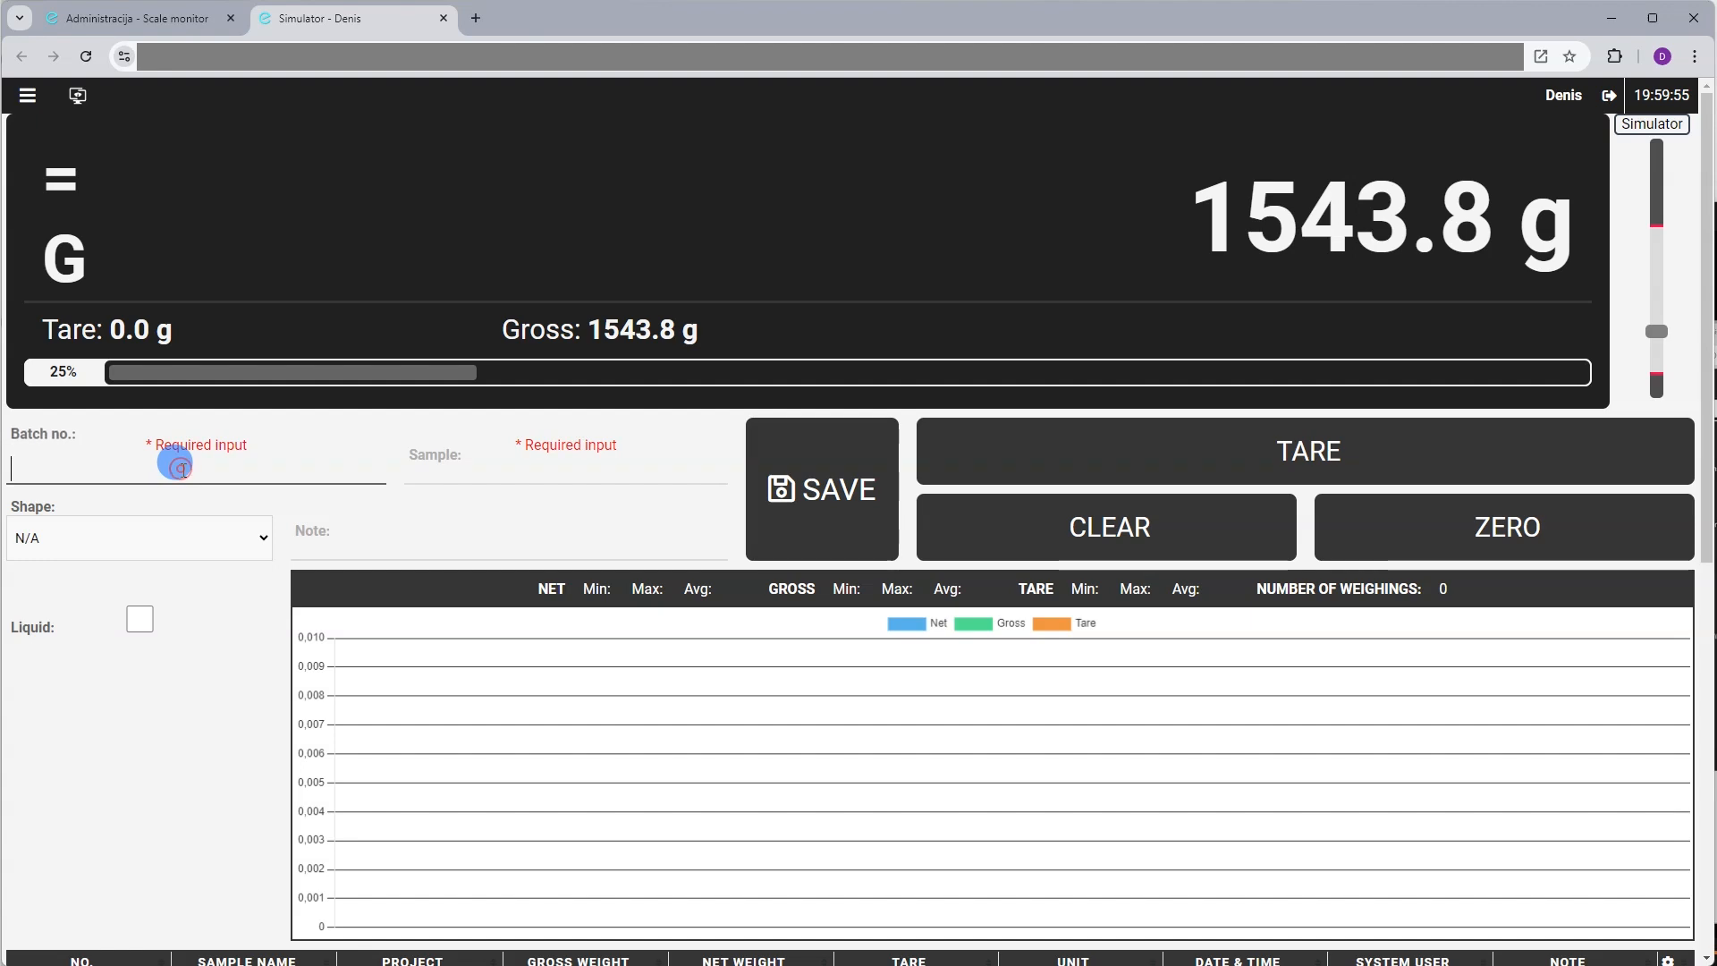
left_click(491, 453)
scroll(336, 535, "down", 3)
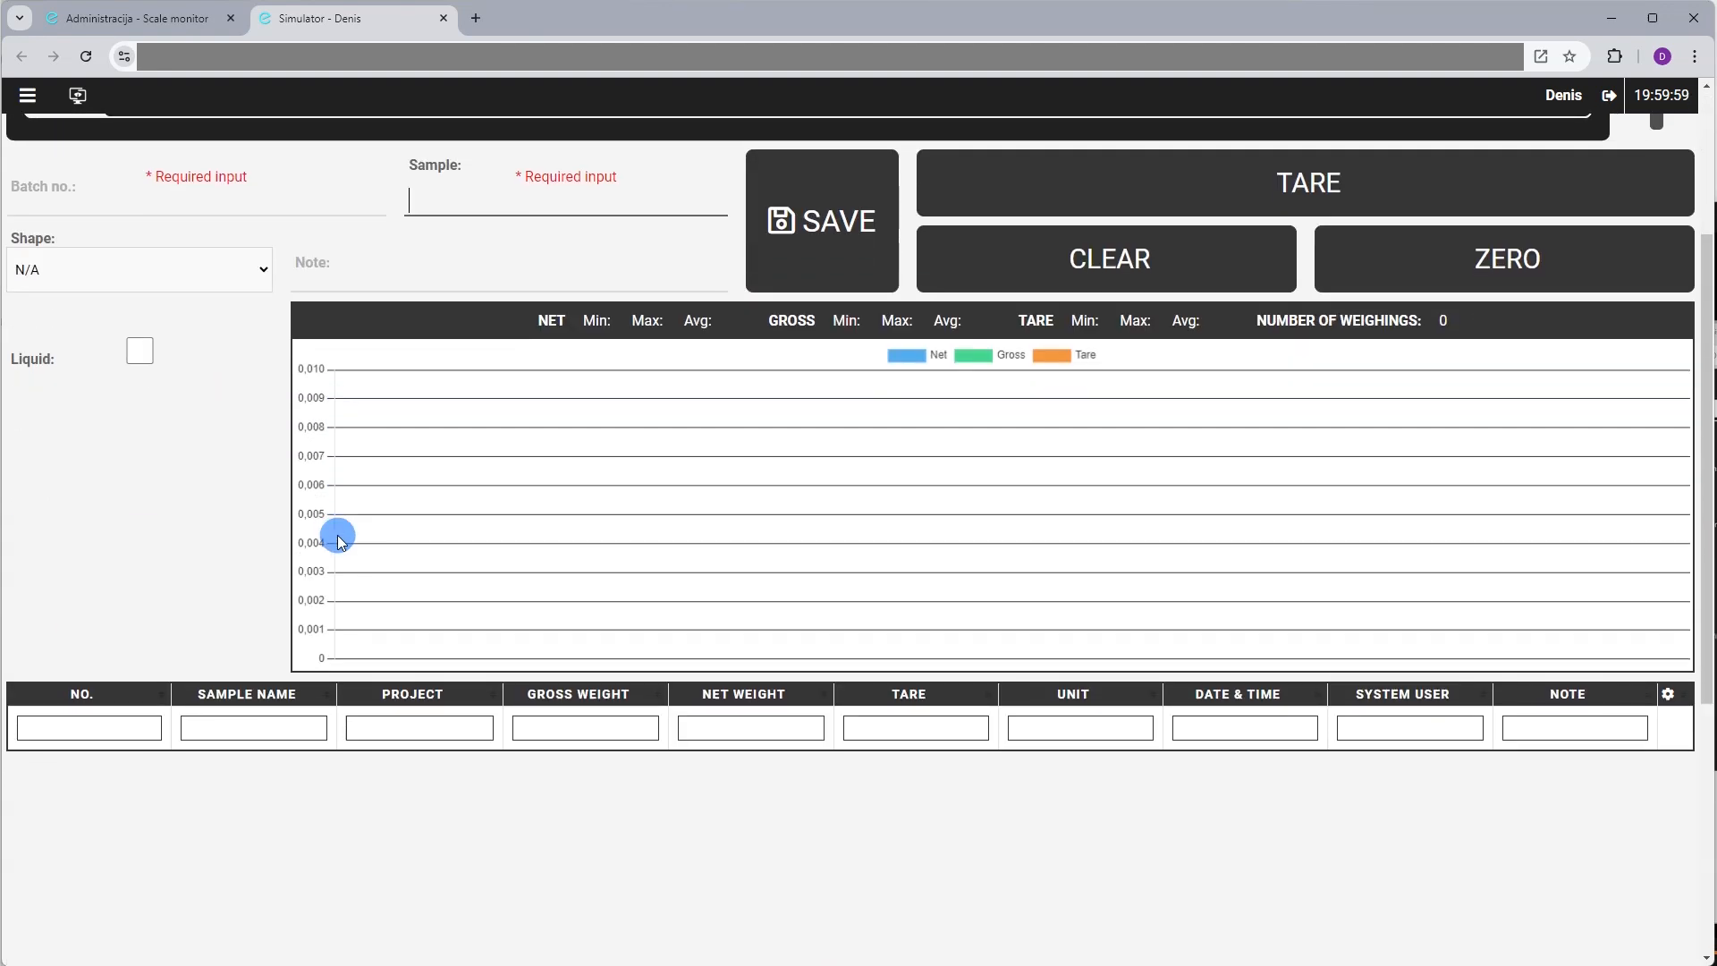
scroll(337, 534, "up", 3)
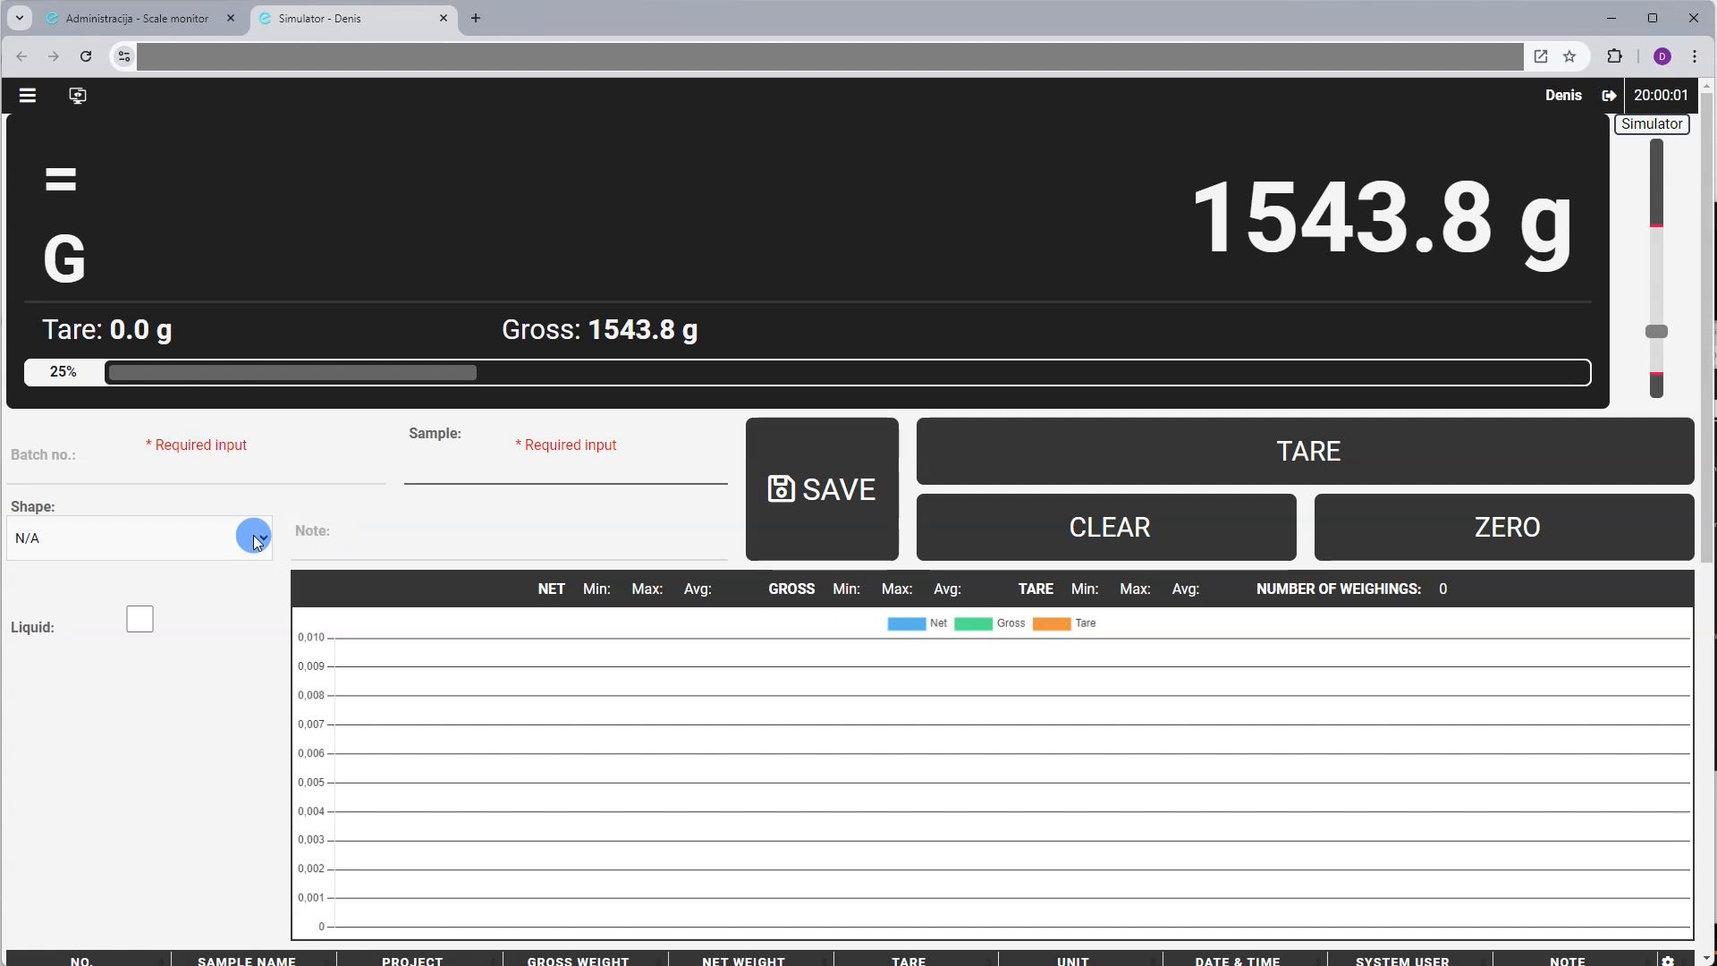
scroll(121, 479, "down", 2)
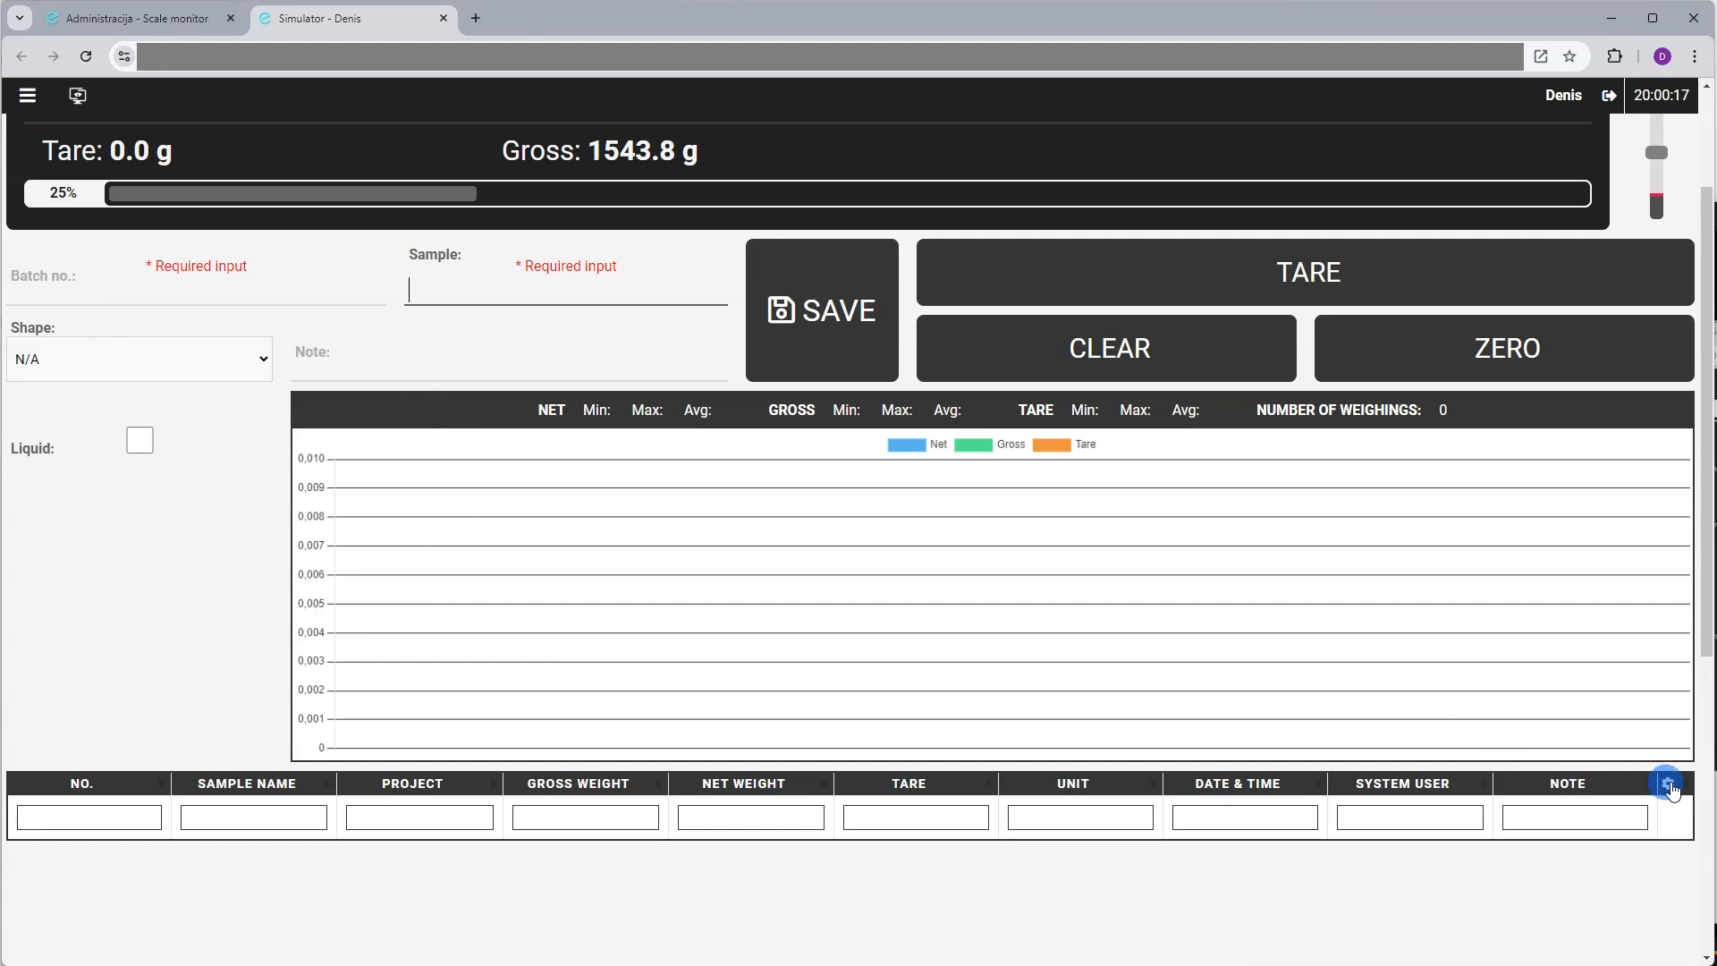
Add Batch no. as the first table column and remove the Sample name and Project columns
left_click(1667, 785)
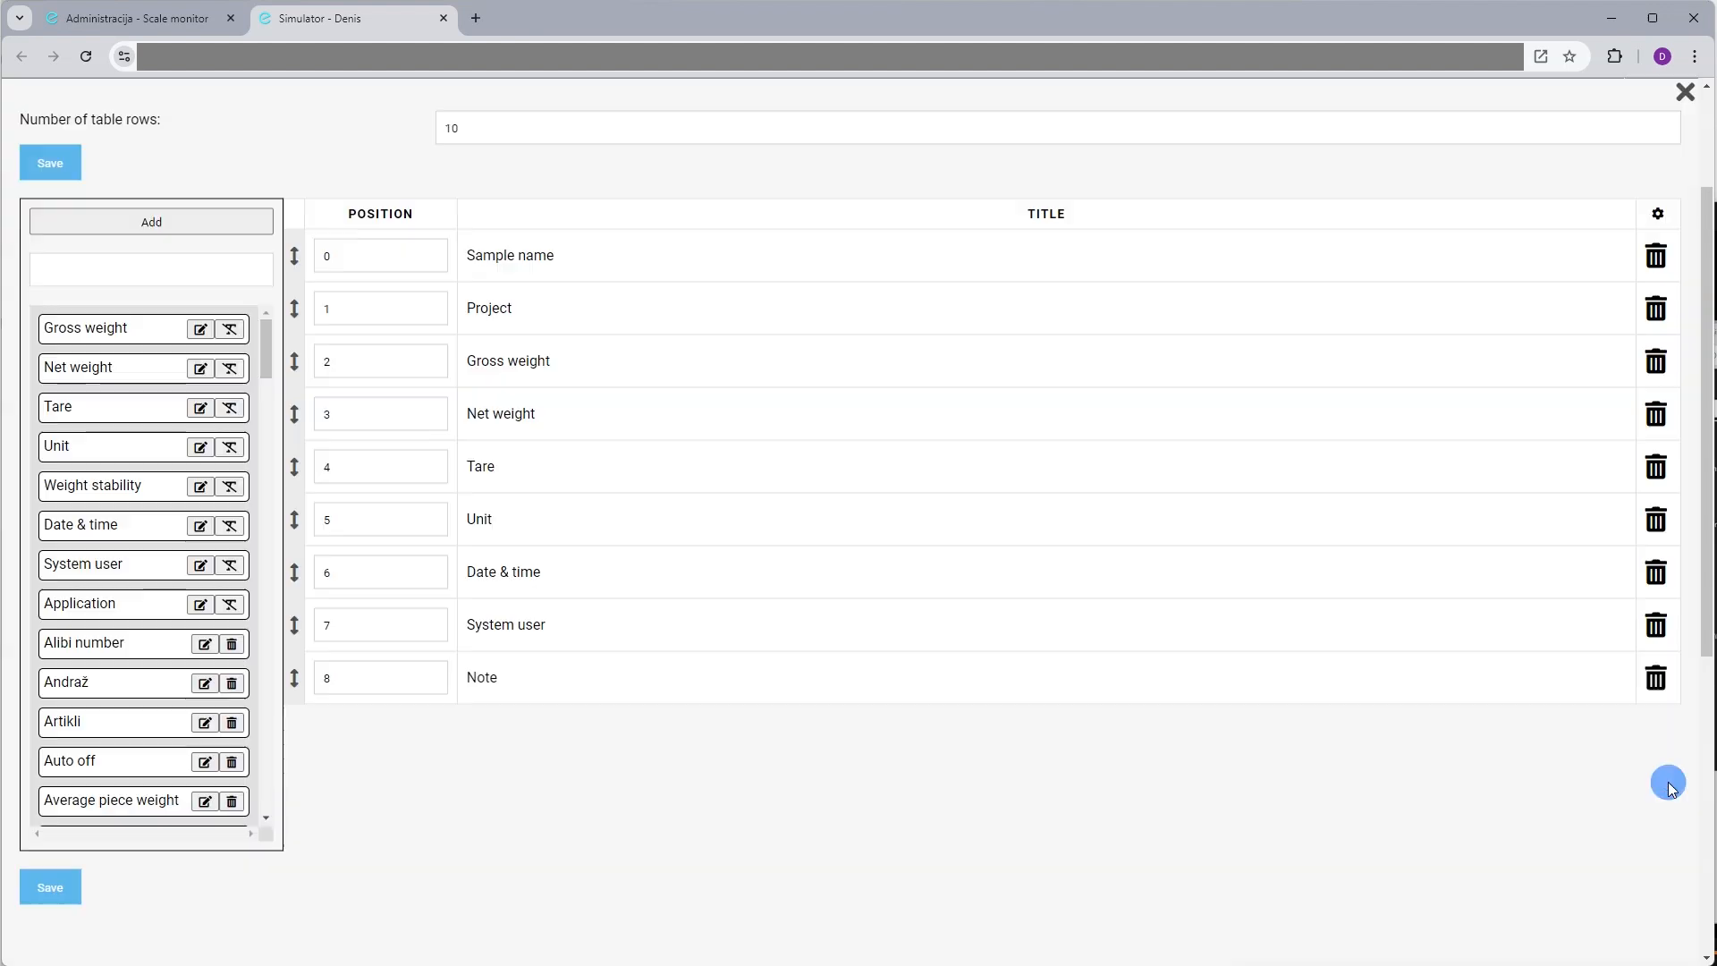
left_click(191, 264)
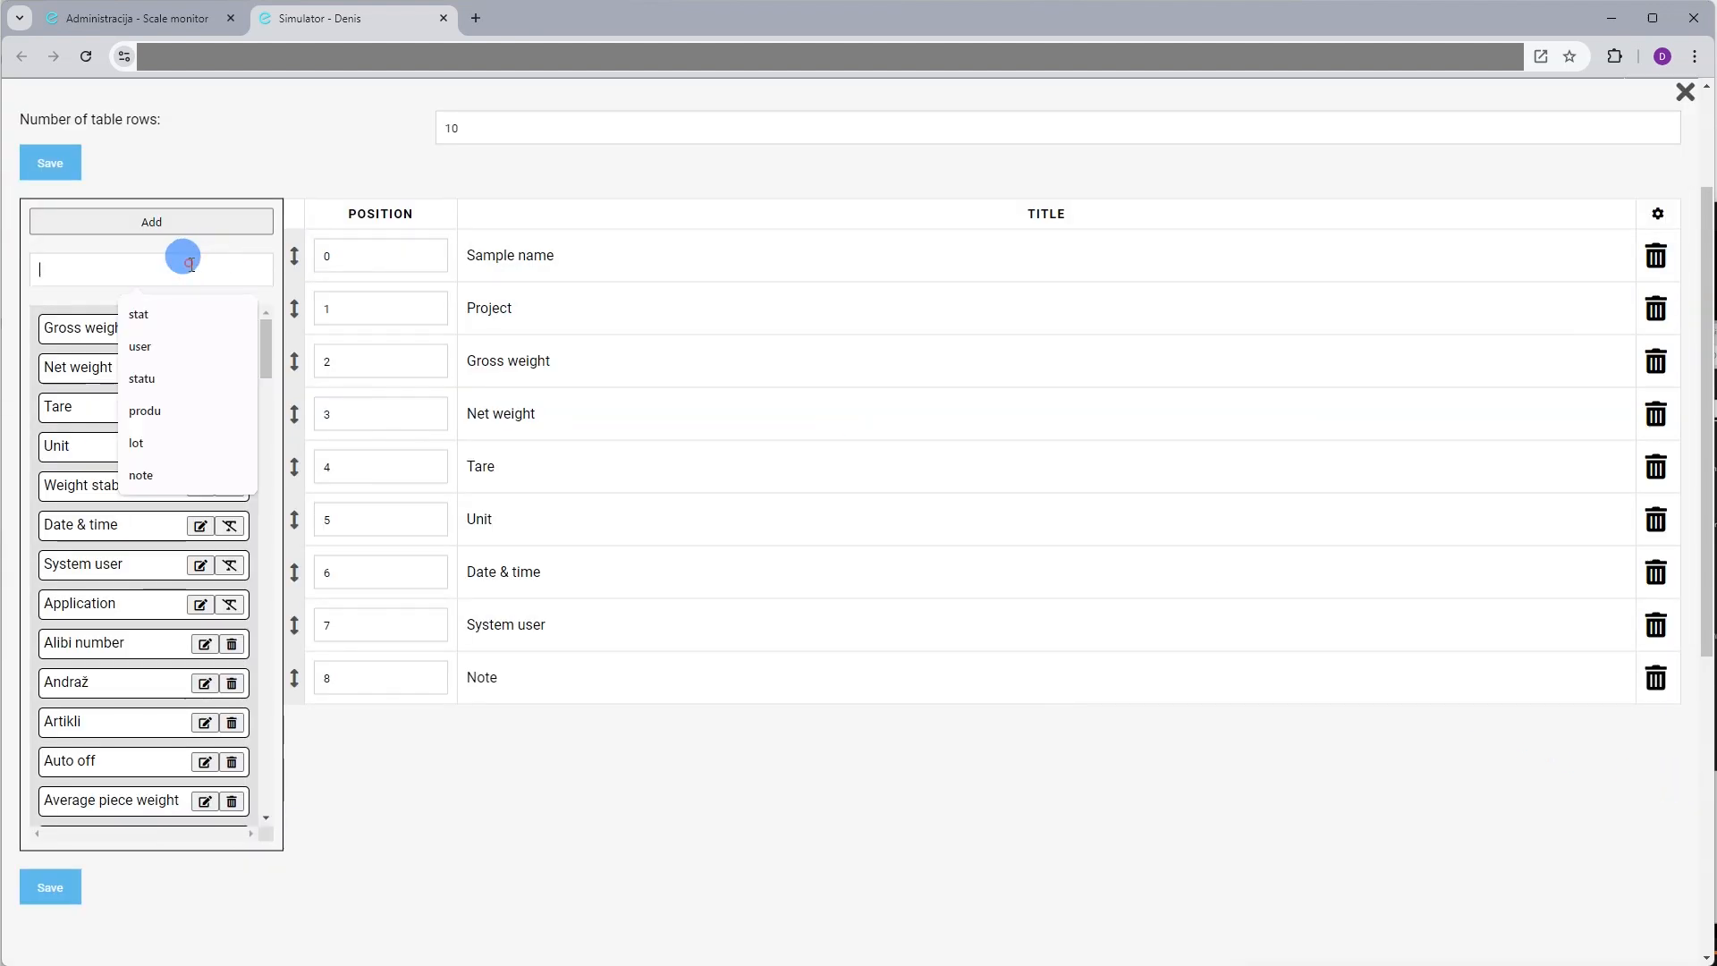
type("batc")
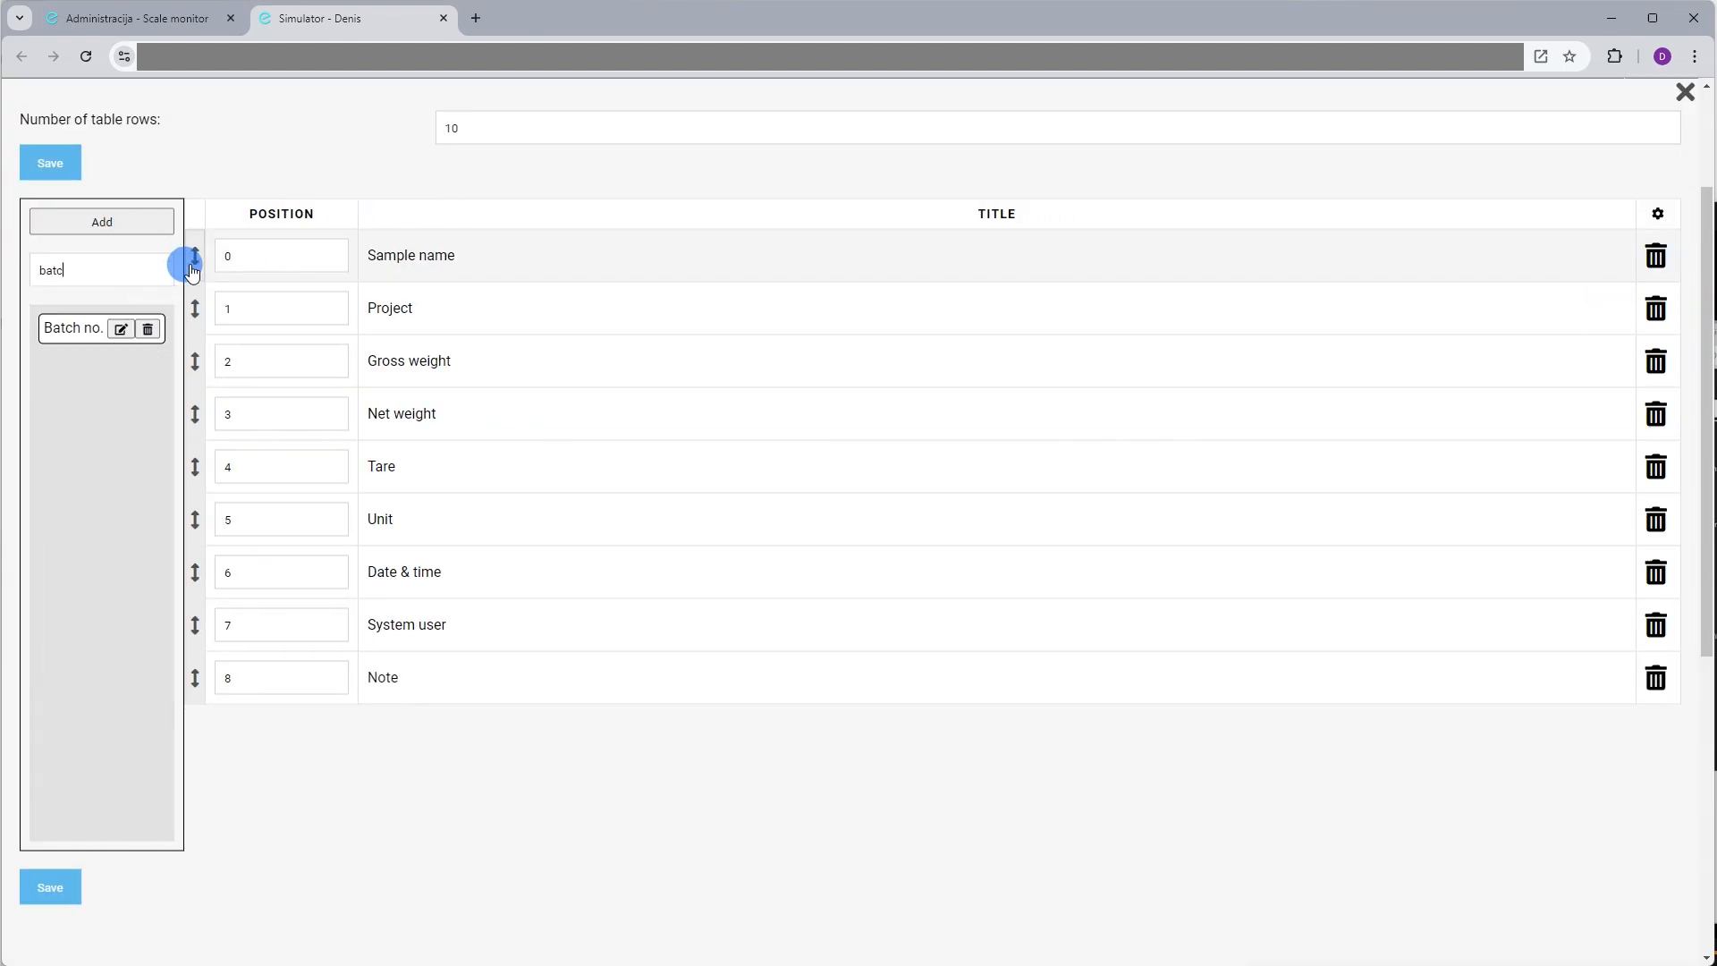
left_click_drag(65, 299, 498, 307)
left_click(1657, 308)
left_click(1657, 309)
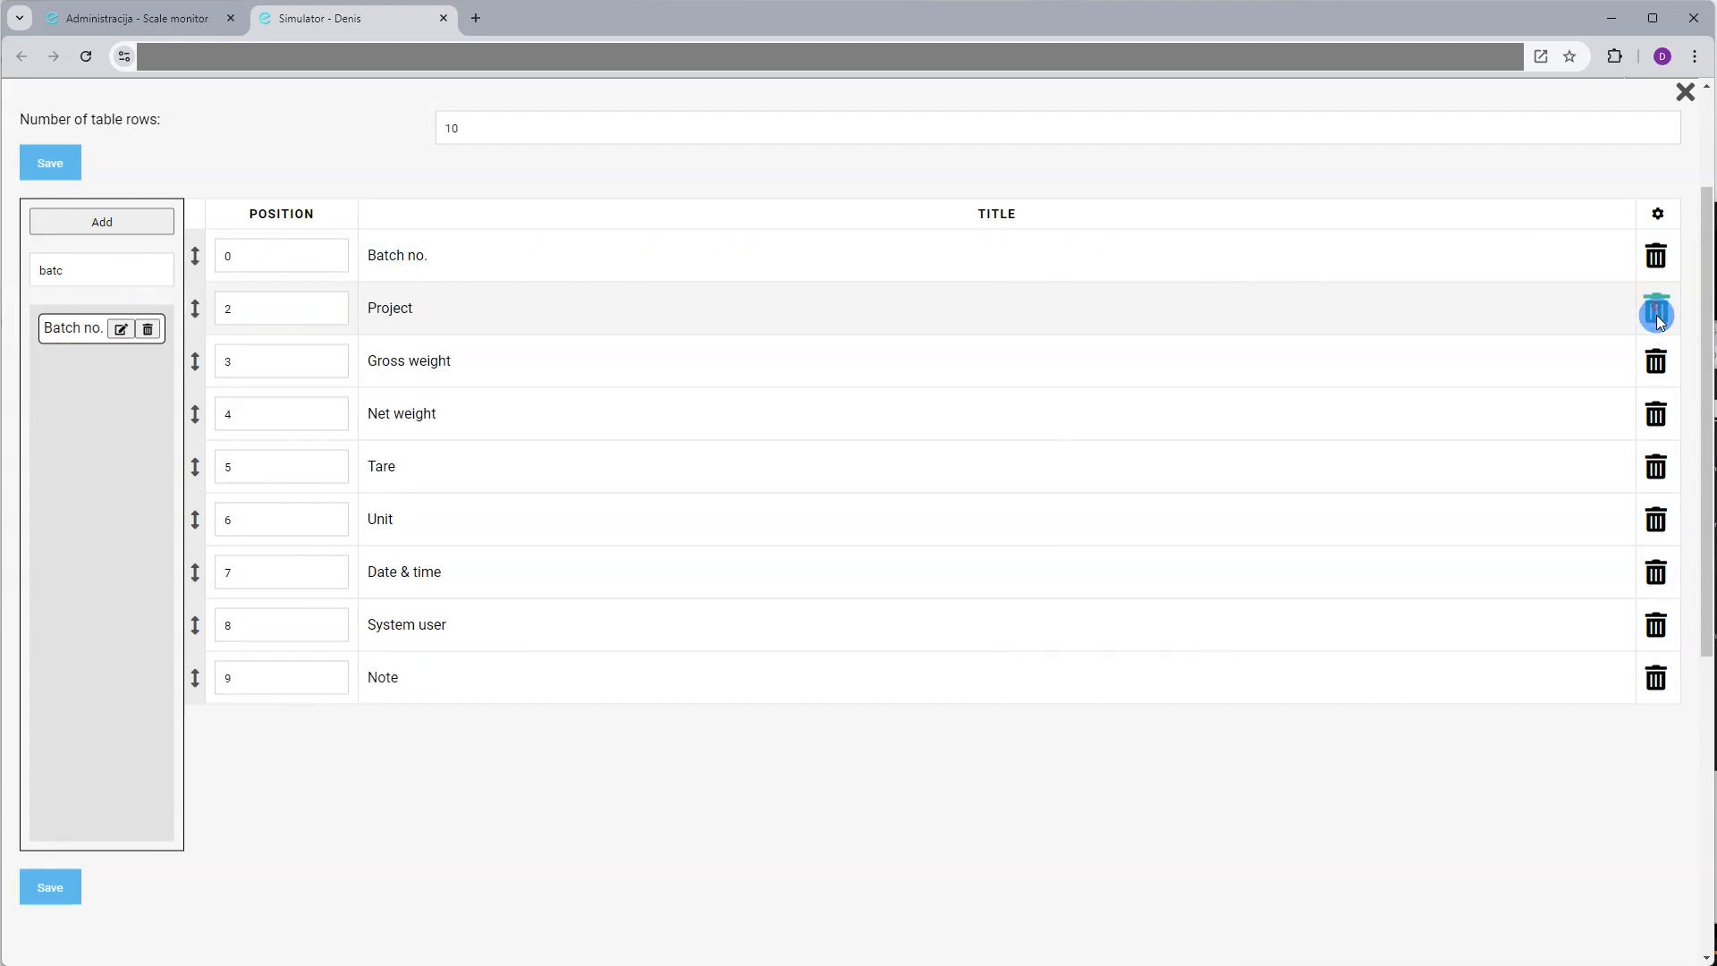
Insert Sample, Shape and Liquid columns after Batch no. and save the column layout
left_click(82, 296)
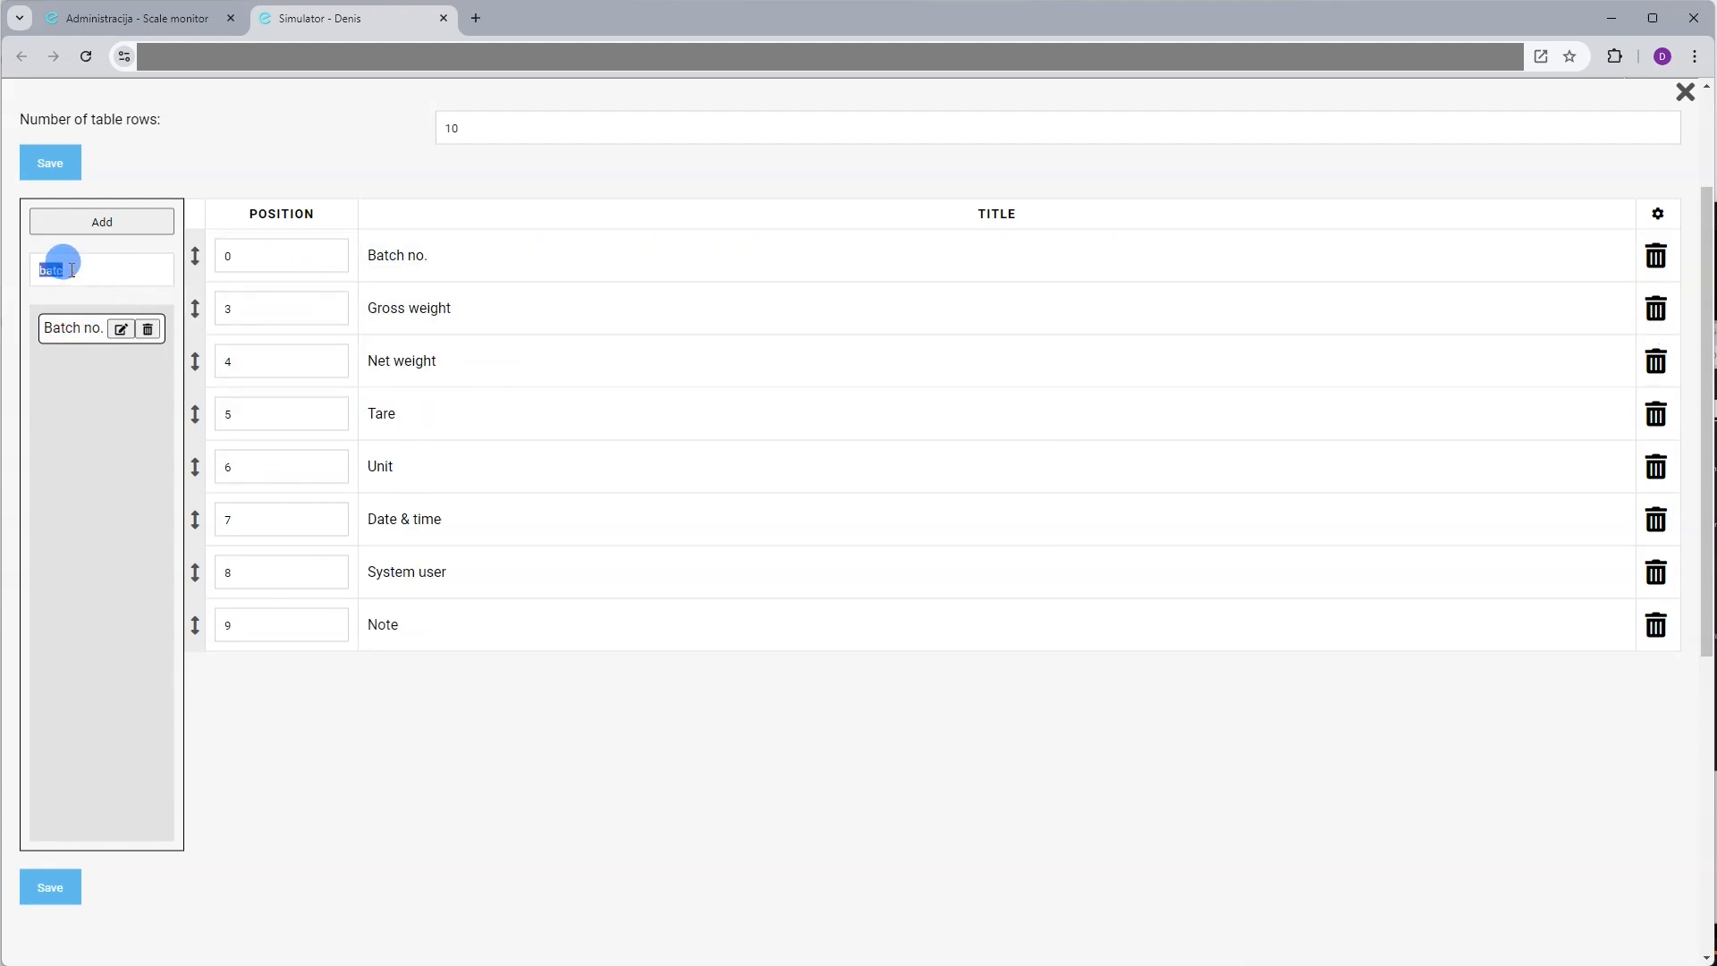
type("sample")
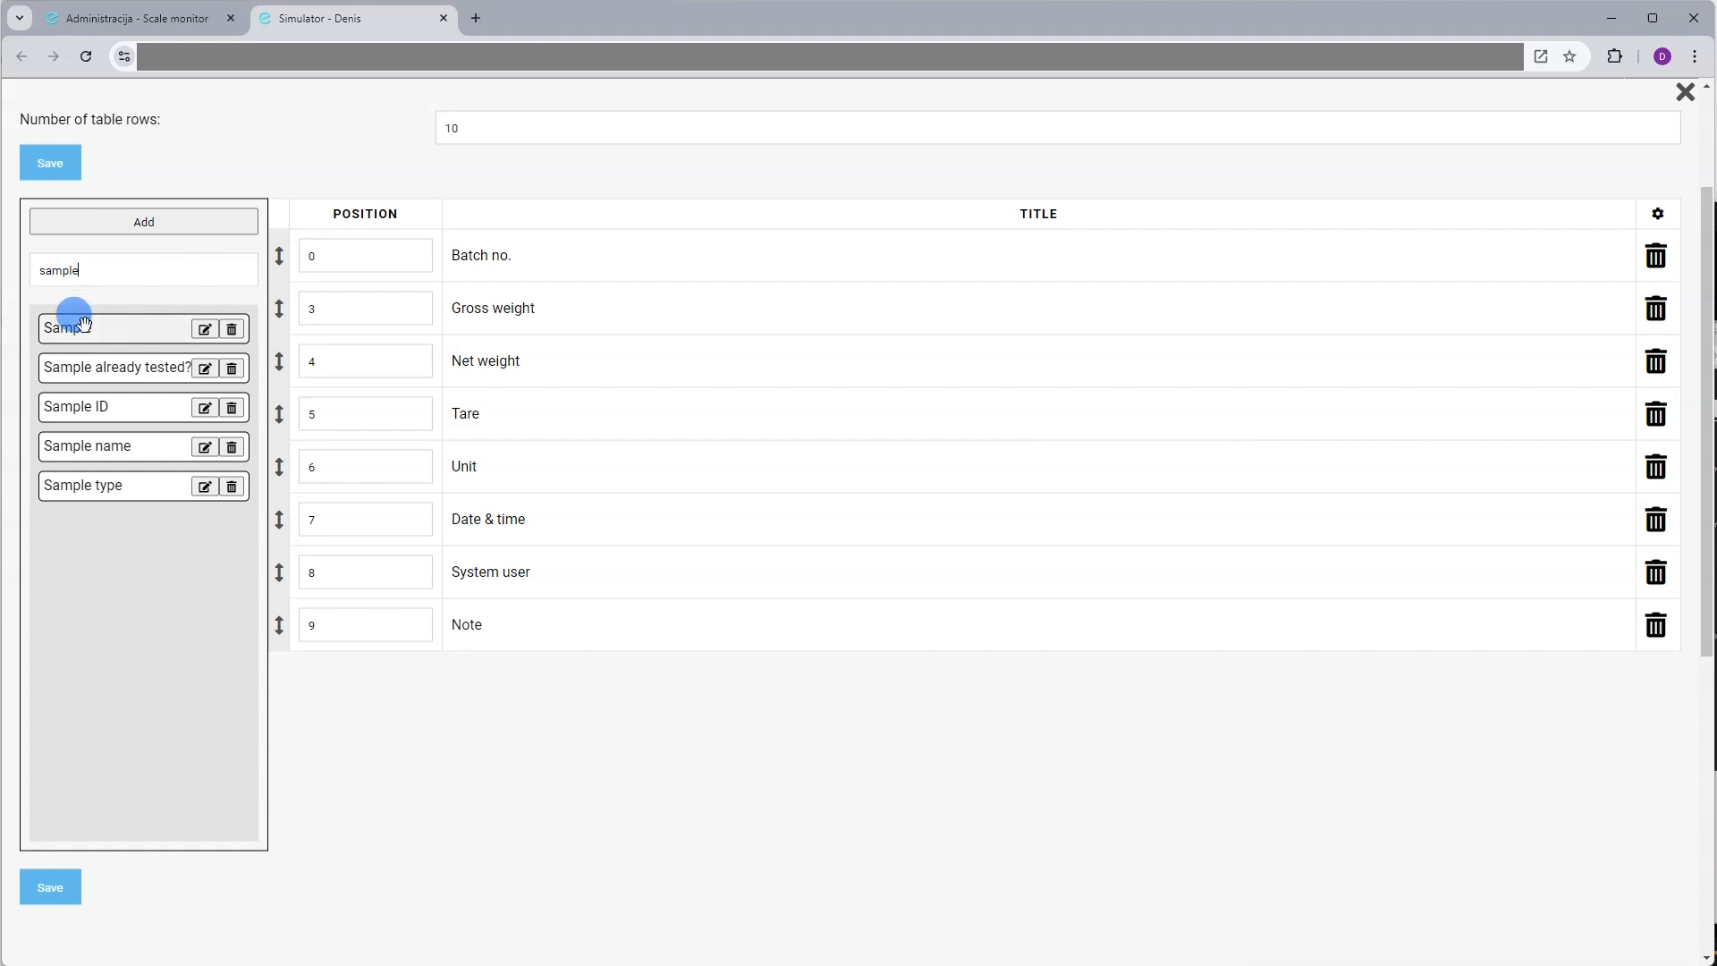
left_click_drag(72, 325, 398, 280)
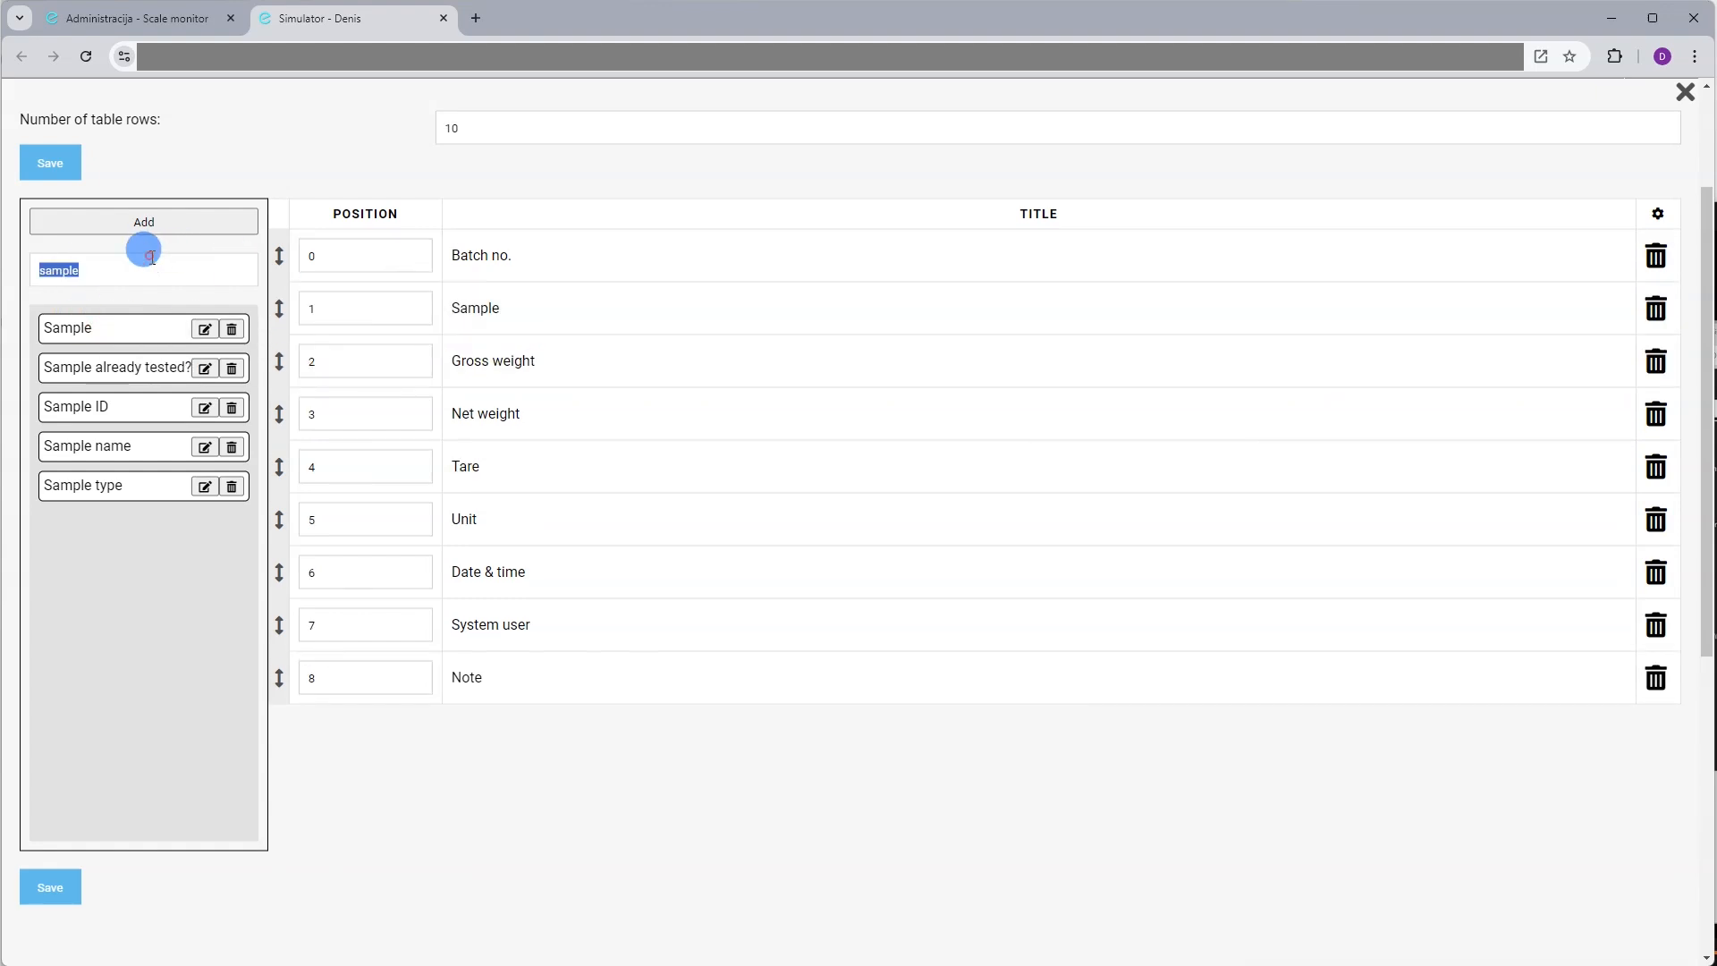
type("shape")
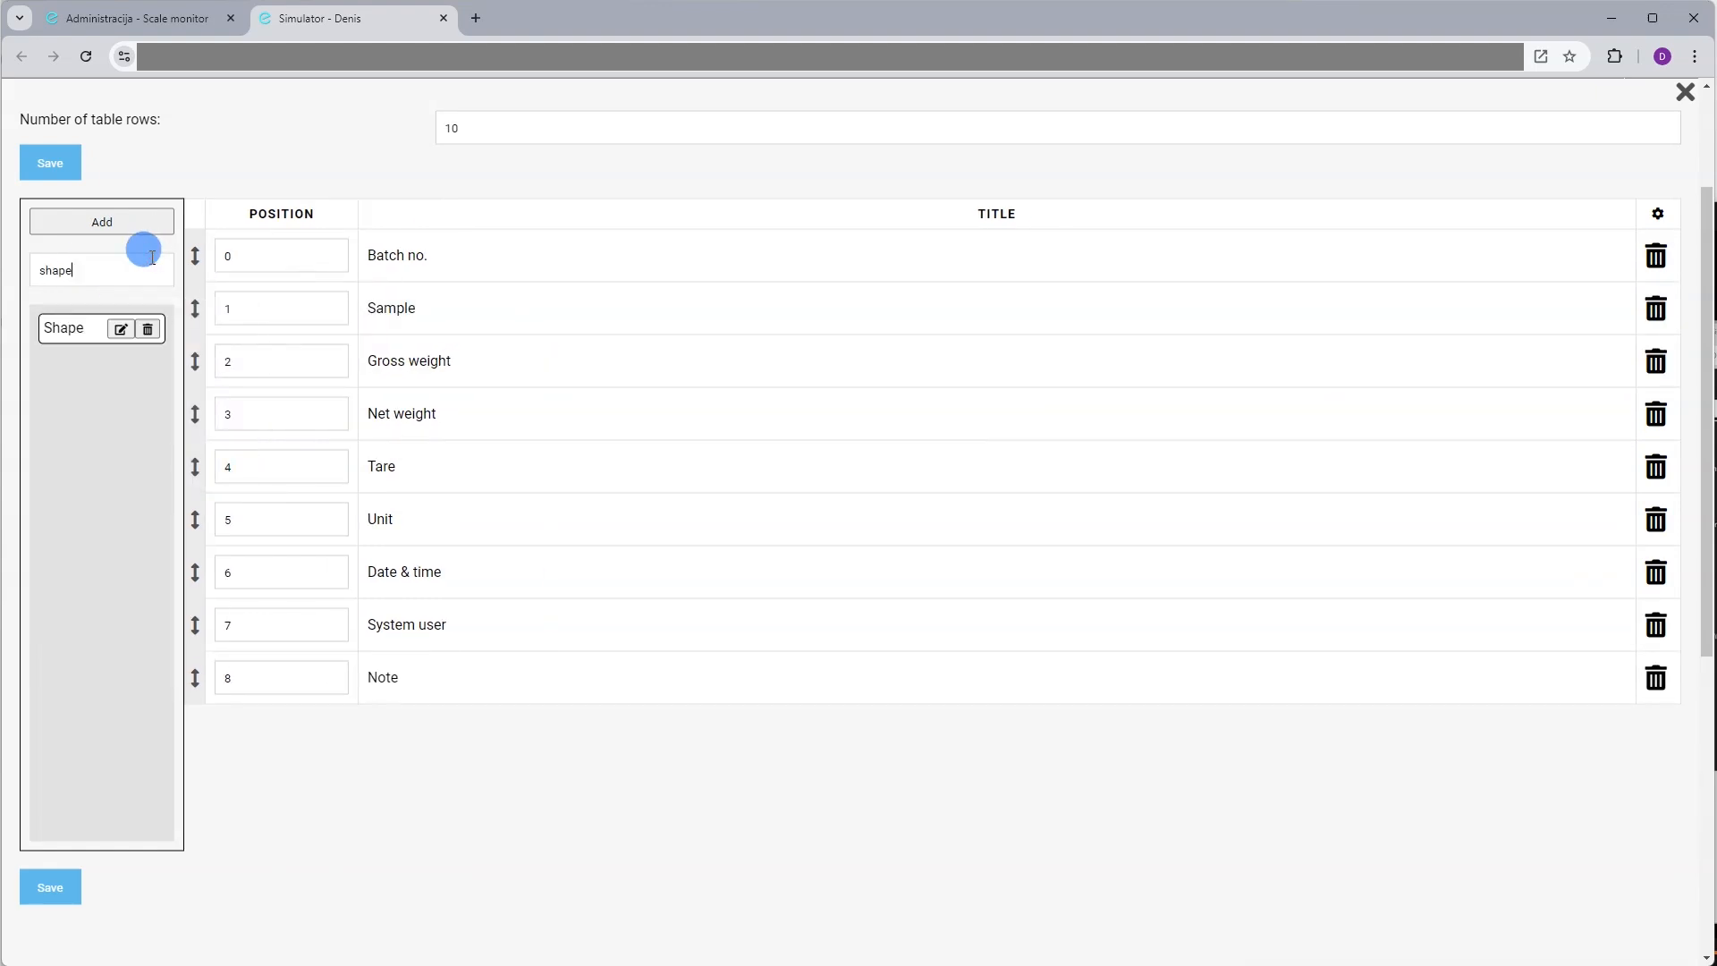
left_click_drag(65, 325, 296, 338)
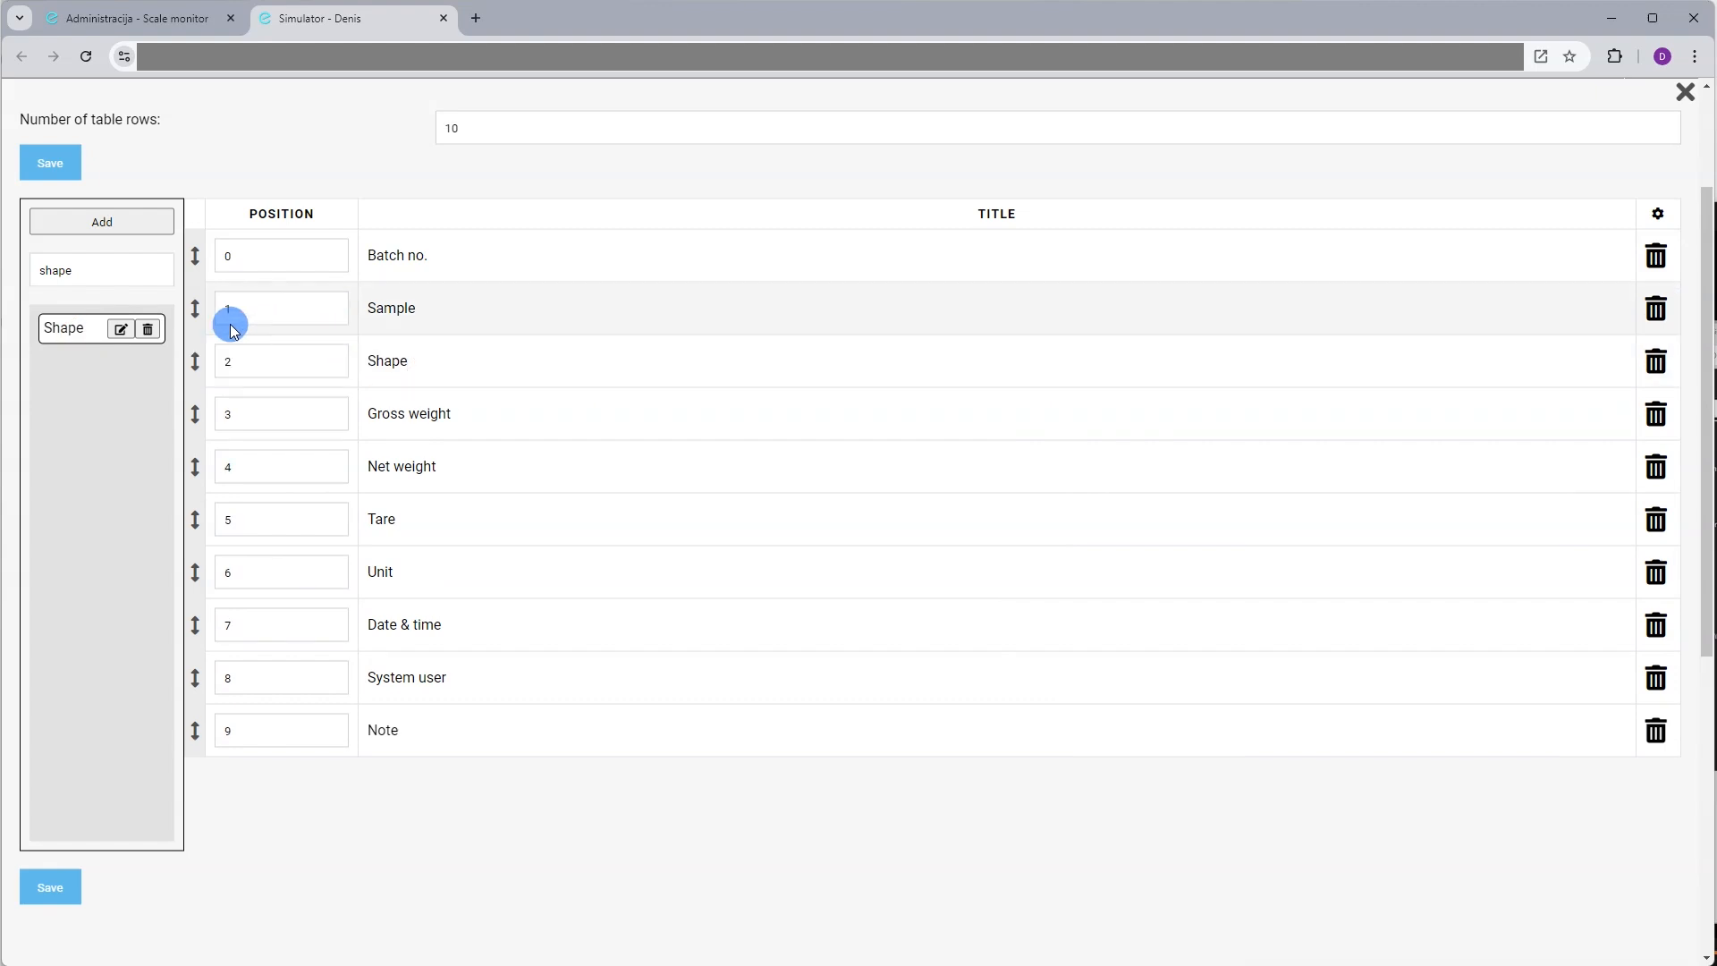
left_click(111, 261)
type("liqu")
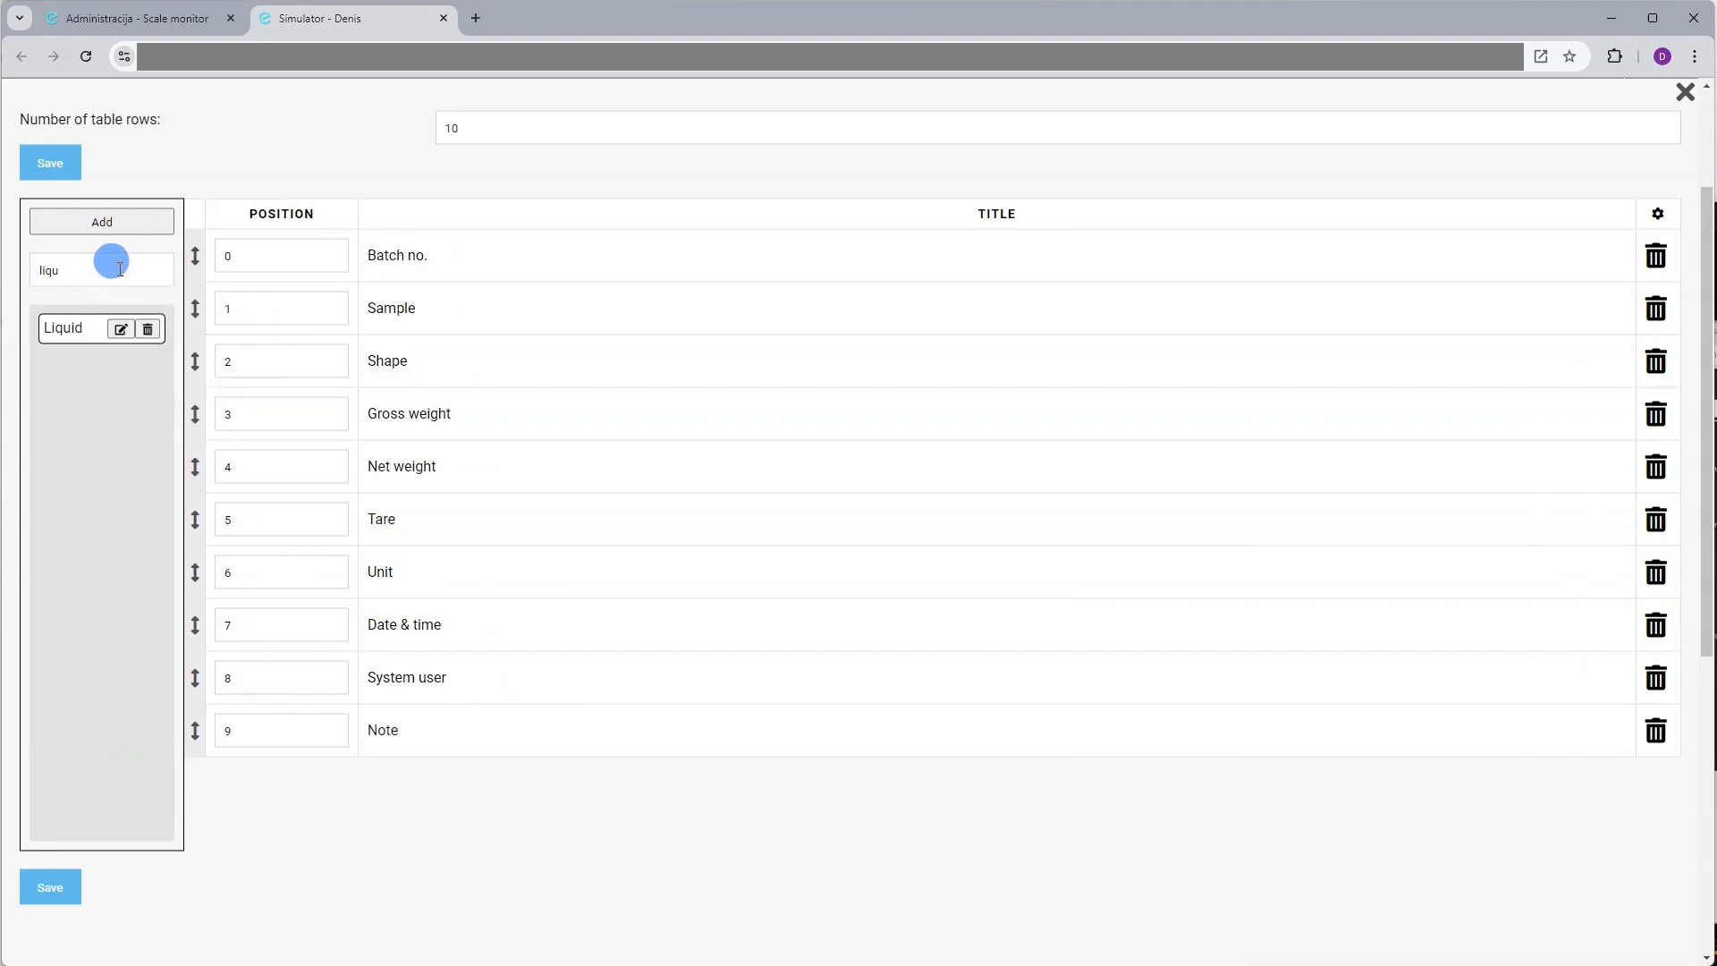
left_click_drag(69, 327, 362, 414)
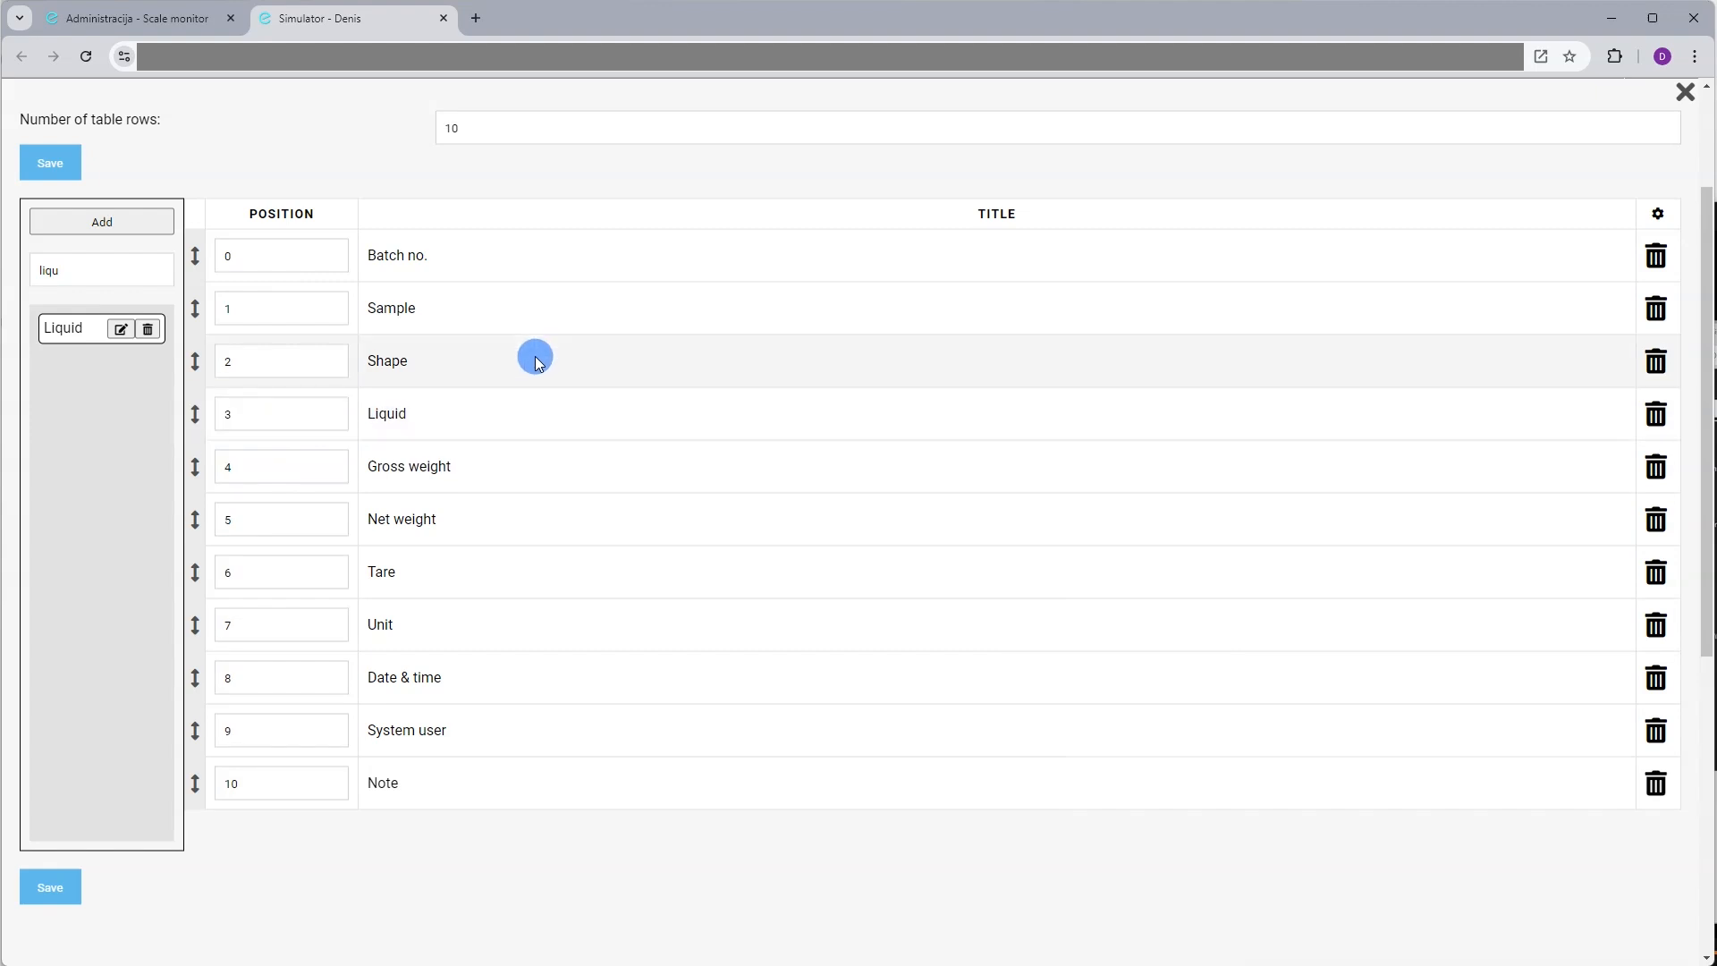
left_click(50, 163)
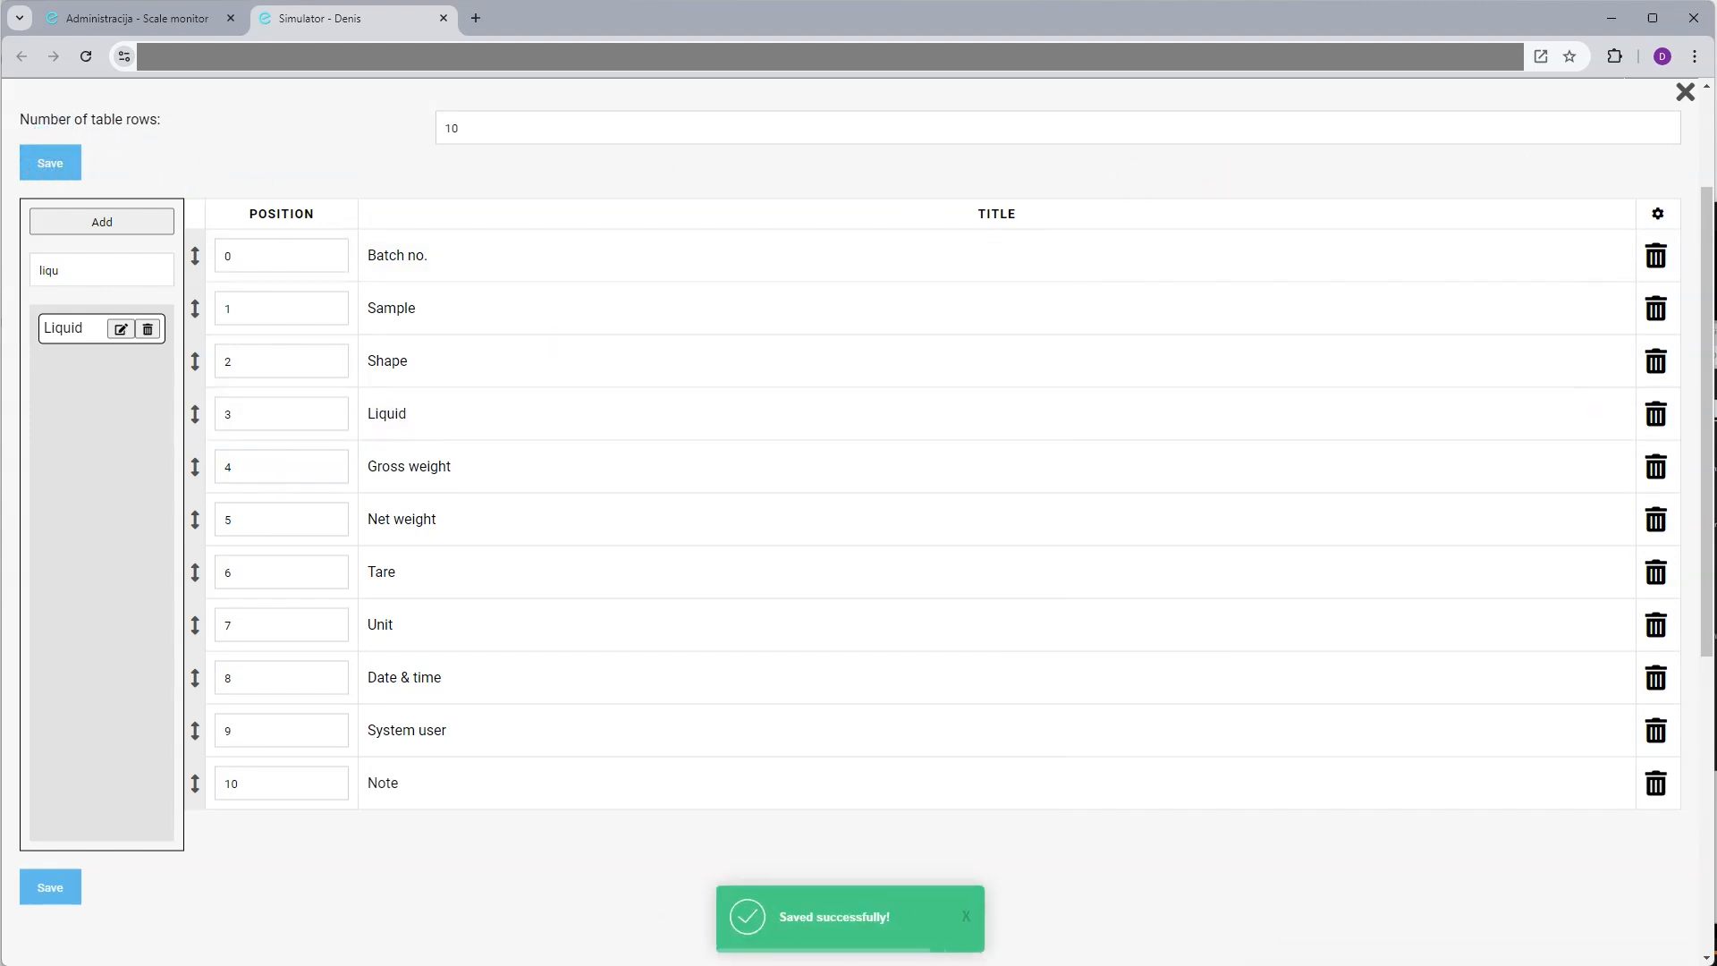
left_click(1686, 100)
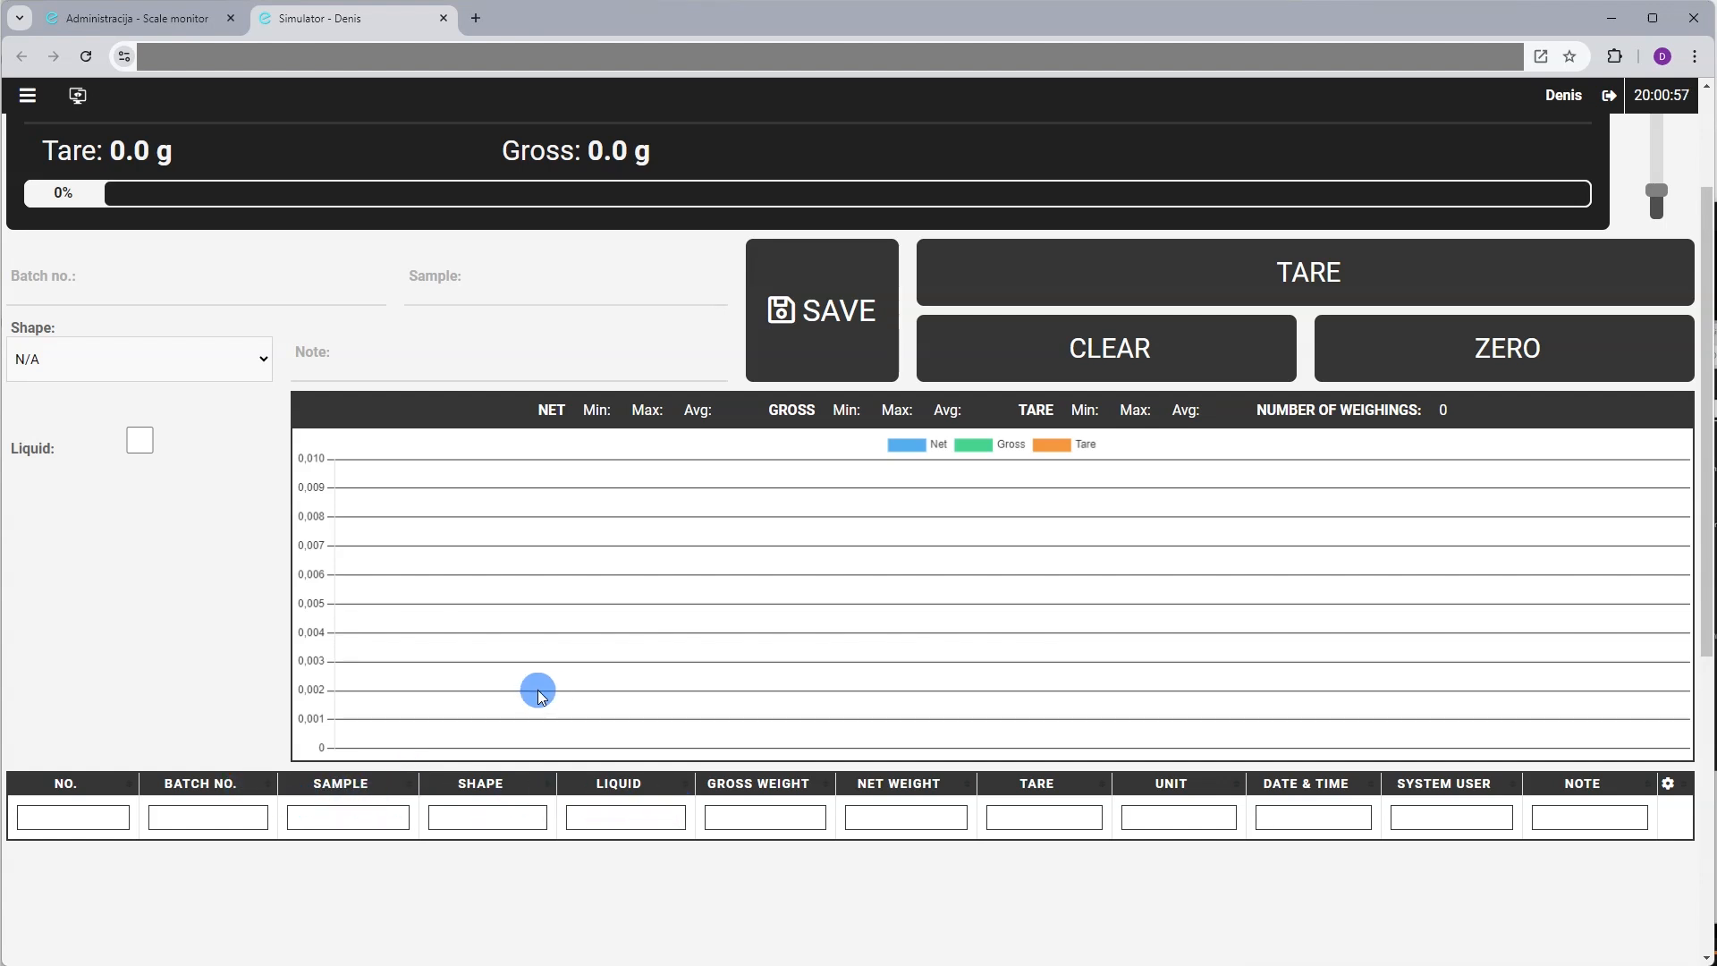
Enter Batch no. 1234 and Sample 'Test', choose round as Shape and tick Liquid
scroll(538, 696, "up", 2)
left_click(65, 462)
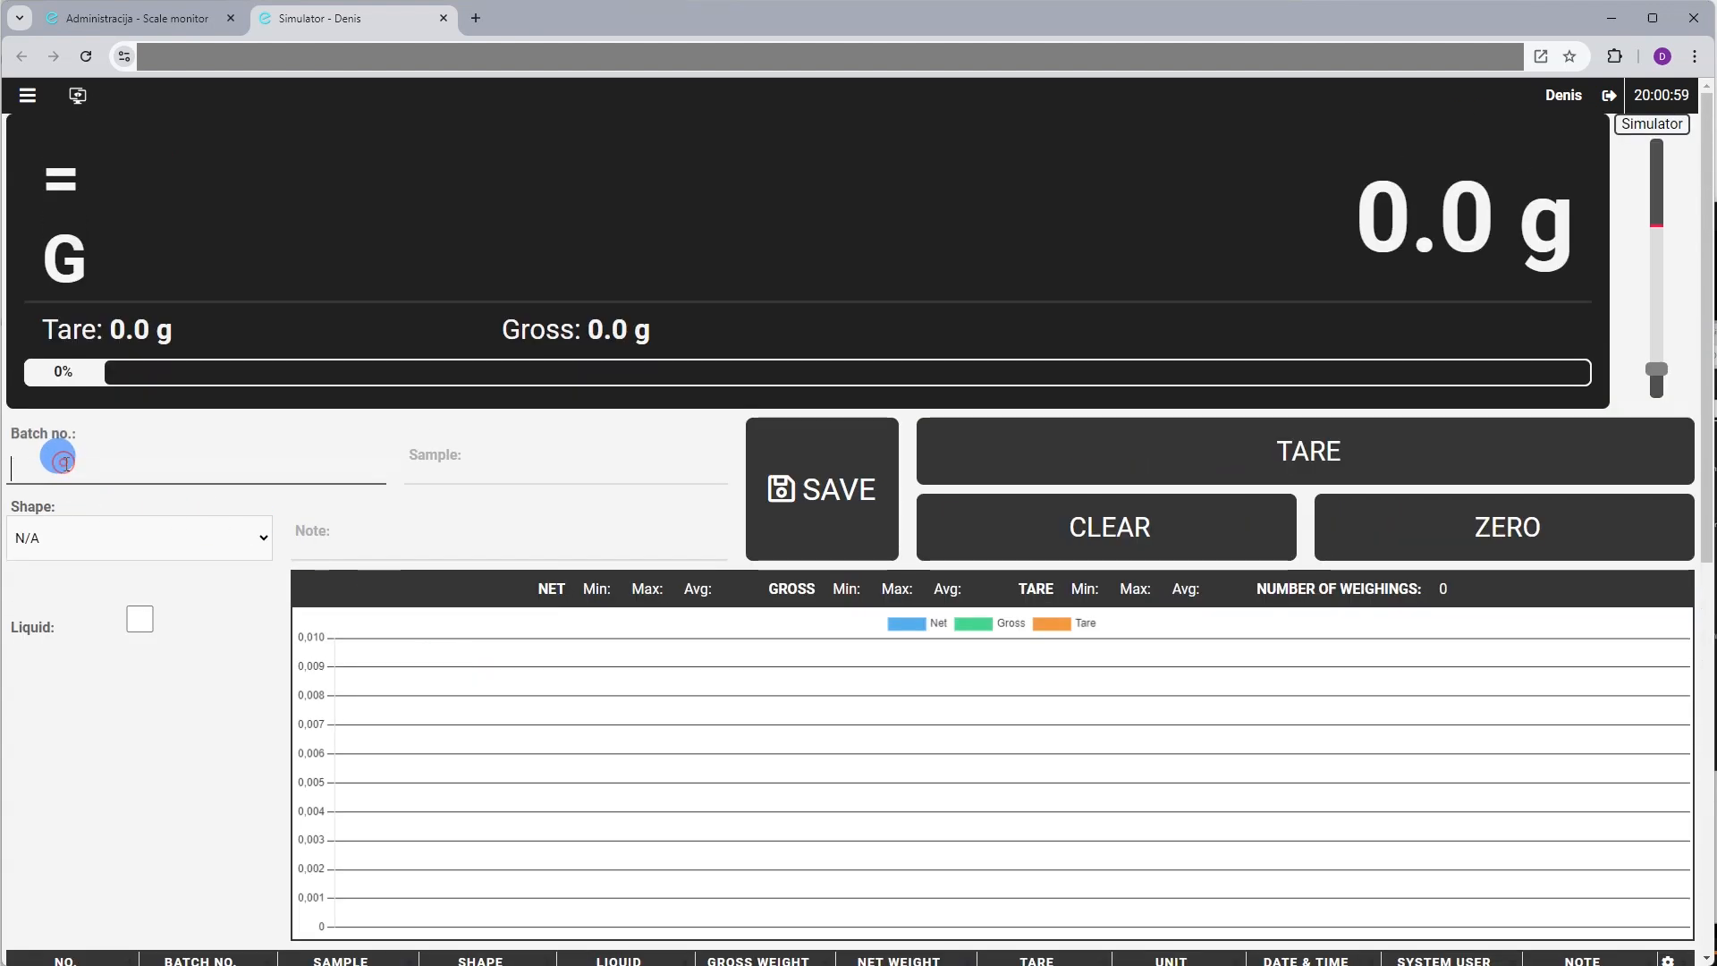
type("1234")
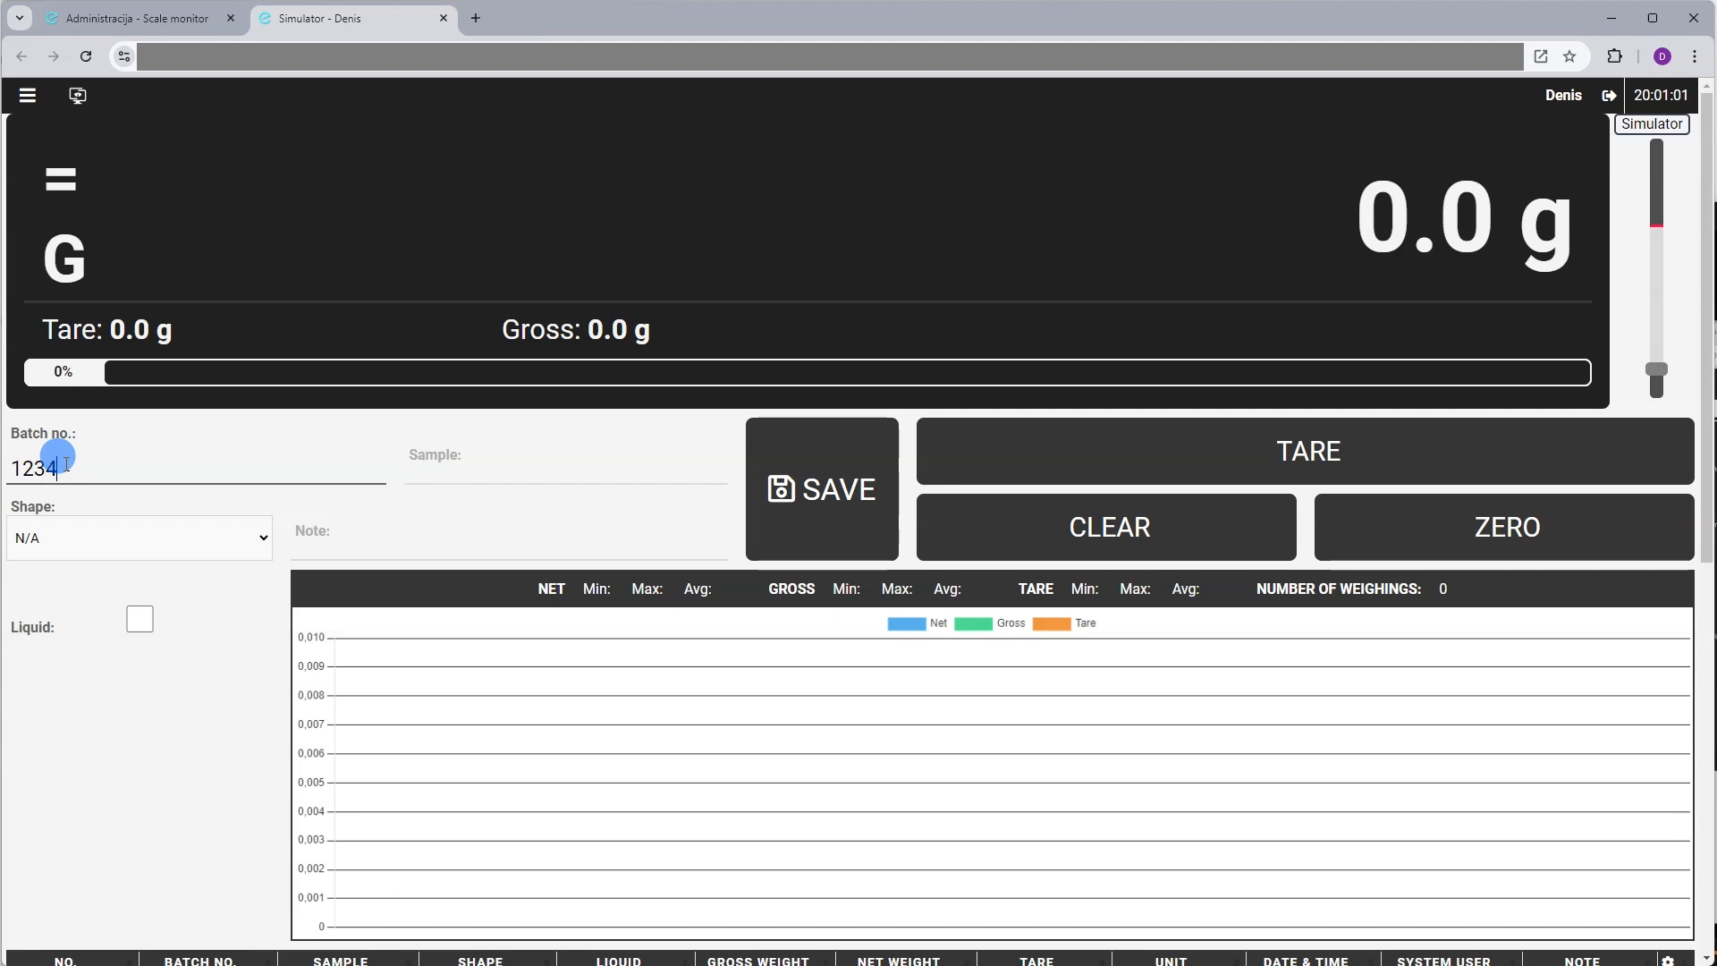
left_click(474, 459)
type("Test")
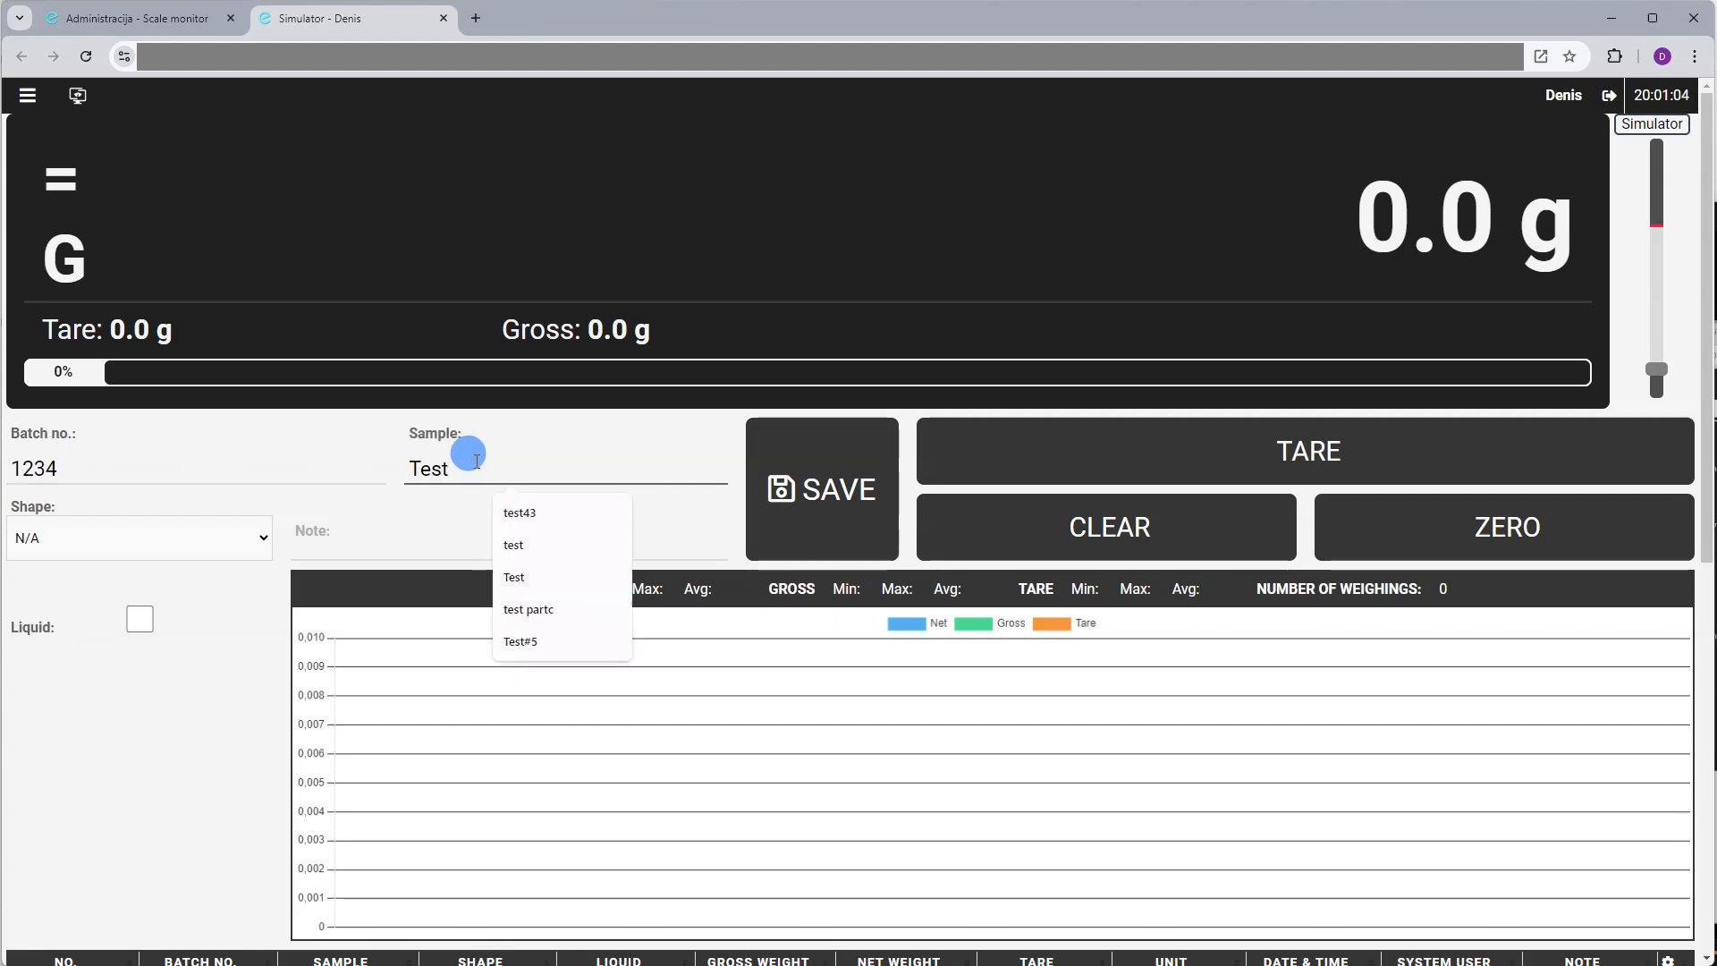
left_click(211, 539)
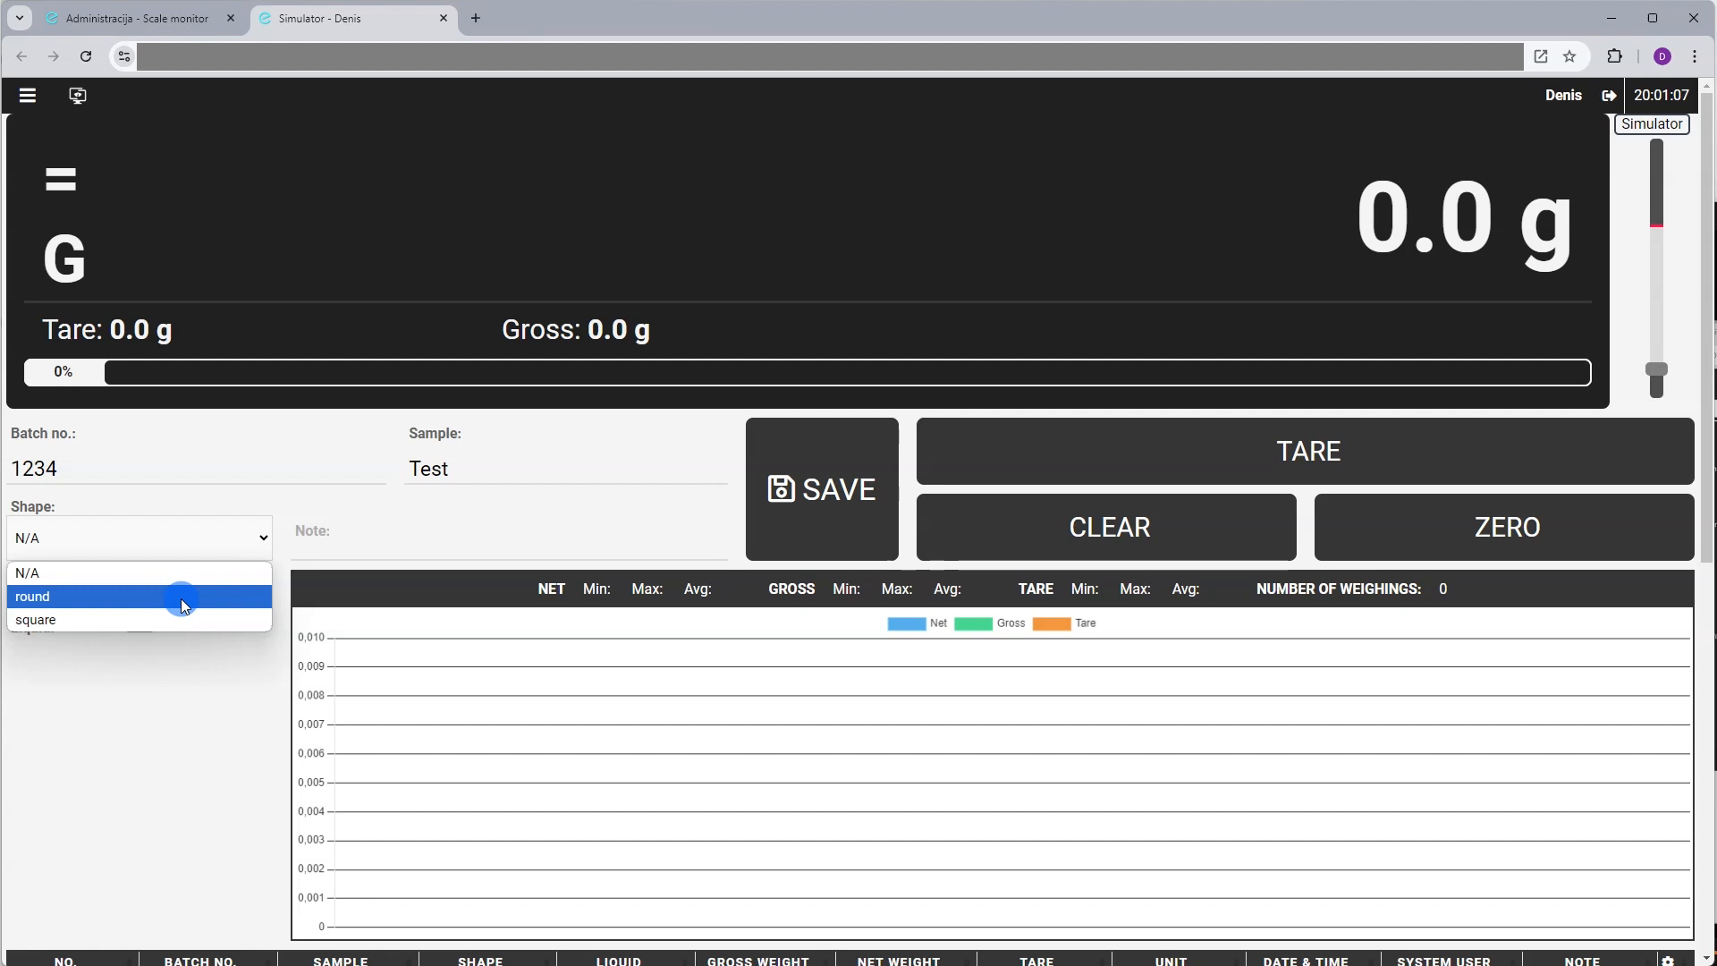
left_click(183, 605)
left_click(140, 618)
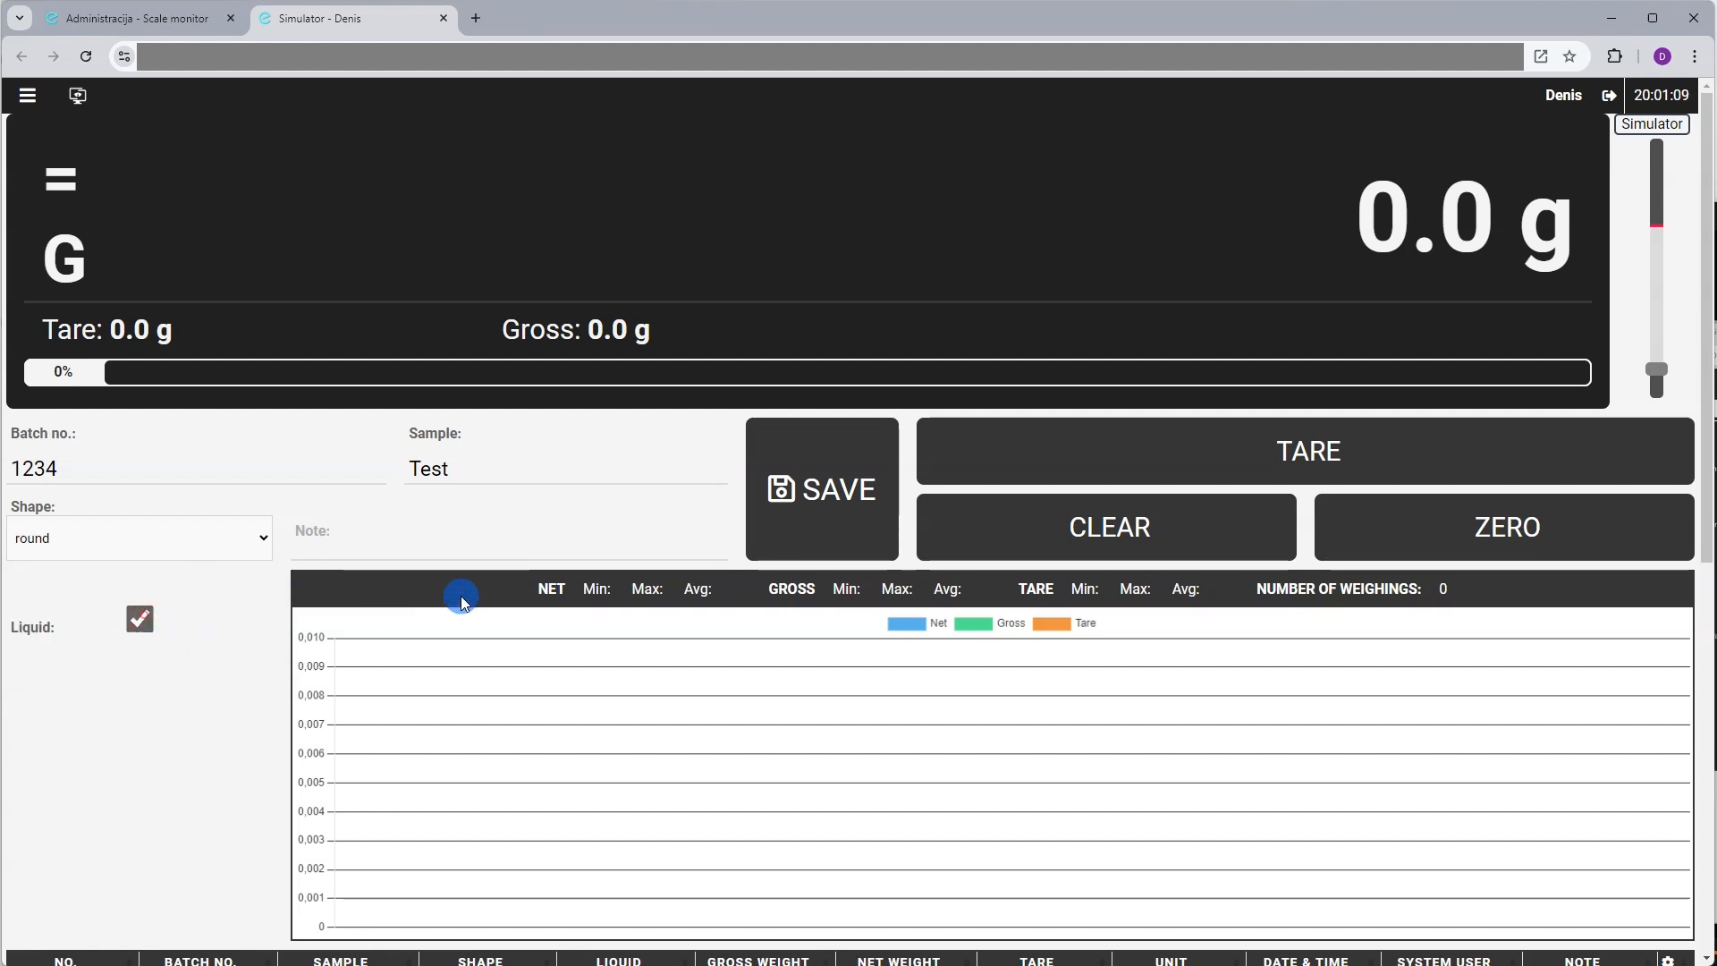
left_click(529, 526)
Set Shape back to N/A and tick Liquid
left_click(249, 532)
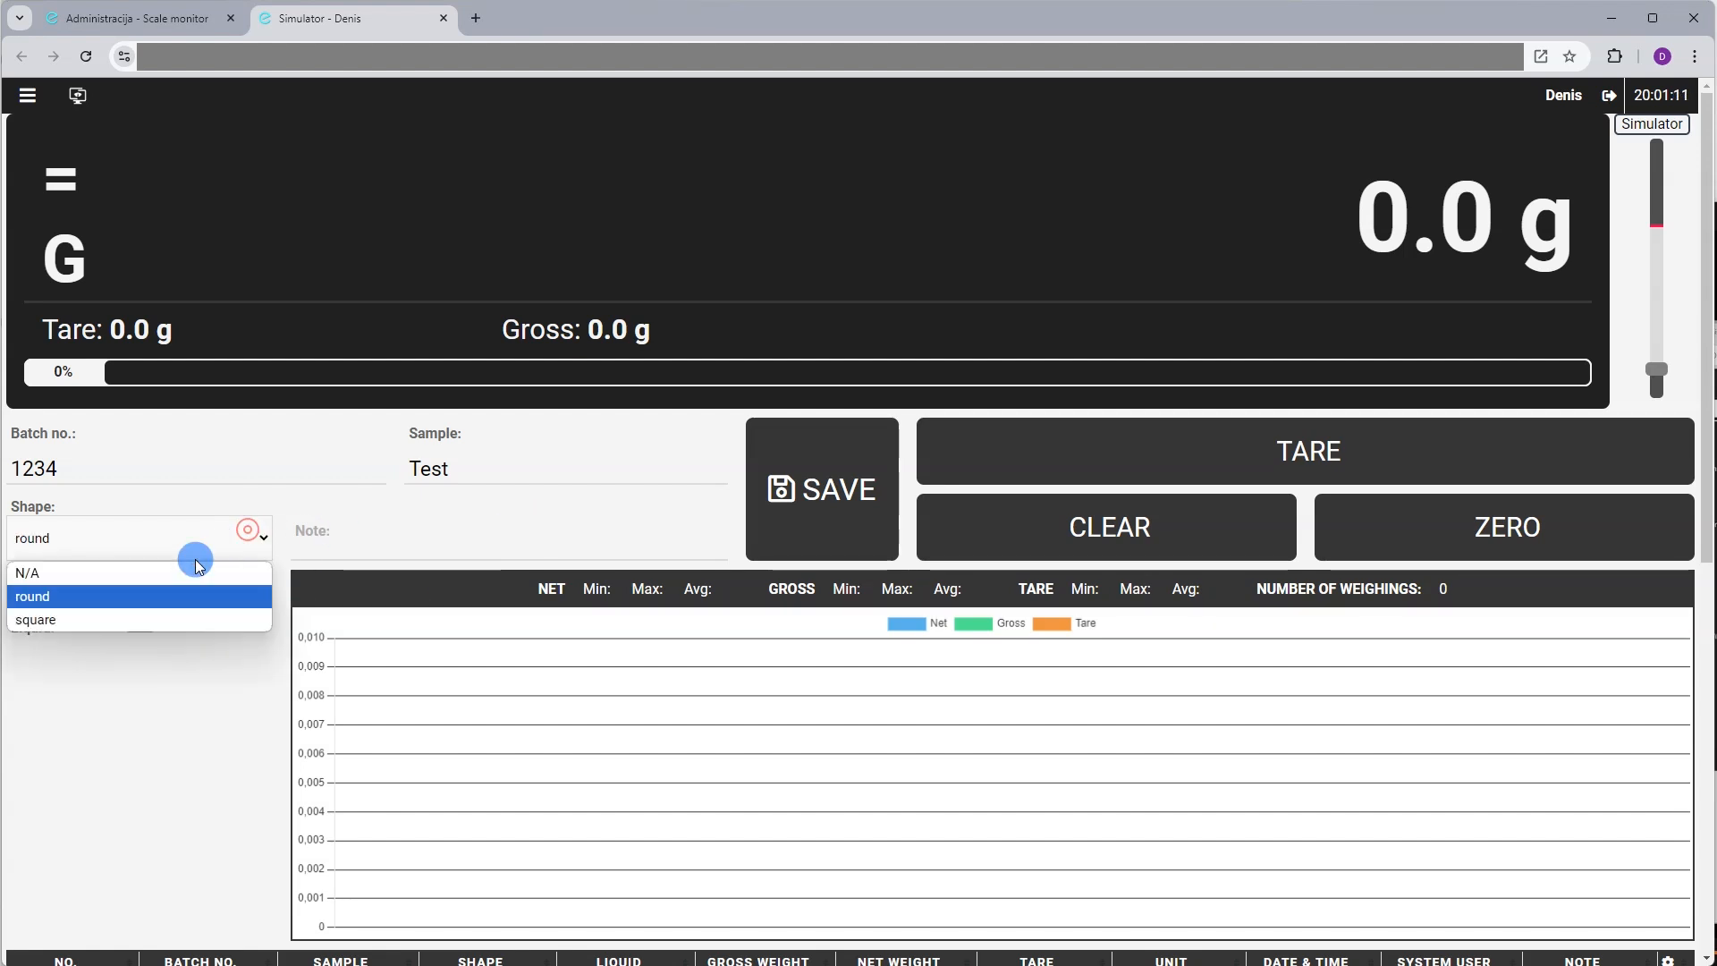
left_click(198, 568)
left_click(139, 618)
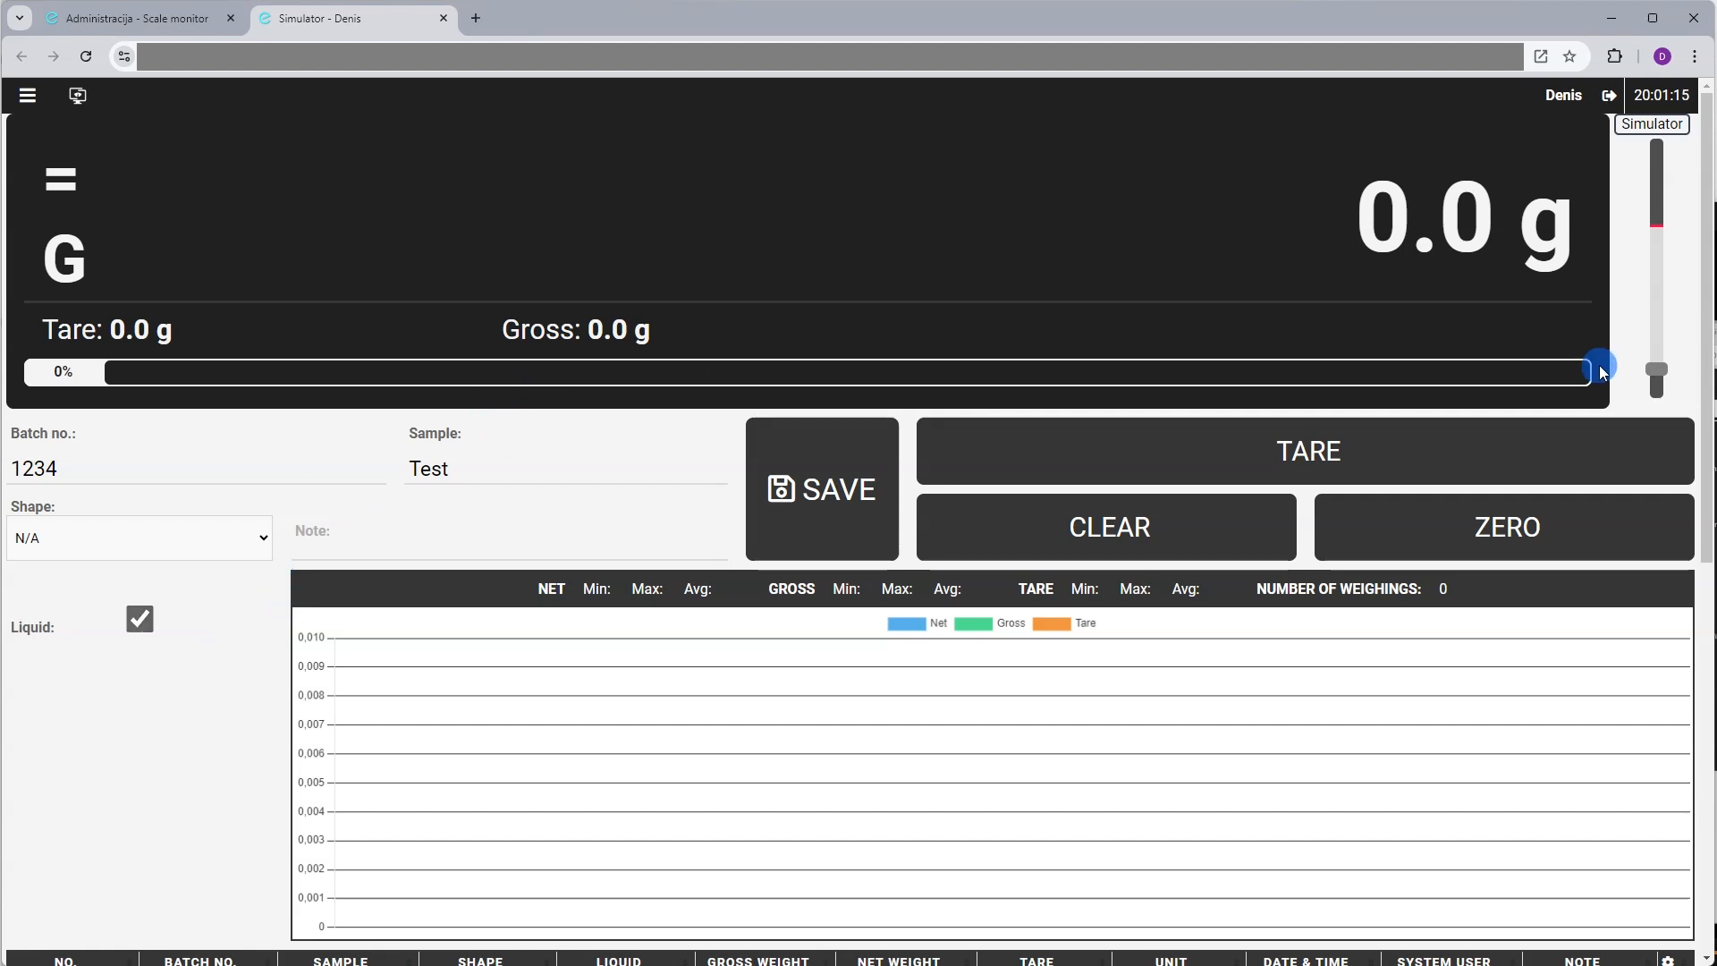
Tare off the 155.0 g container and save the 334.8 g net weighing
scroll(1658, 335, "up", 10)
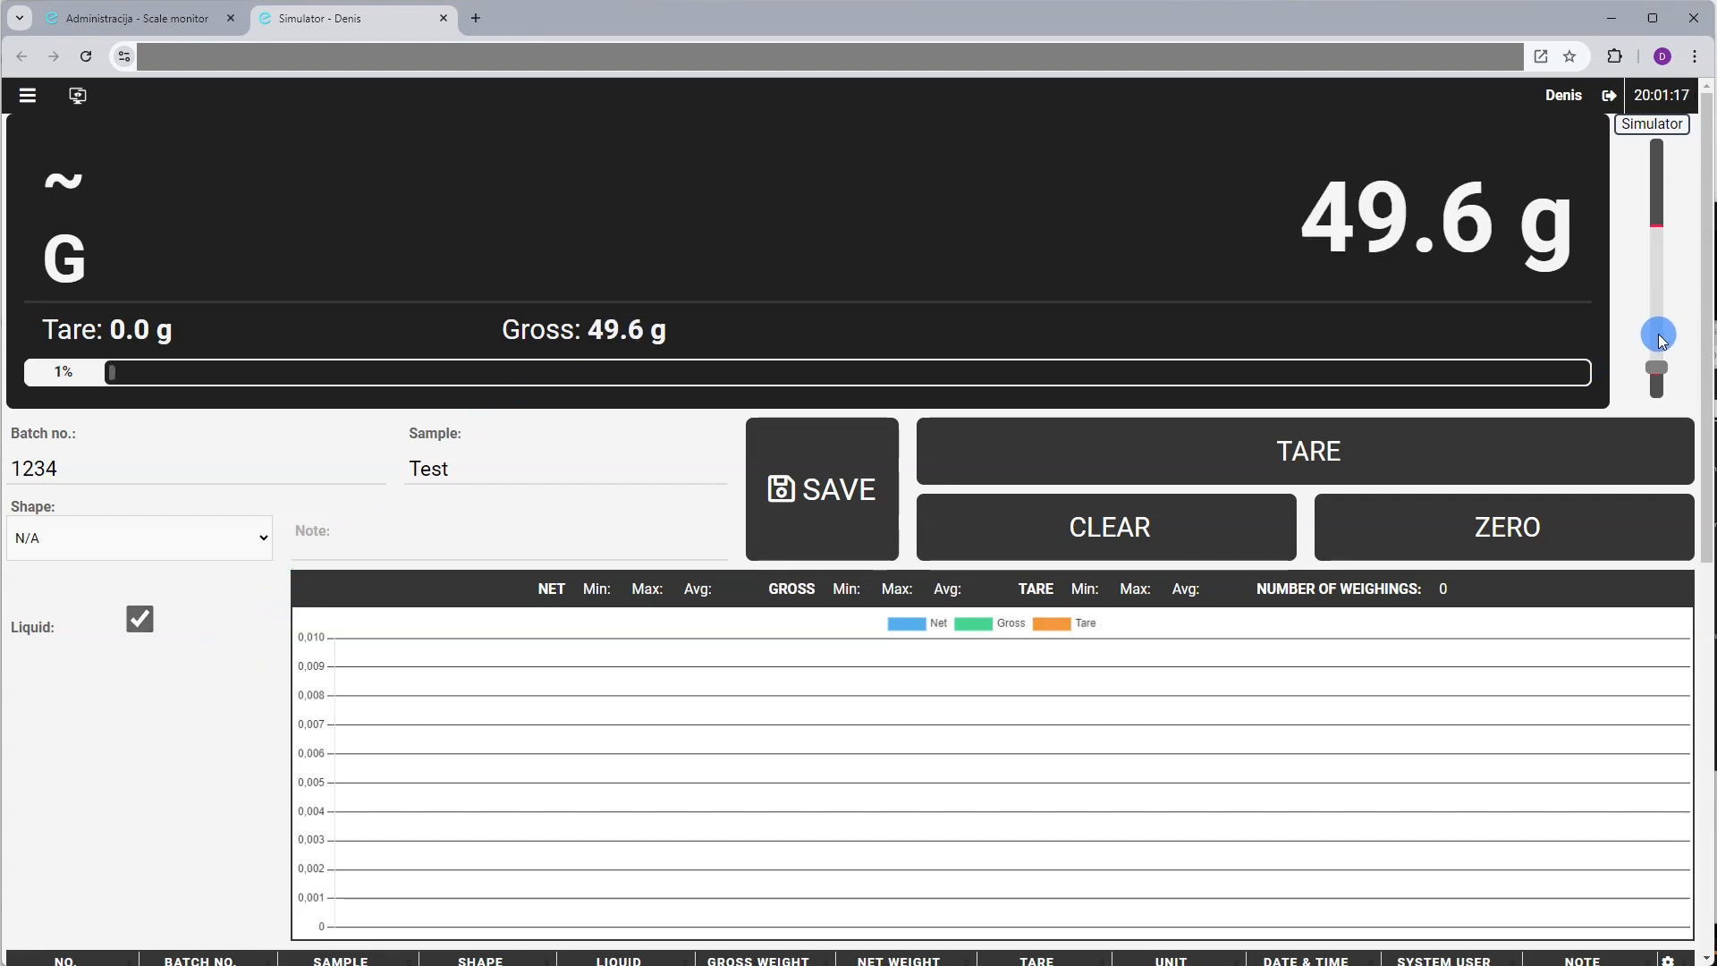
left_click(1321, 457)
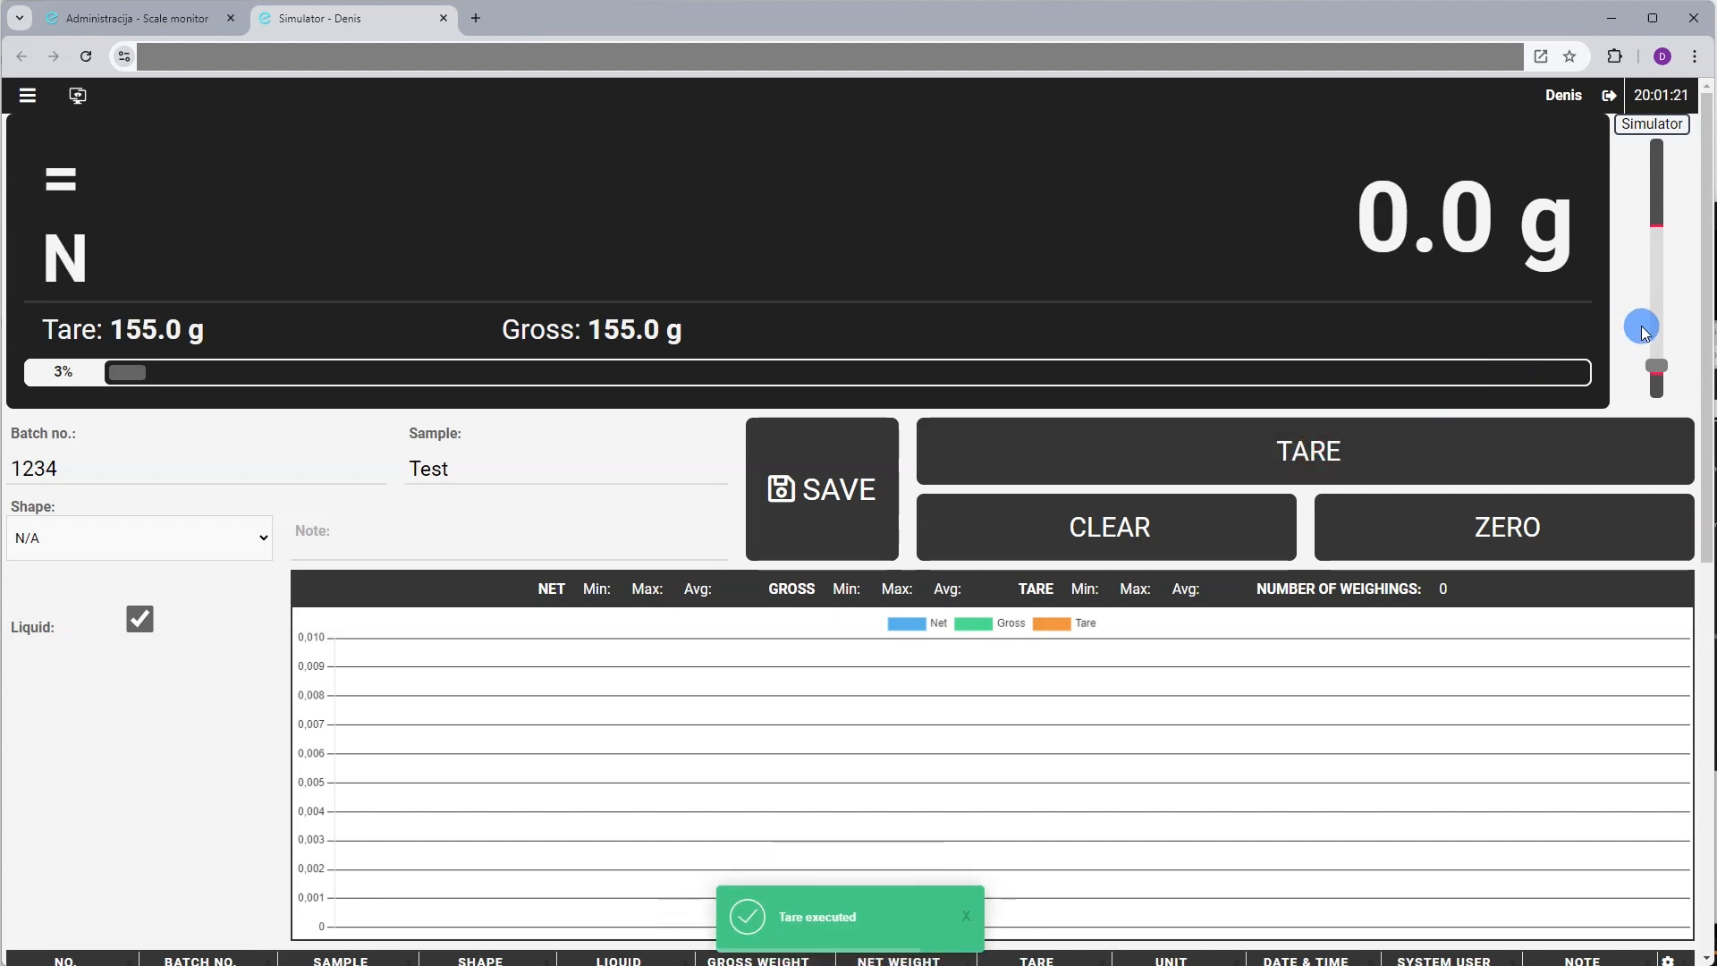
scroll(1646, 321, "up", 8)
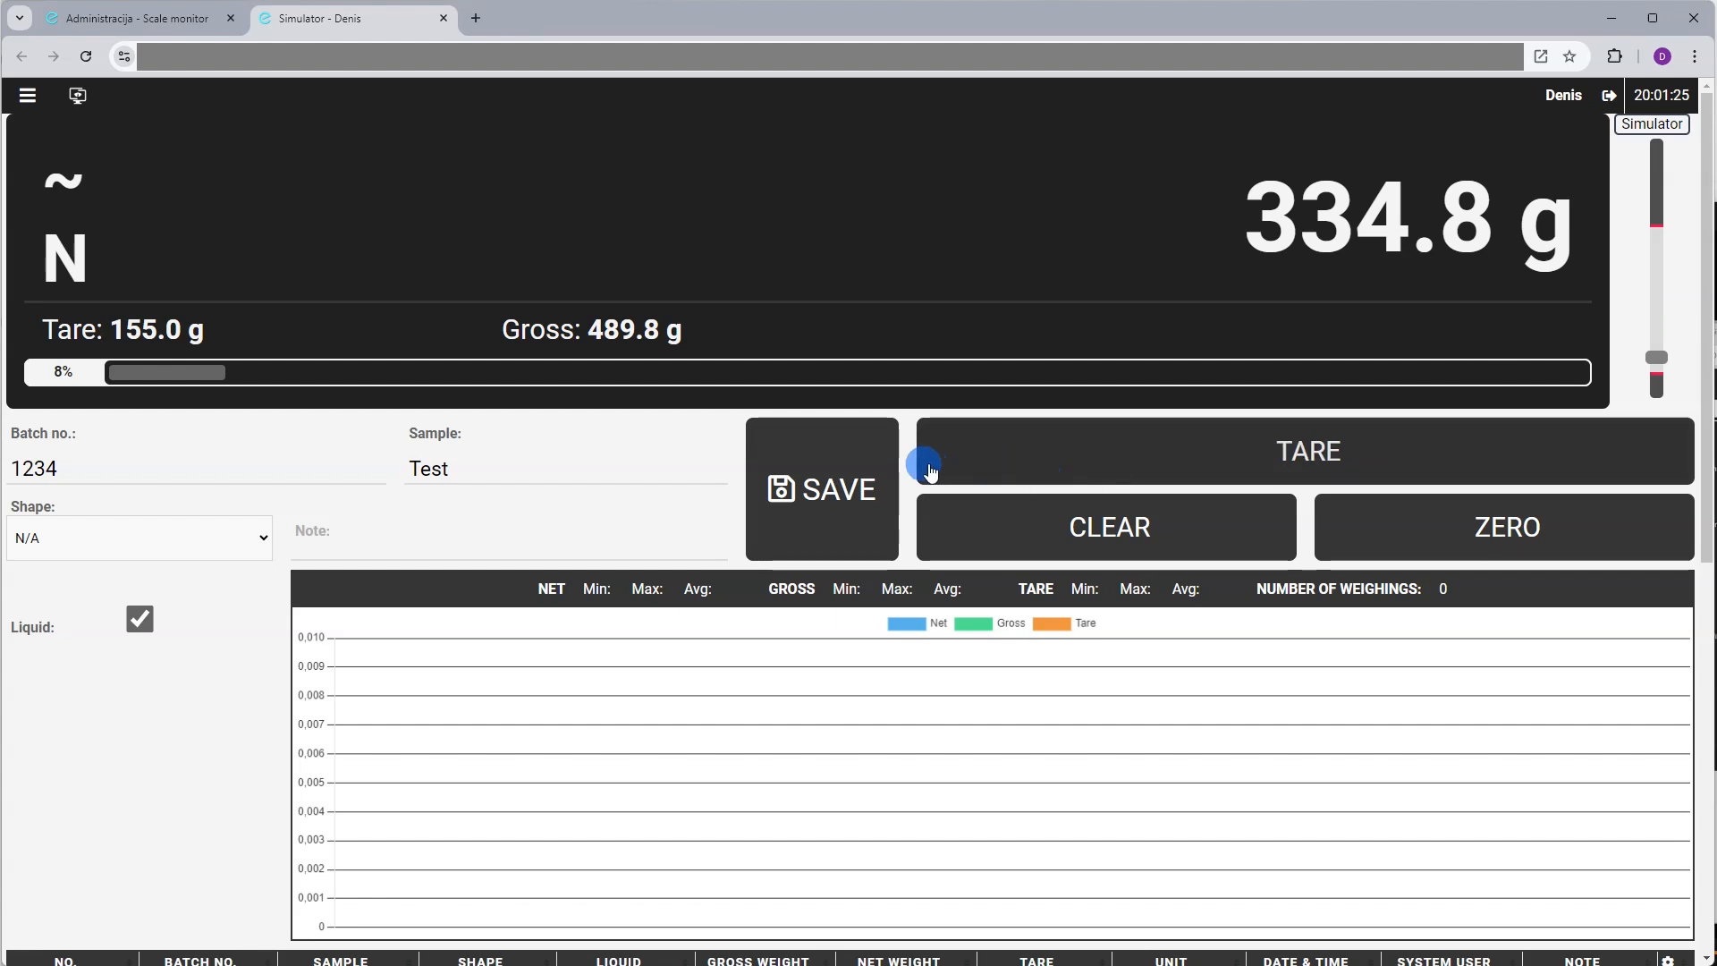
left_click(845, 474)
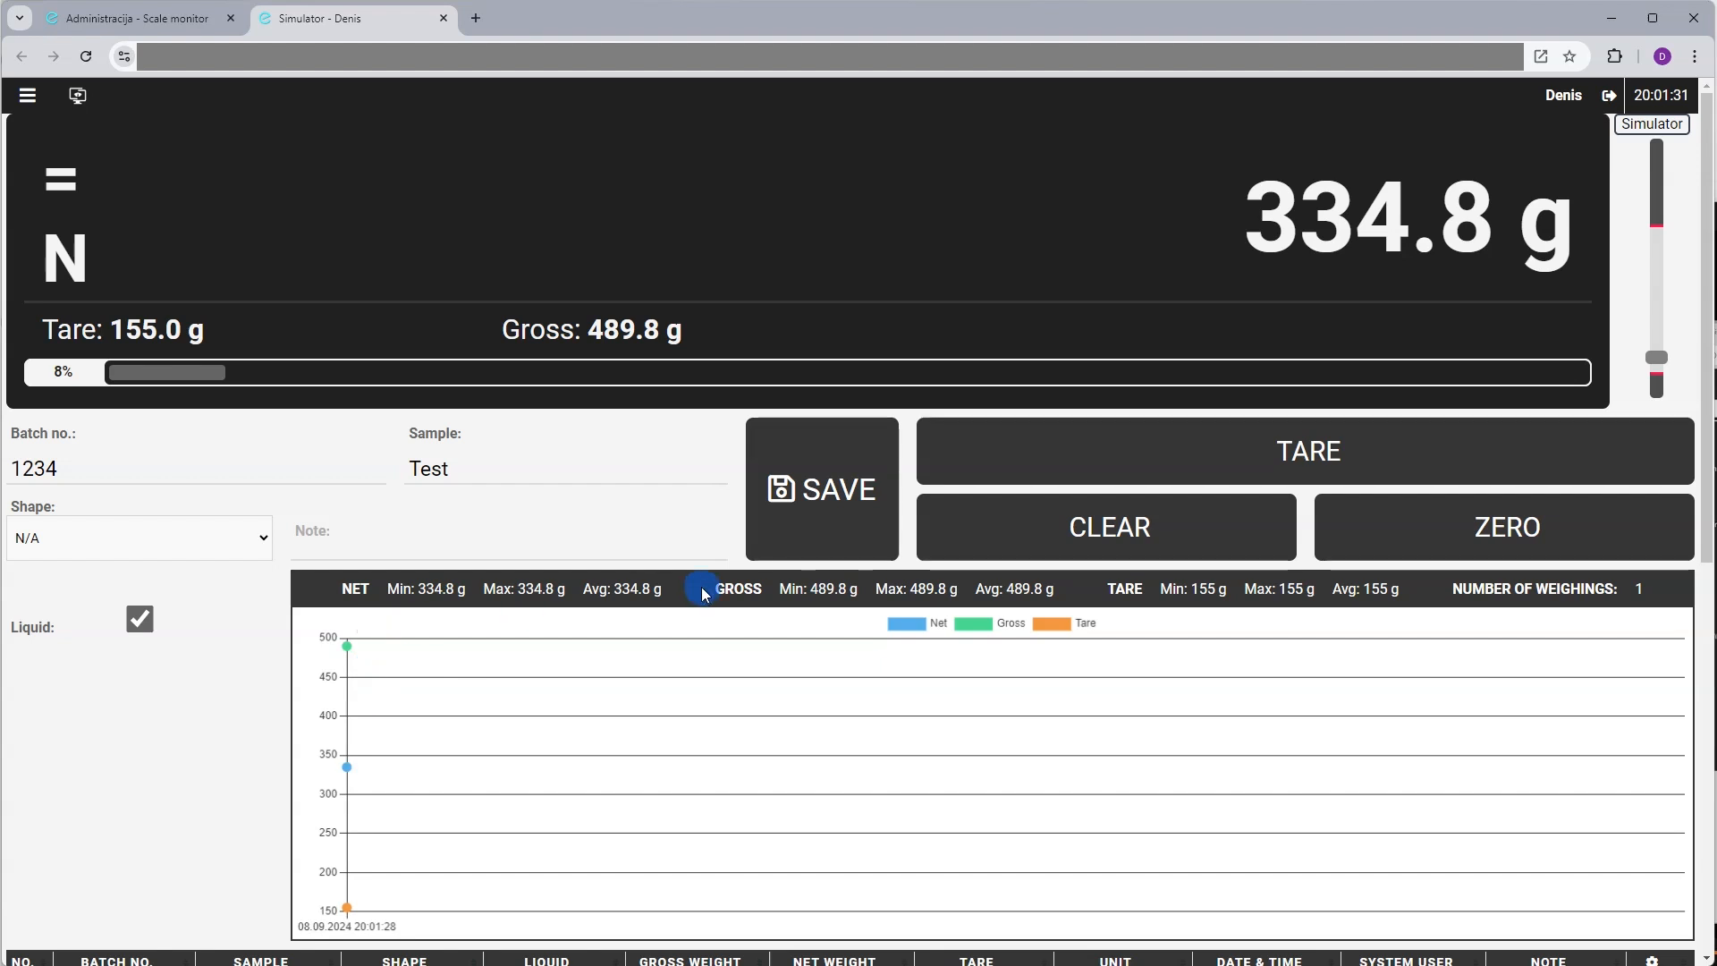
scroll(703, 592, "down", 5)
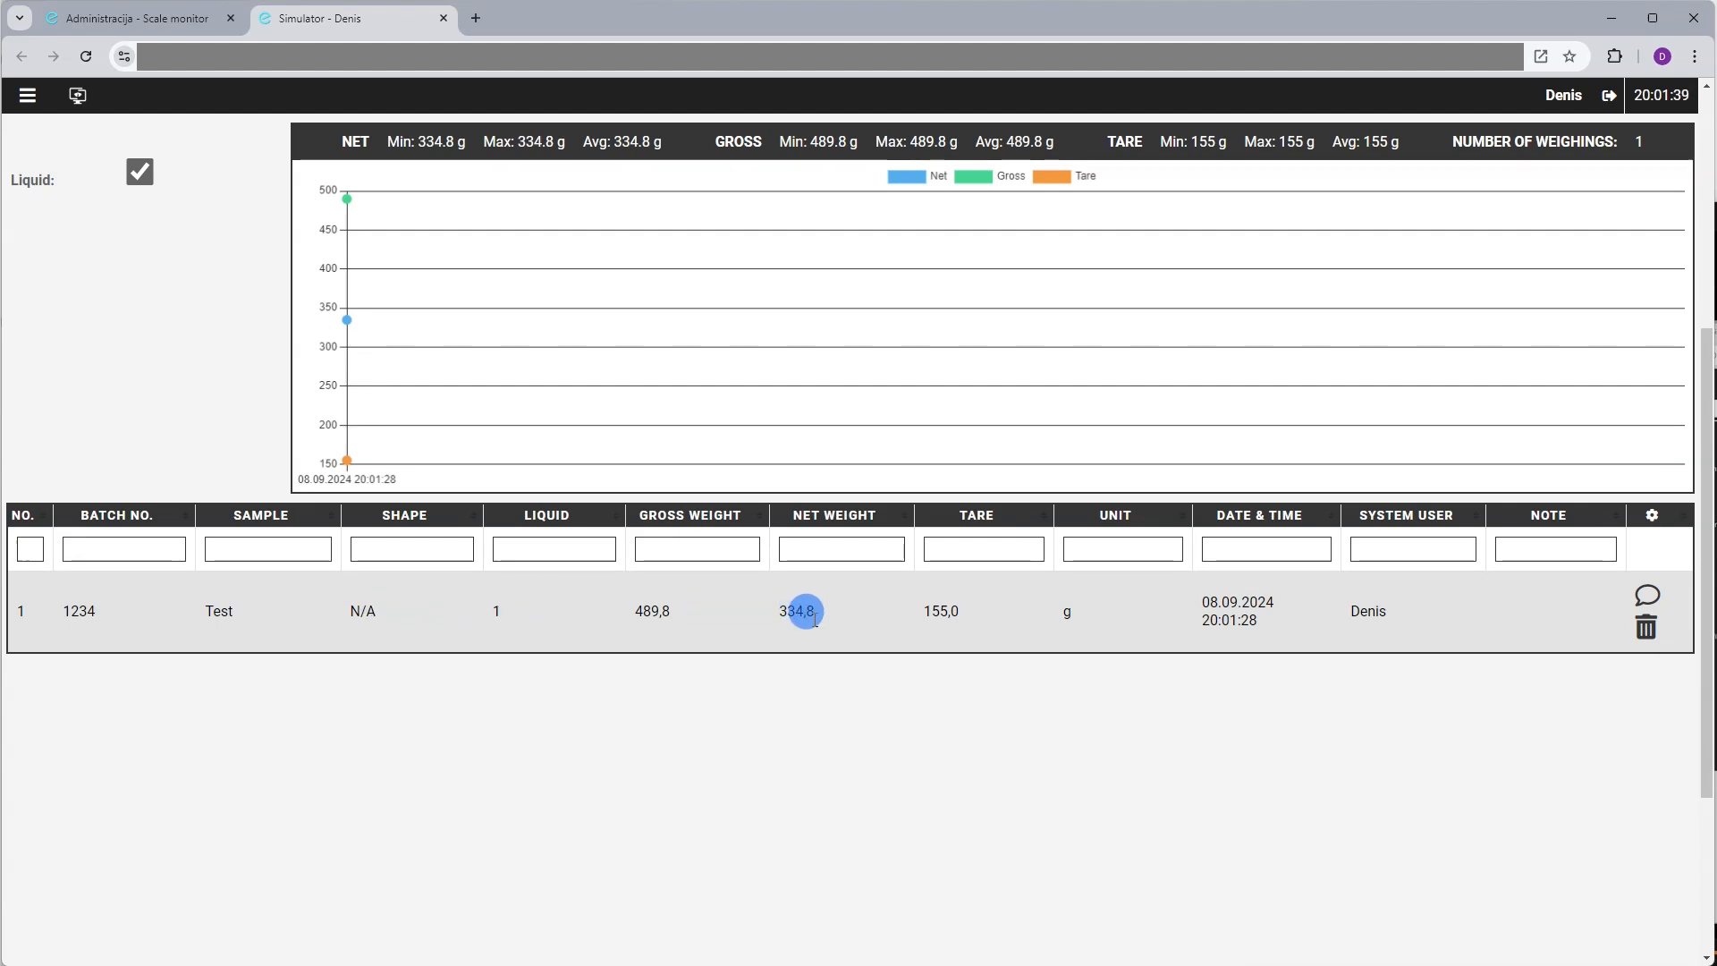
scroll(804, 608, "up", 5)
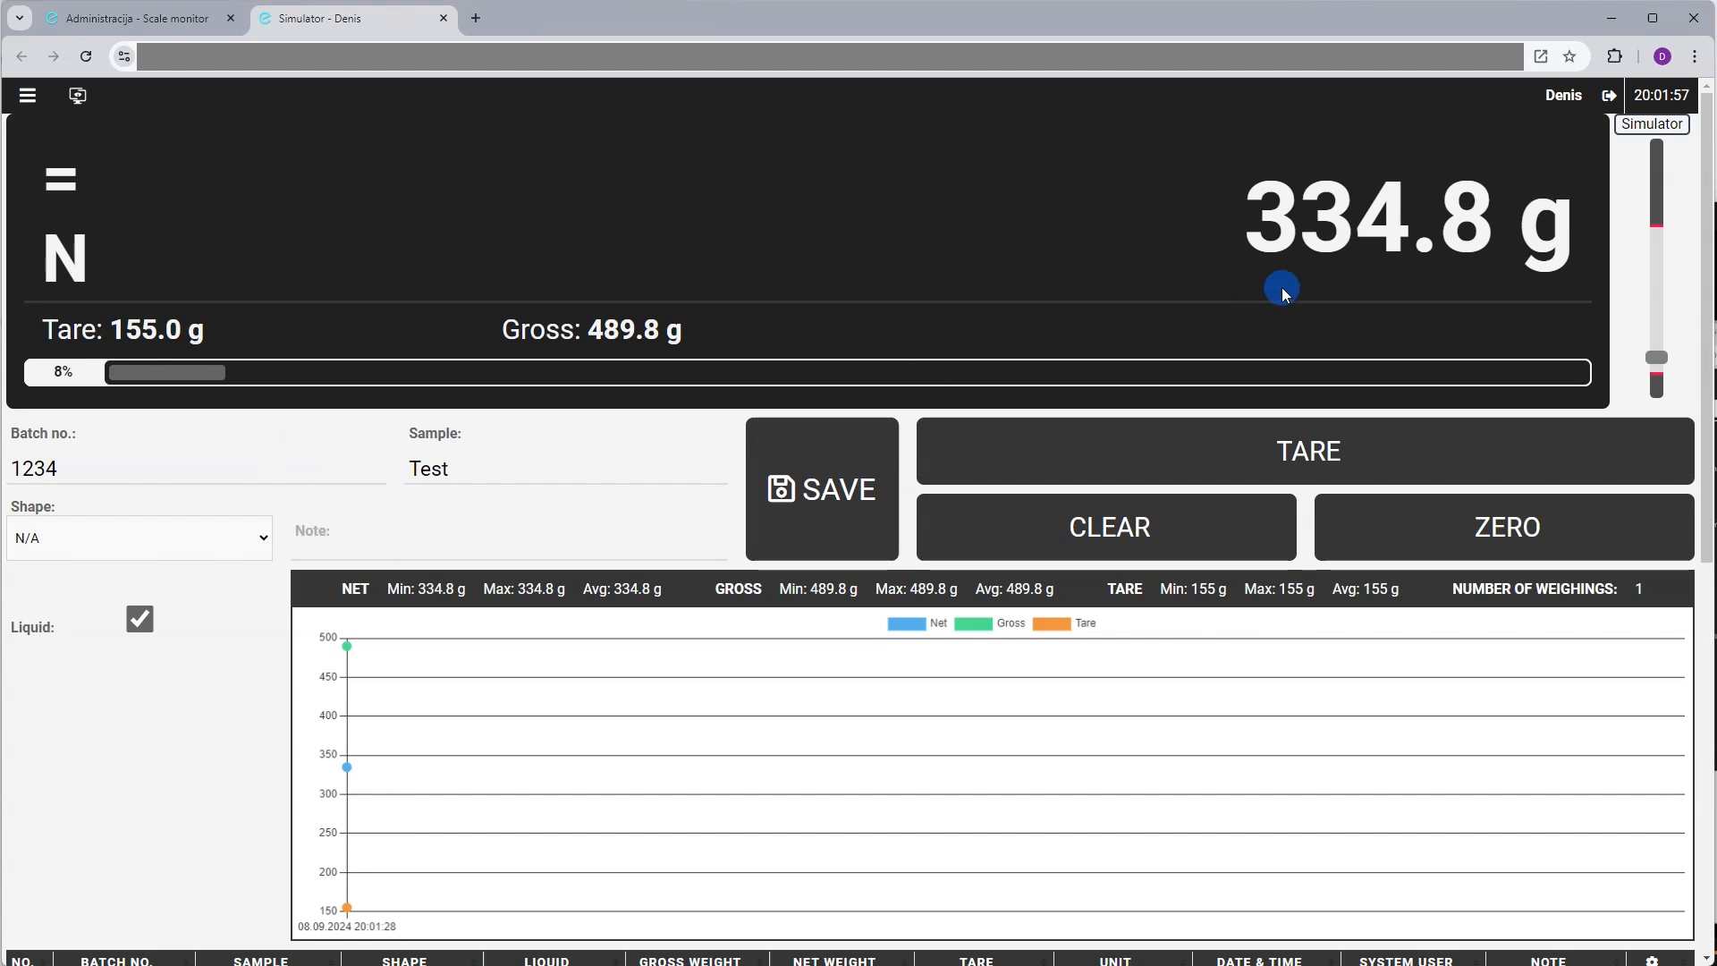
Raise the simulated load and save a 672.7 g net weighing
left_click_drag(1681, 348, 1662, 334)
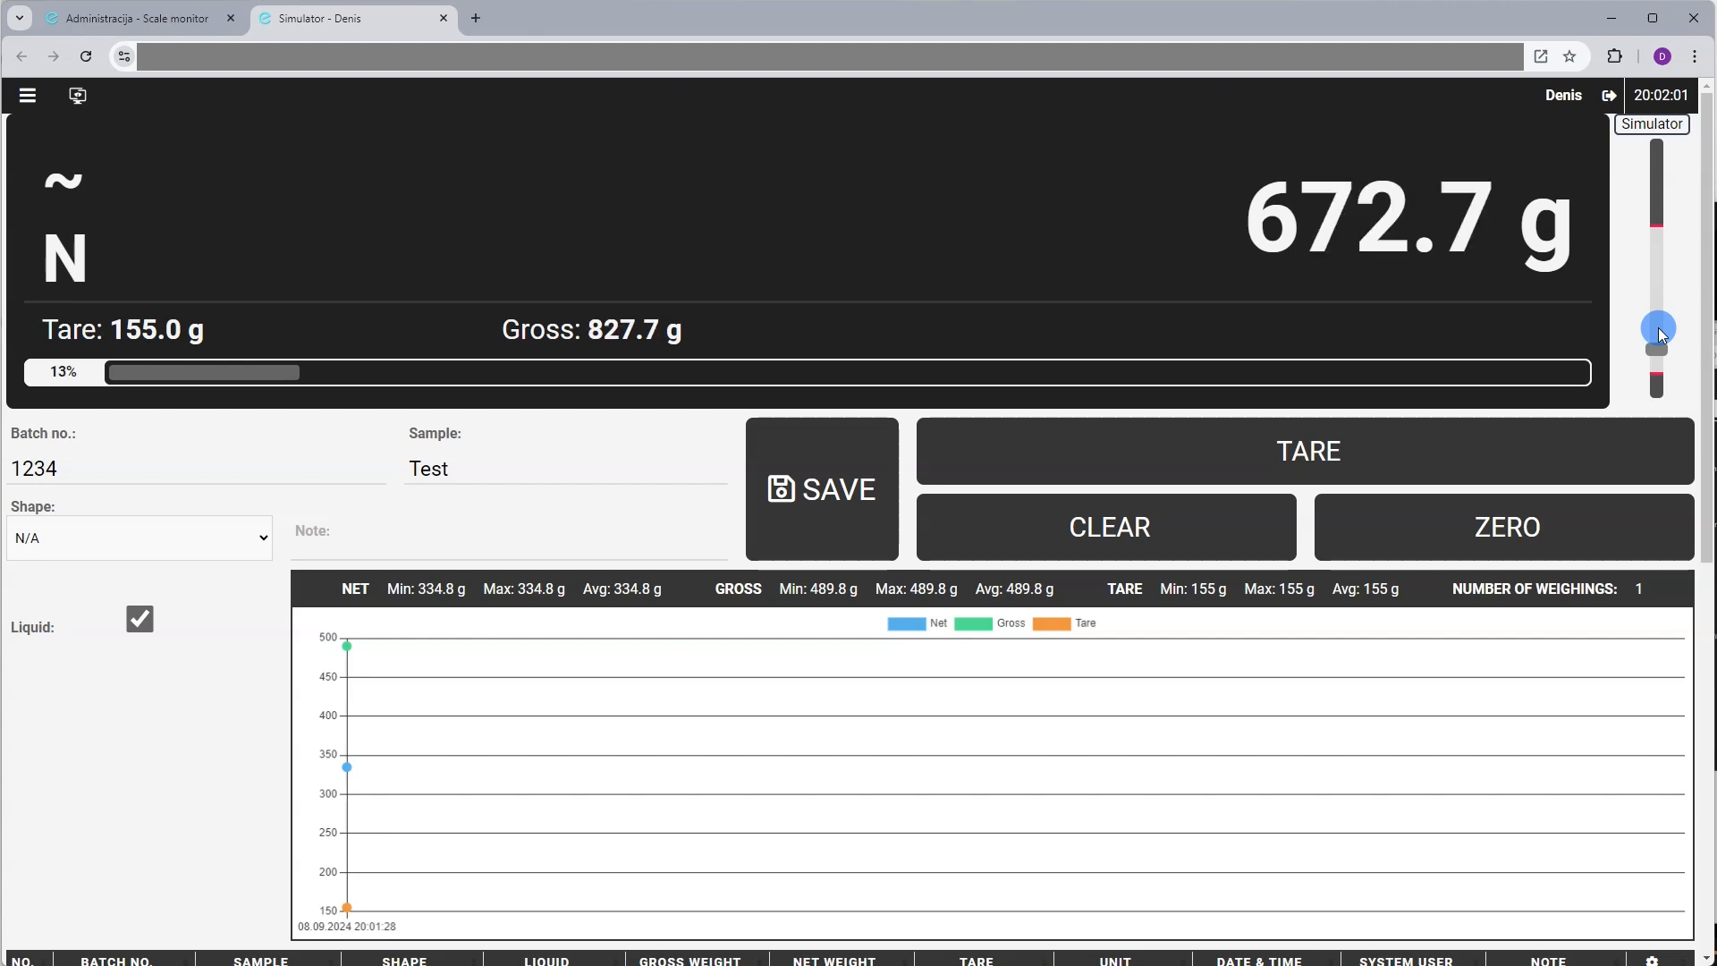
left_click(791, 477)
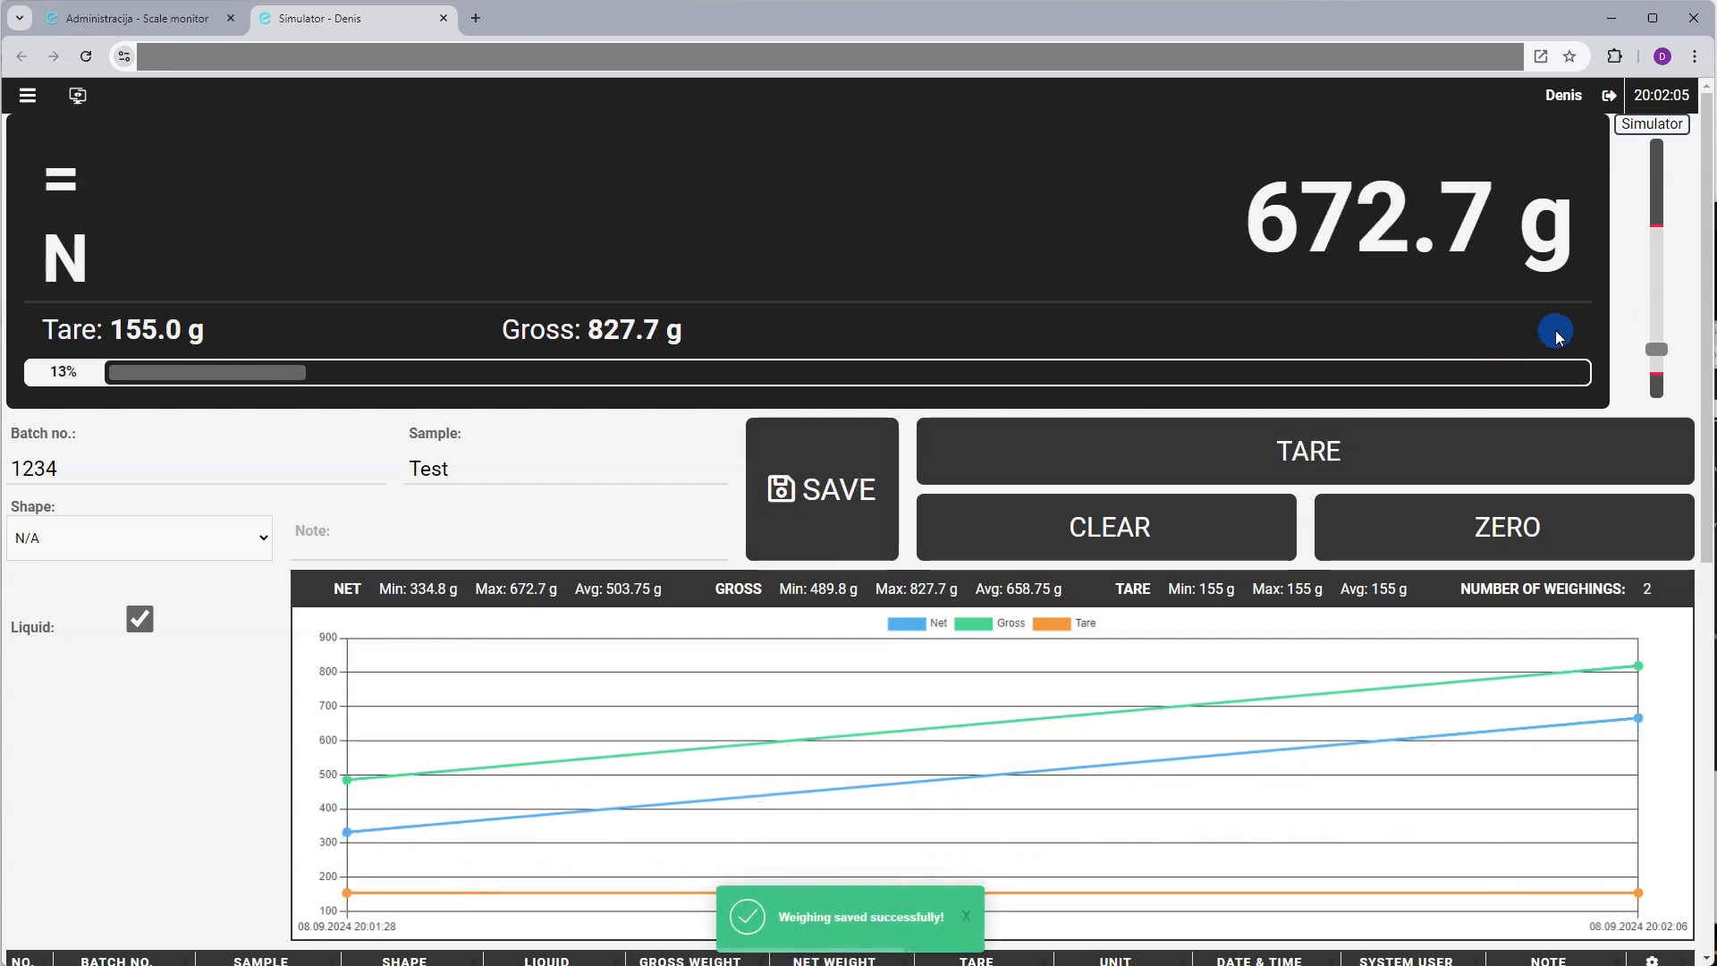
scroll(1644, 309, "down", 8)
scroll(1646, 308, "up", 8)
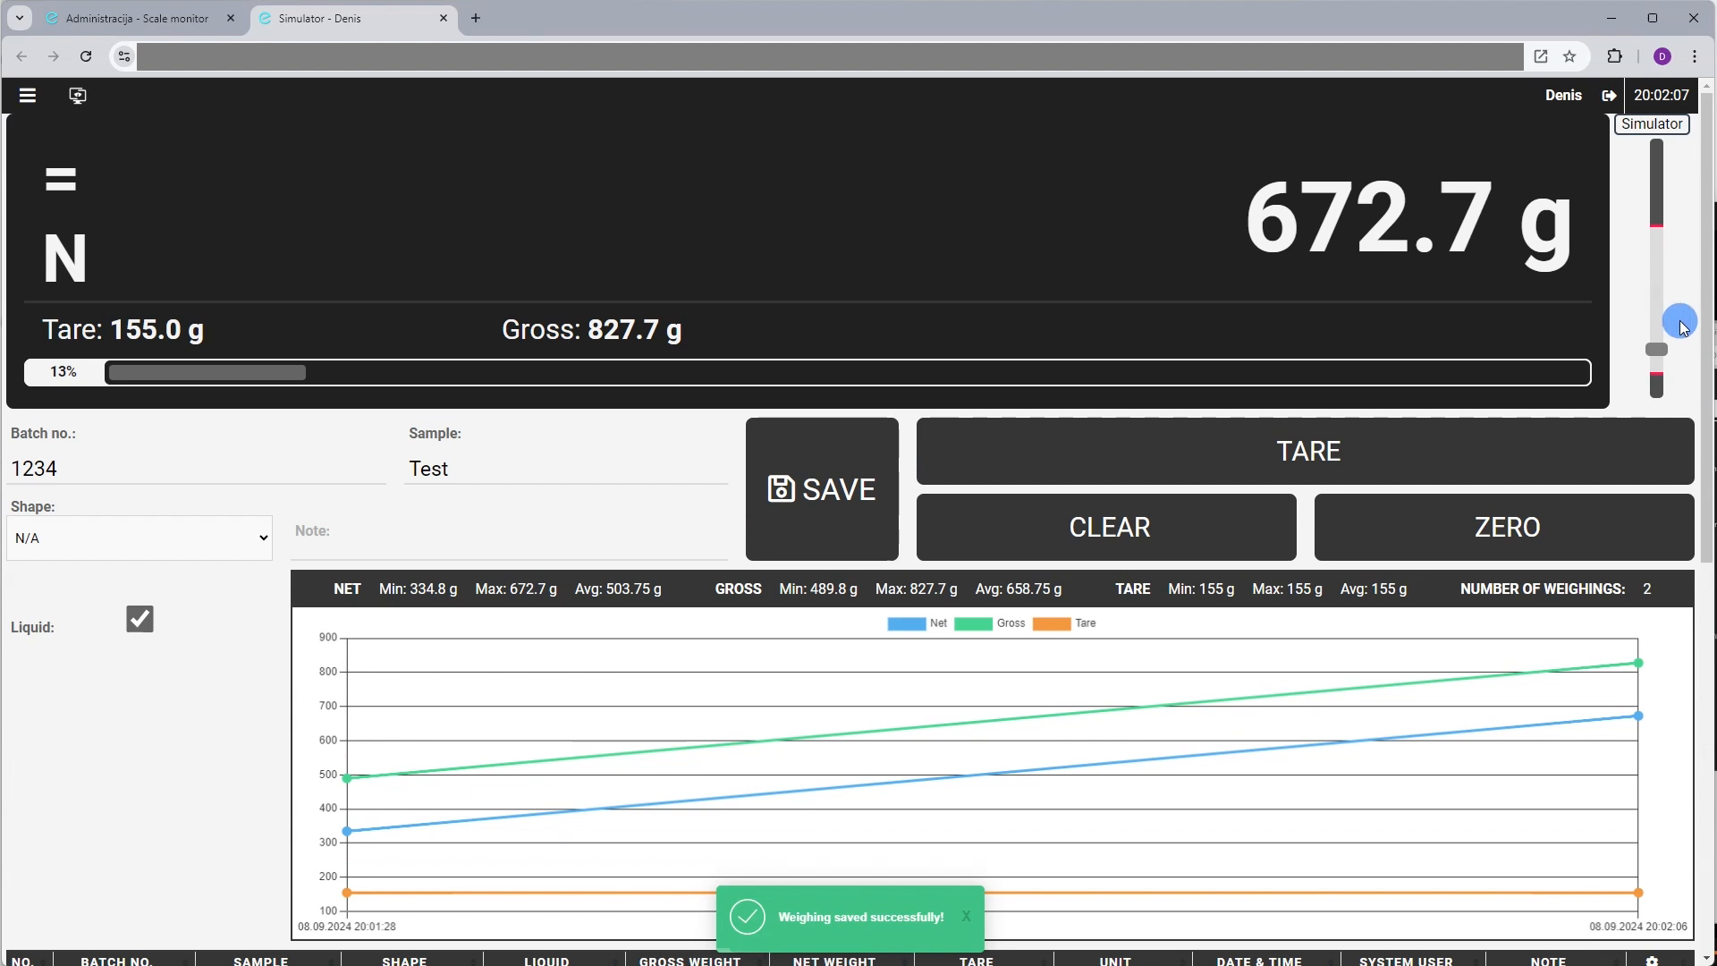
scroll(1654, 324, "down", 2)
scroll(1652, 326, "up", 2)
Lower the simulated load and save a 124.0 g net weighing, then review the table
left_click_drag(1655, 345, 1655, 372)
left_click(821, 508)
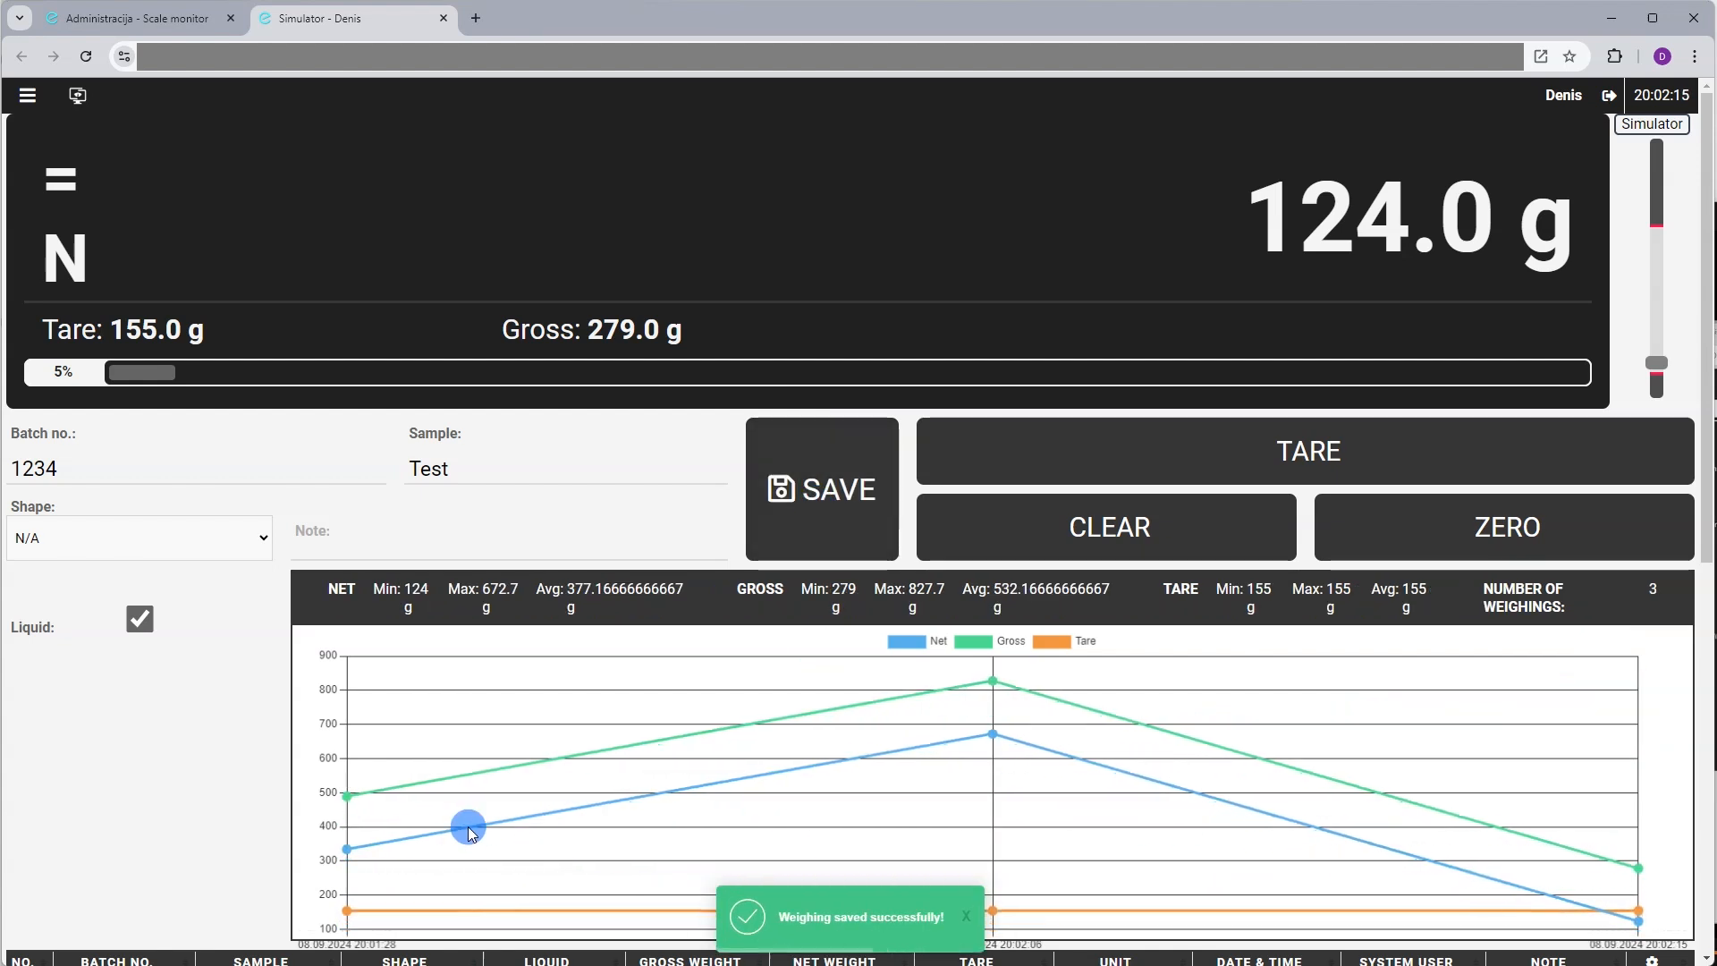
scroll(393, 845, "down", 1)
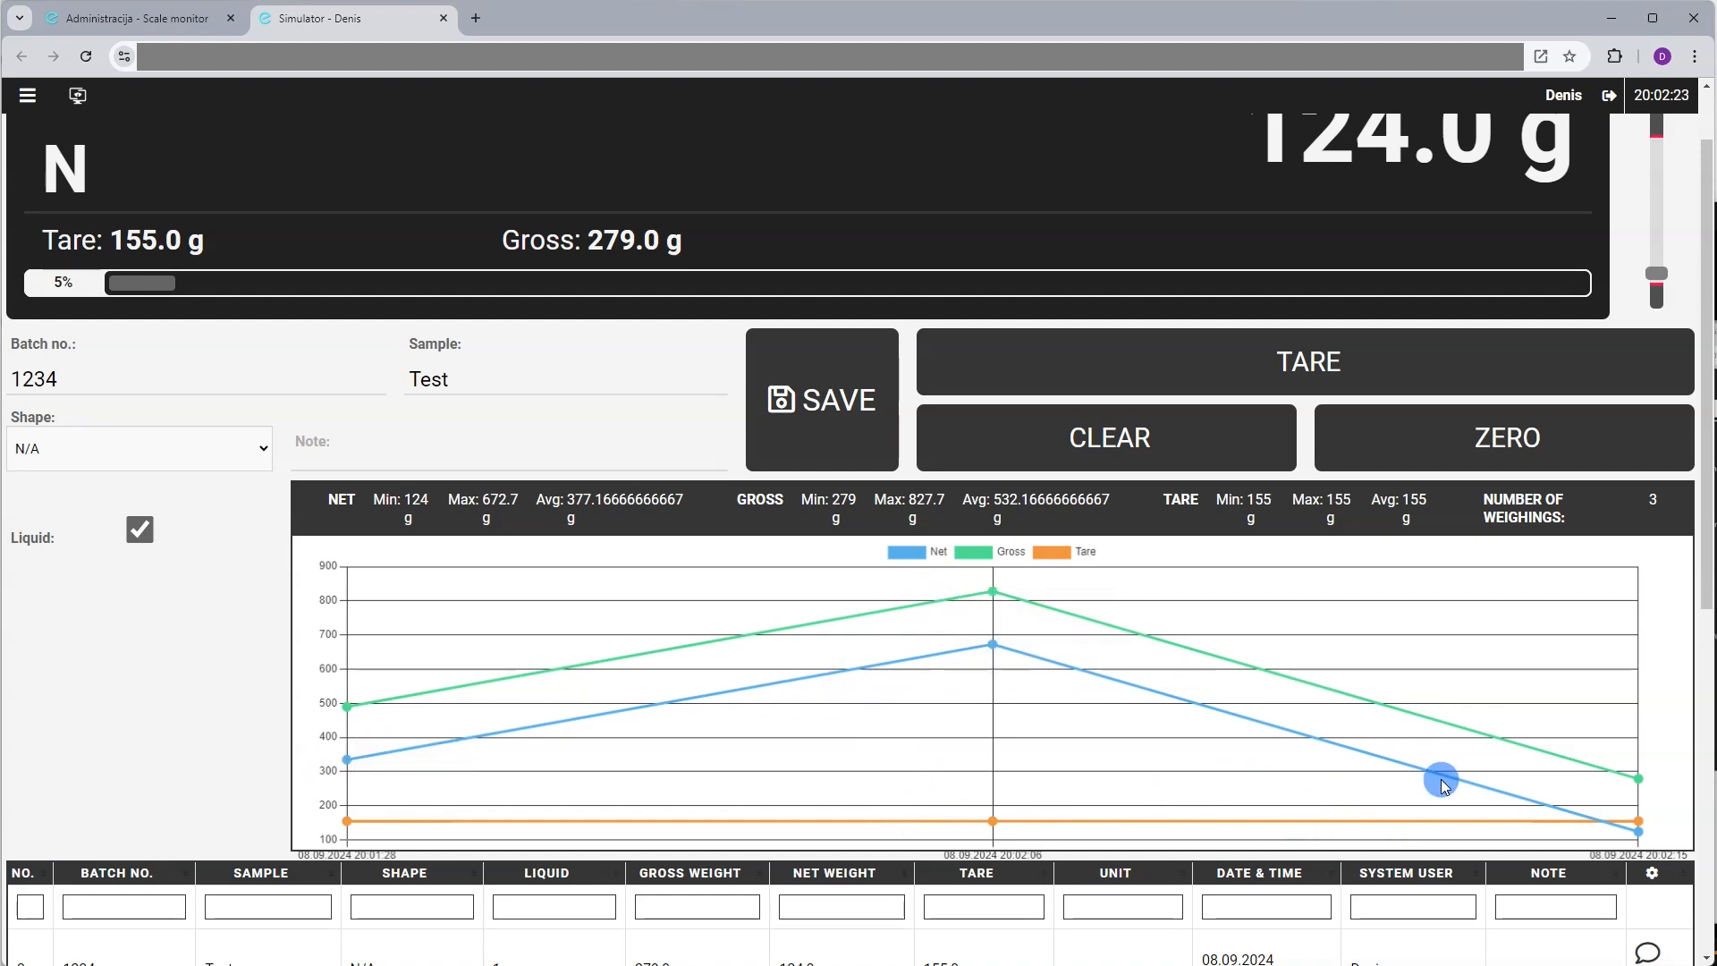
scroll(780, 820, "down", 5)
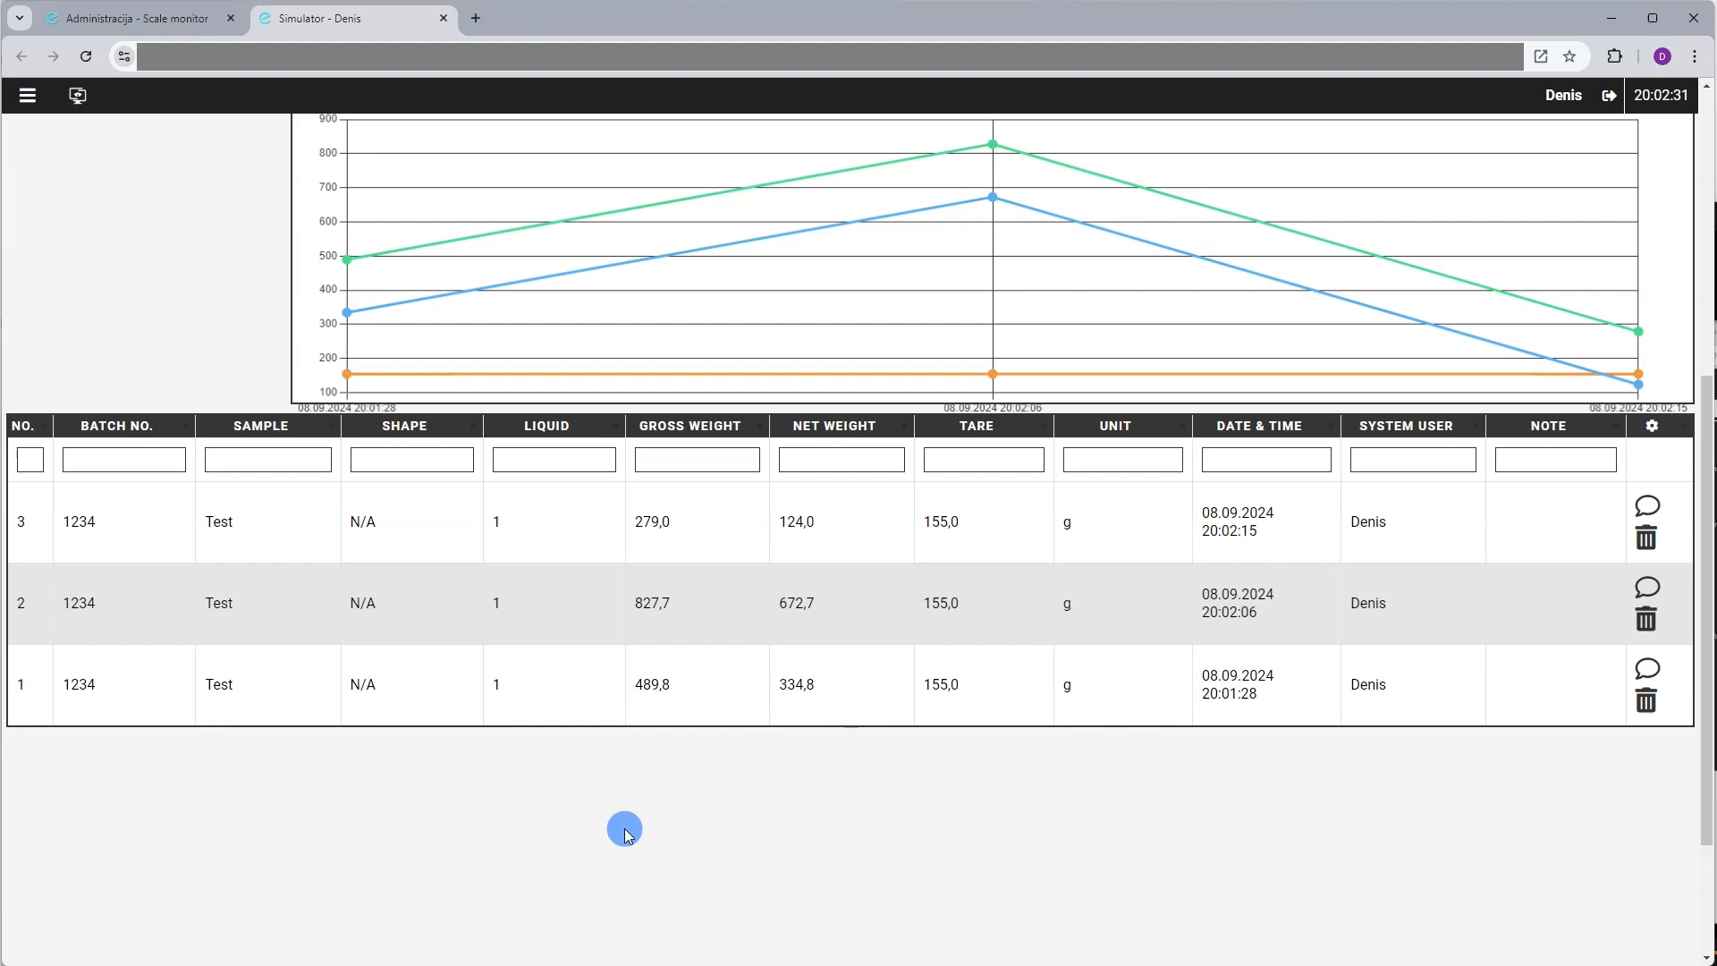
scroll(931, 659, "up", 6)
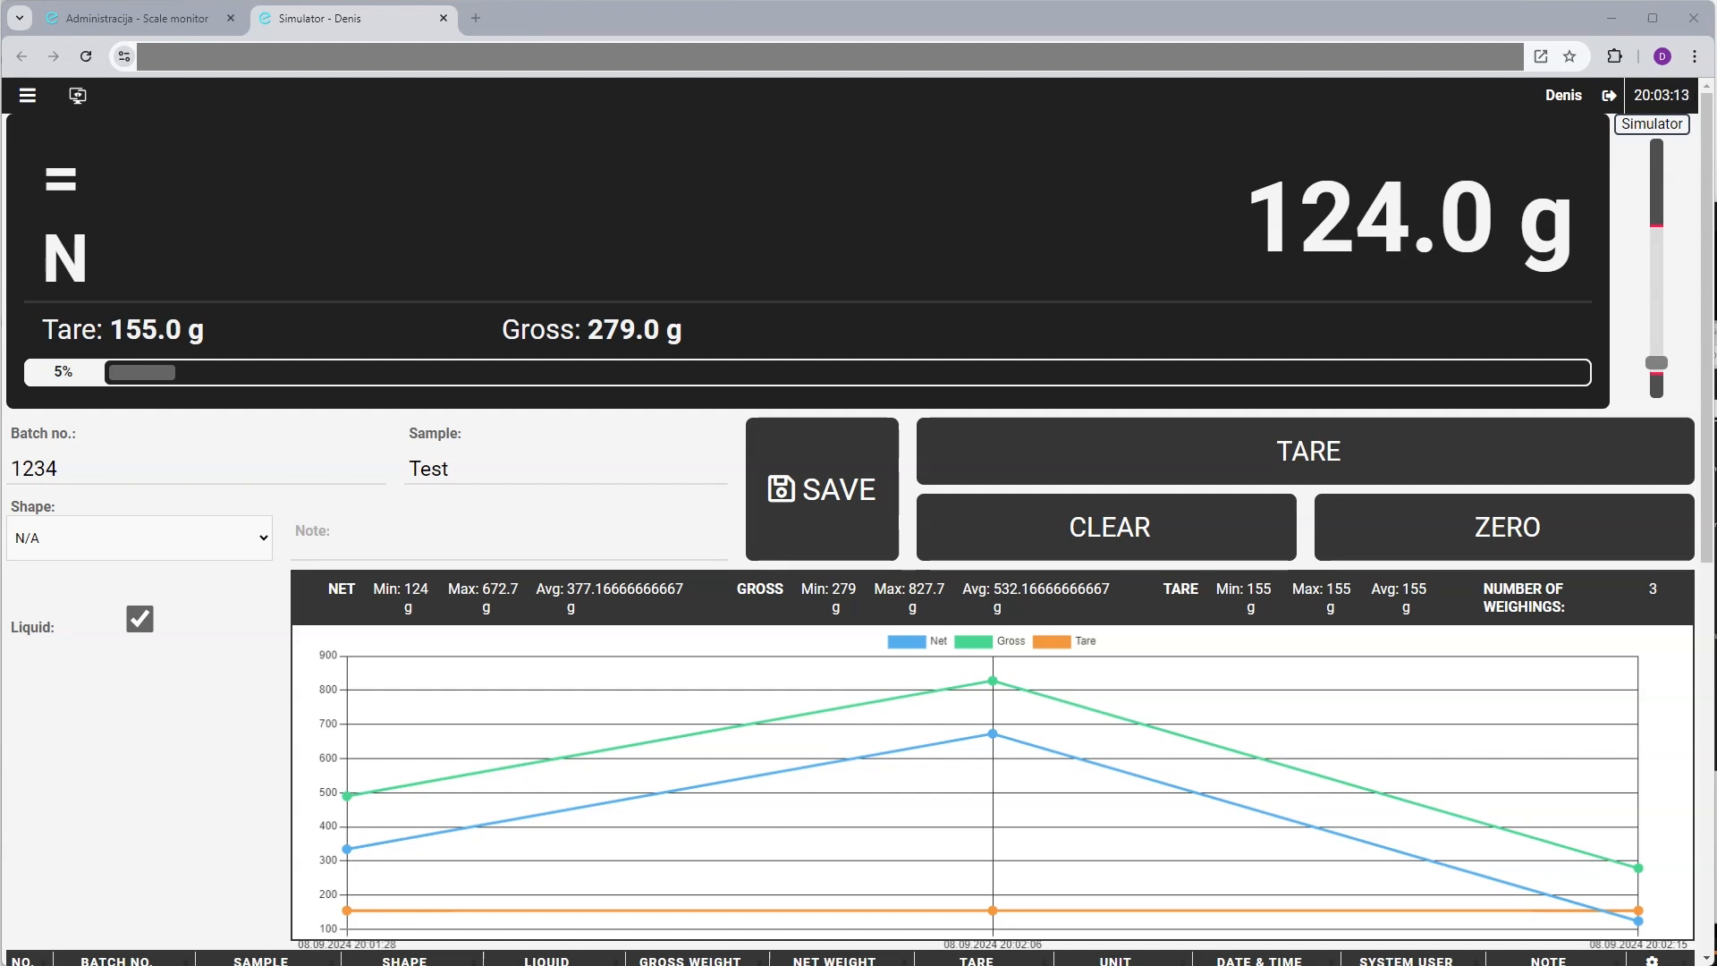
Open the Statistics layout from the navigation menu and inspect the weight display element's settings
left_click(1064, 824)
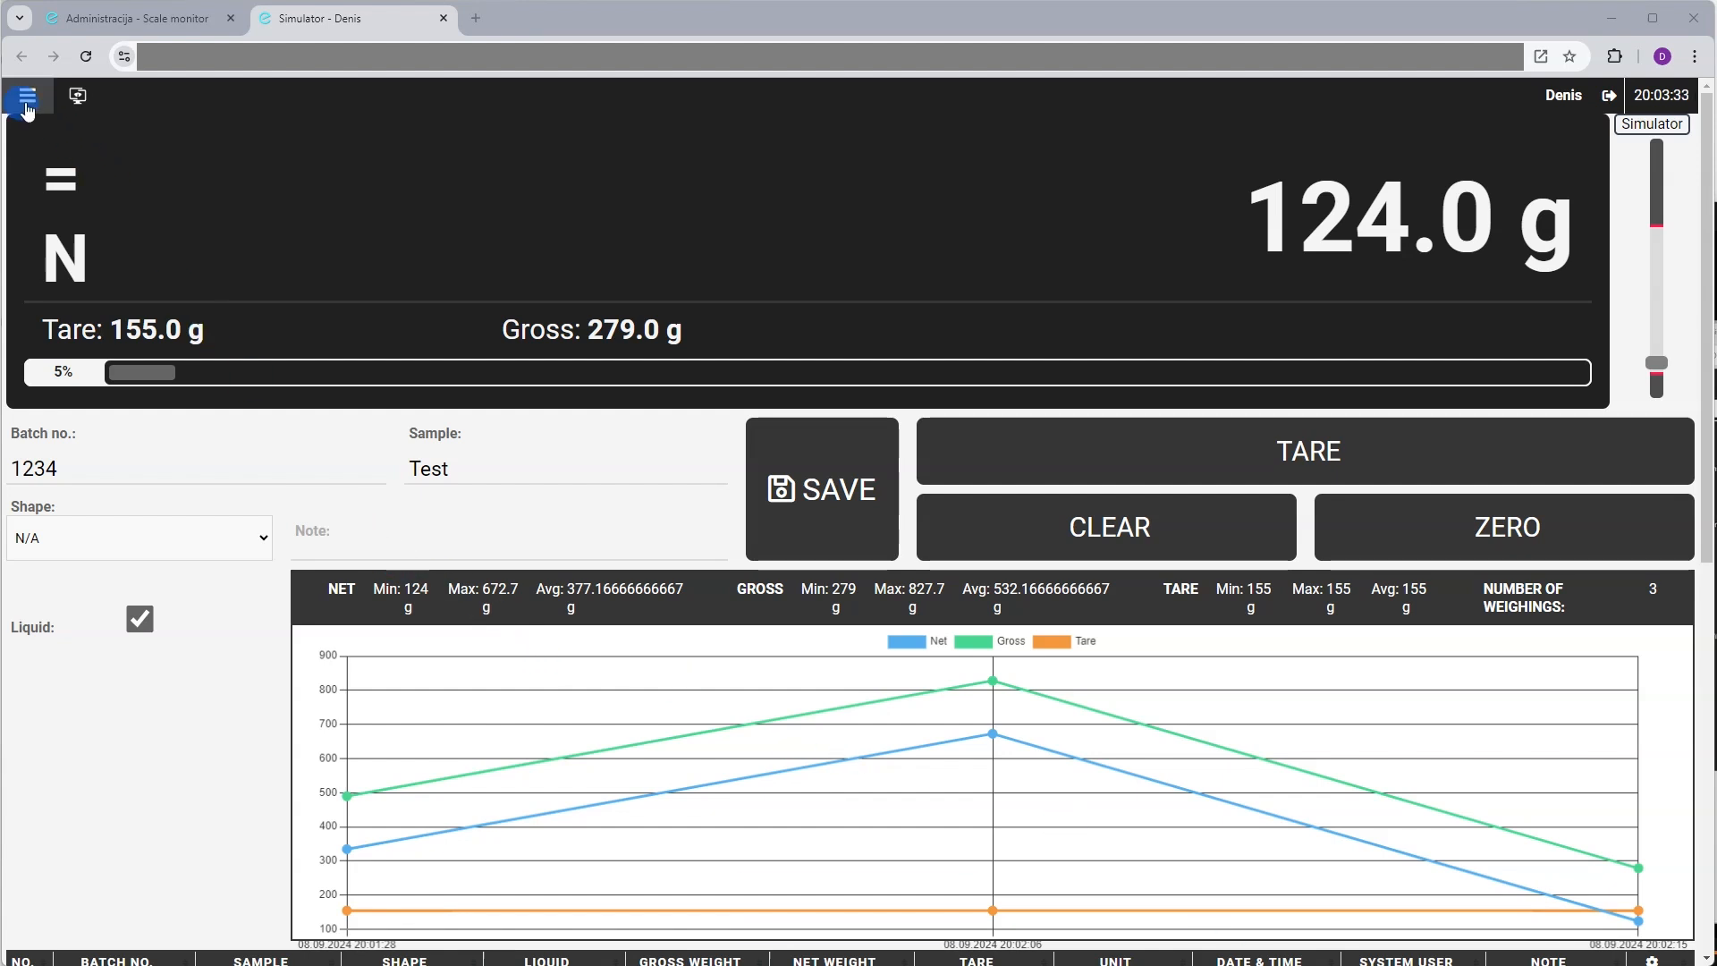
left_click(27, 98)
left_click(859, 199)
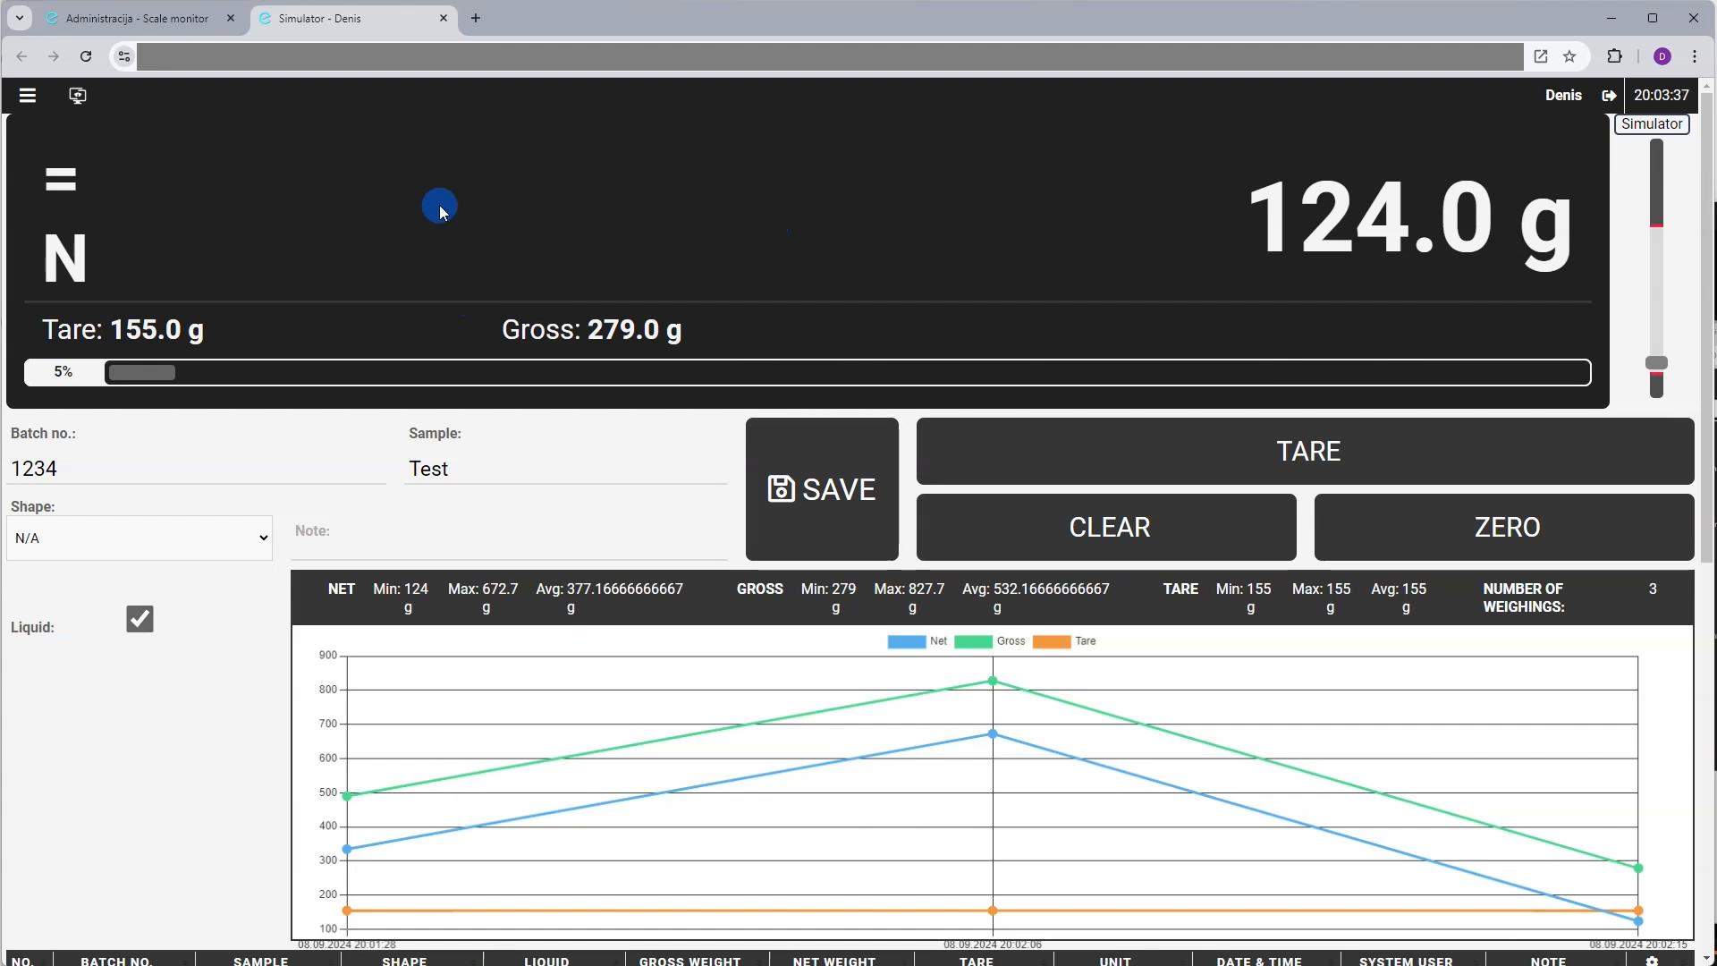
left_click(28, 97)
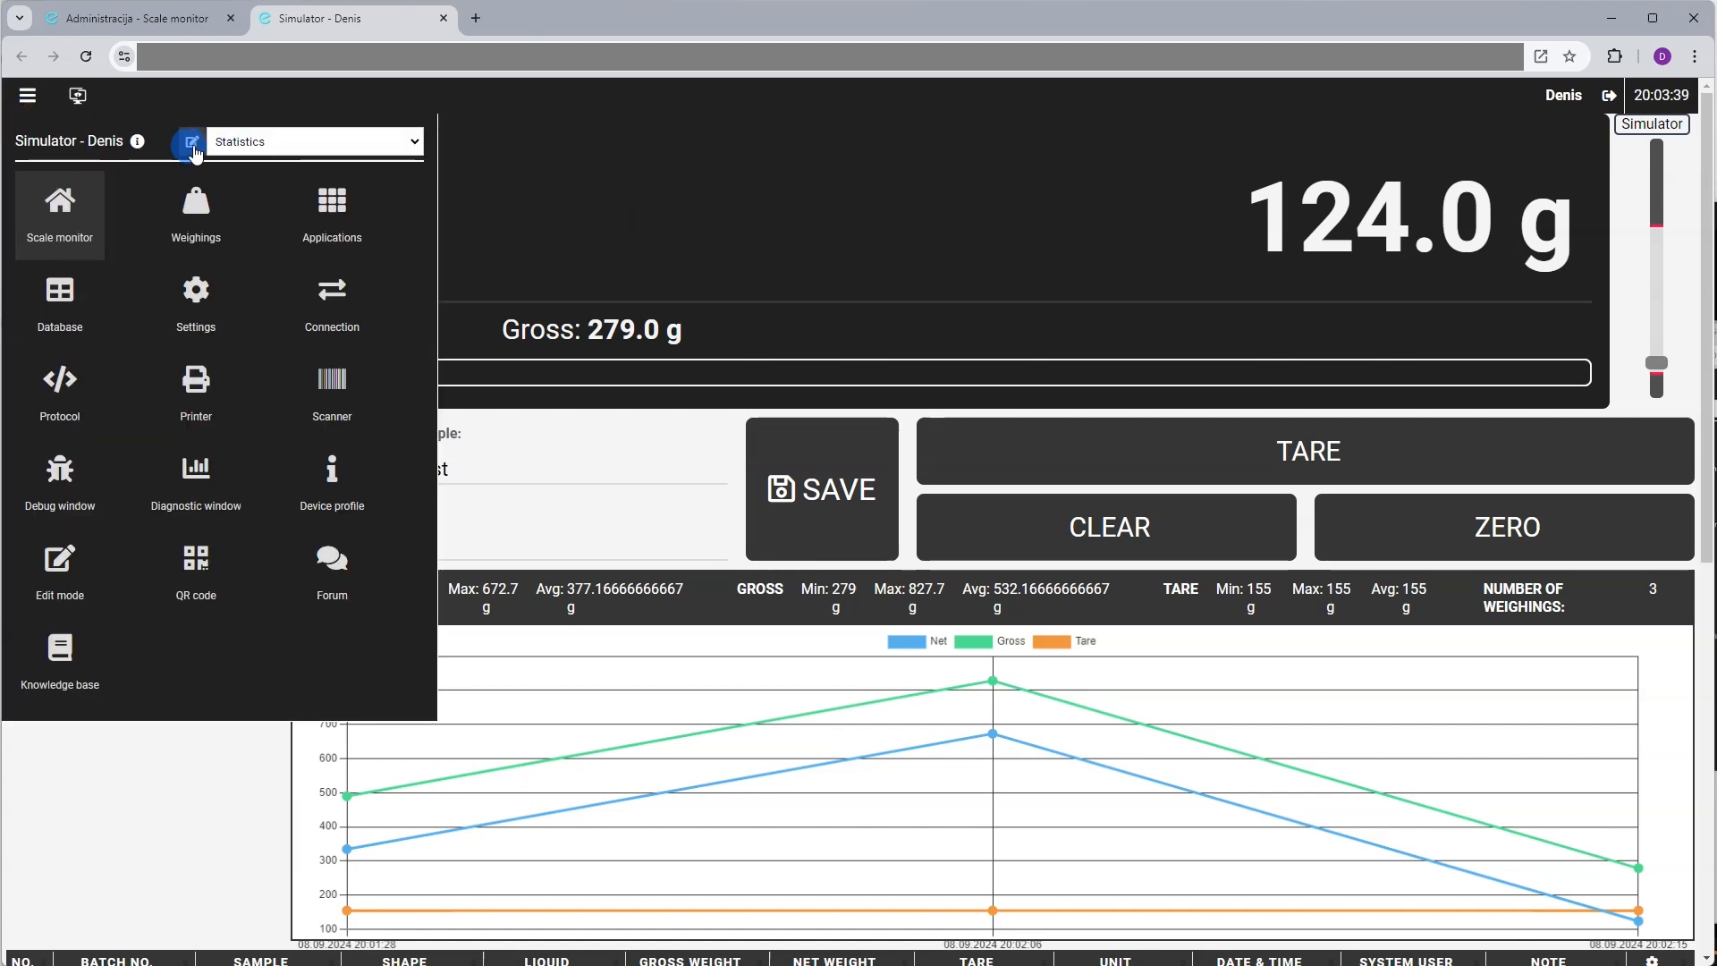
left_click(193, 144)
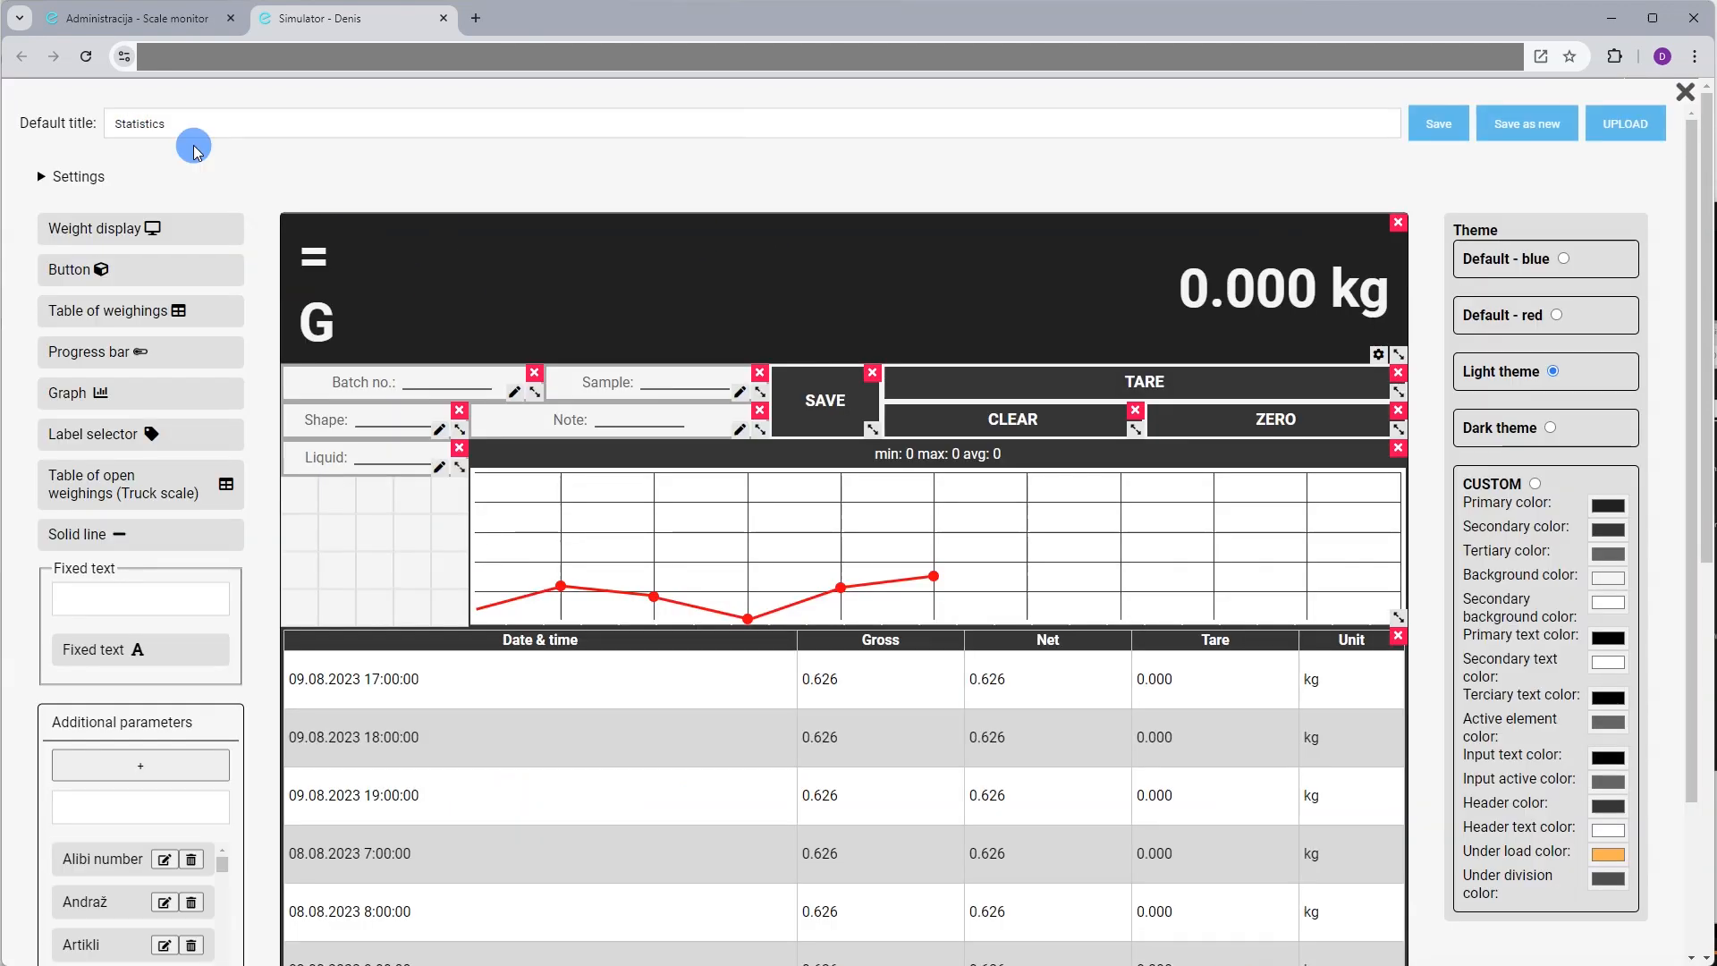
left_click(1379, 355)
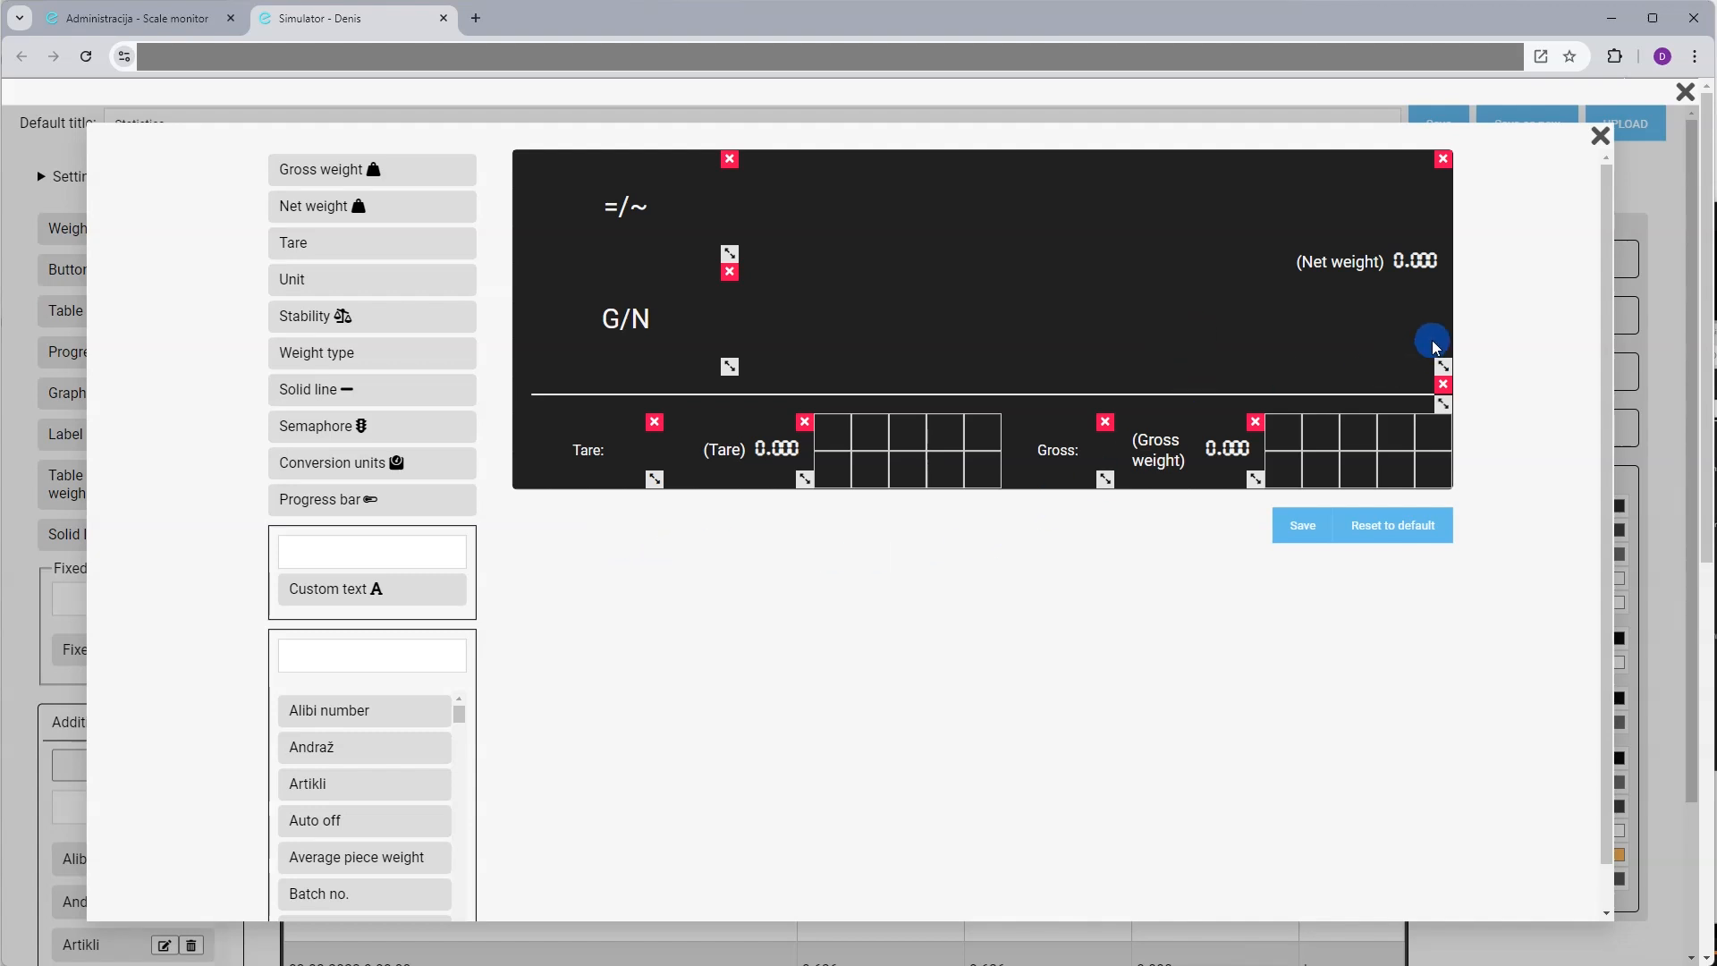
left_click(1600, 136)
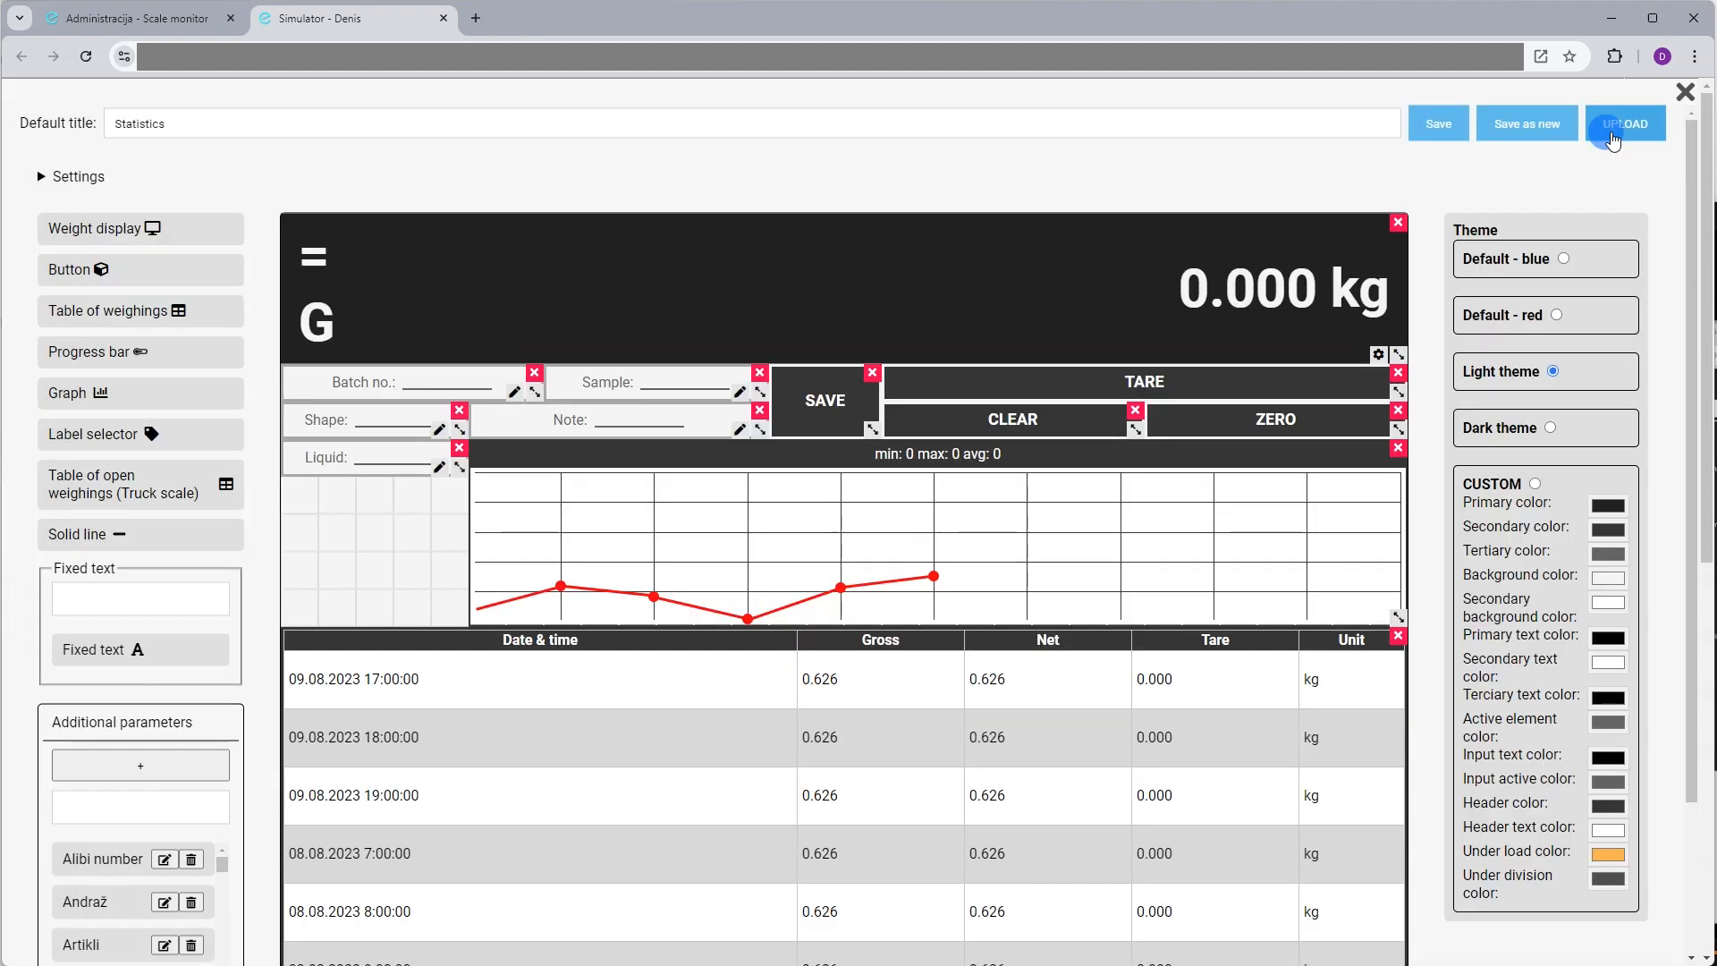
Close the layout editor and reload the Statistics monitor so it reads 0.0 g
left_click(1687, 94)
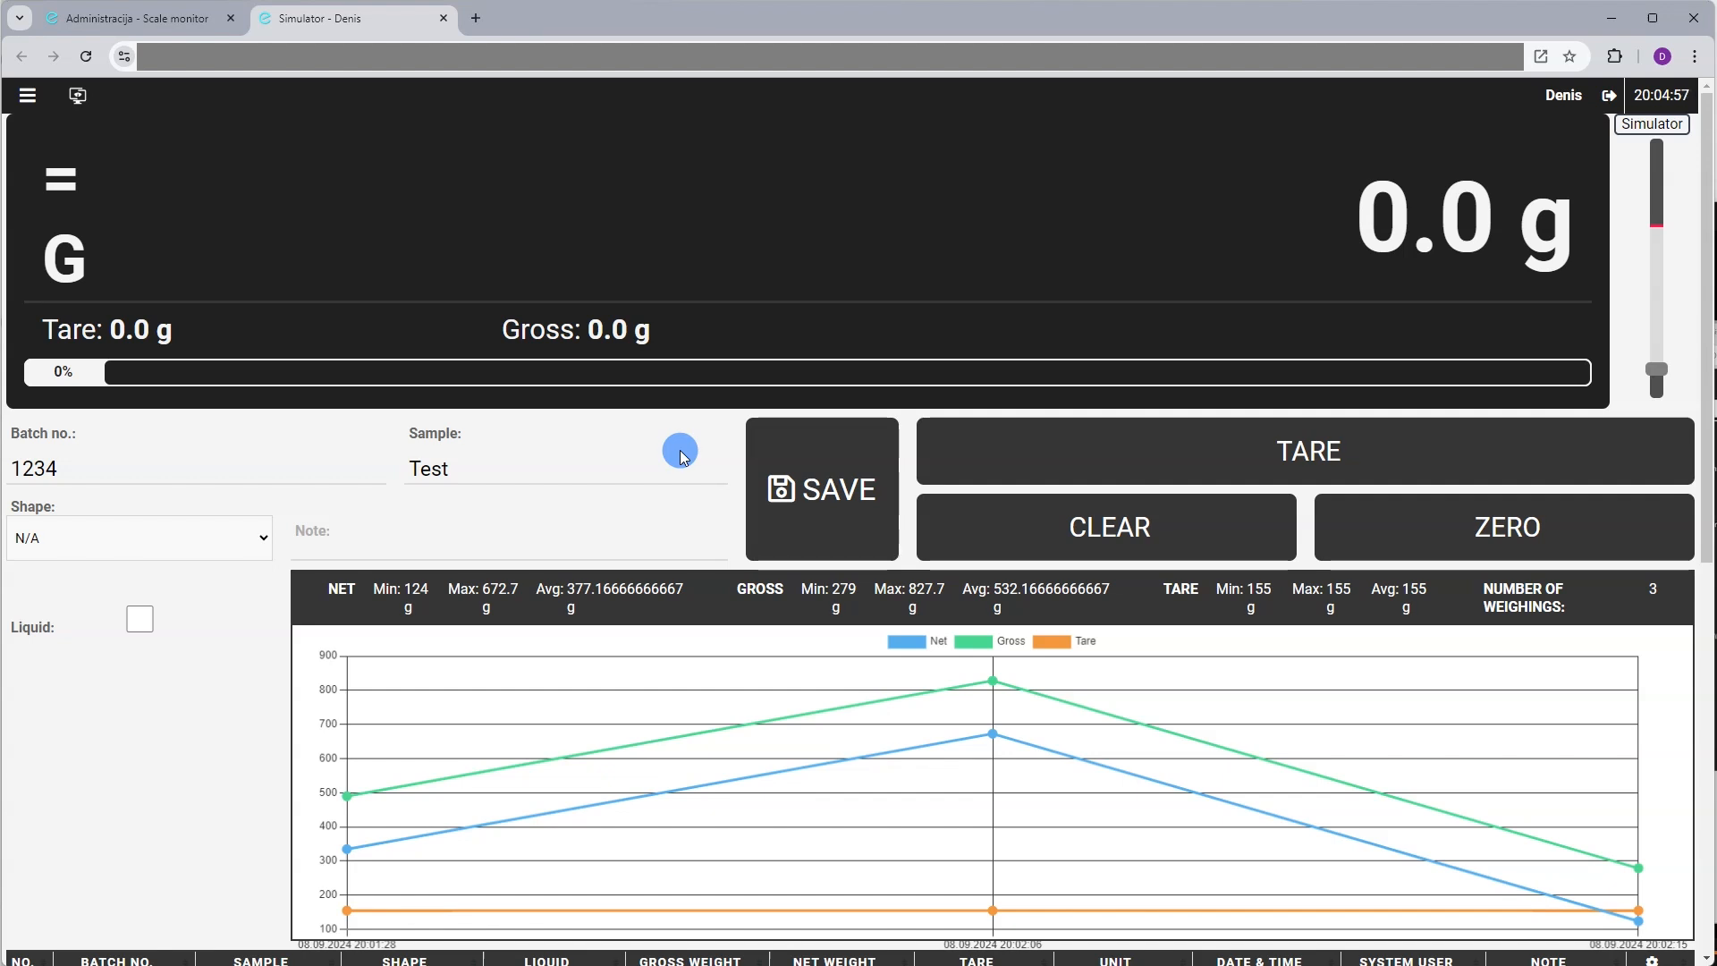
left_click(28, 98)
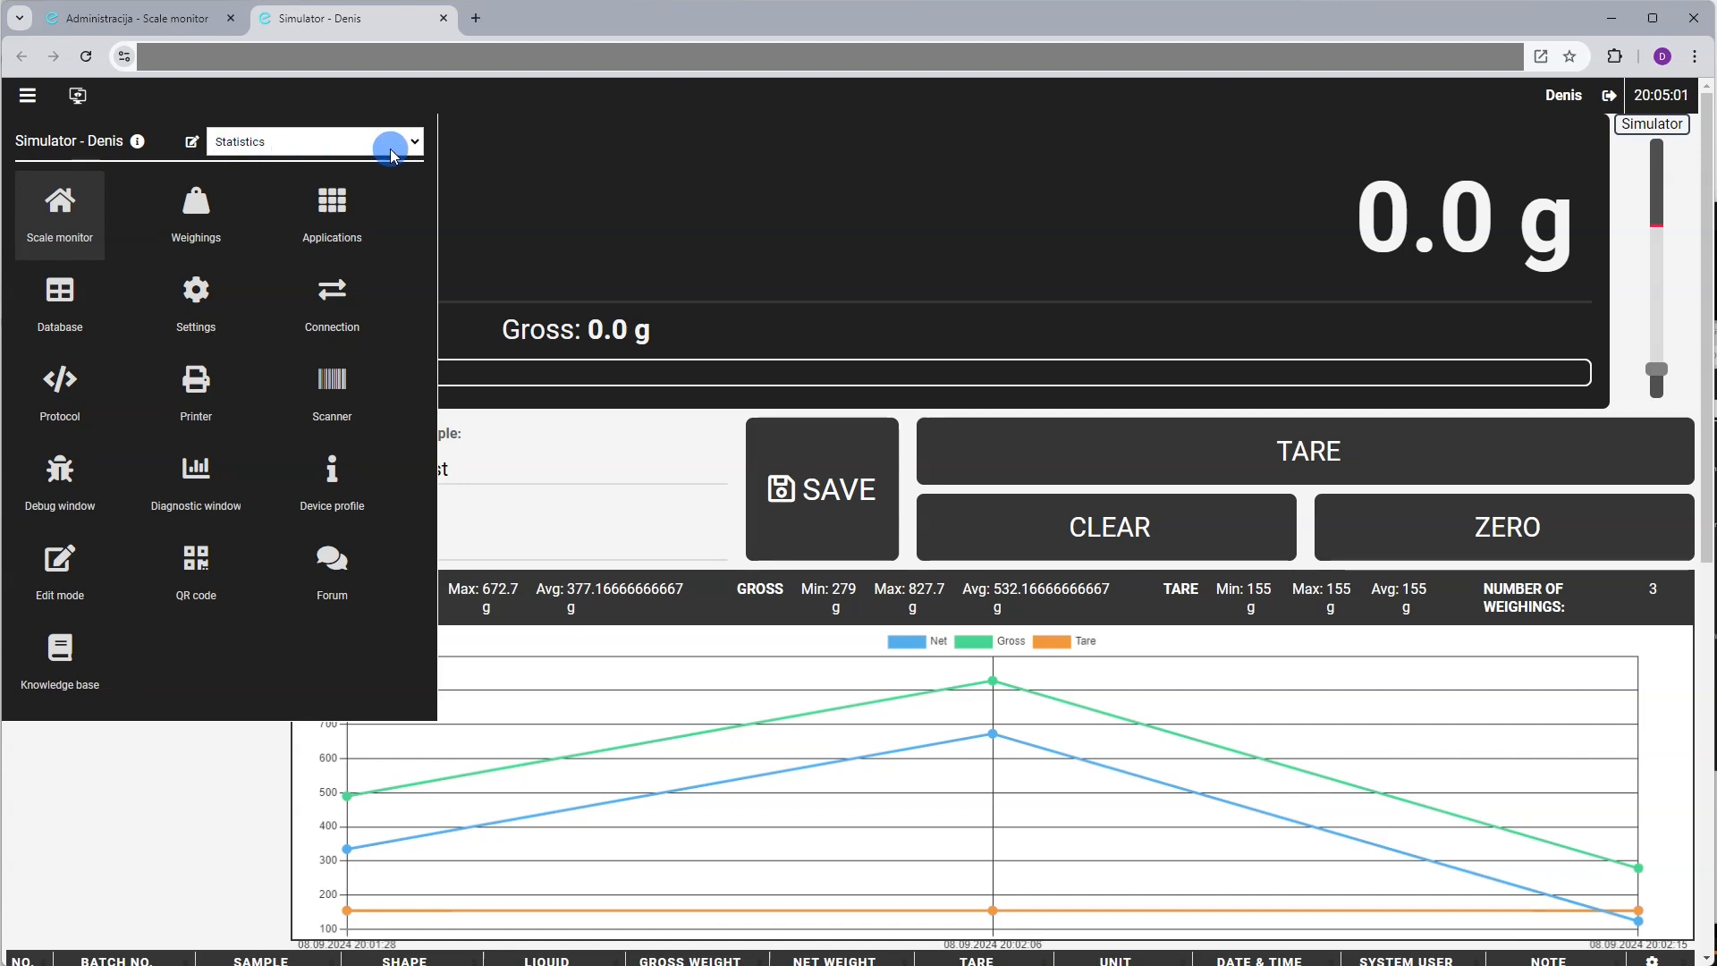
left_click(633, 163)
left_click(86, 63)
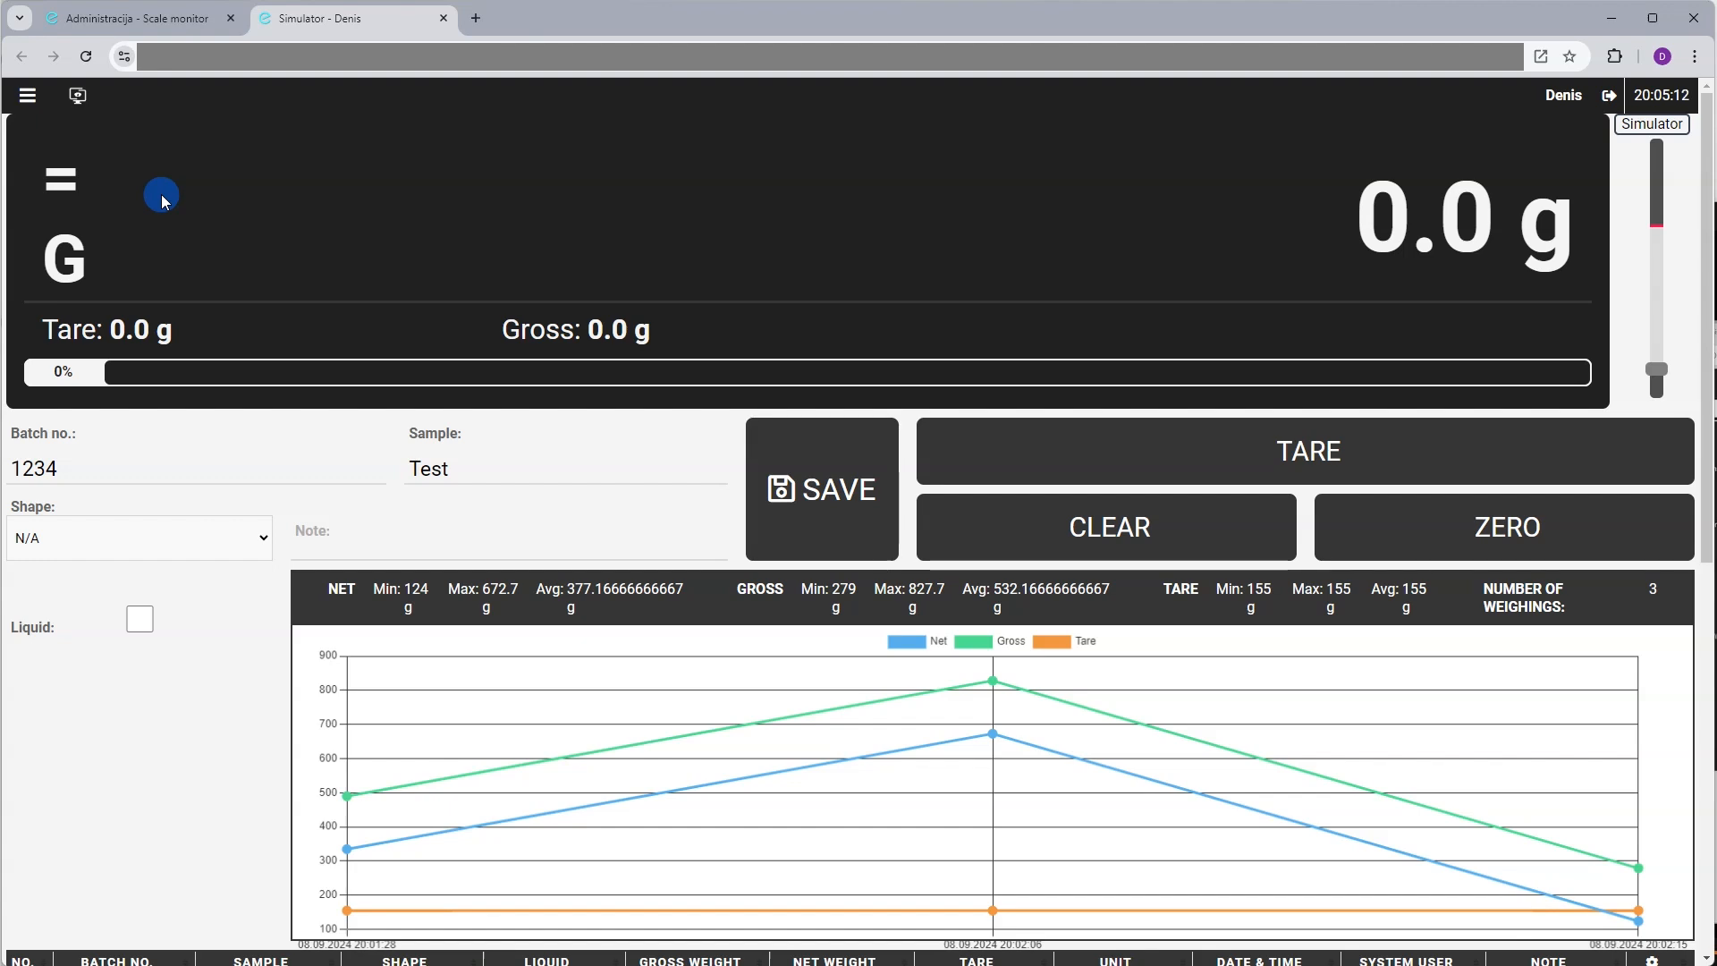
Select the Default - mobile layout from the menu's layout list and reload the page
left_click(40, 97)
left_click(313, 139)
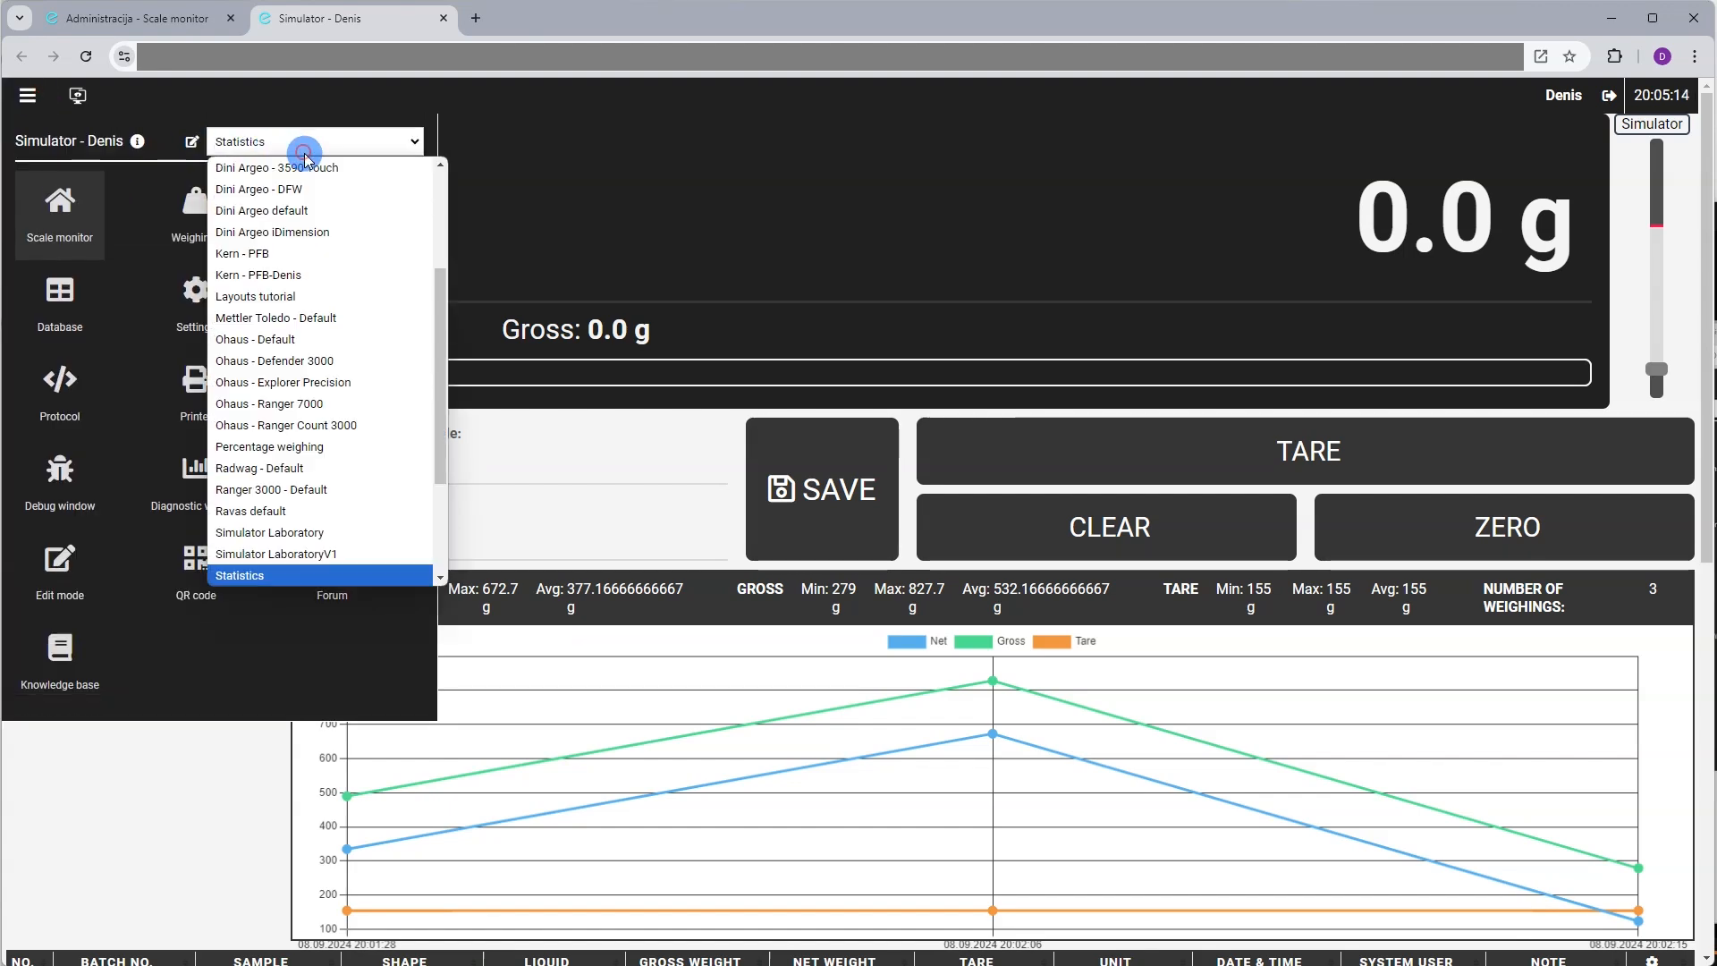
scroll(322, 254, "up", 3)
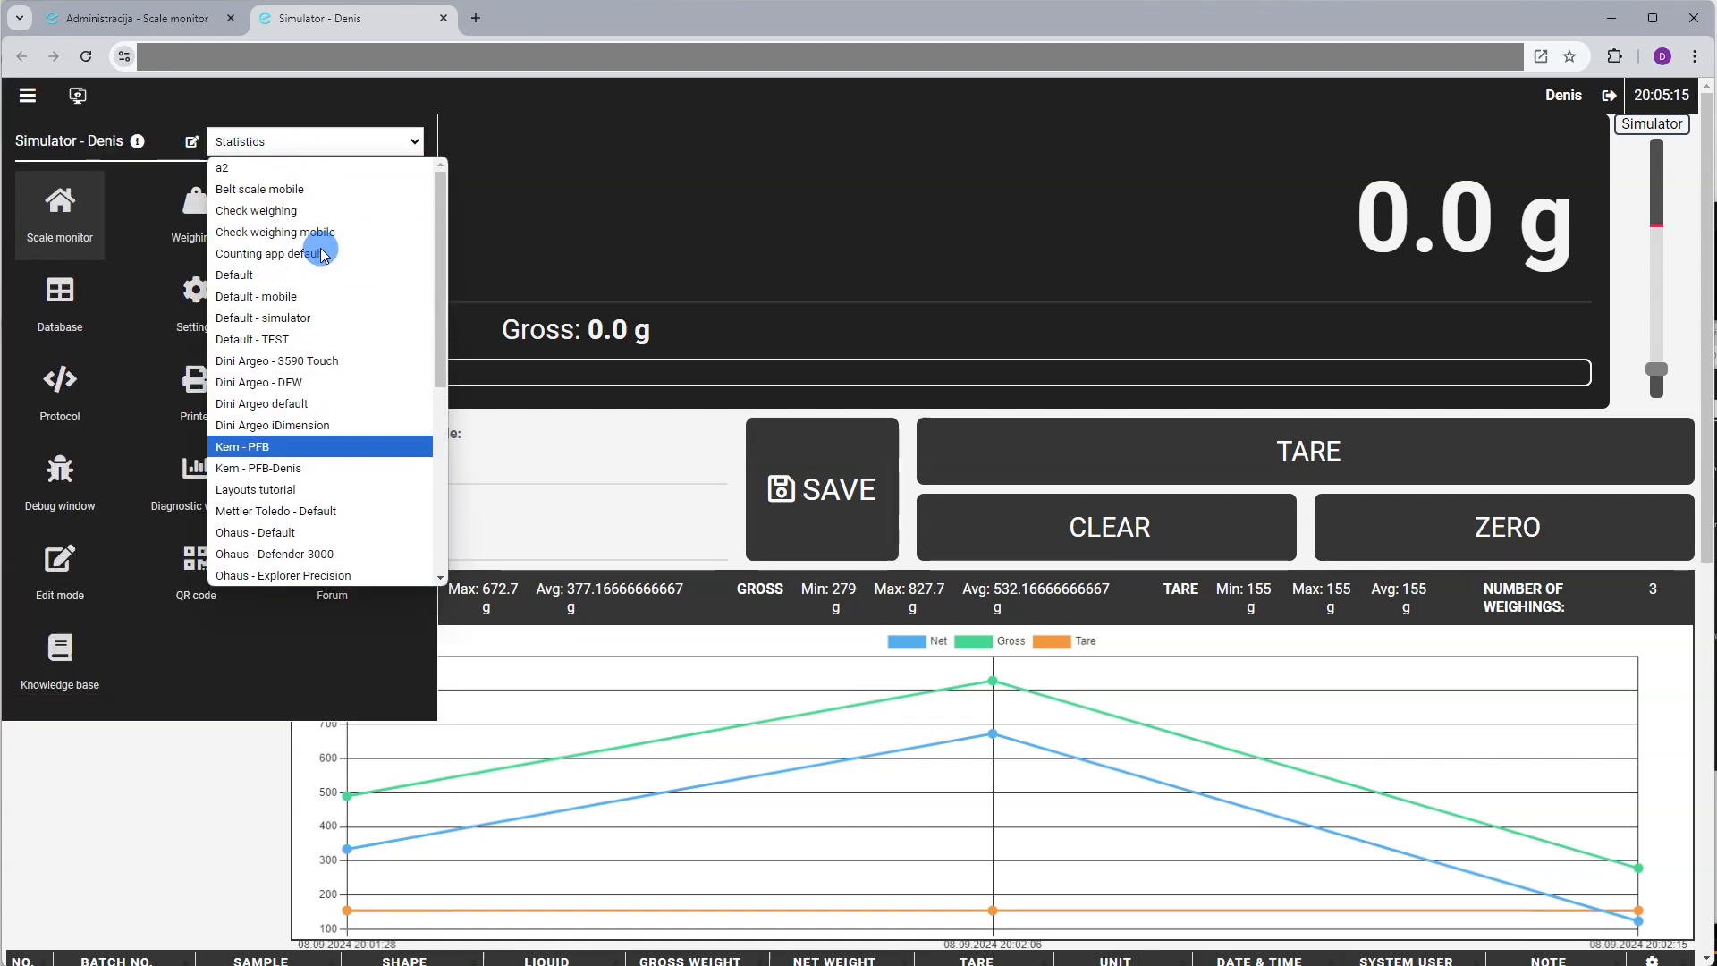
left_click(305, 296)
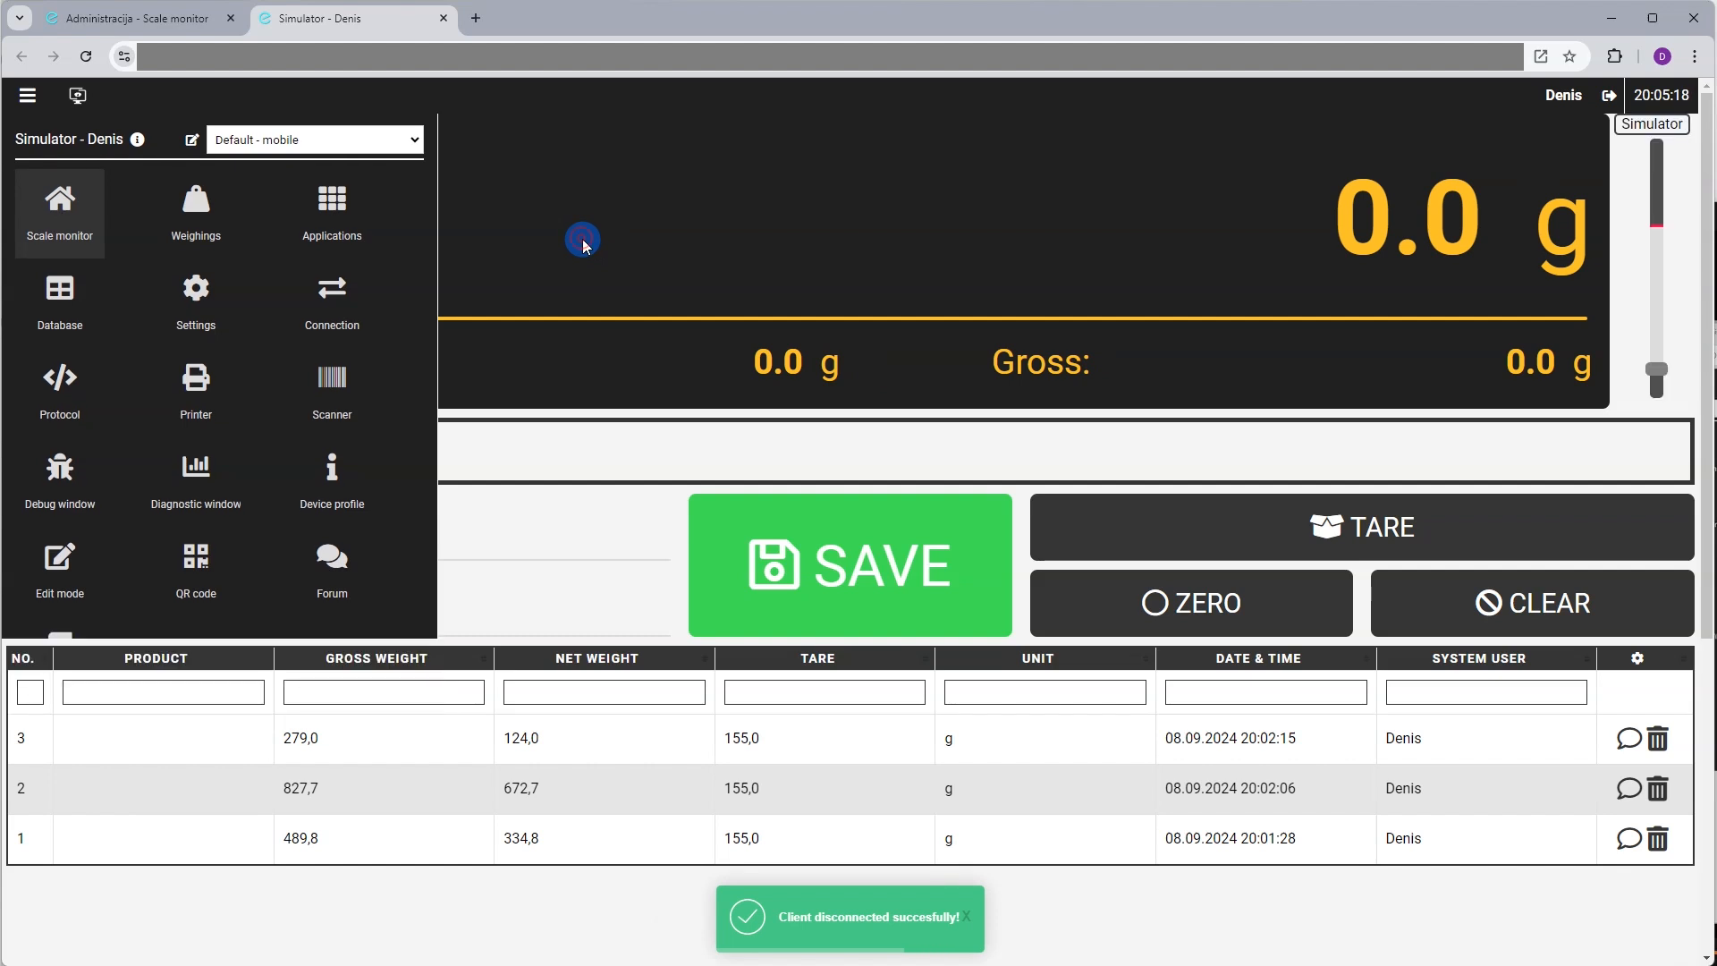
left_click(582, 239)
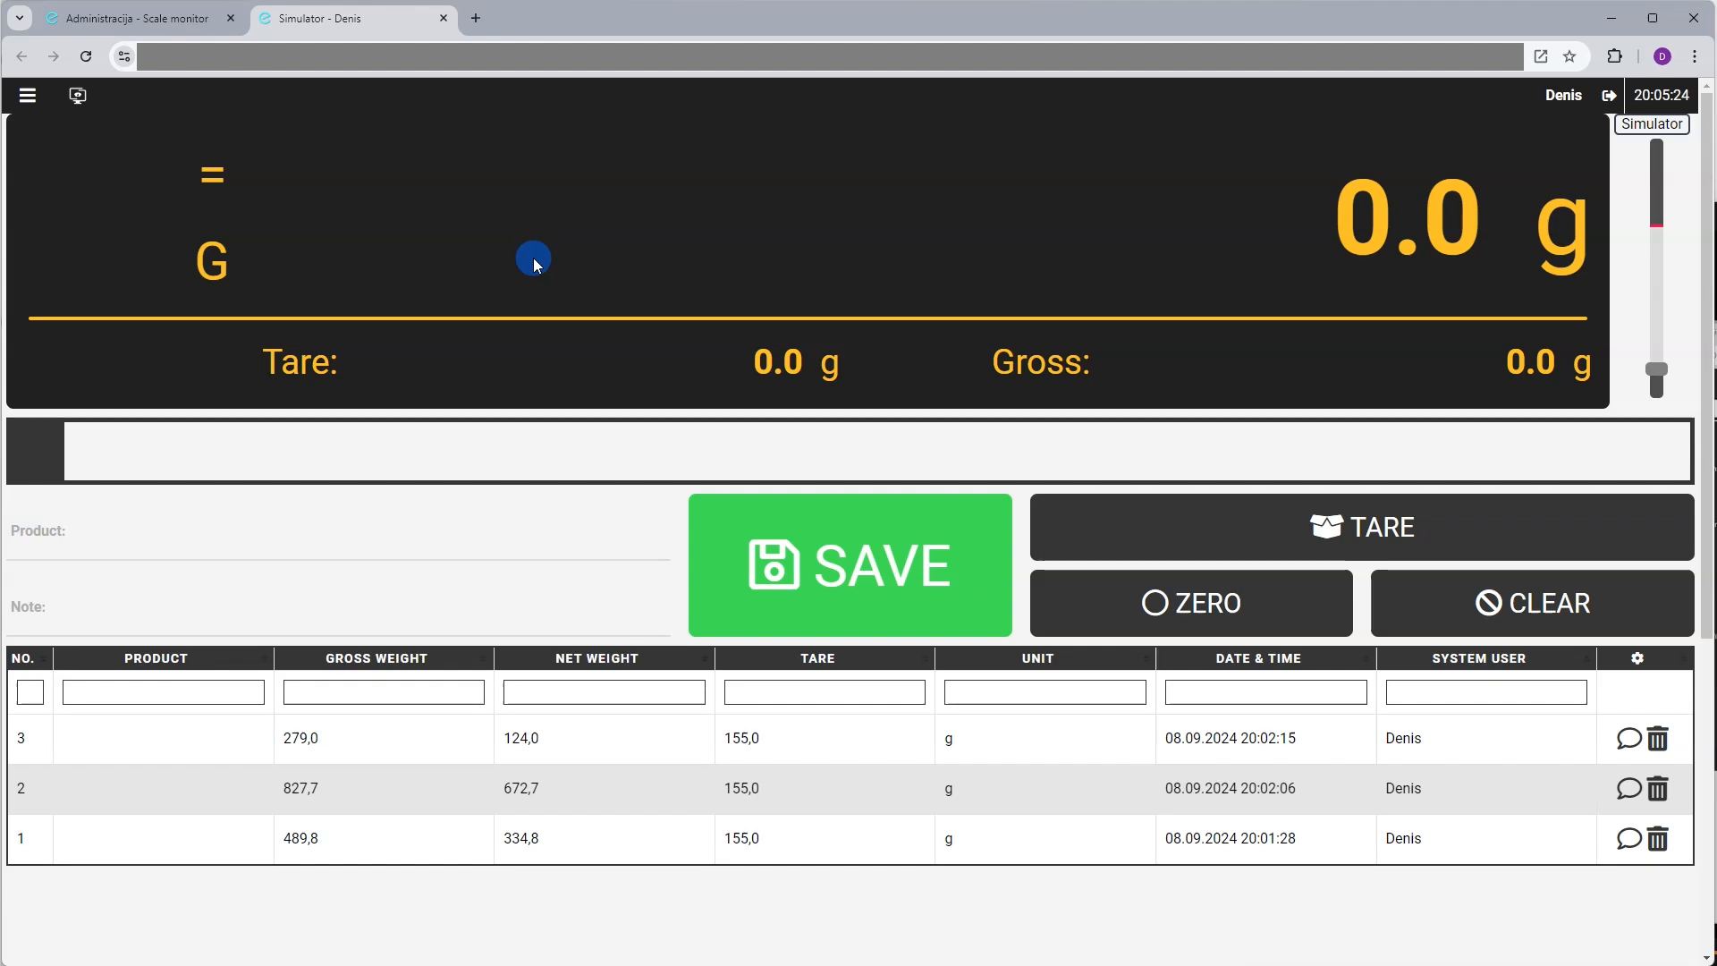
left_click(85, 56)
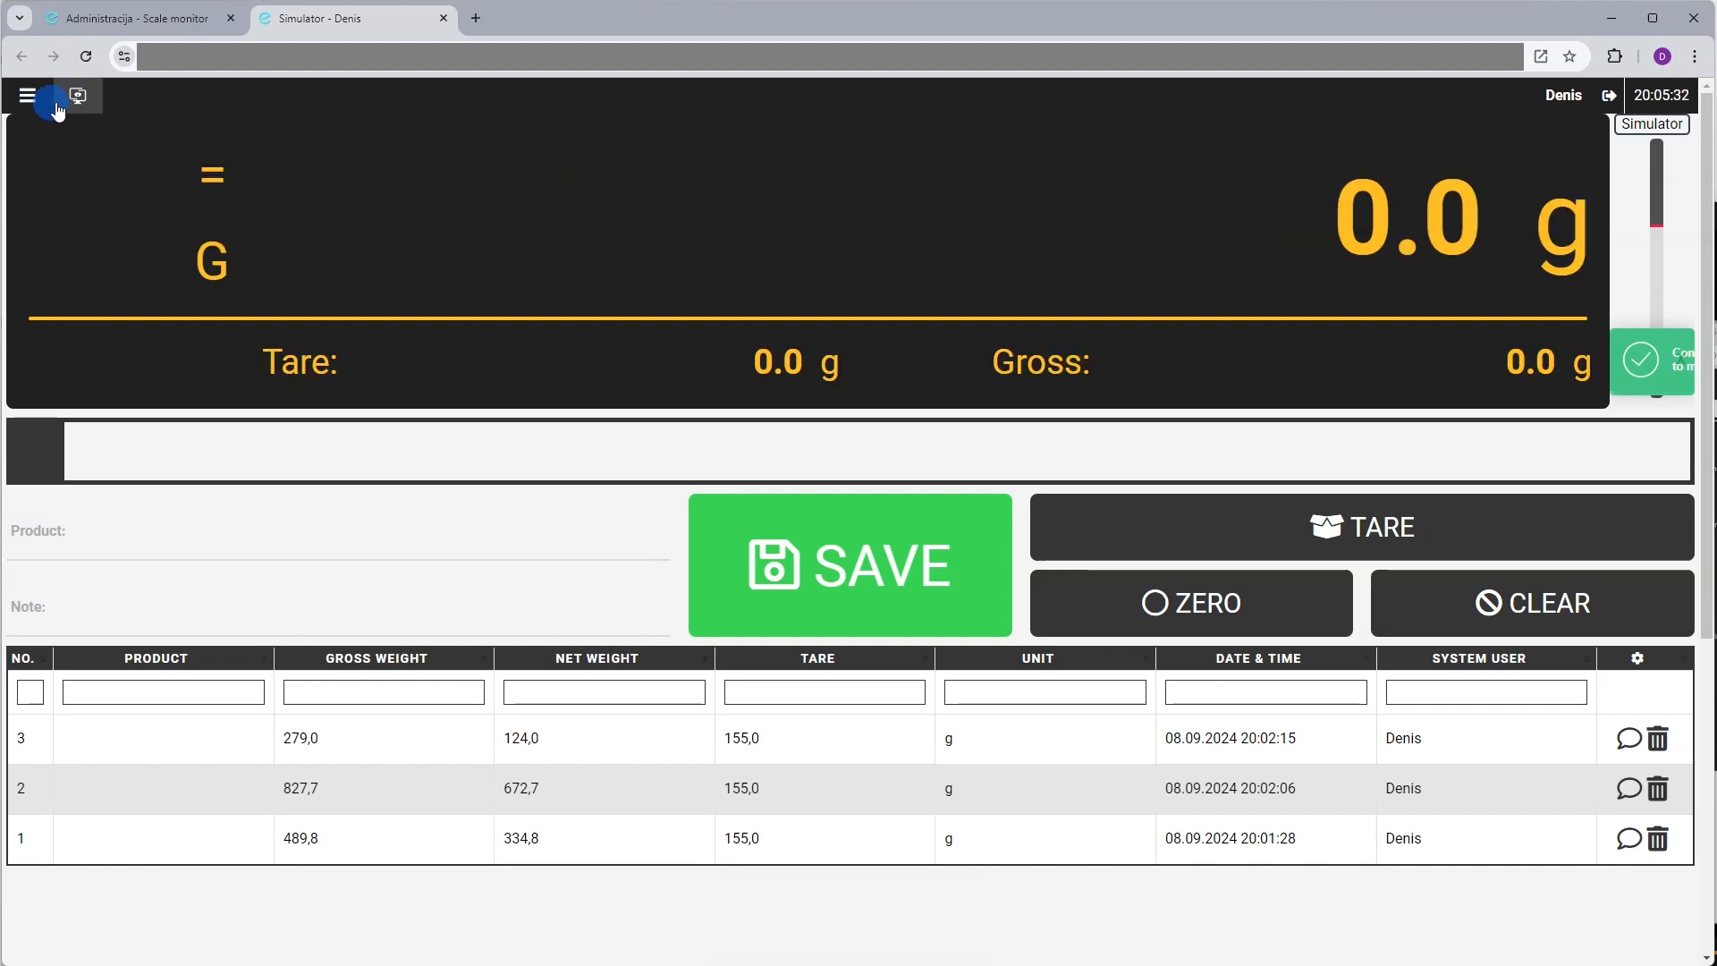
Recheck the layout list to confirm Default - mobile is active, then reopen the menu
left_click(27, 94)
left_click(300, 142)
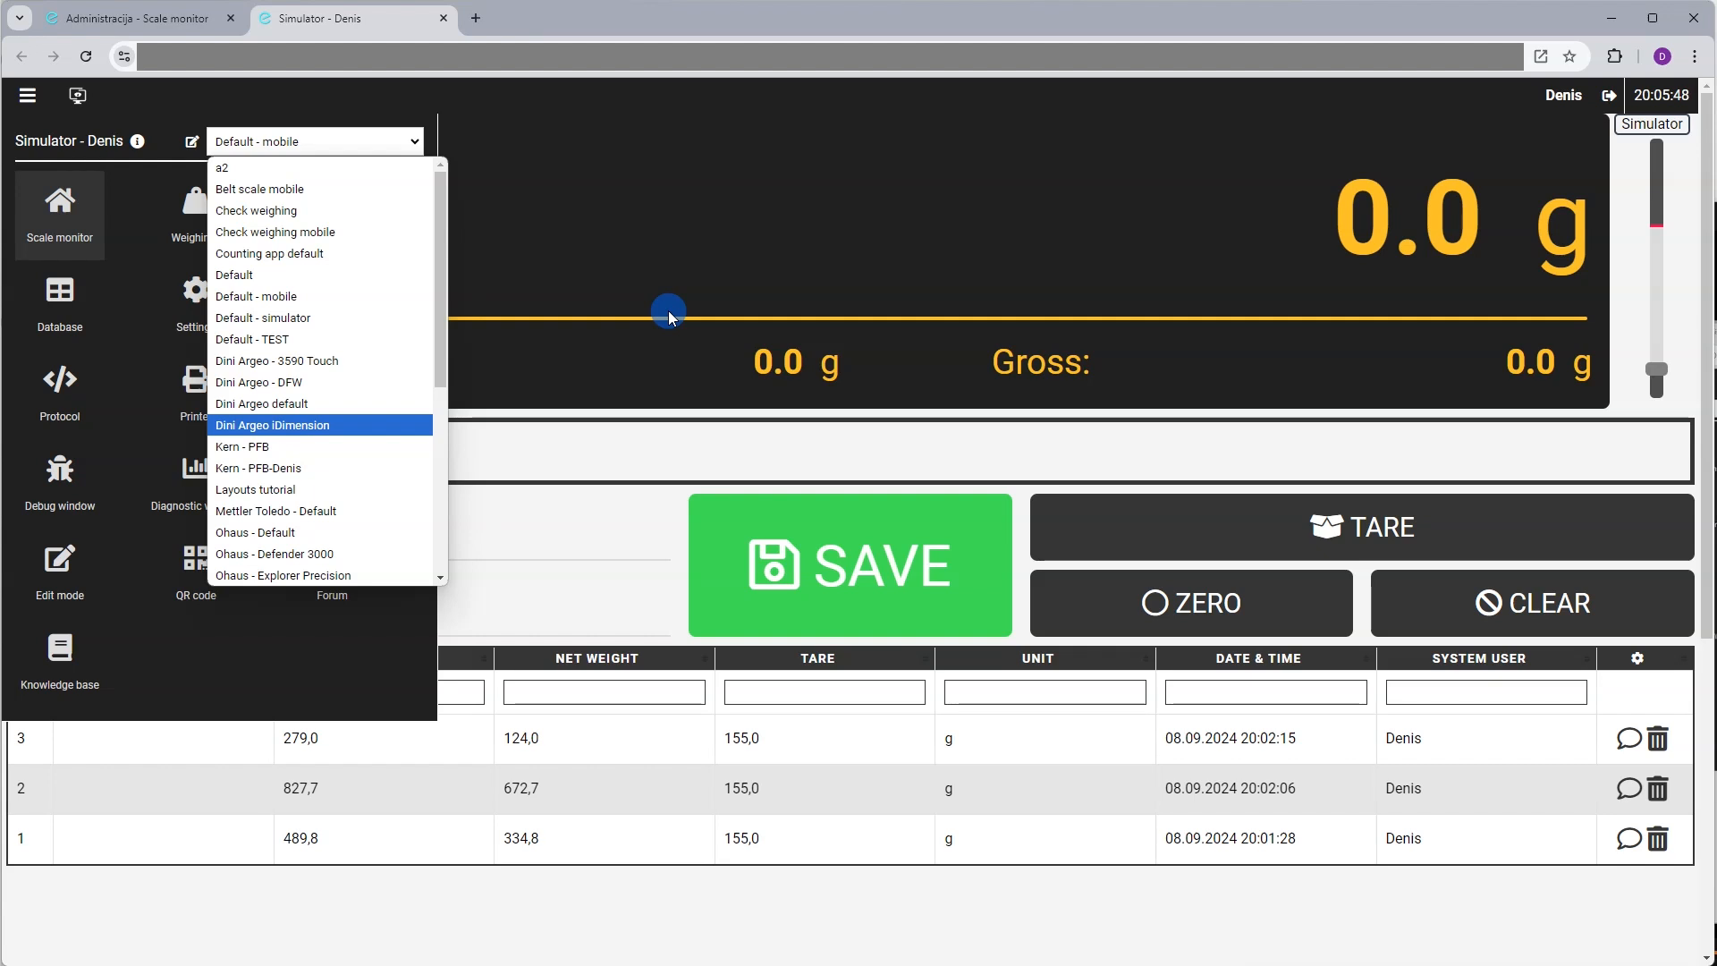
left_click(697, 256)
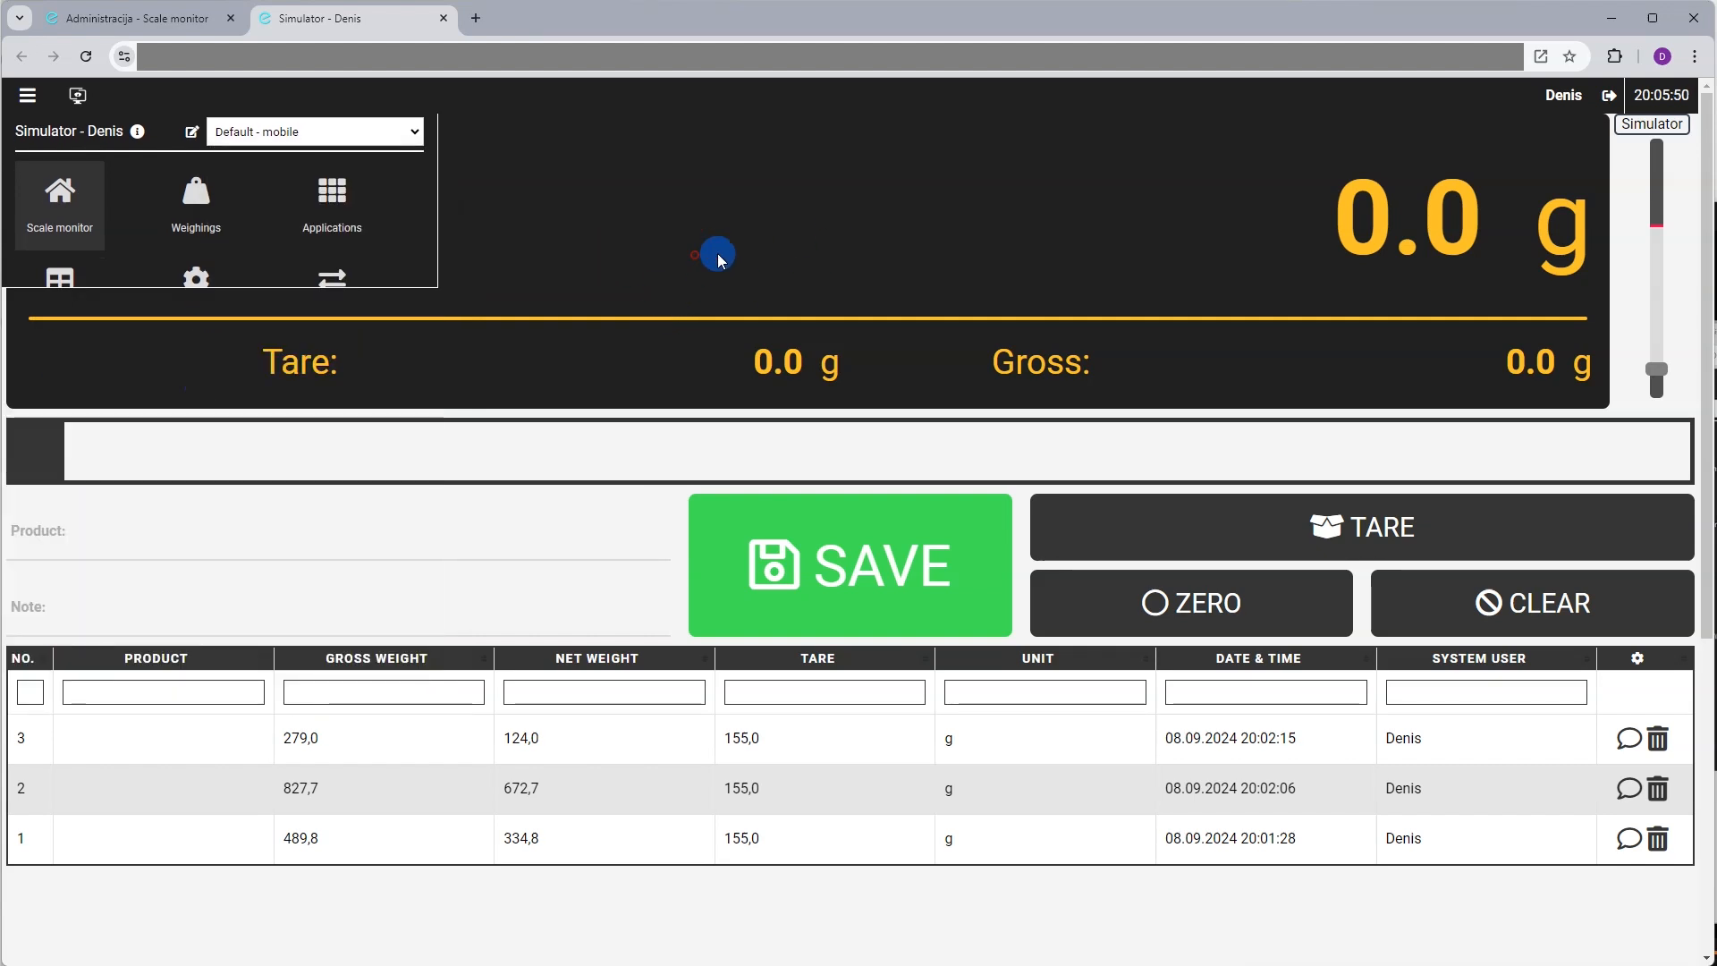
left_click(28, 96)
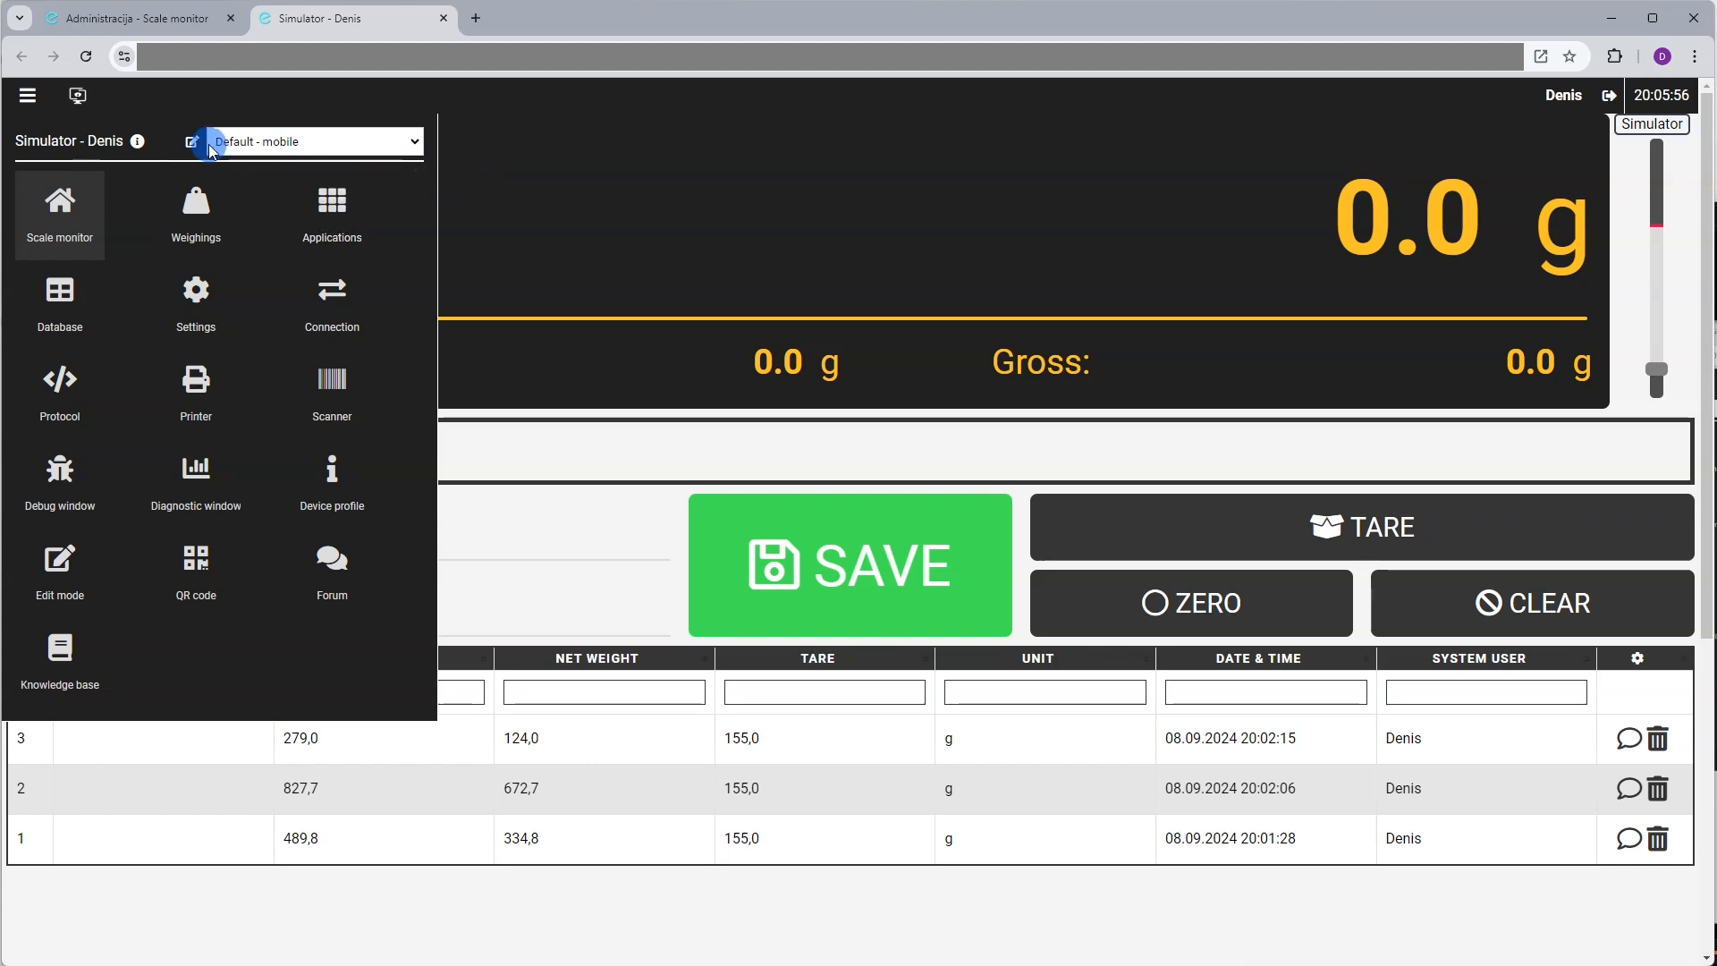
Inspect the Weighing app's default virtual indicator settings in the Applications overview
left_click(77, 96)
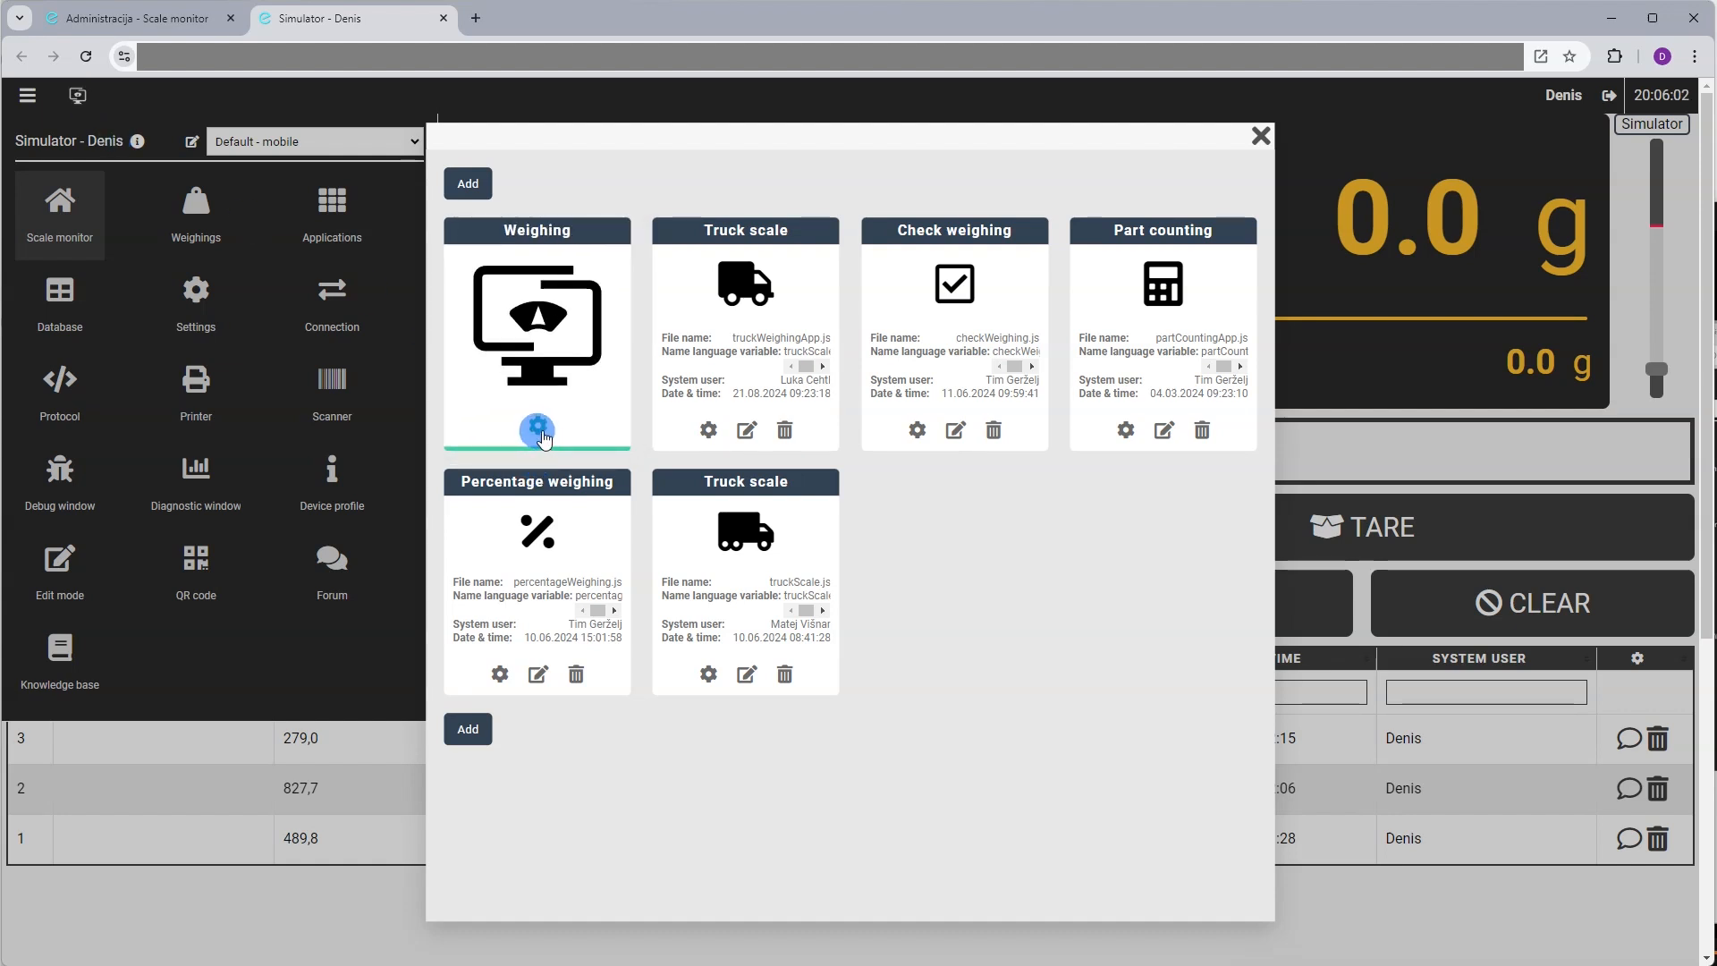
left_click(541, 433)
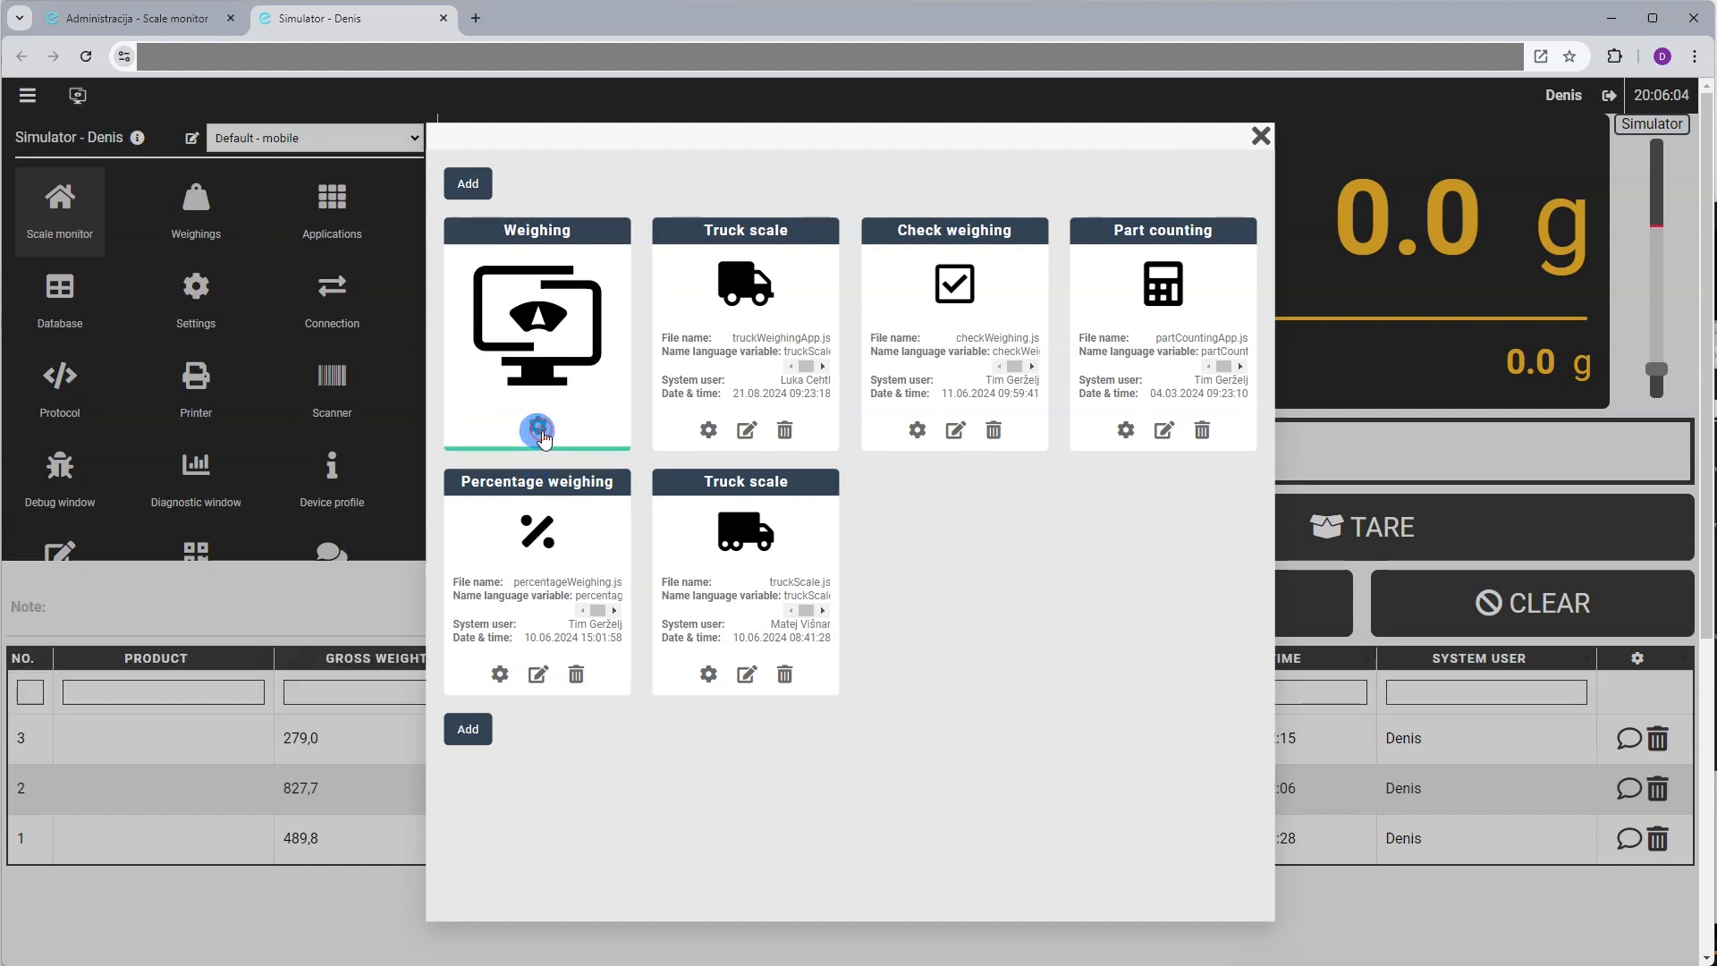
left_click(768, 229)
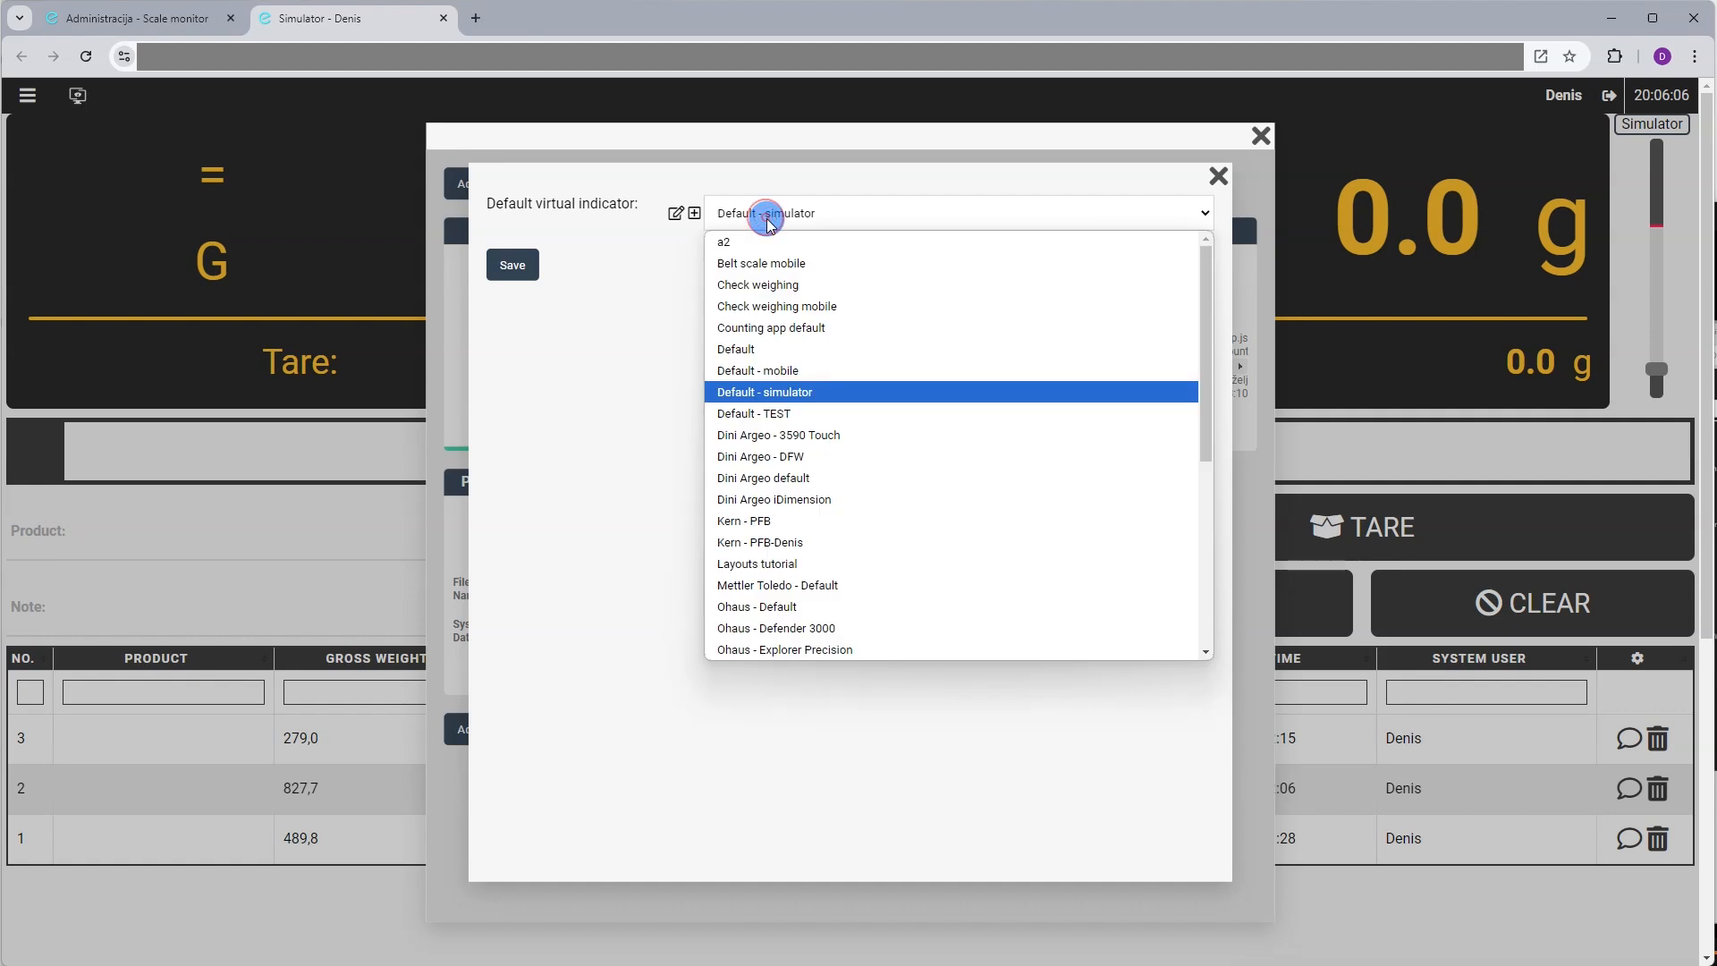
scroll(754, 577, "down", 5)
scroll(754, 577, "up", 5)
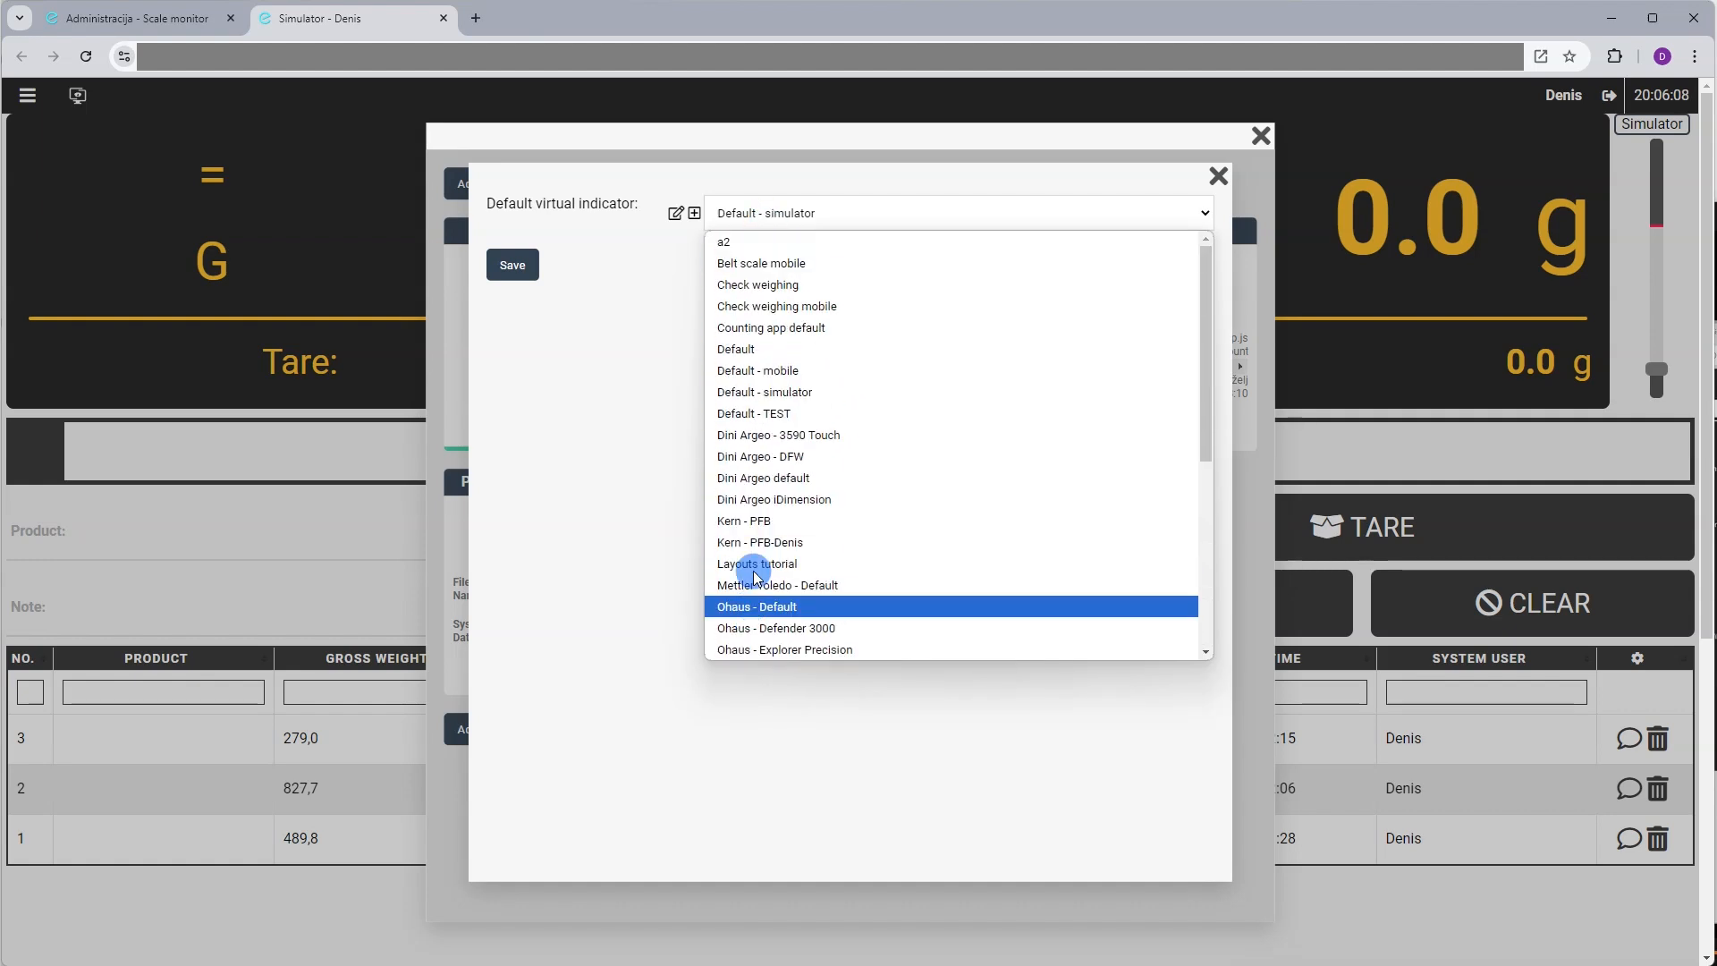
left_click(1218, 178)
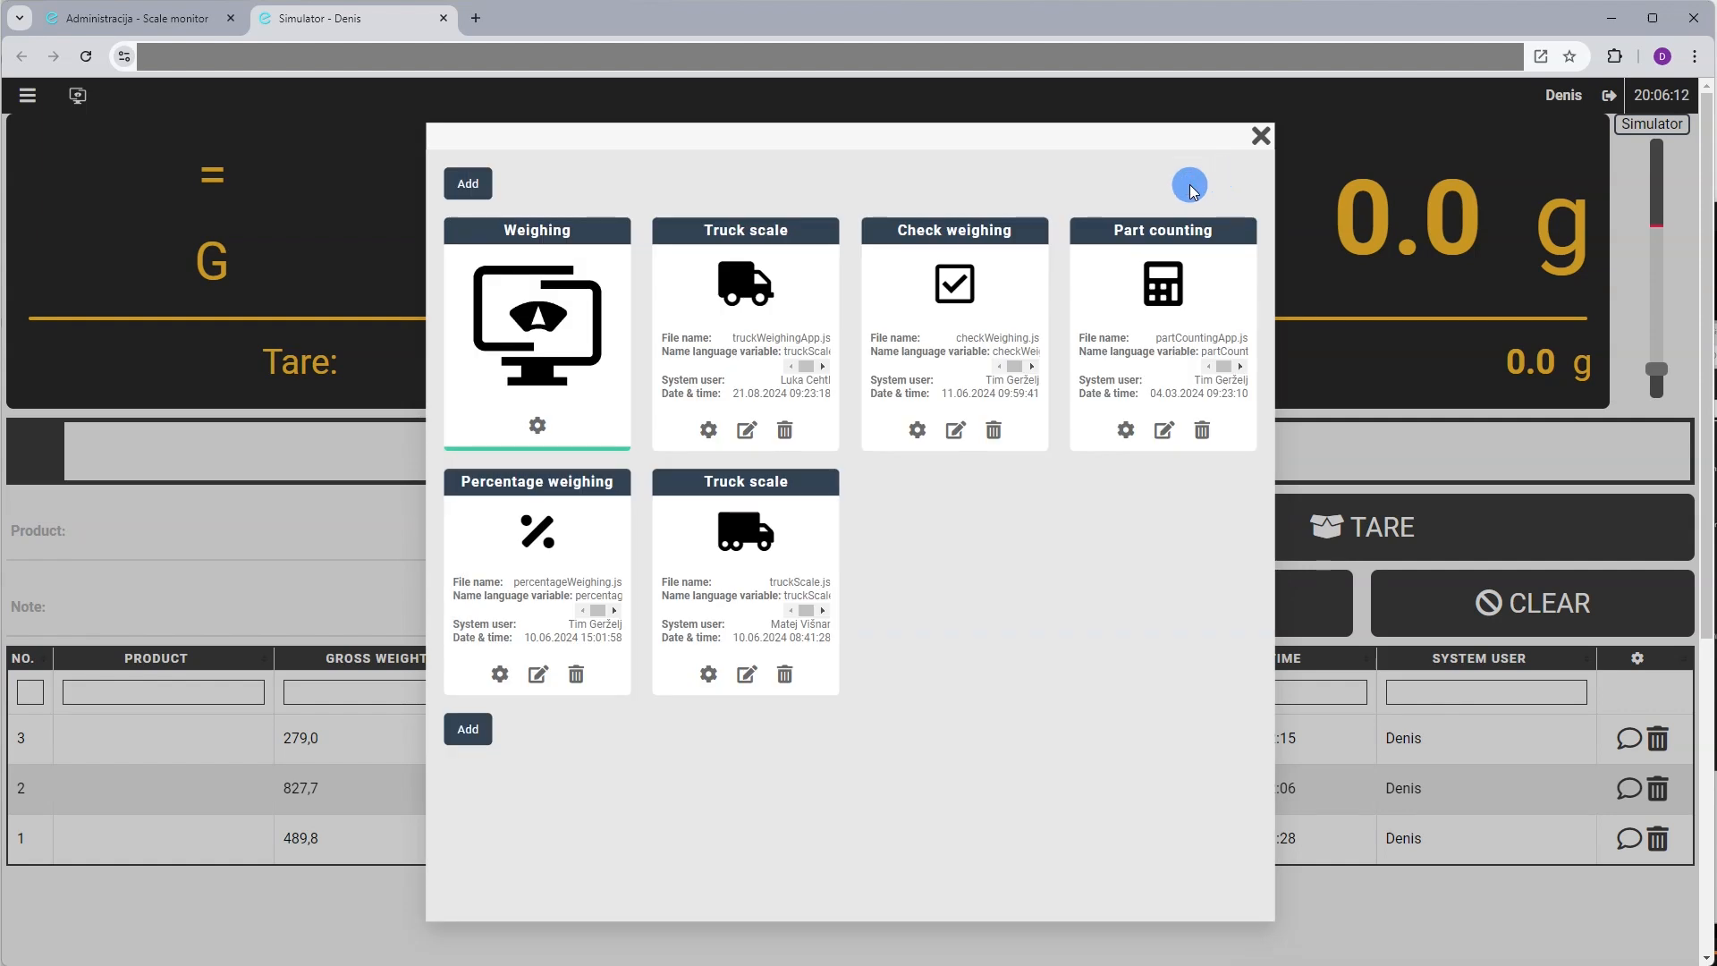
Review the Check weighing app's LO, OK and HI values and close the overview
left_click(912, 429)
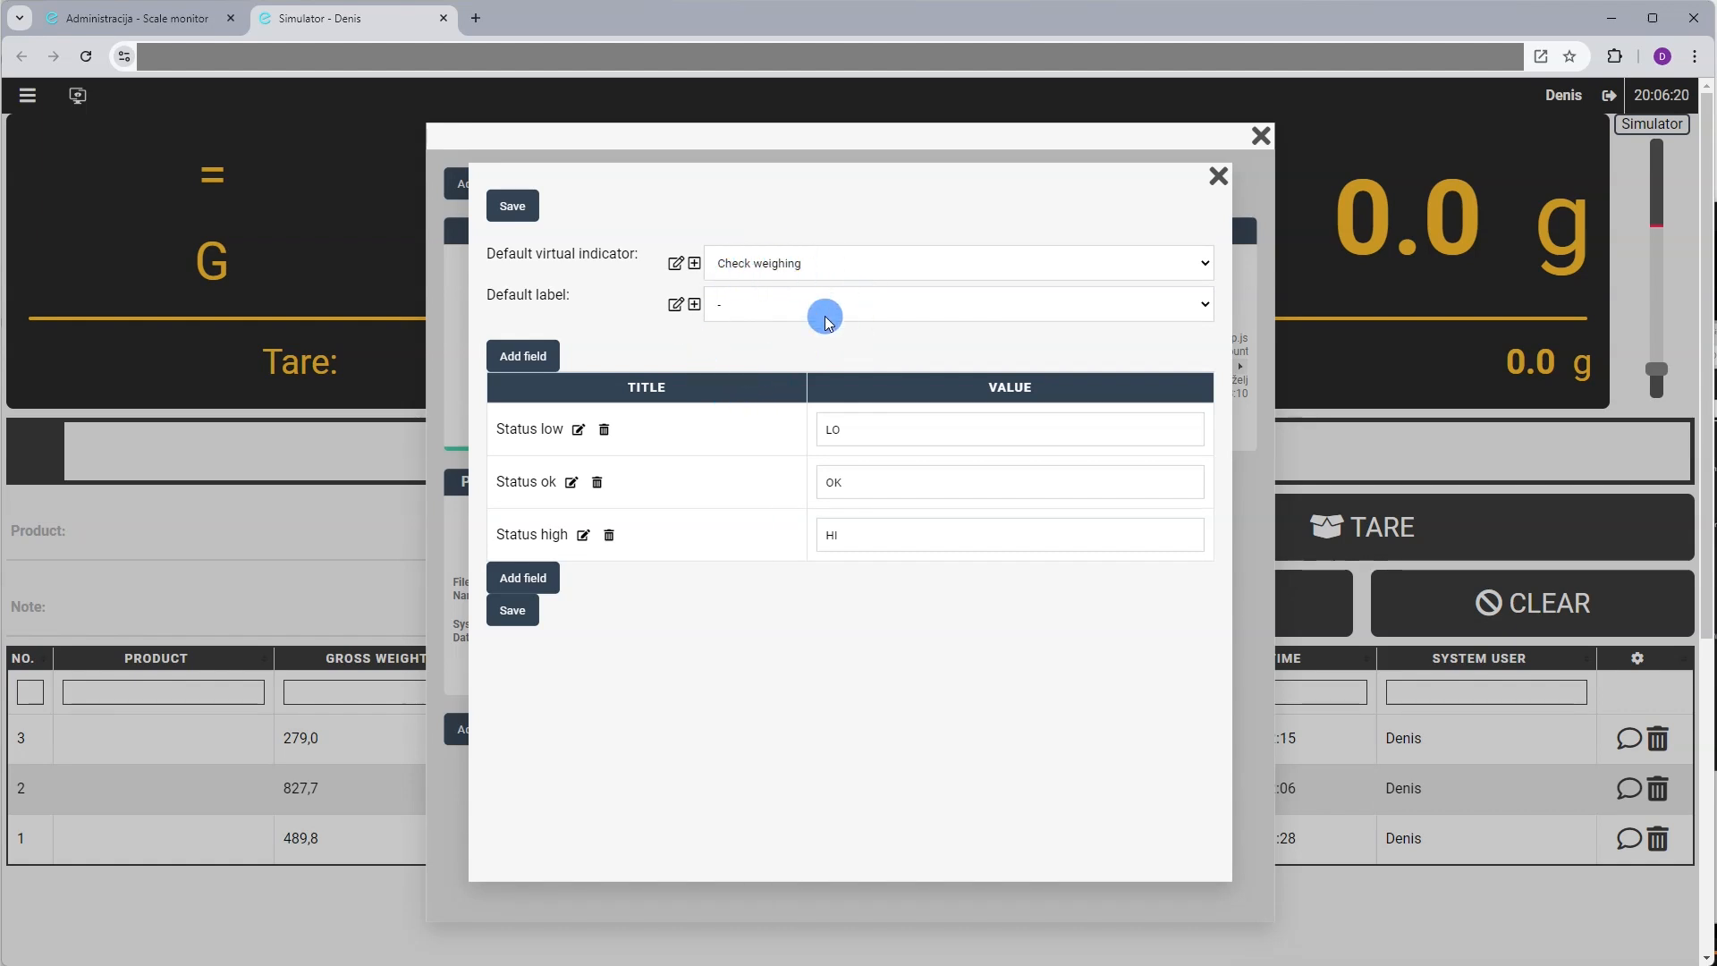
left_click(1217, 182)
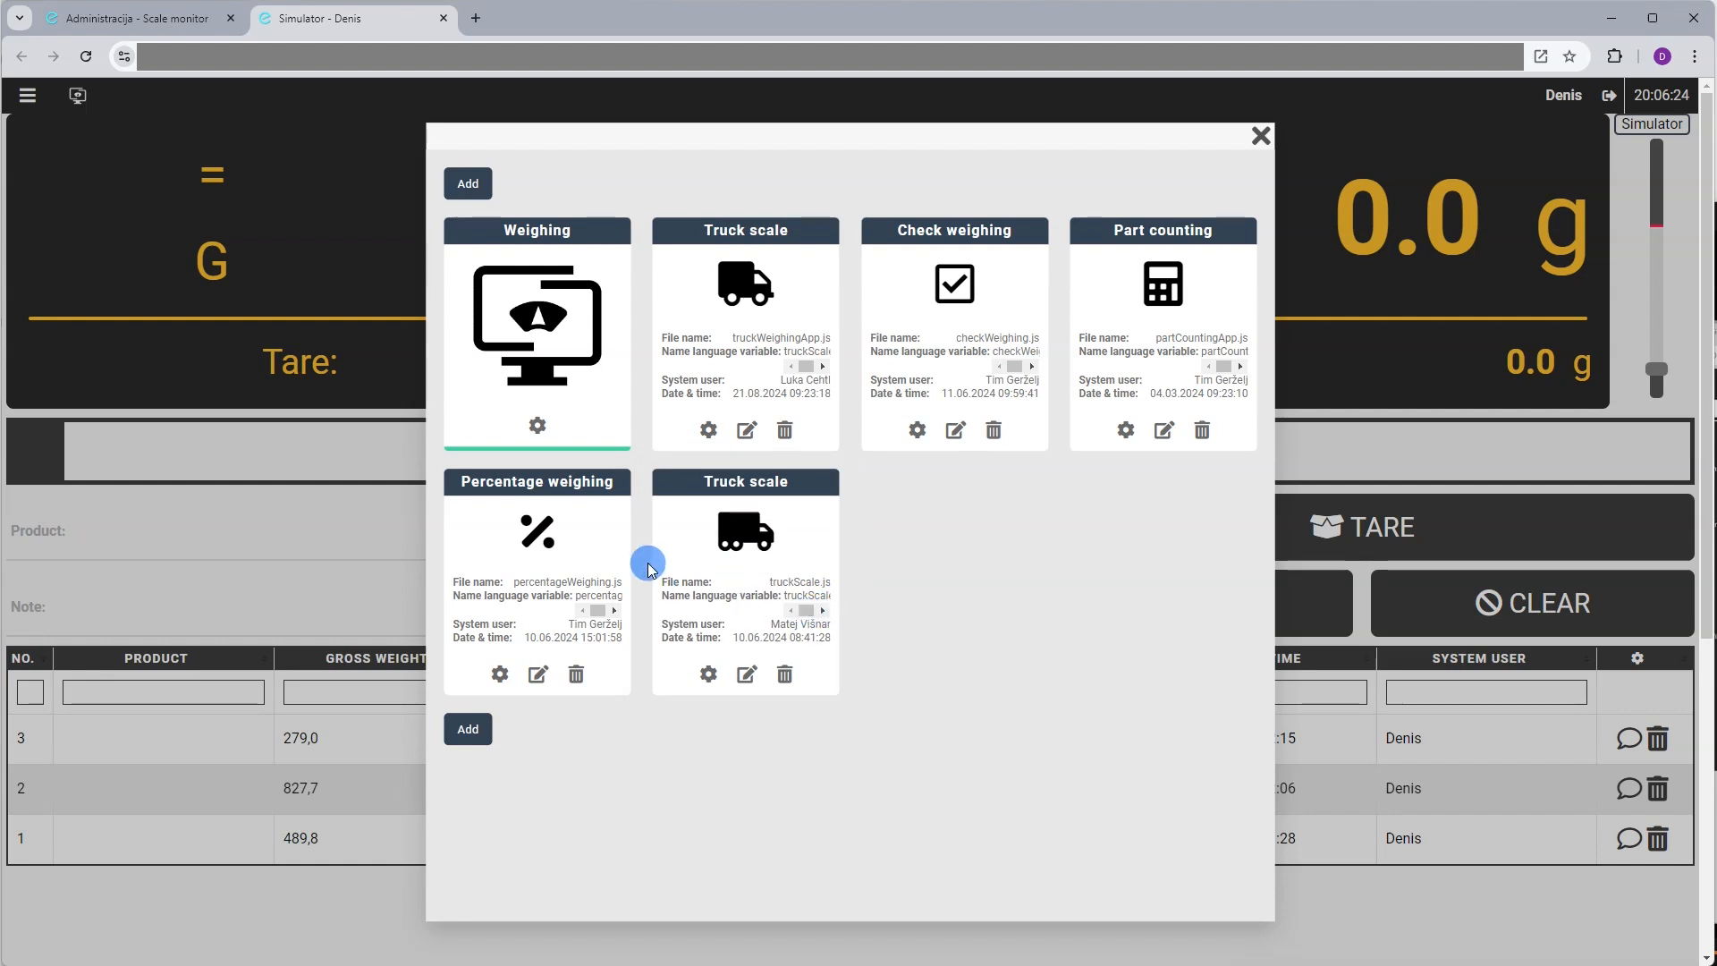
left_click(297, 349)
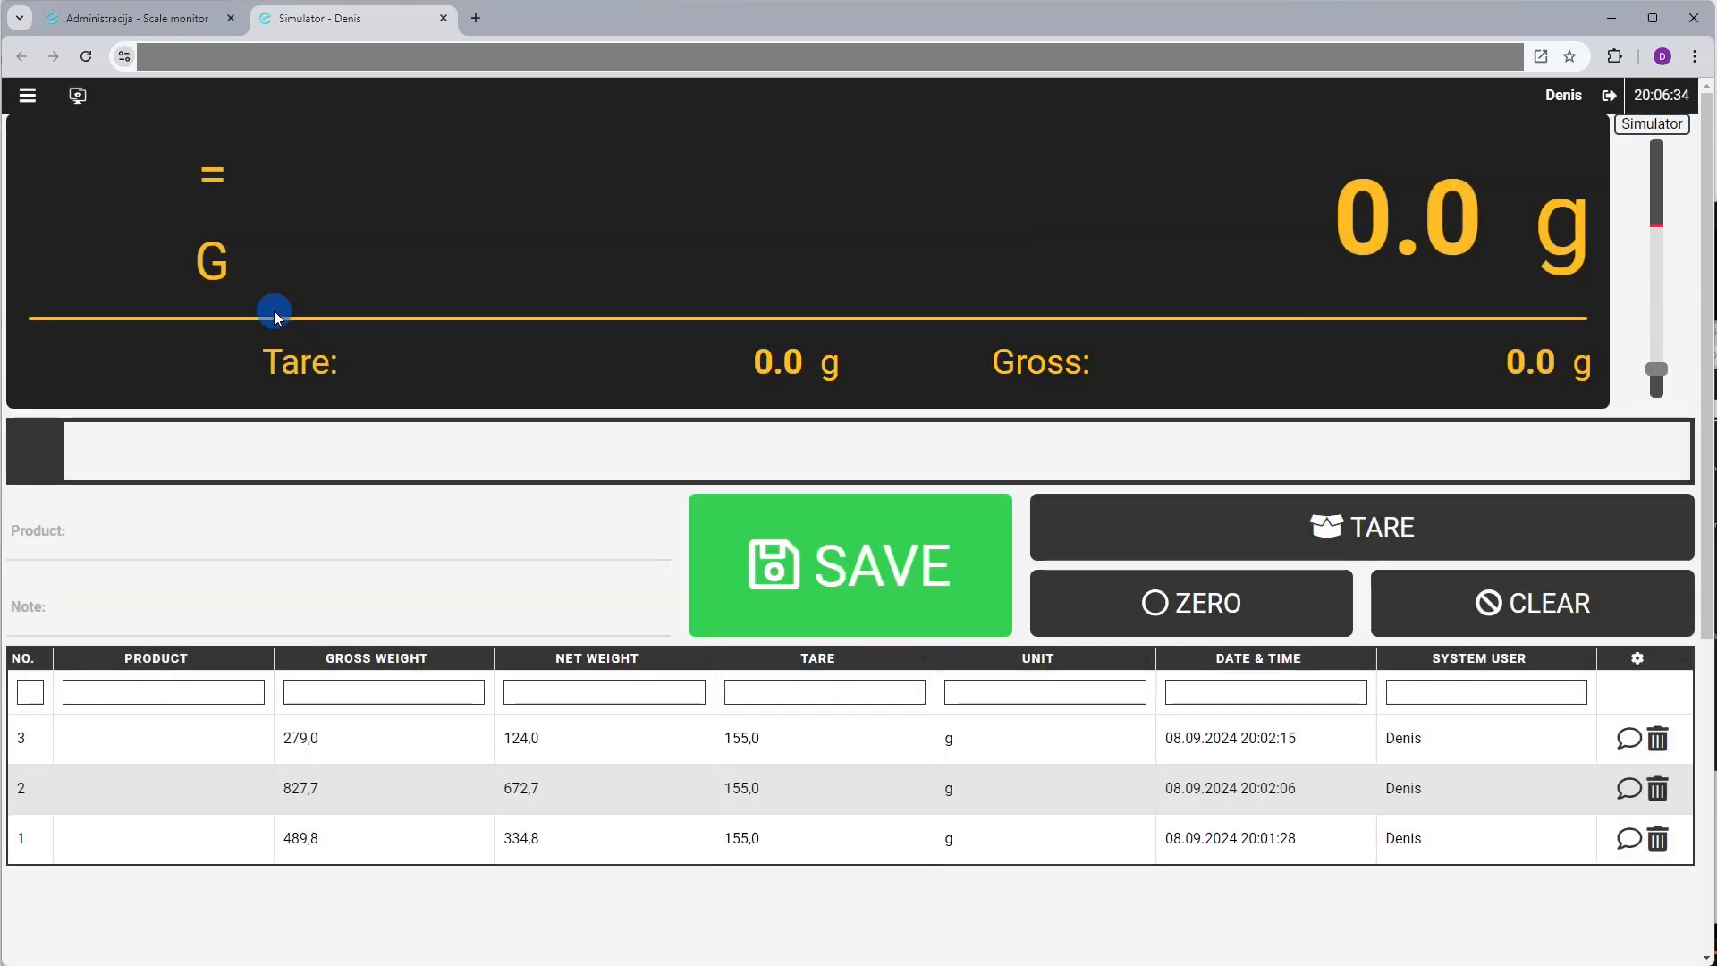
Switch to the Statistics layout and turn on Edit mode
left_click(26, 103)
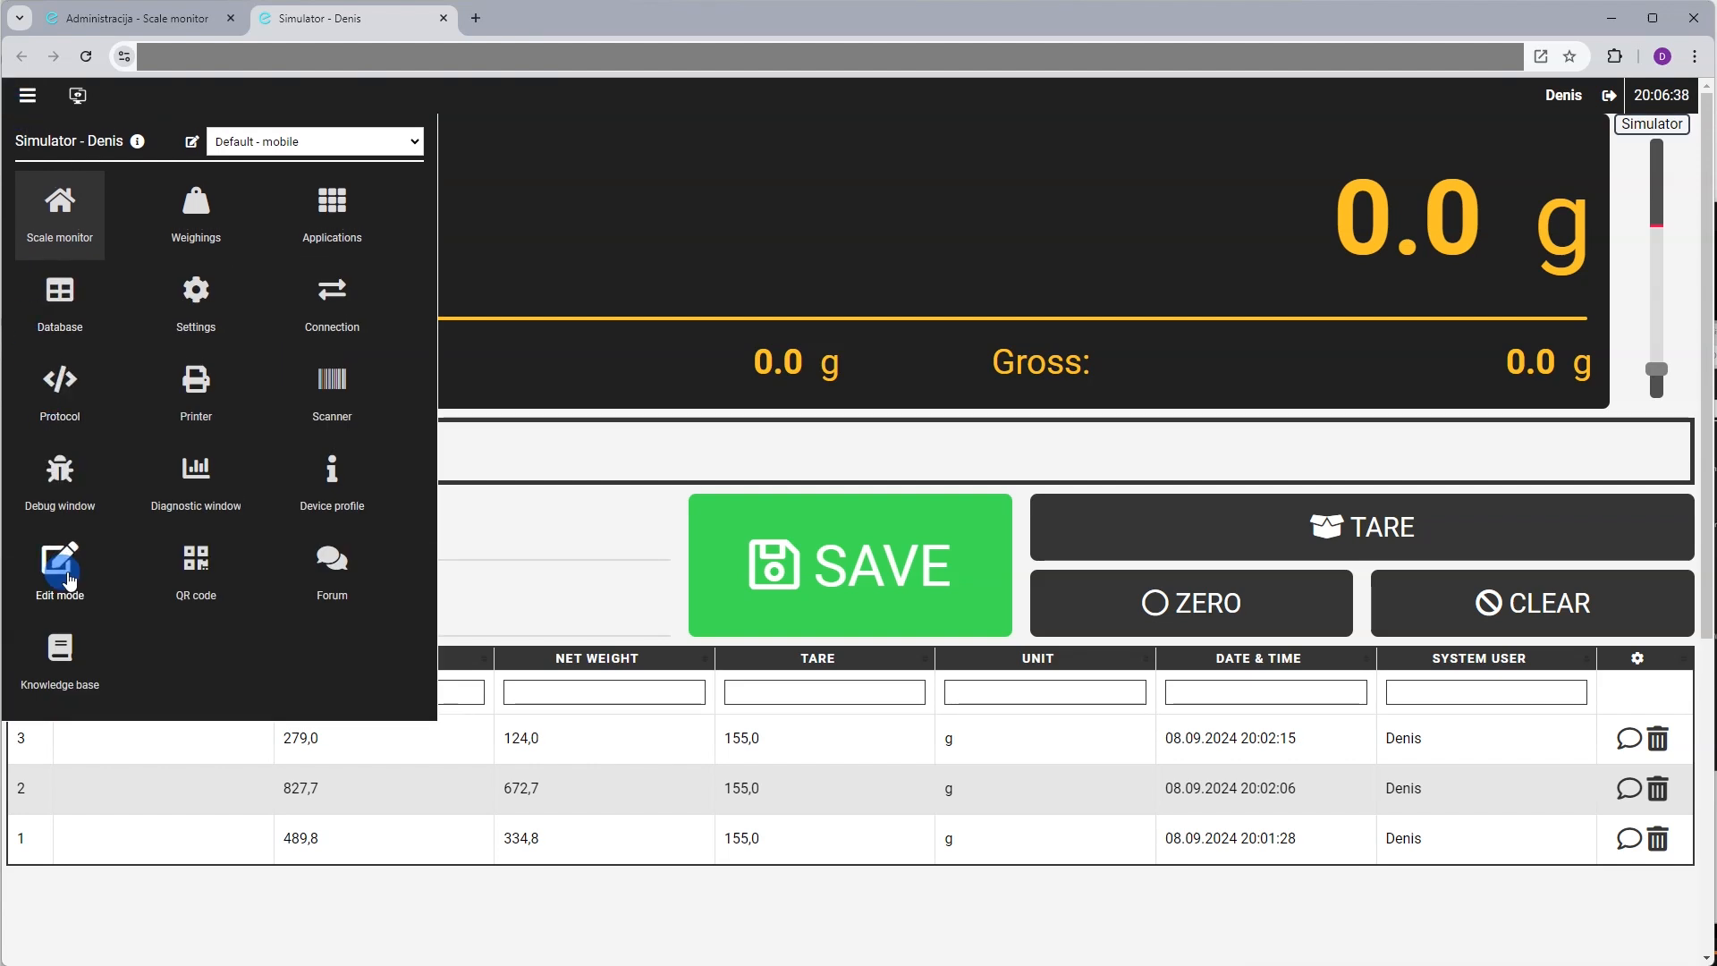
left_click(292, 143)
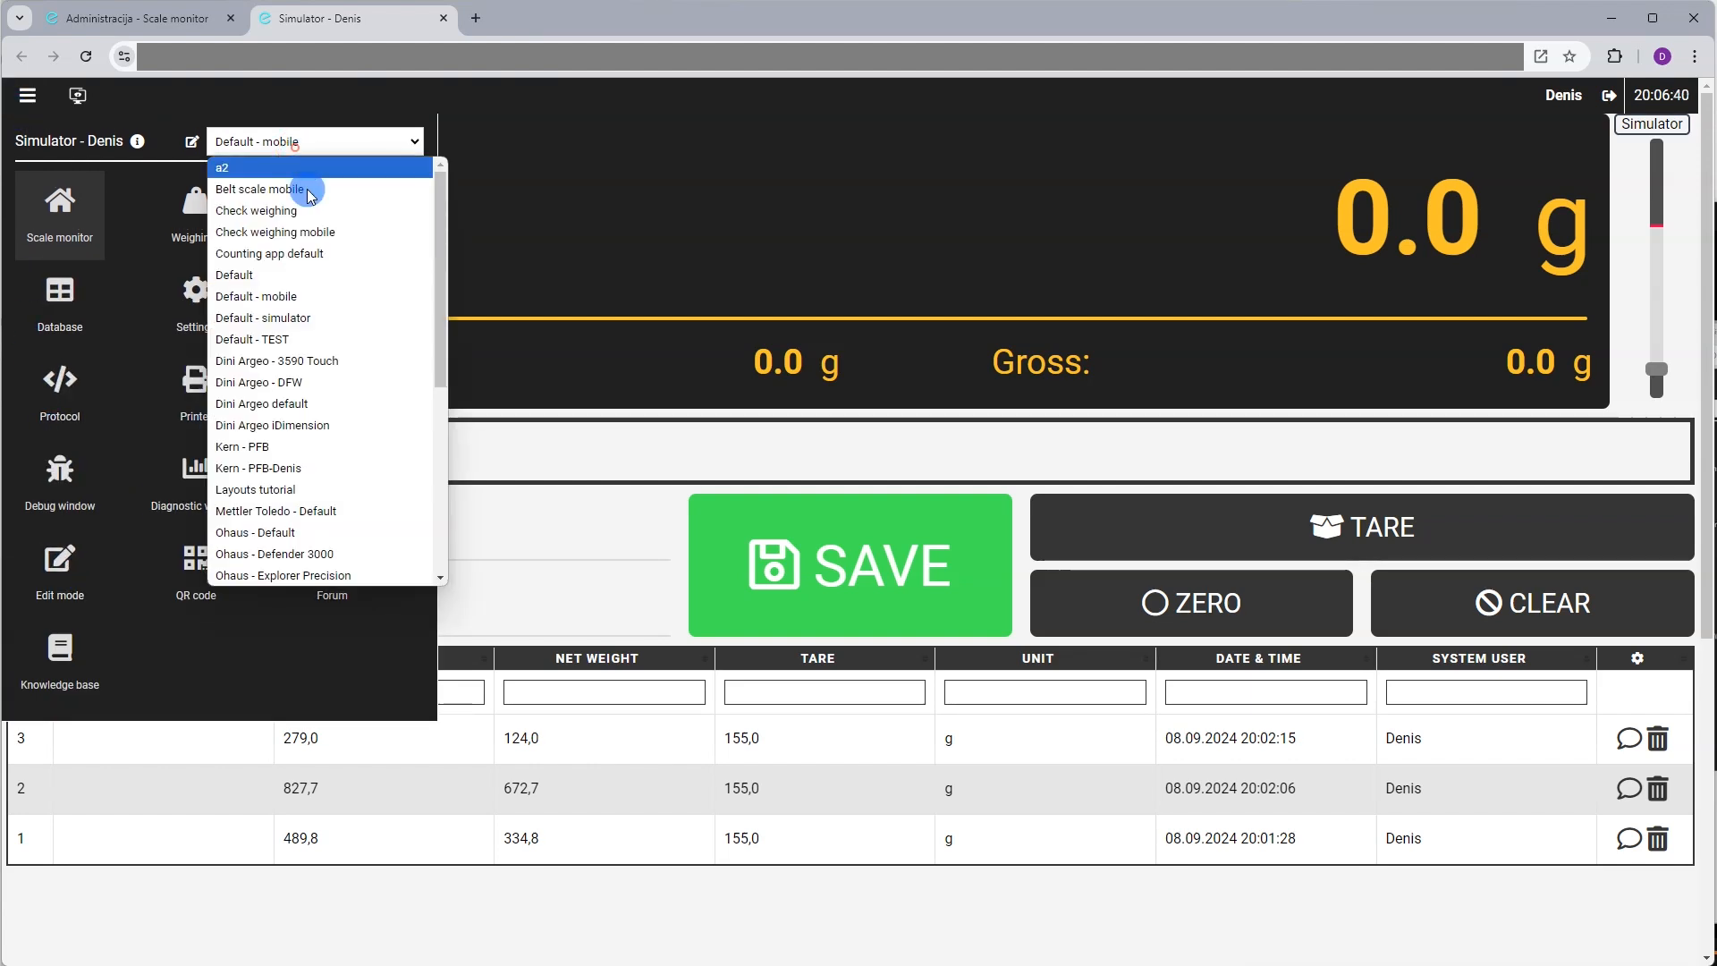
scroll(317, 421, "down", 5)
scroll(317, 420, "down", 1)
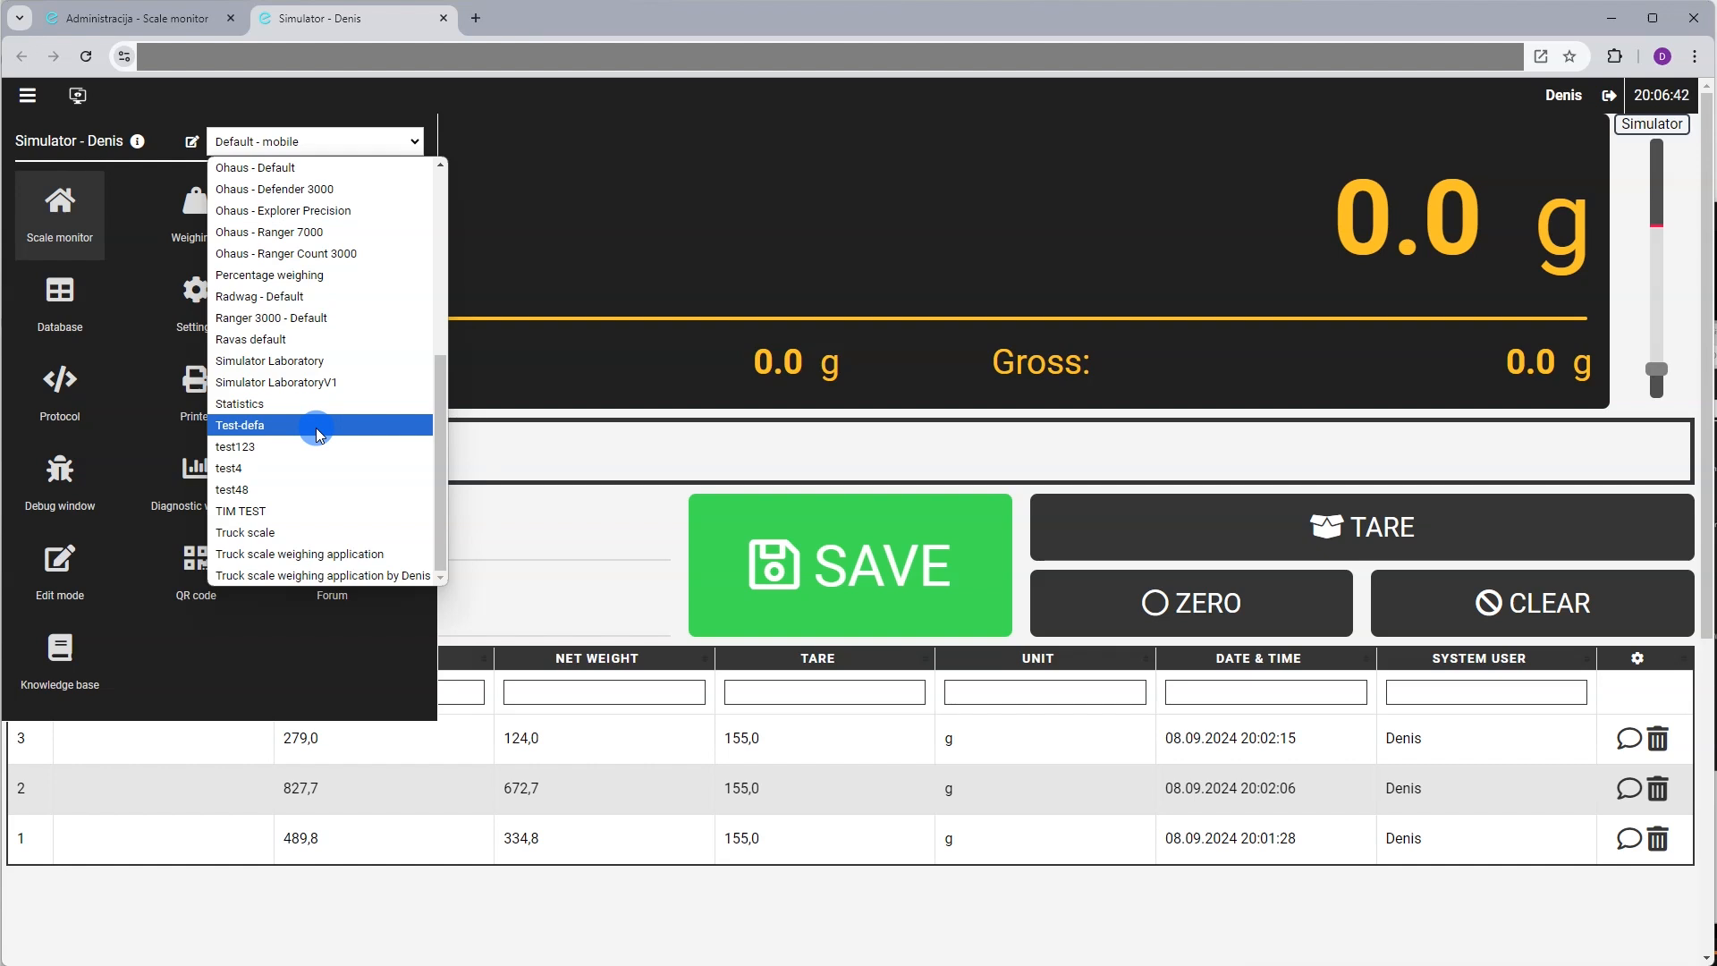
left_click(318, 403)
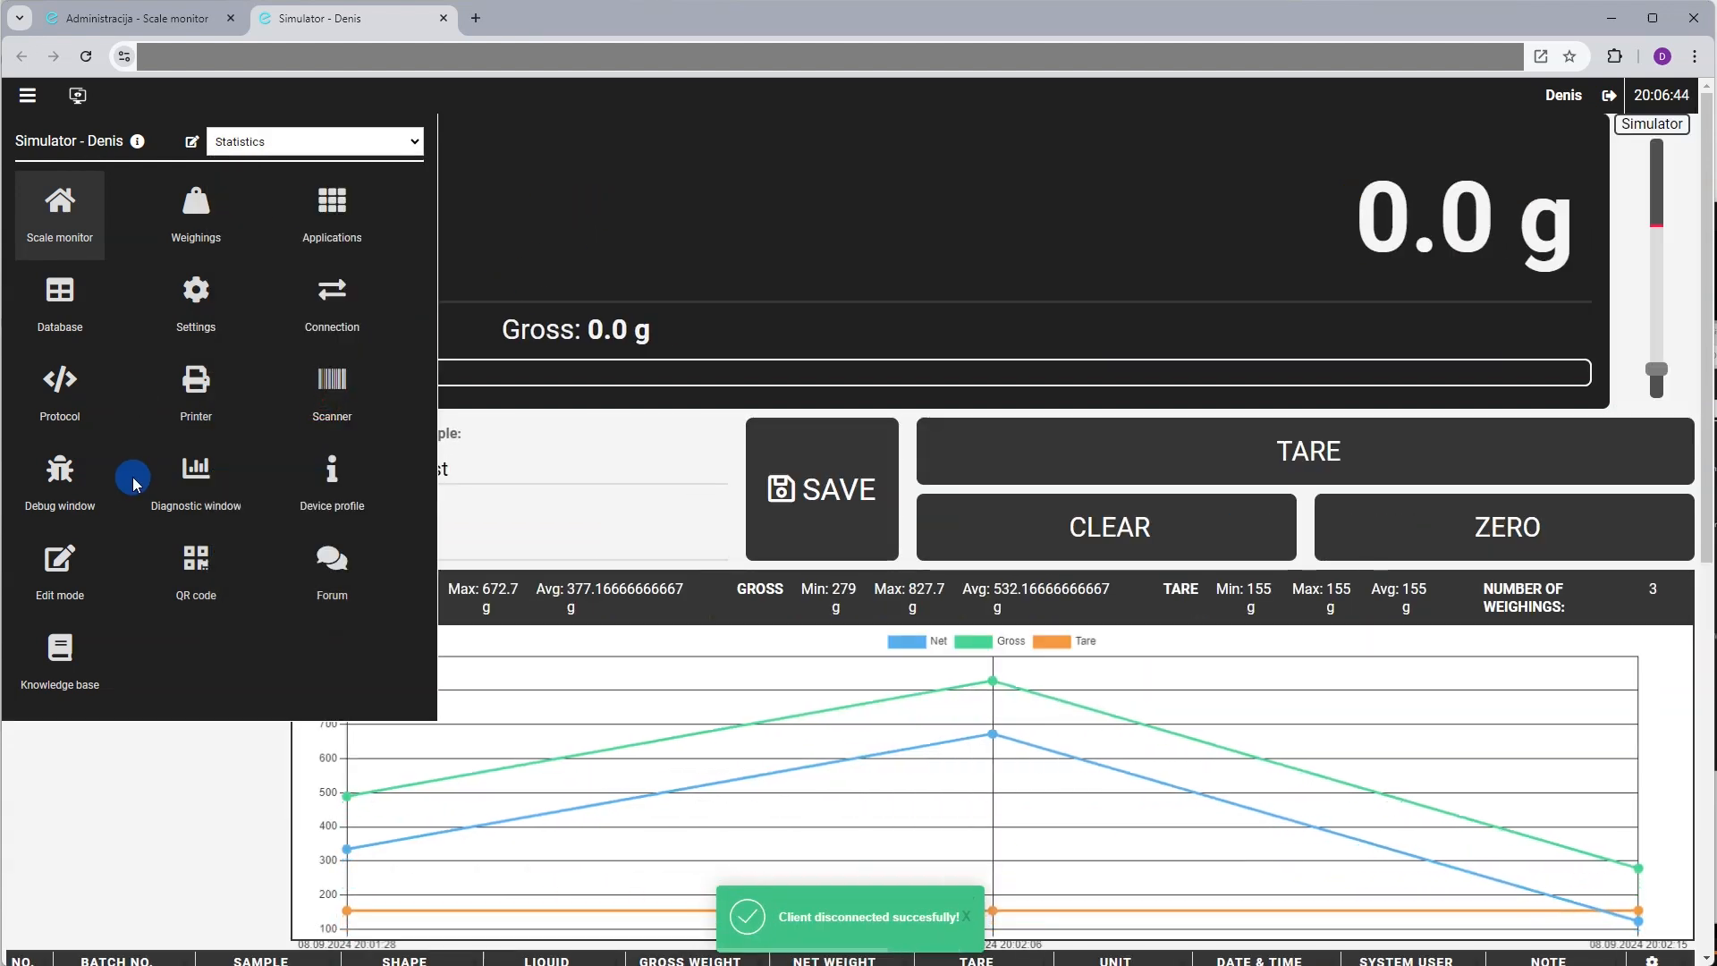
left_click(67, 564)
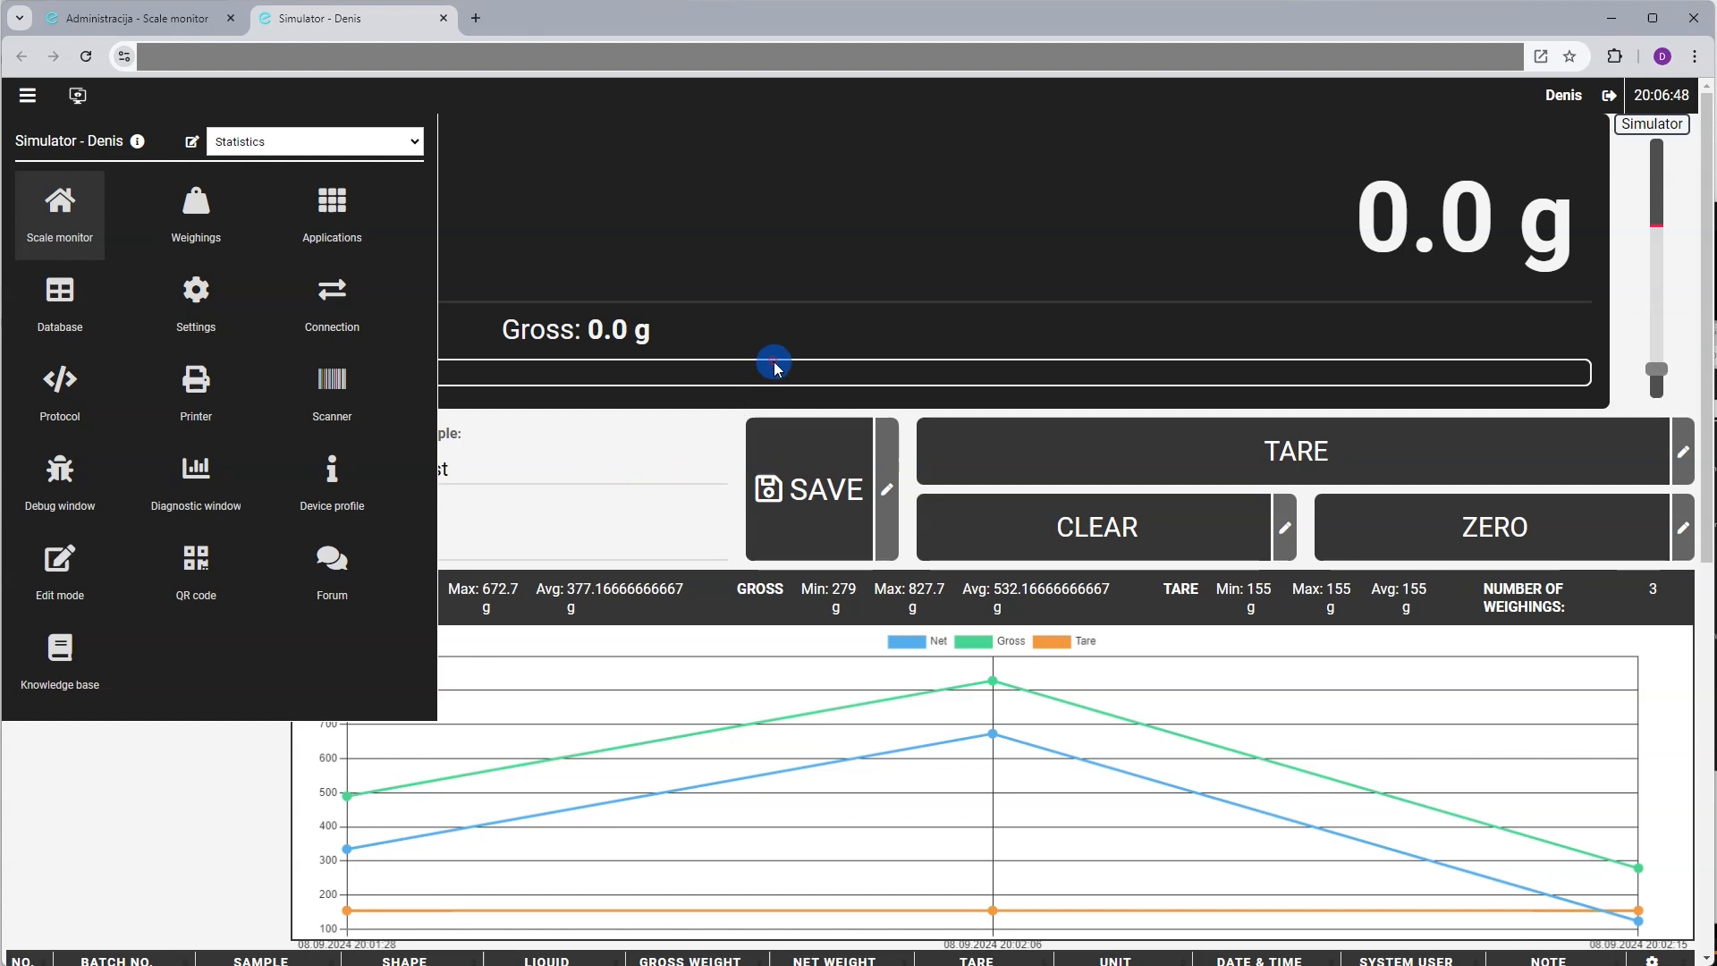
left_click(761, 417)
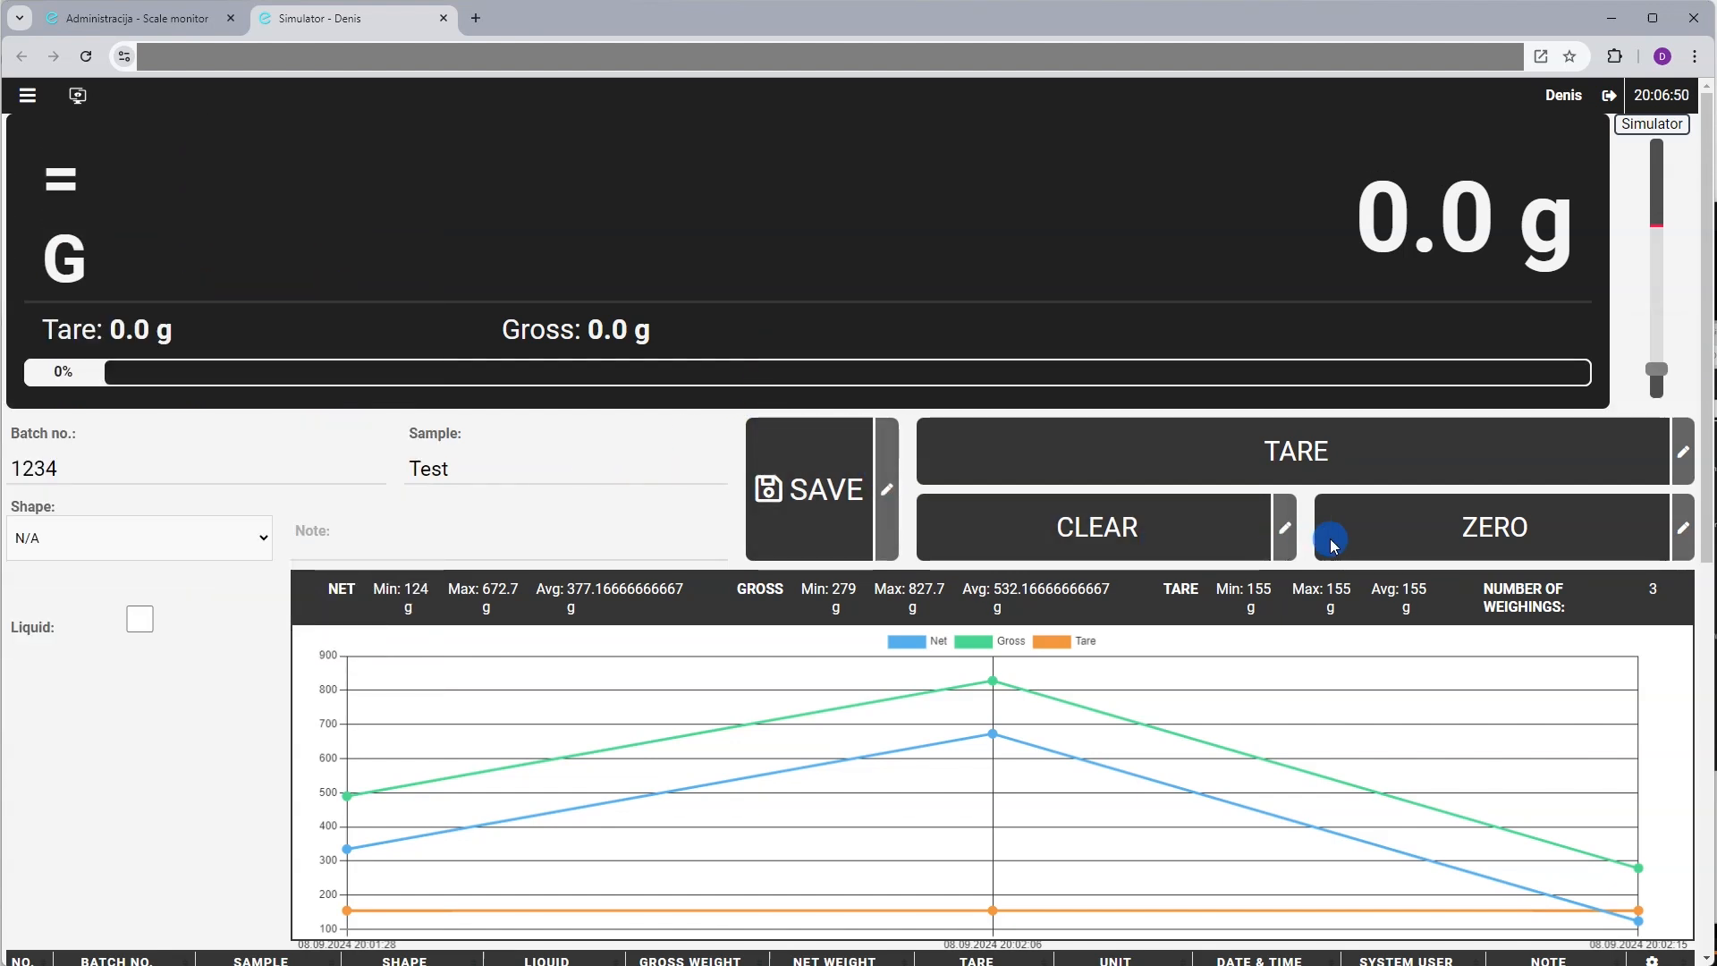
Give the SAVE button a cloud icon, found by searching 'save' in the icon picker
left_click(890, 491)
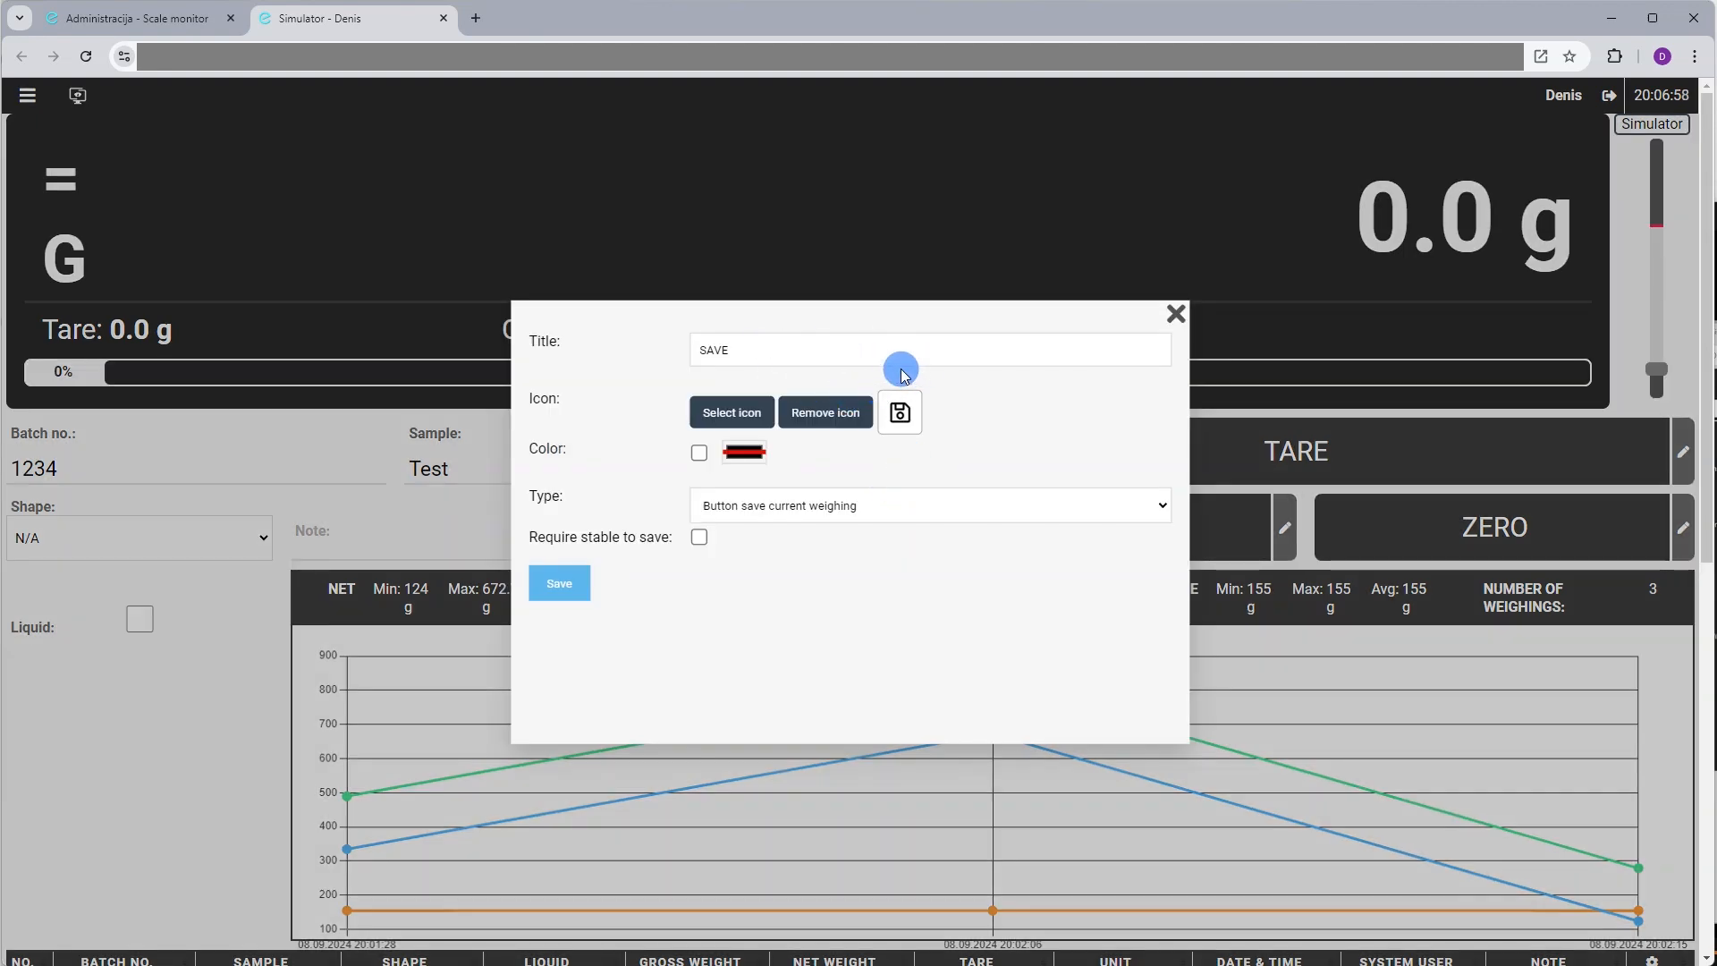
double_click(798, 356)
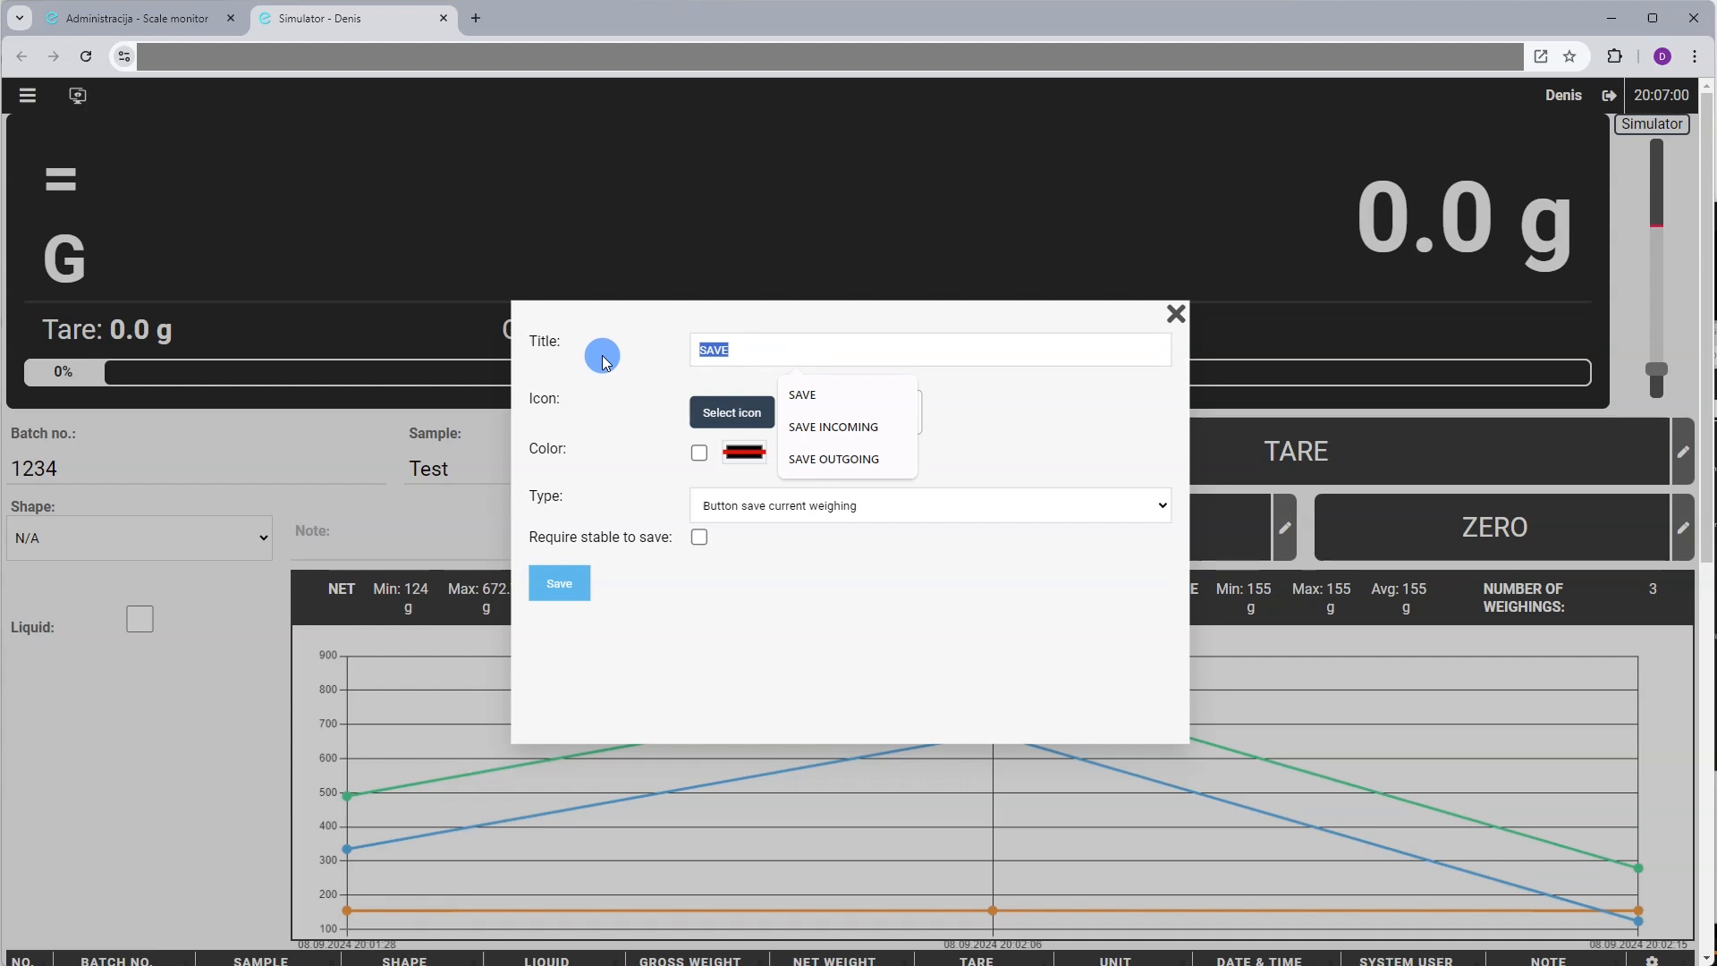
left_click(629, 356)
left_click(749, 407)
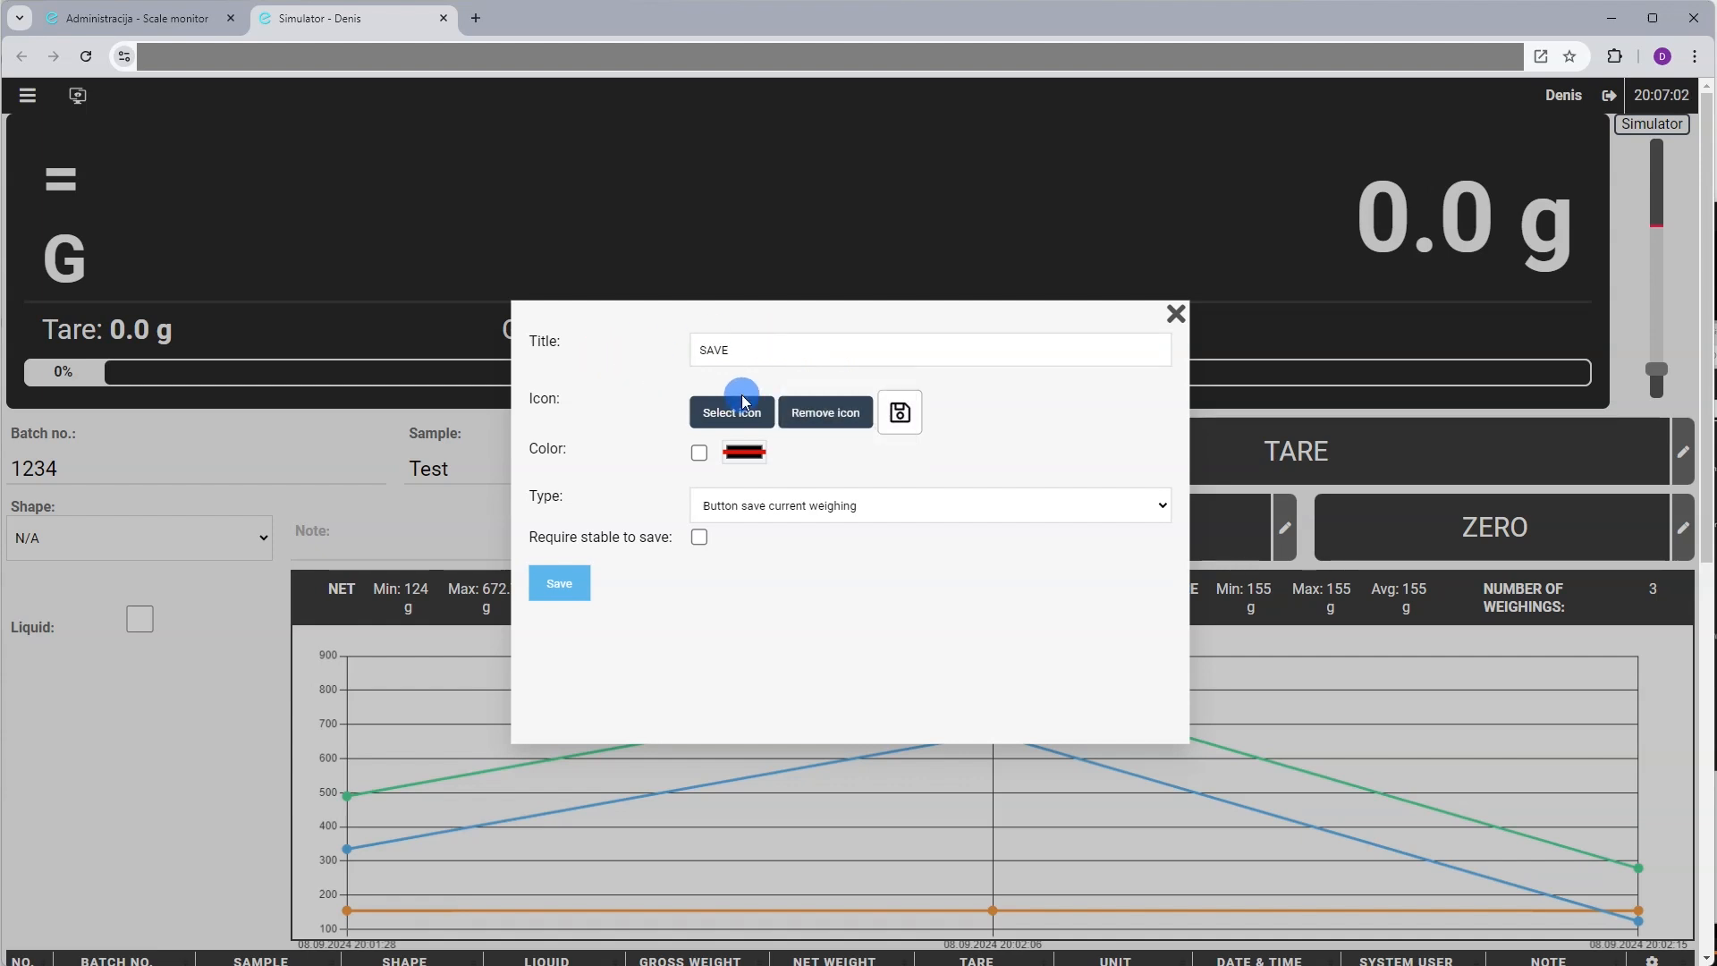
left_click(719, 422)
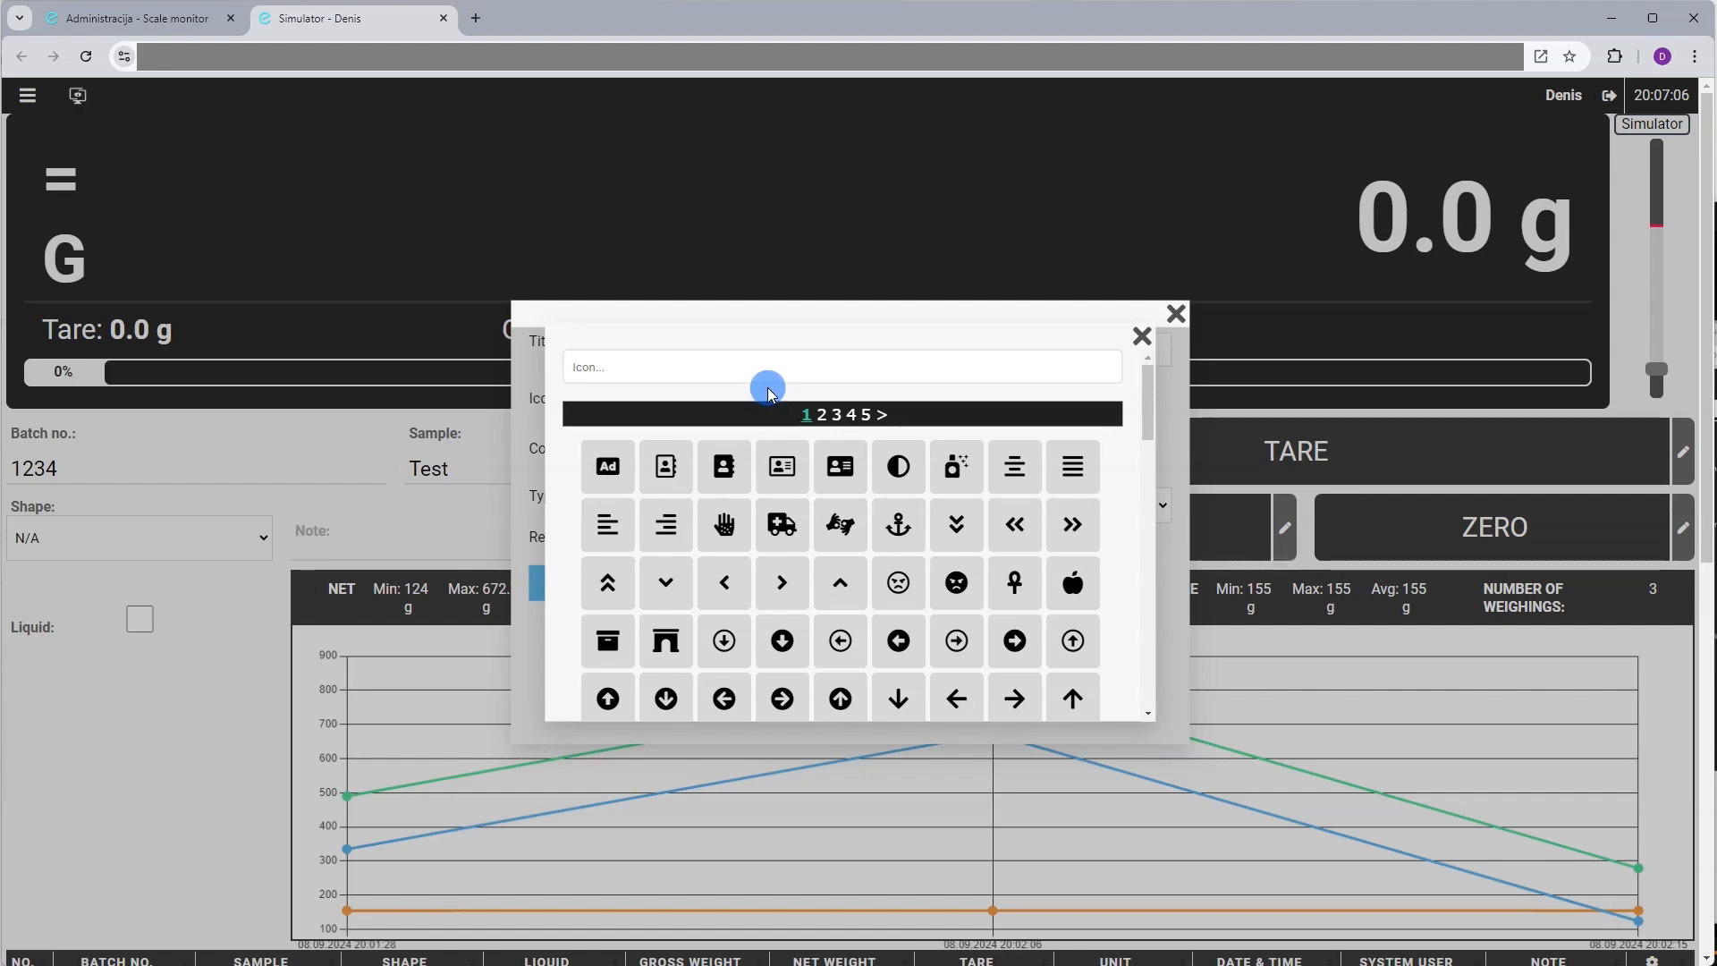
left_click(755, 367)
type("save")
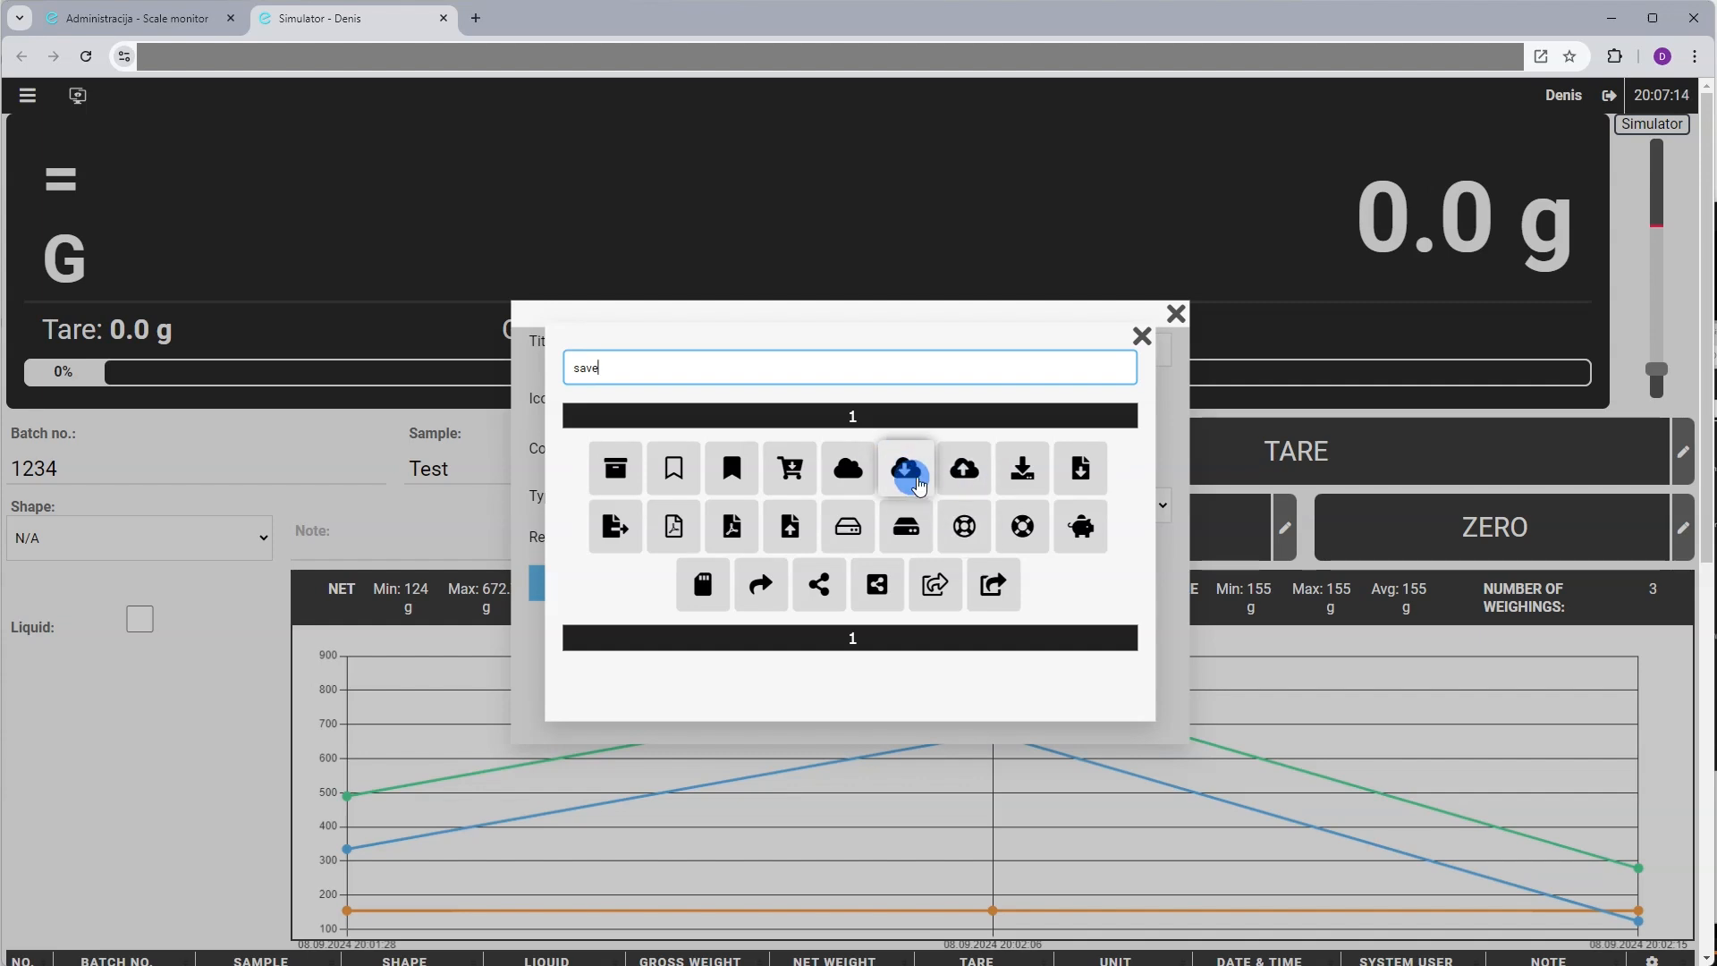
left_click(850, 469)
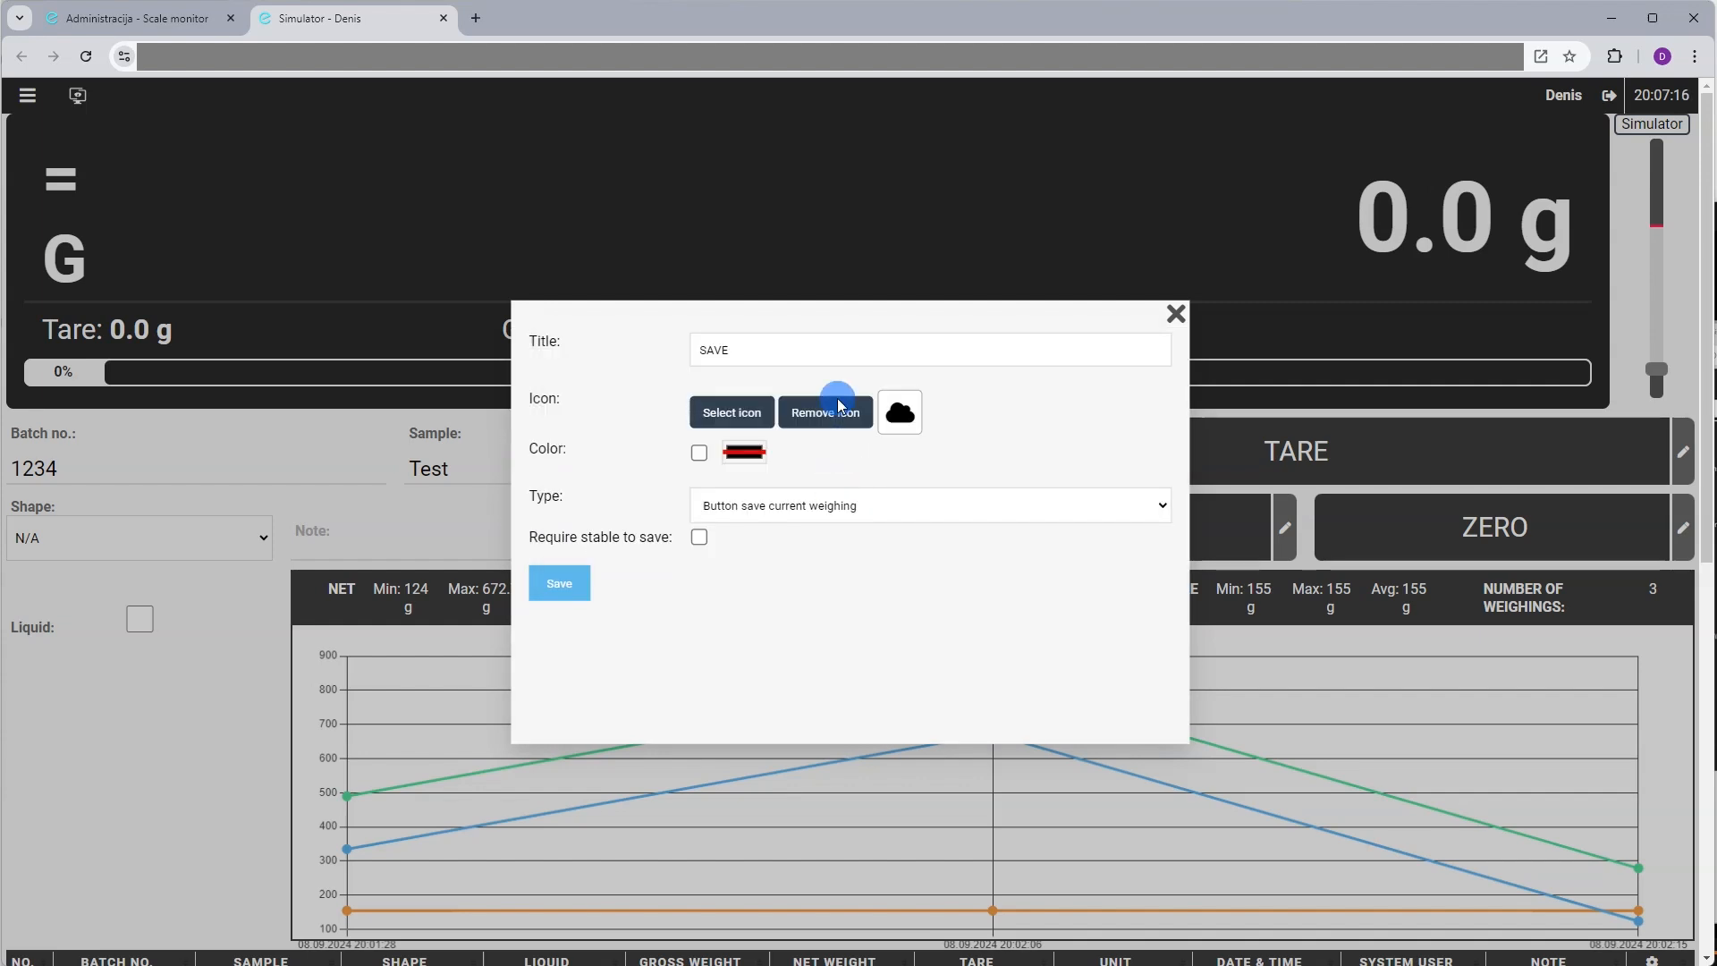
Colour the SAVE button bright magenta and save it
left_click(740, 453)
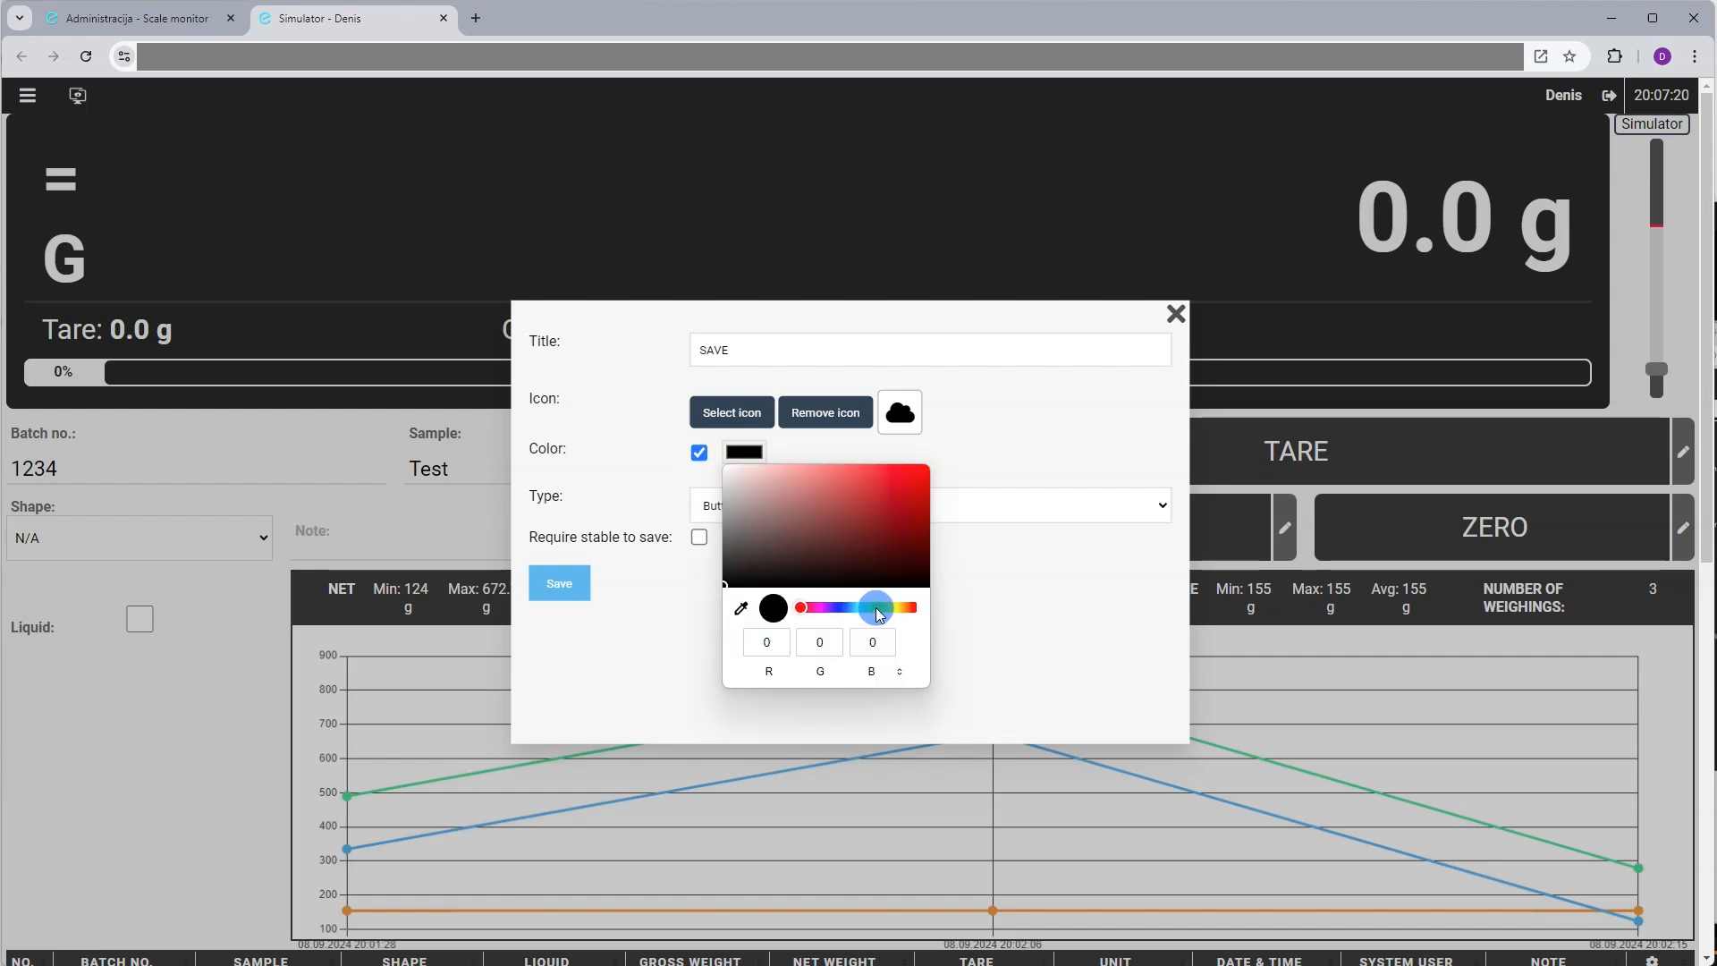
left_click(817, 608)
left_click_drag(881, 523, 939, 467)
left_click(1022, 454)
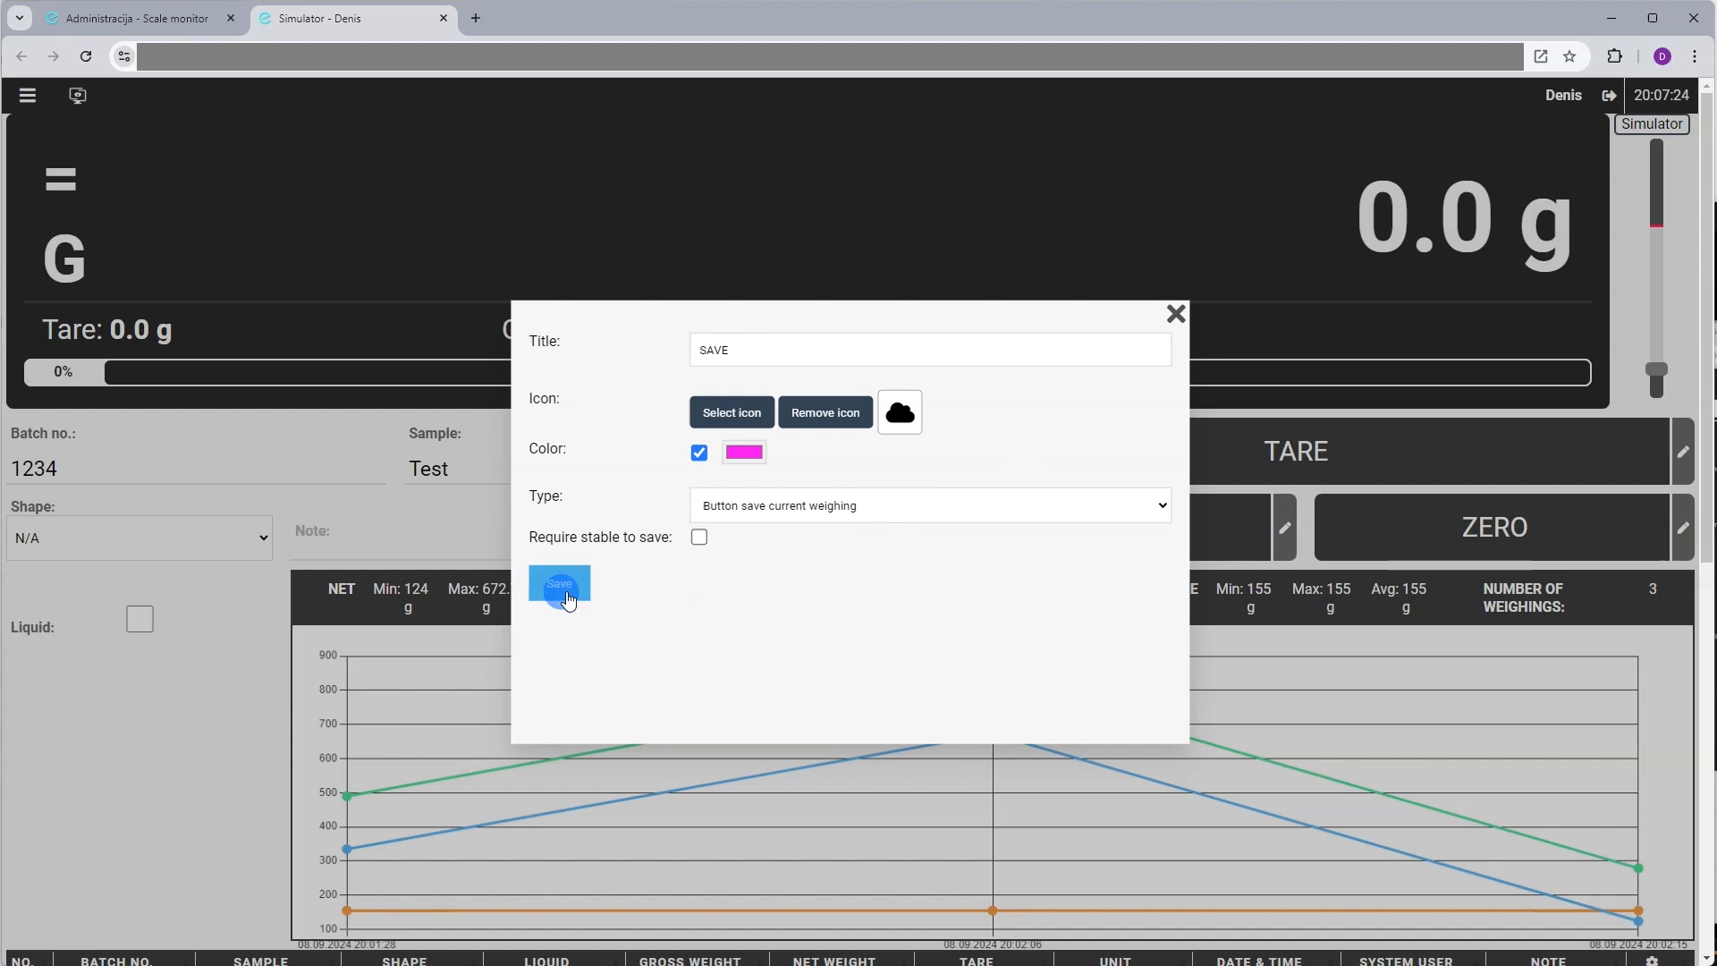
left_click(559, 583)
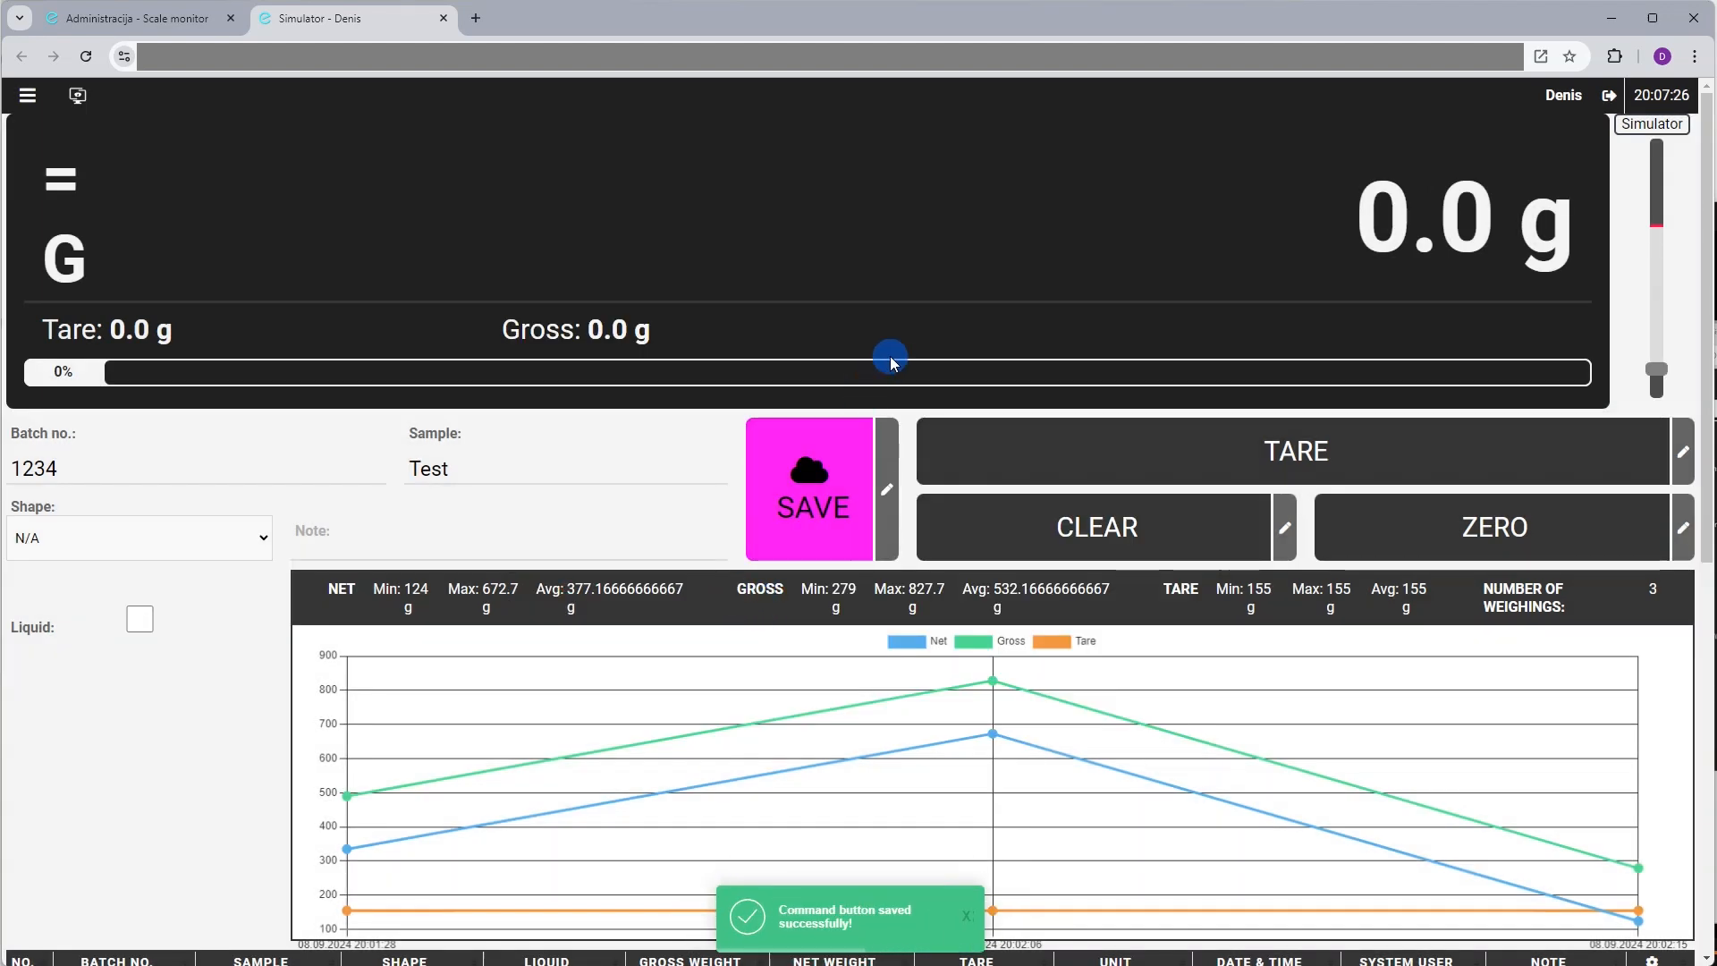
Turn off Edit mode to preview the magenta SAVE button
left_click(43, 115)
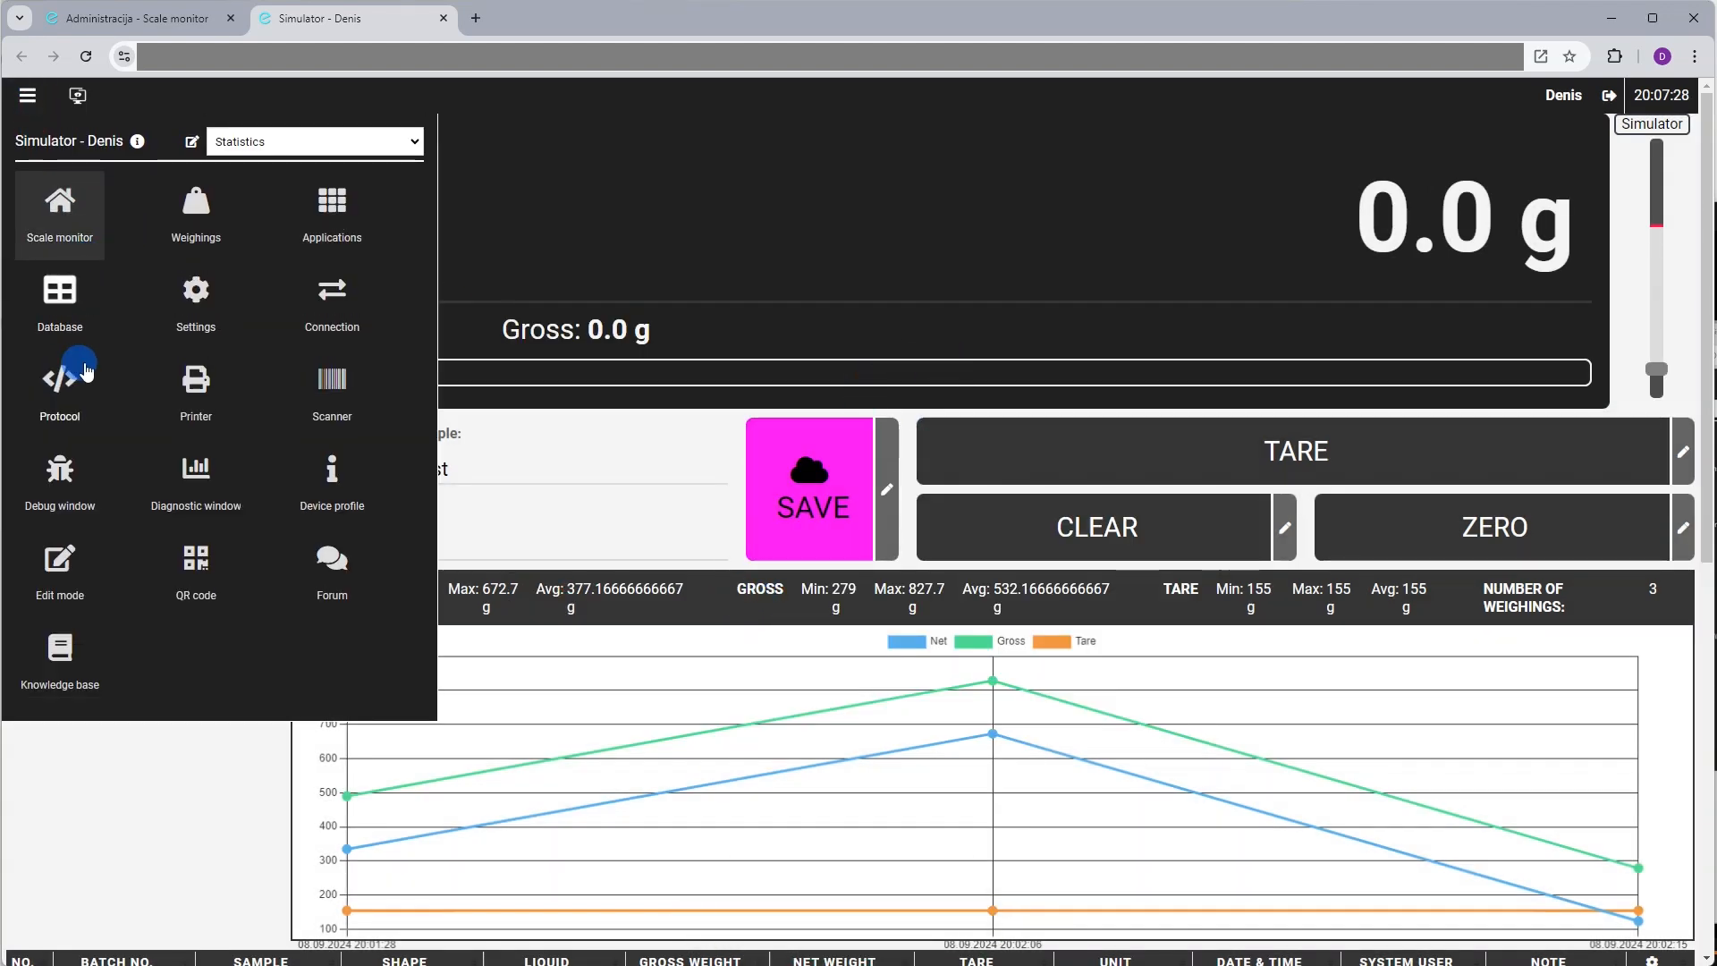
left_click(81, 530)
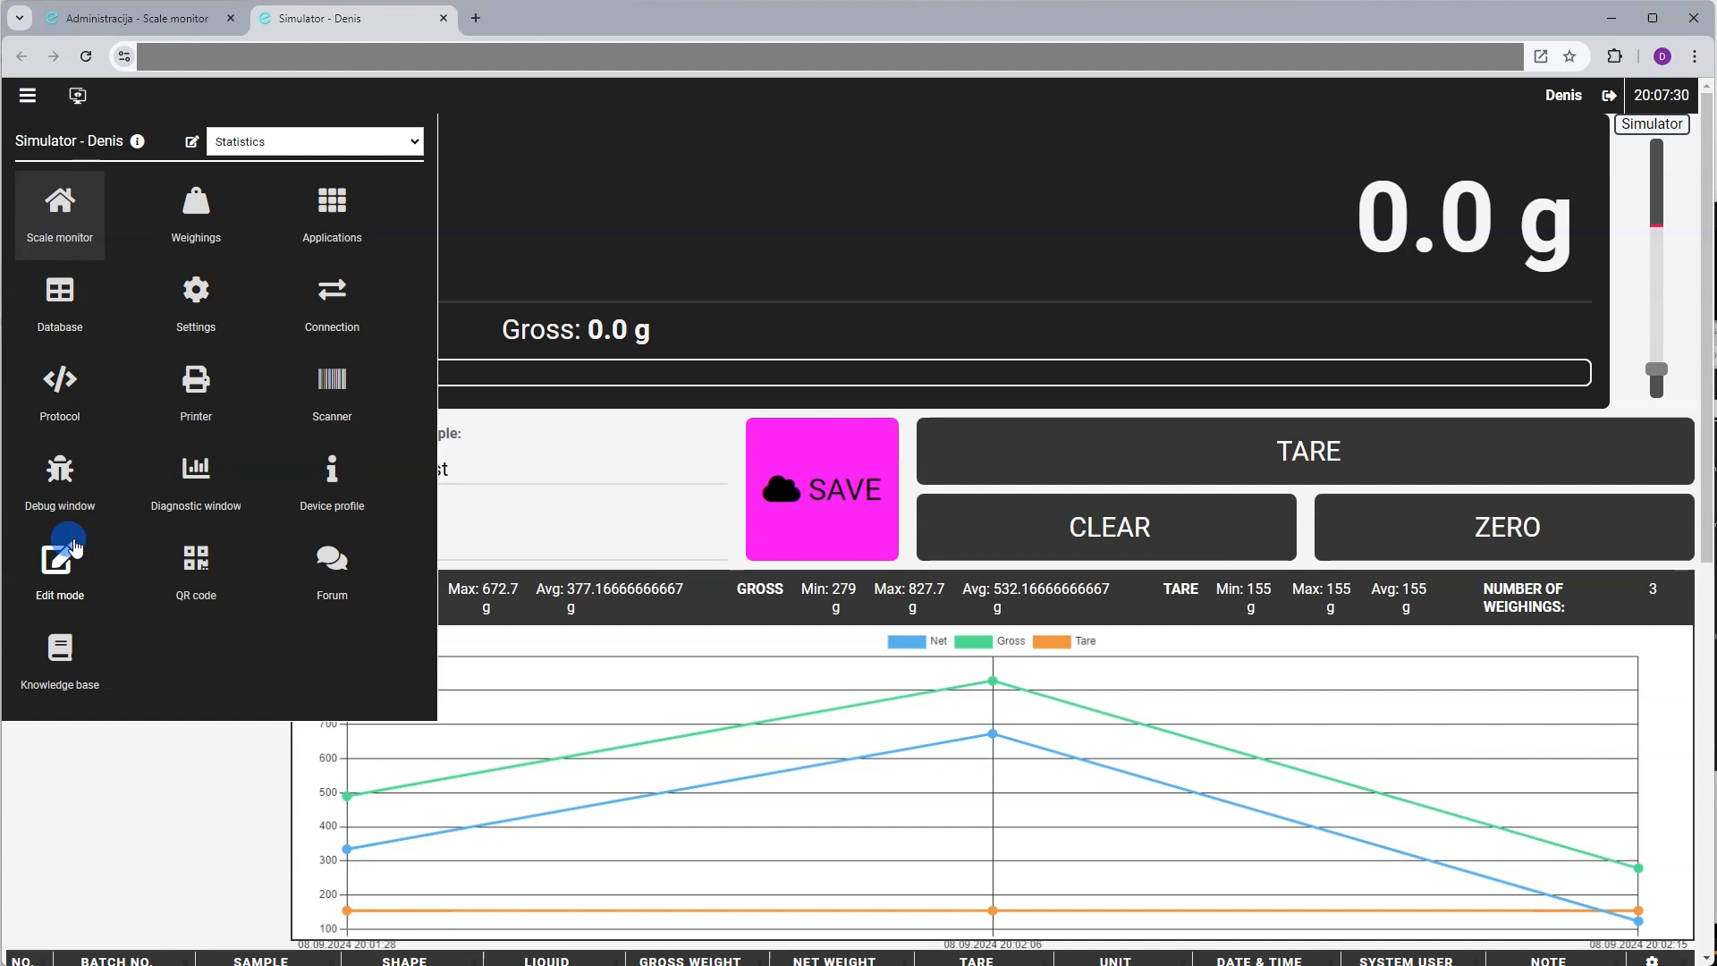
left_click(859, 315)
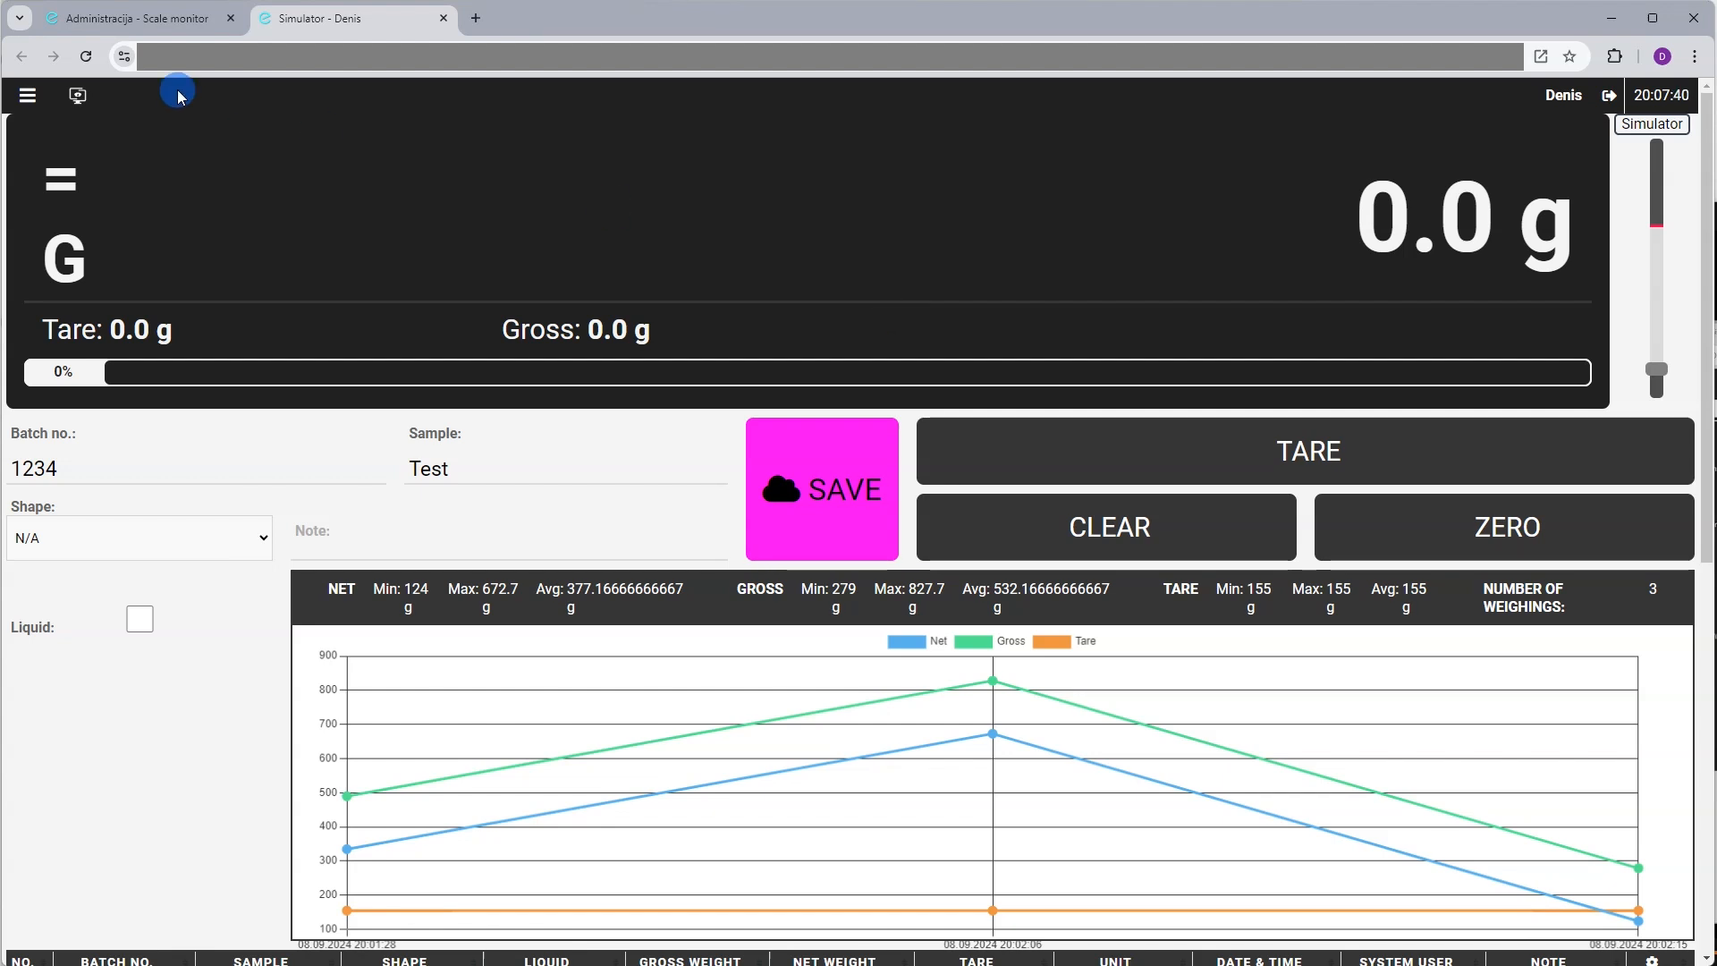
View the scale's debug communication window, then close it
left_click(48, 111)
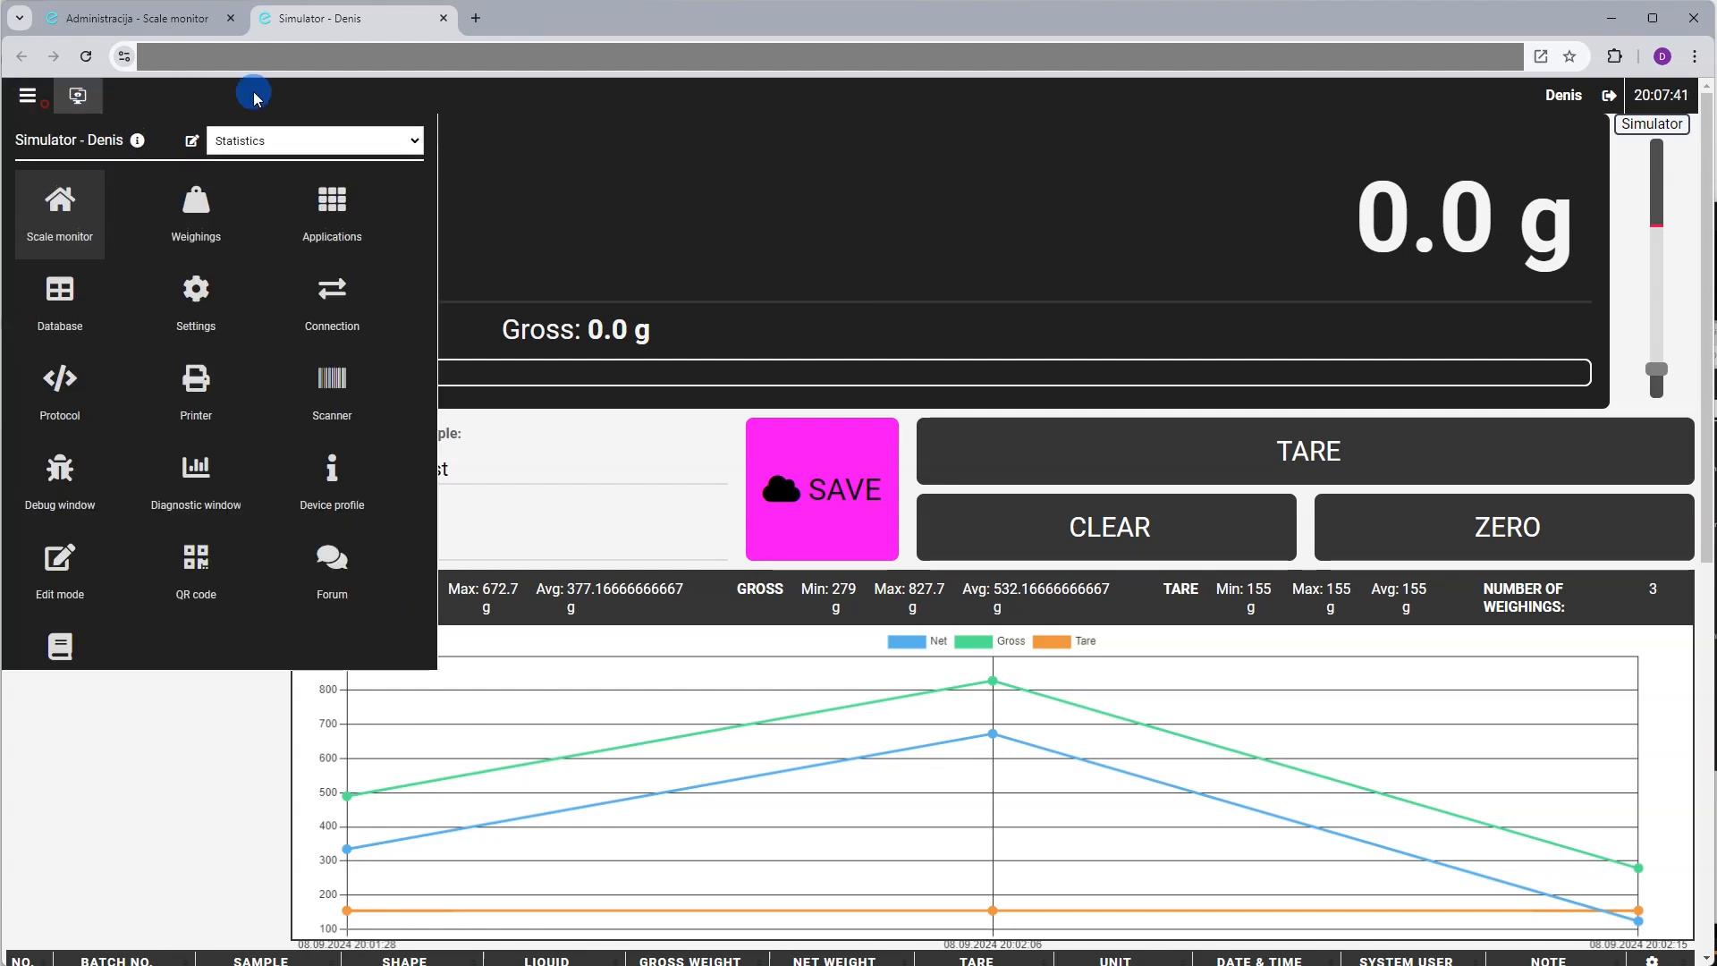
left_click(81, 496)
left_click(63, 496)
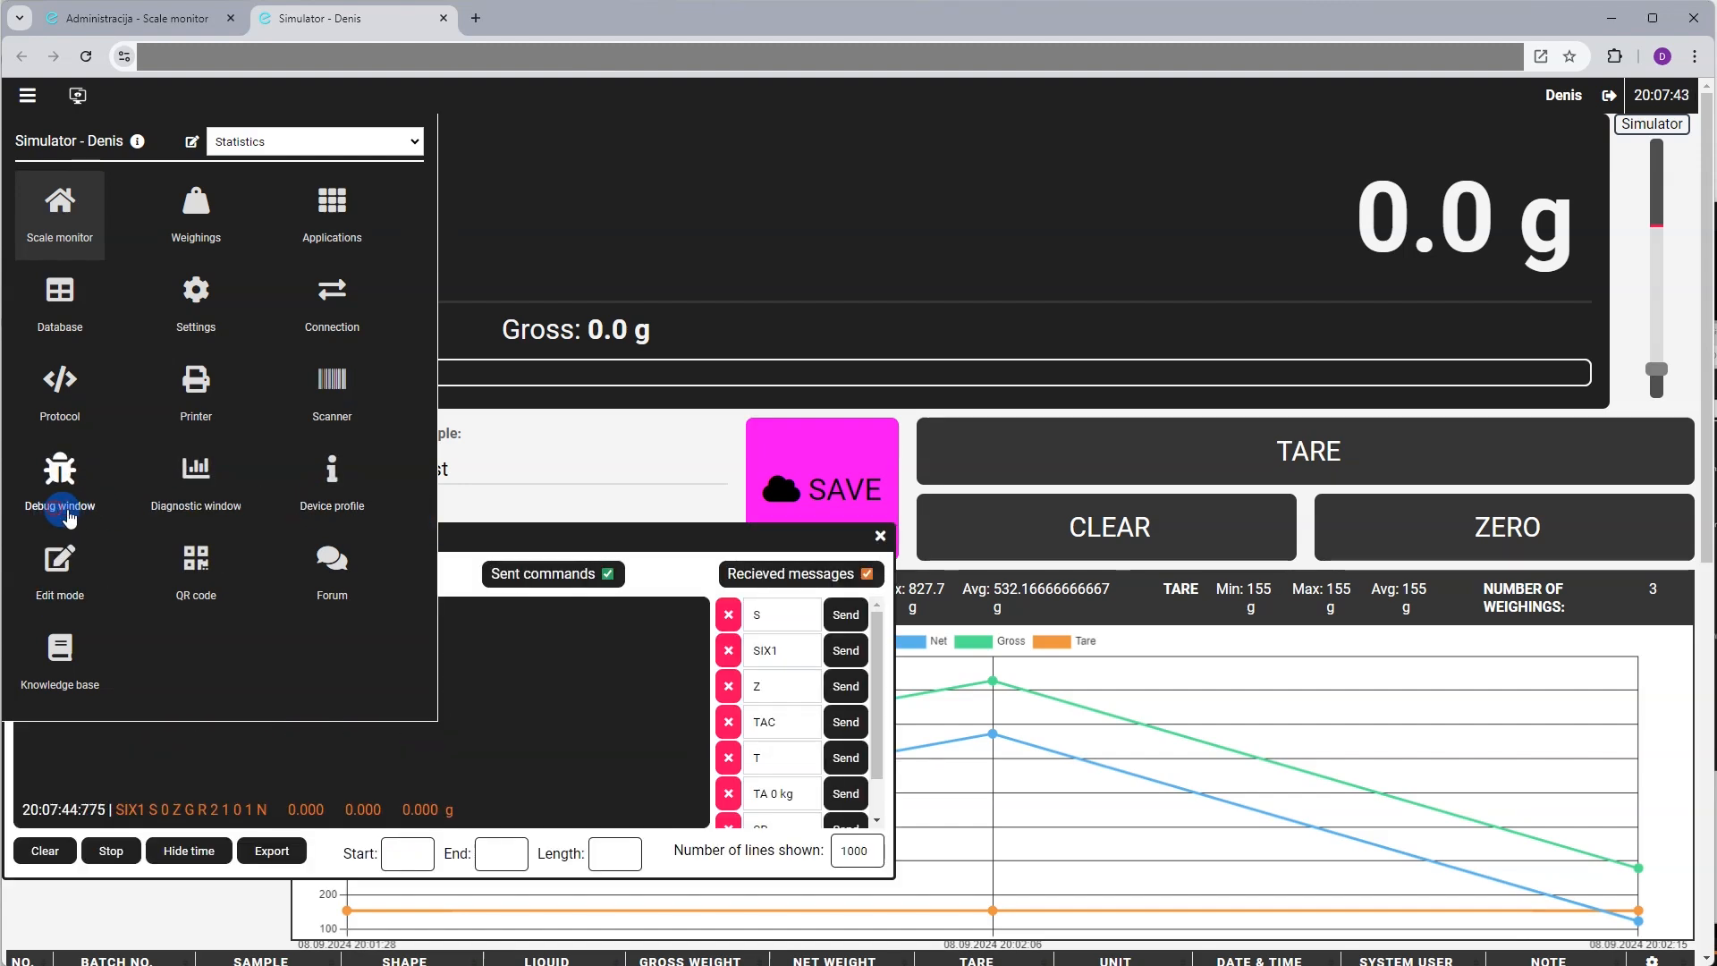
left_click(880, 536)
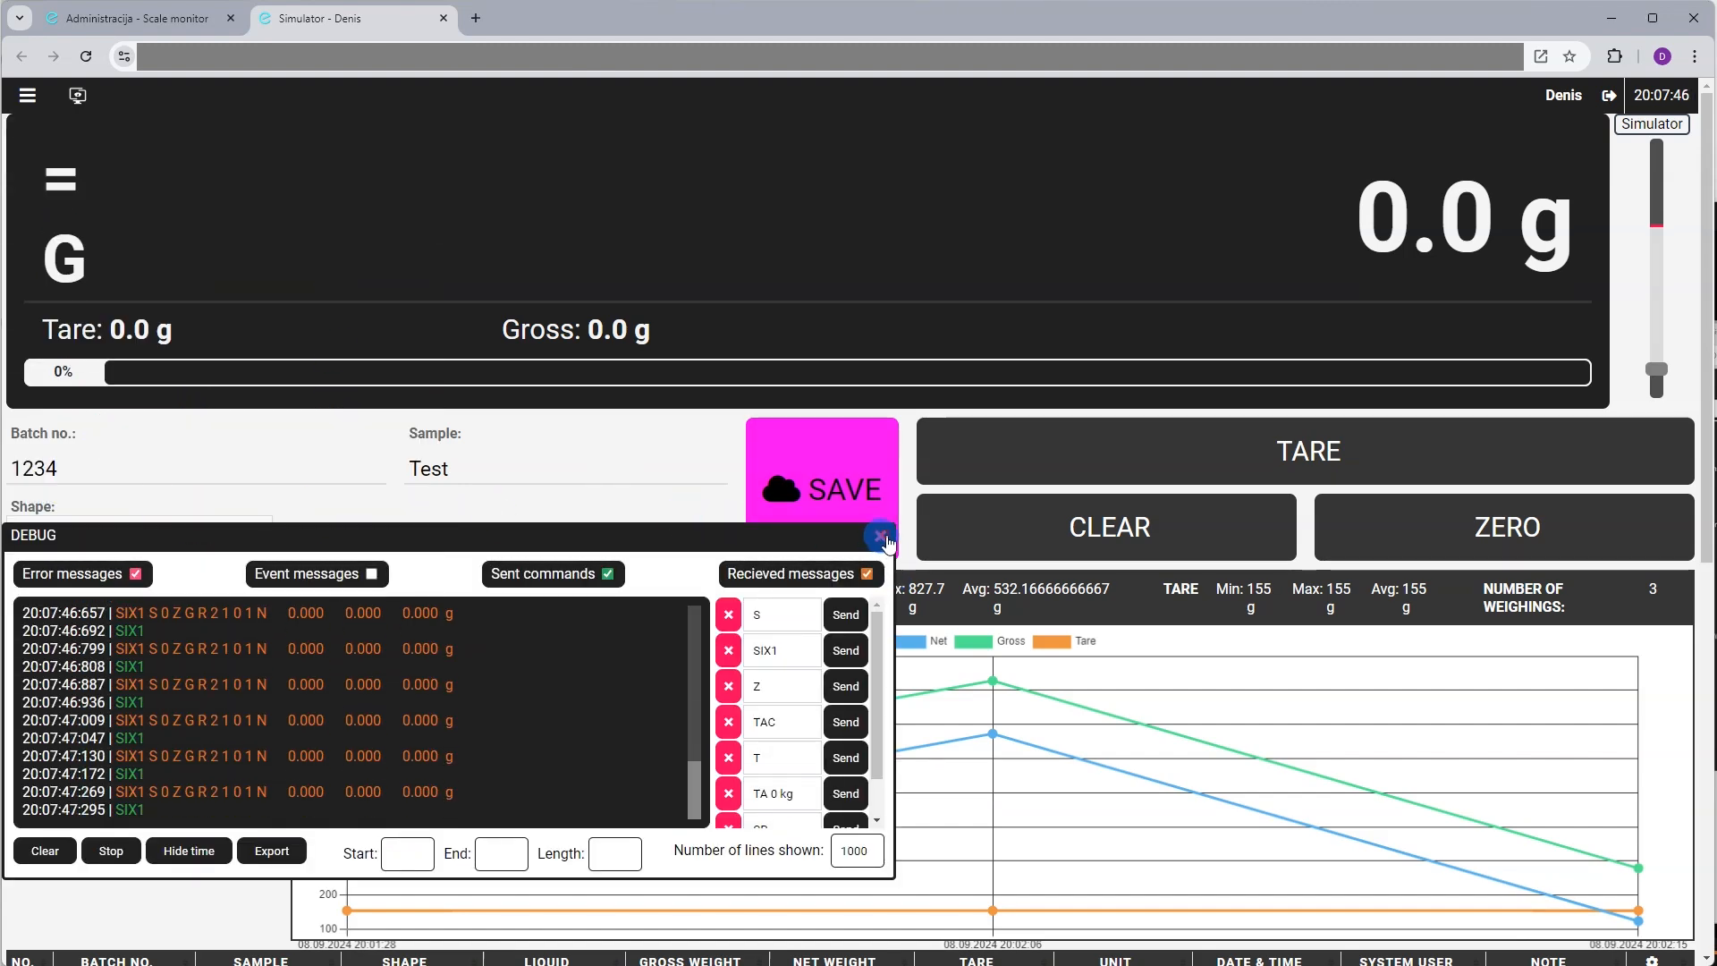
left_click(863, 534)
Turn Edit mode back on from the navigation menu
left_click(27, 95)
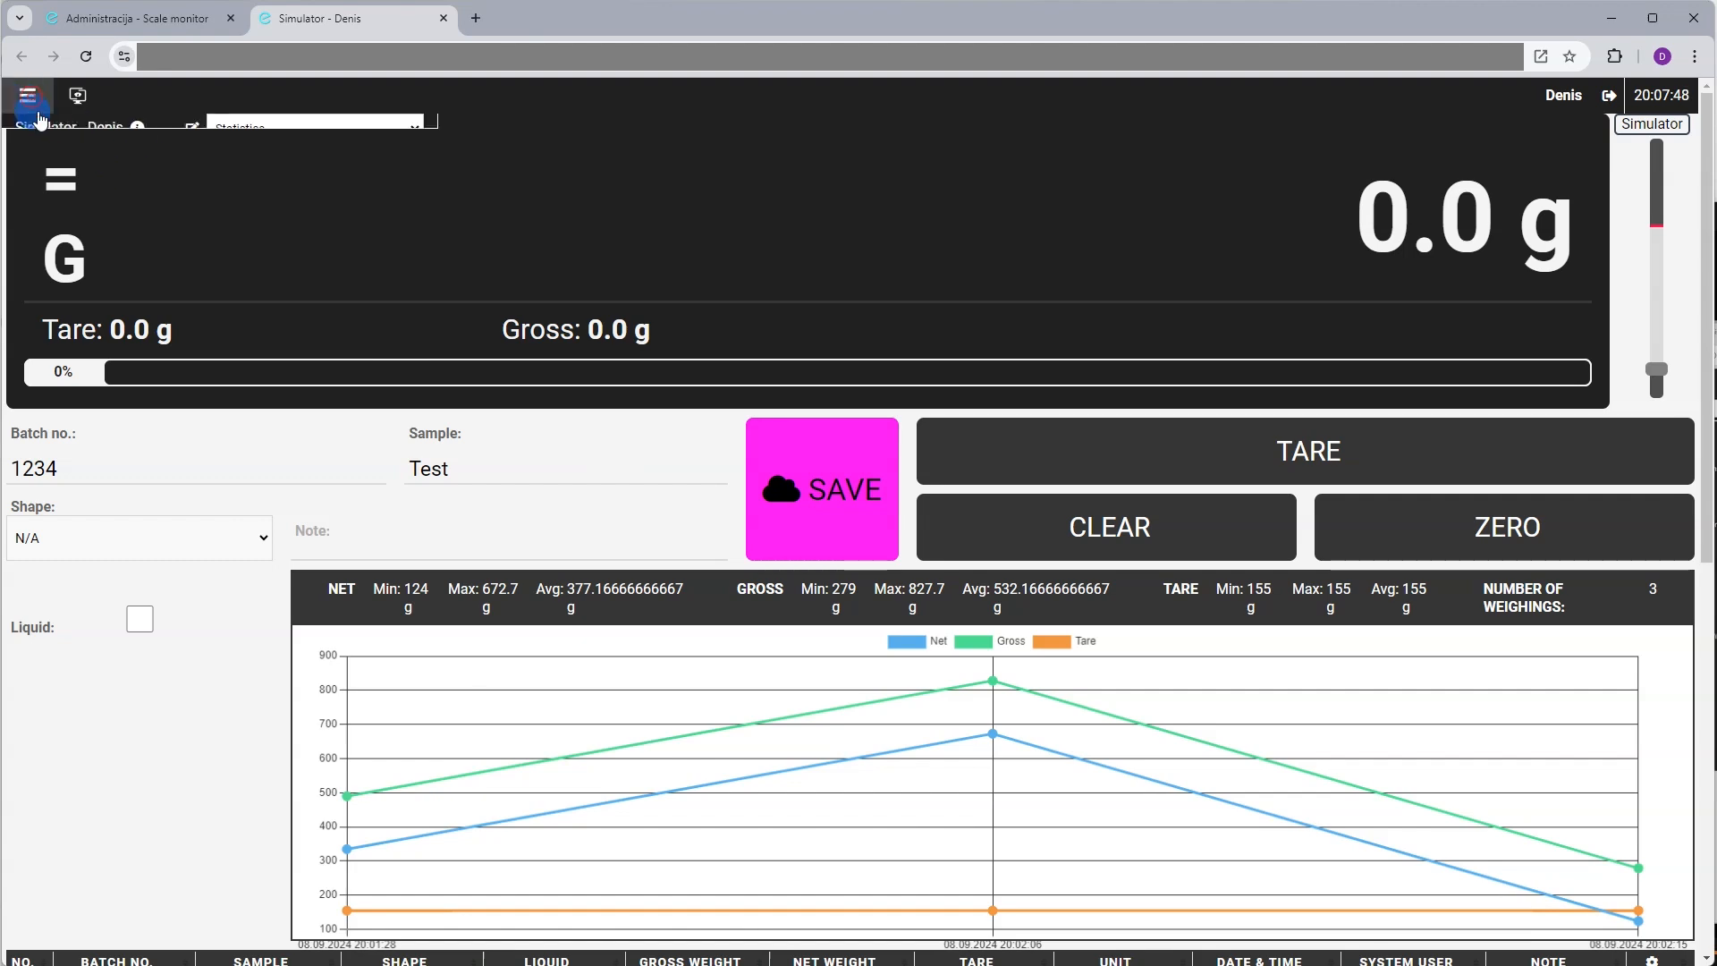
left_click(87, 483)
left_click(60, 563)
Close the SAVE button dialog and open the Statistics layout in the layout editor
left_click(892, 461)
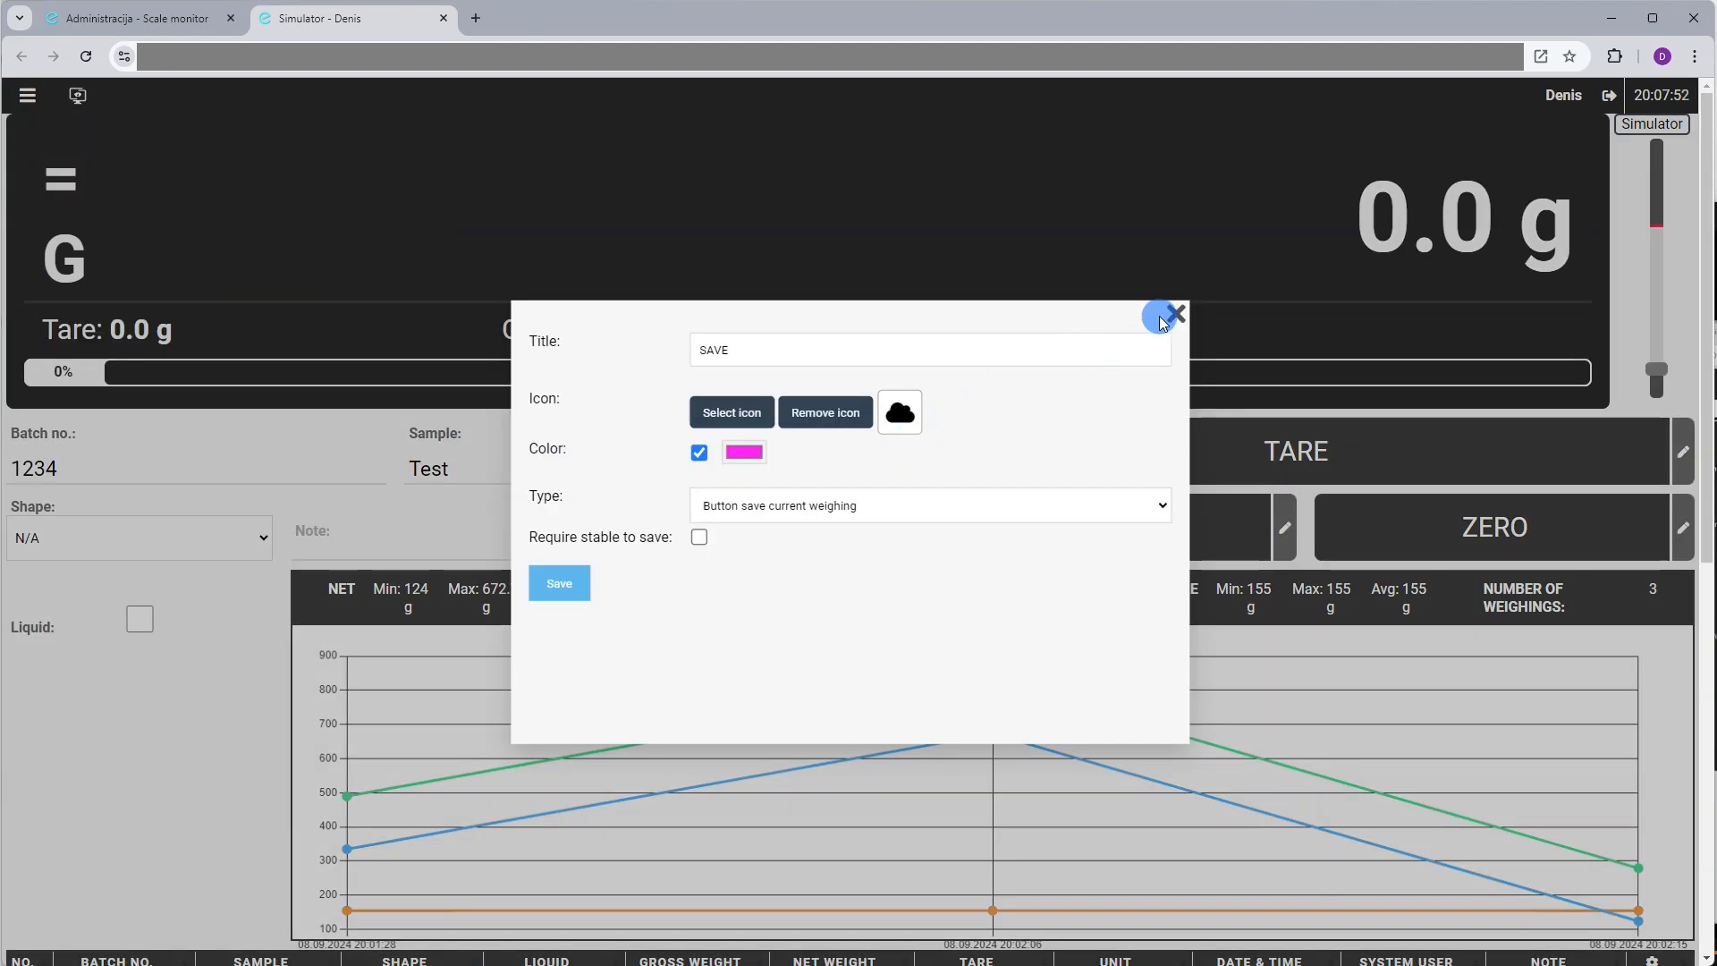
left_click(1171, 313)
left_click(27, 95)
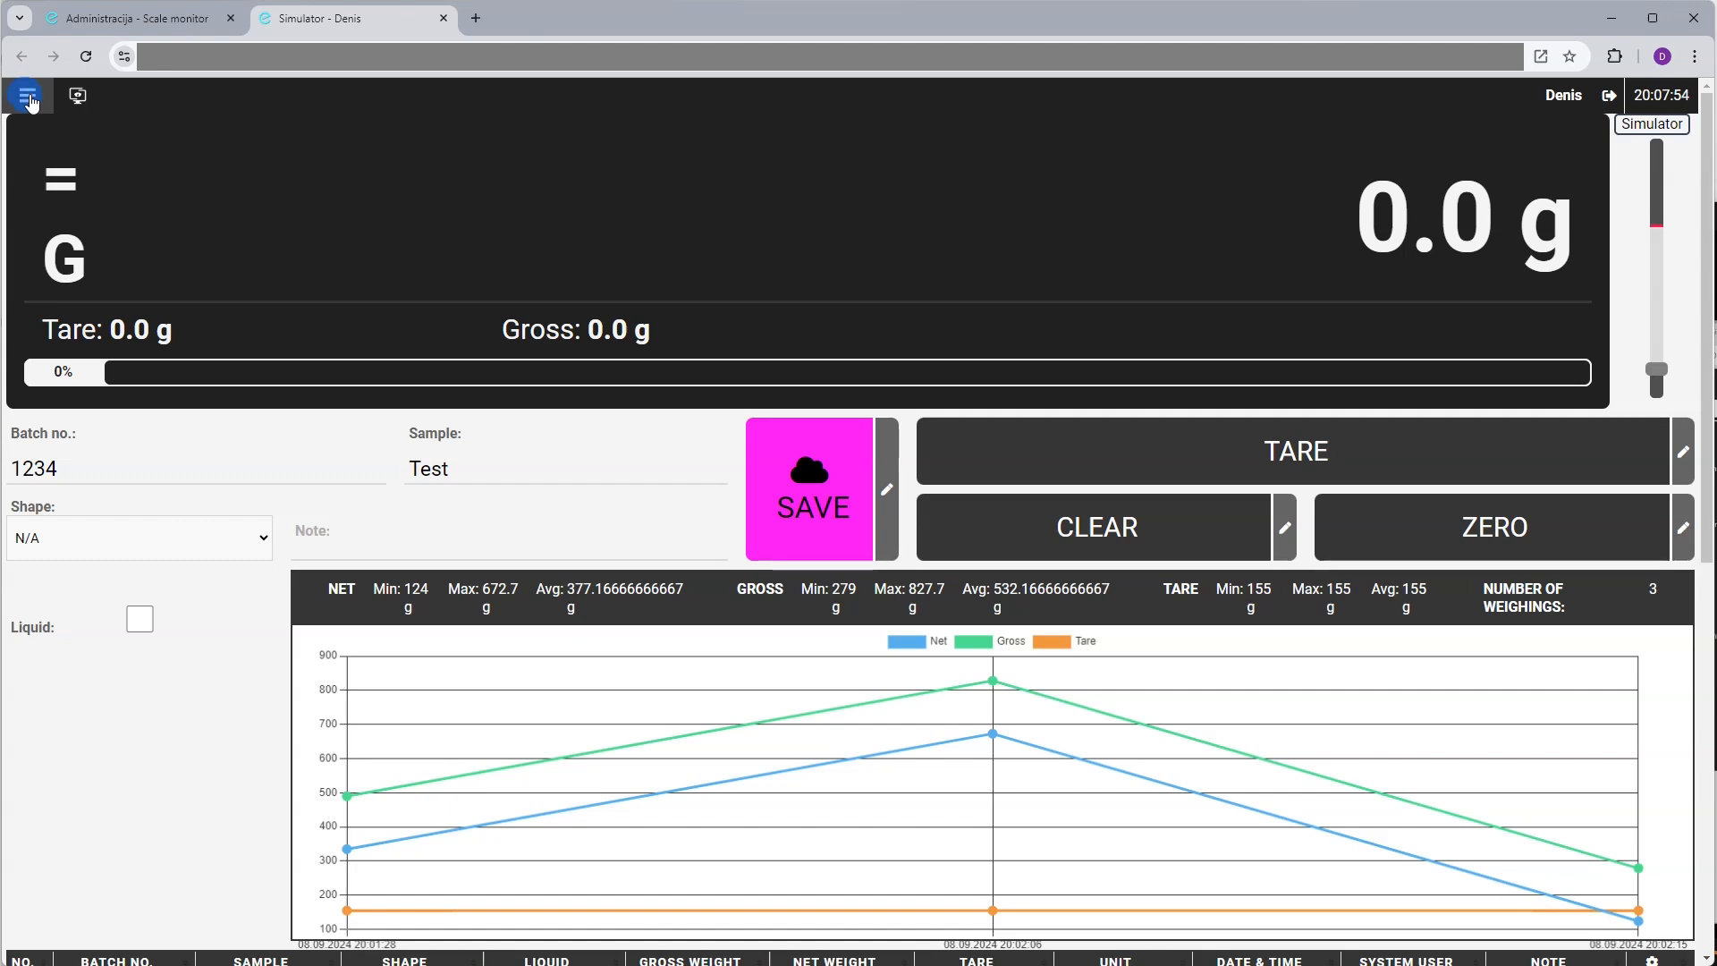
left_click(186, 140)
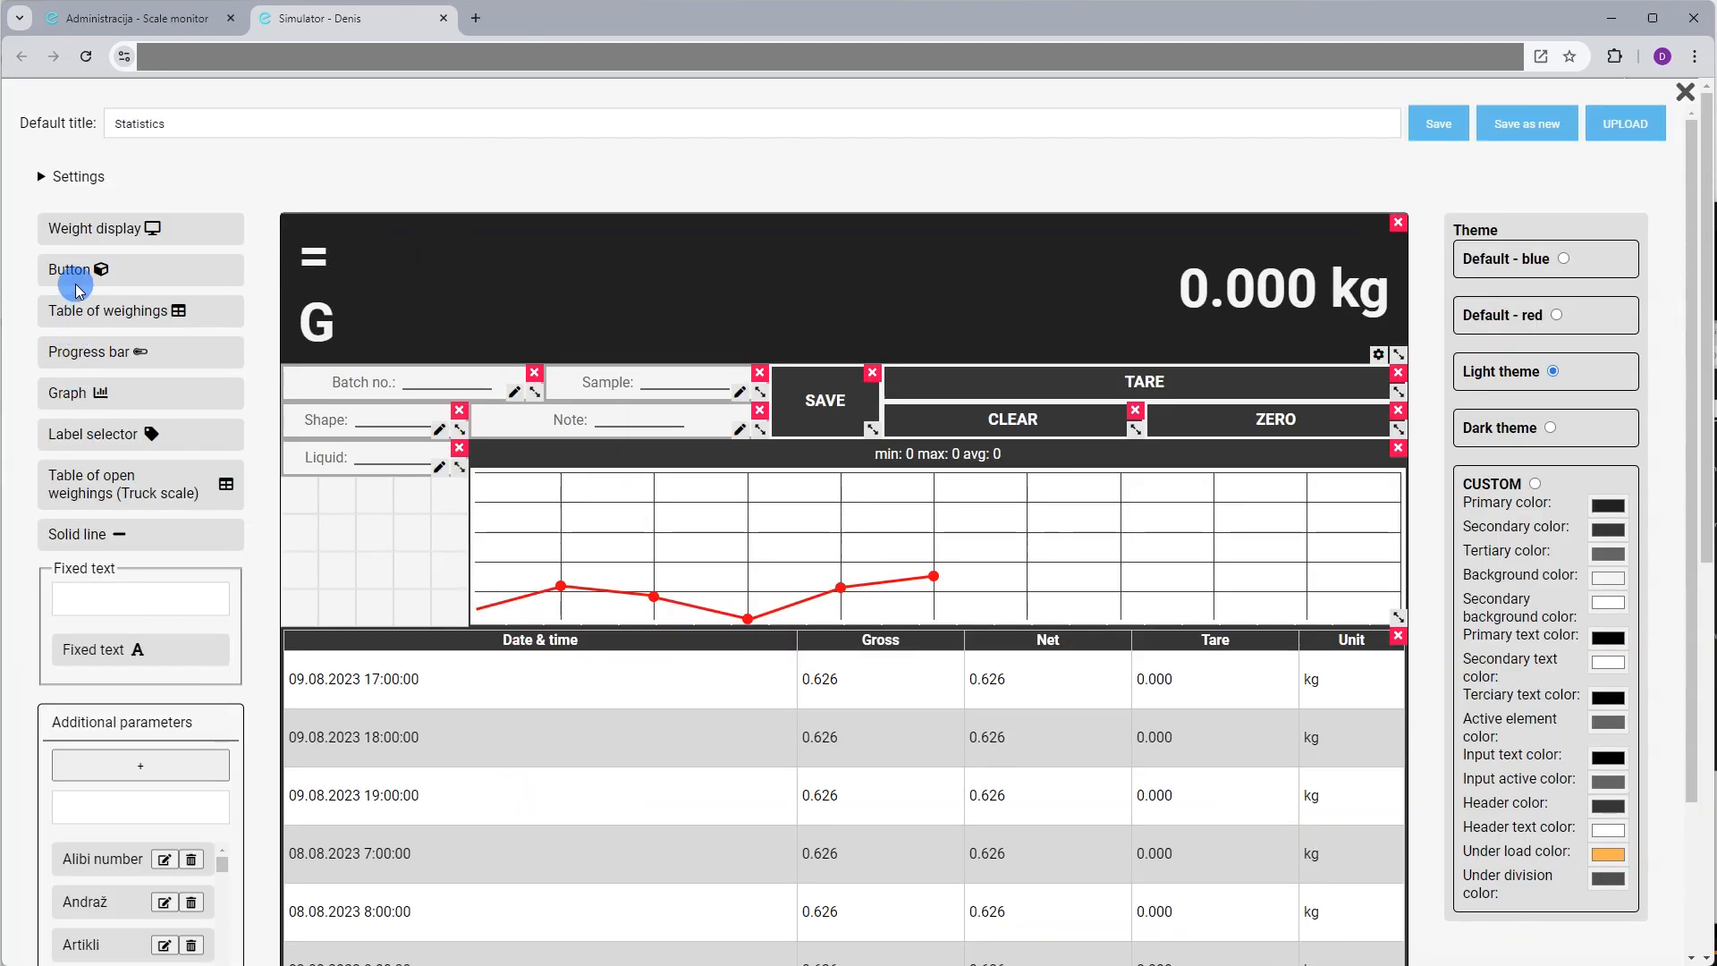
Add a new button tile beside the graph, enlarge it, and save the layout
left_click_drag(73, 275, 351, 508)
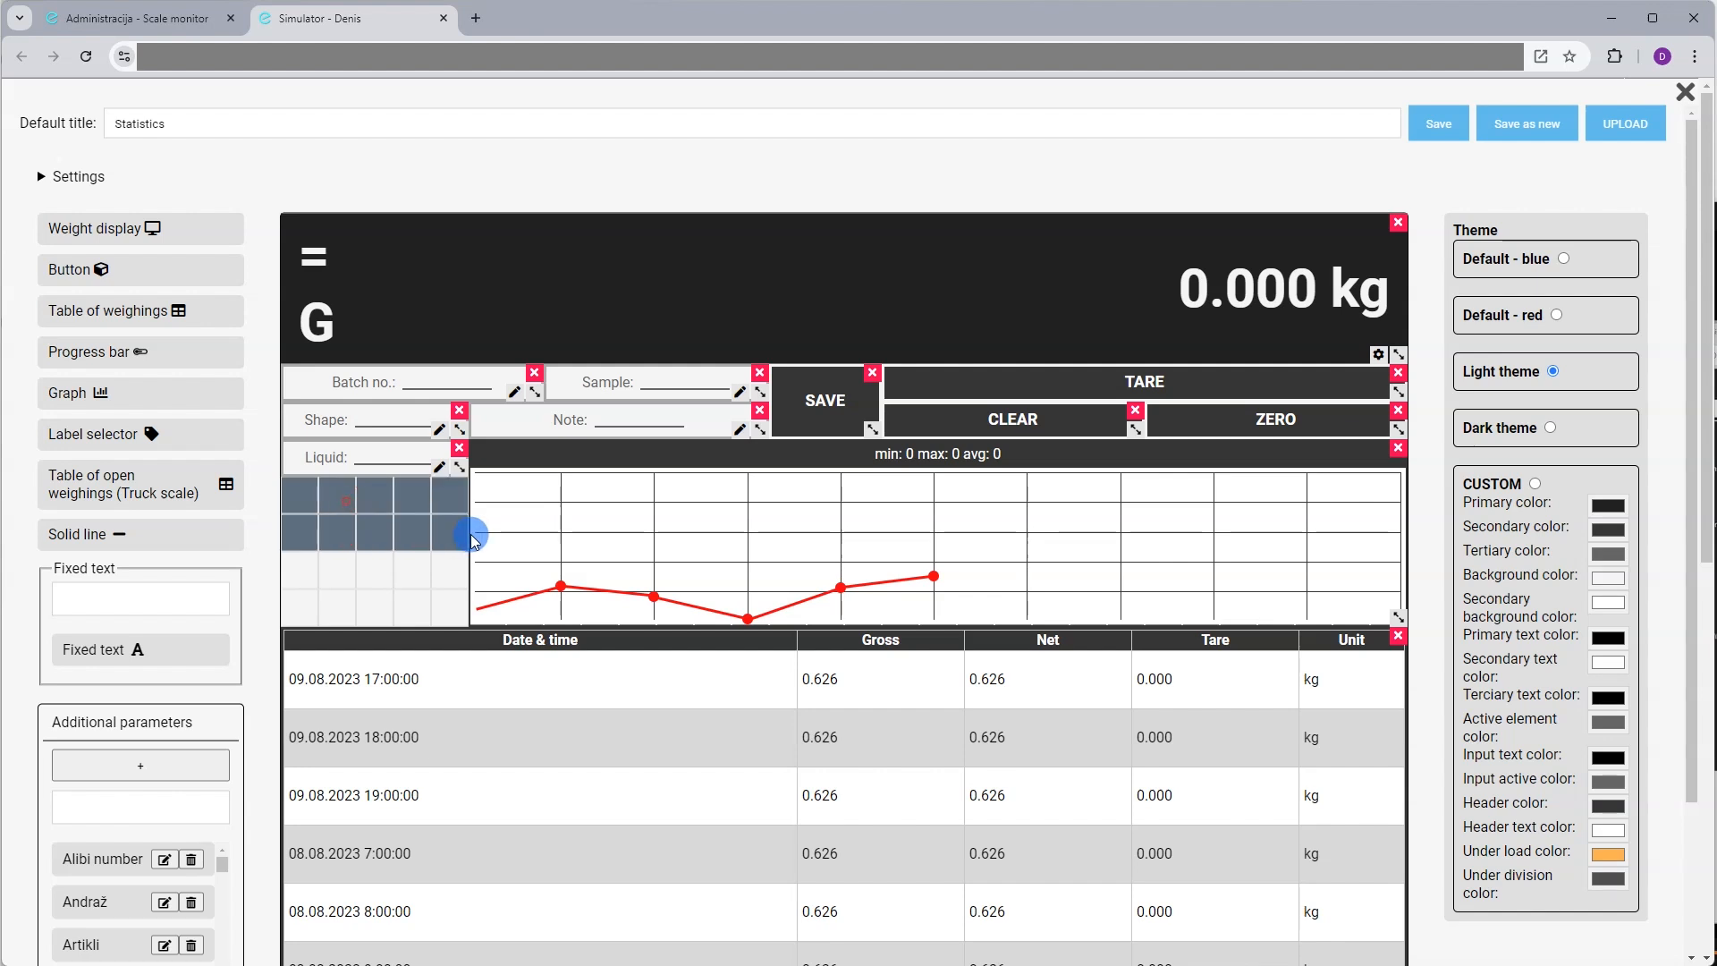
left_click_drag(458, 552, 459, 615)
left_click(1438, 120)
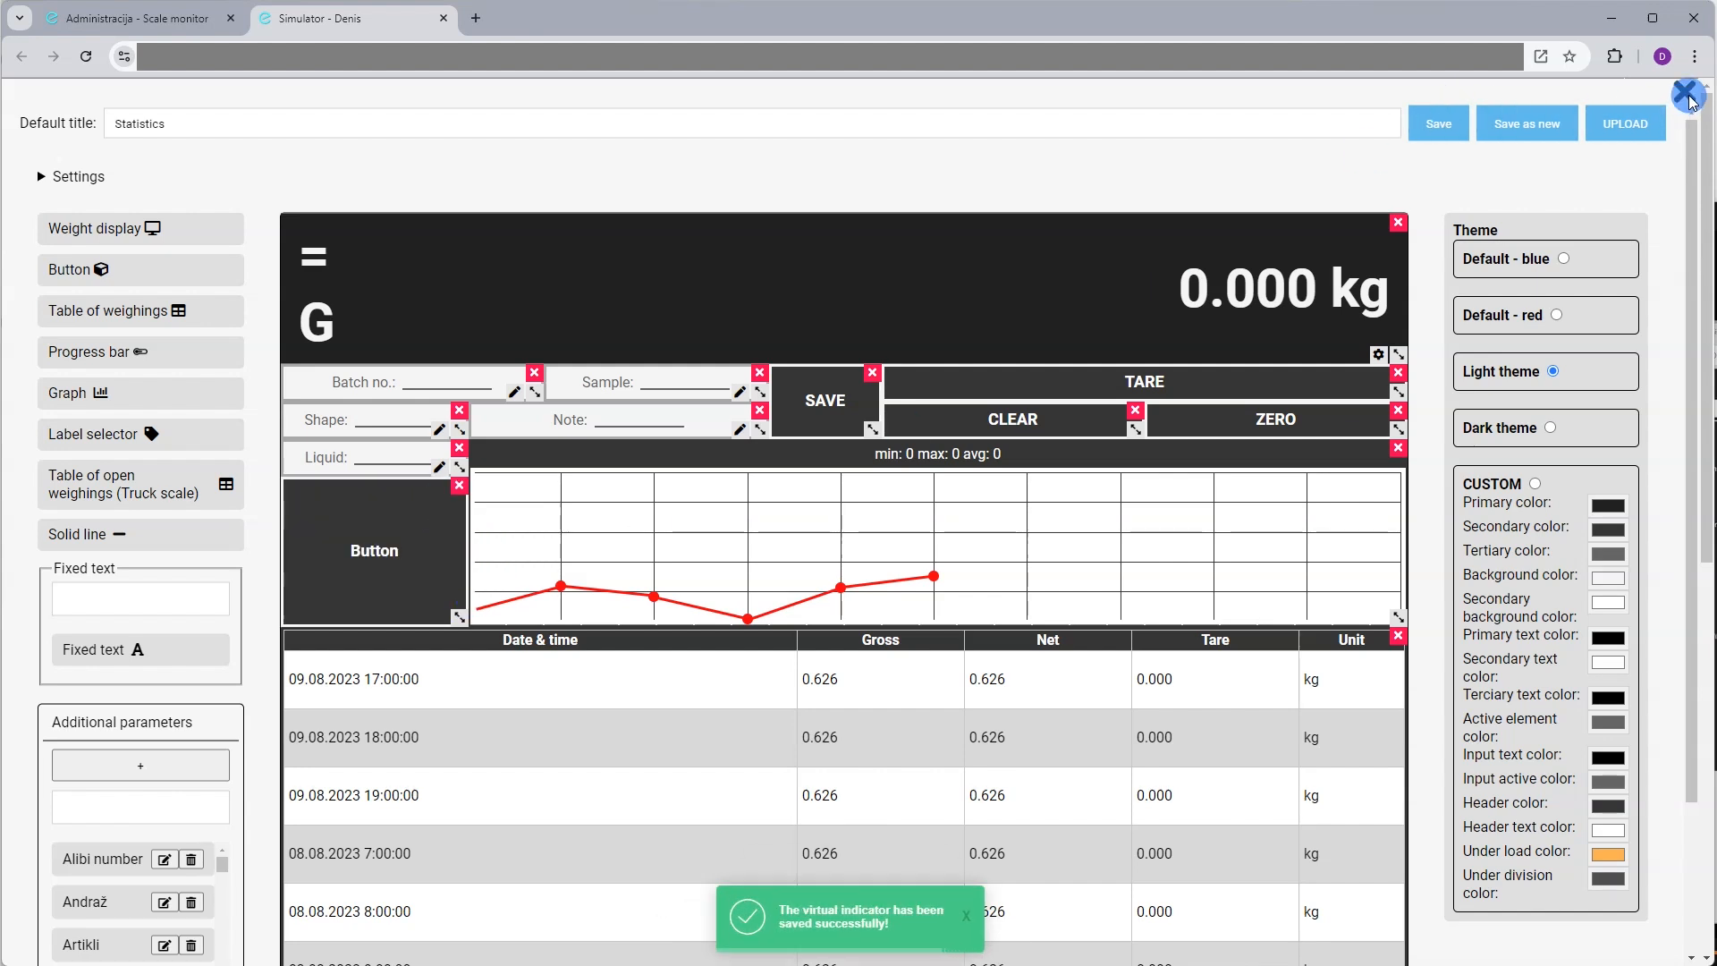
left_click(1684, 92)
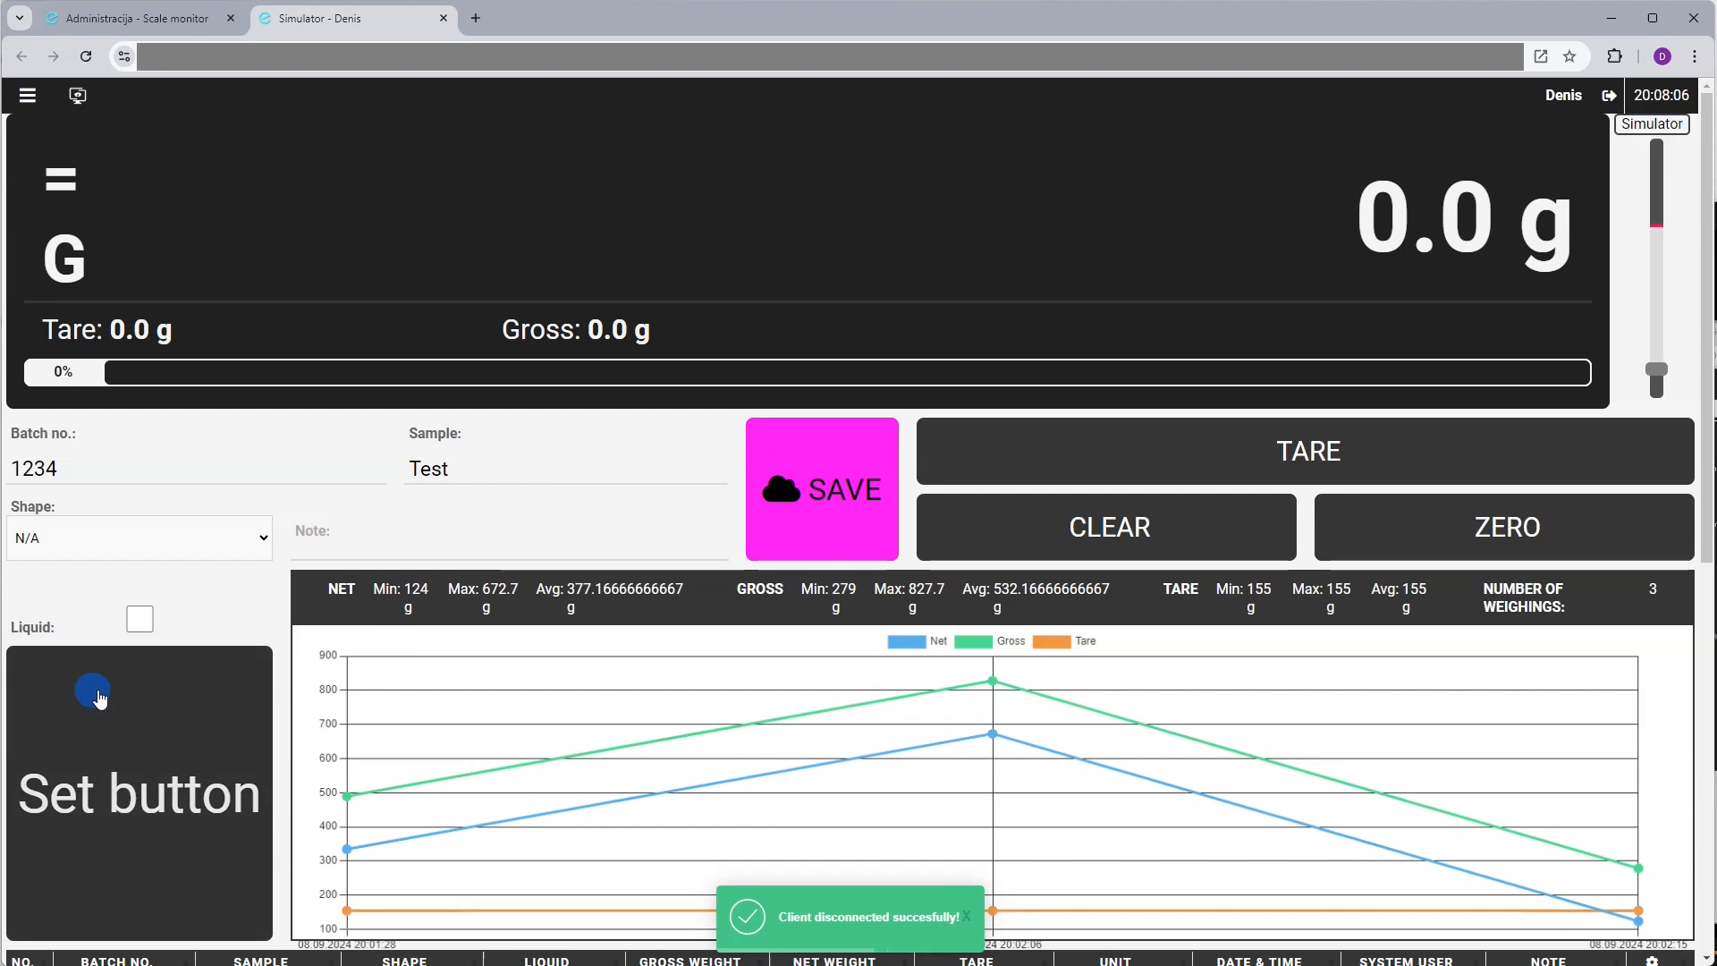
scroll(96, 698, "down", 2)
Title the new button TEST, keep type Command button, and assign the READ ALL command
left_click(213, 604)
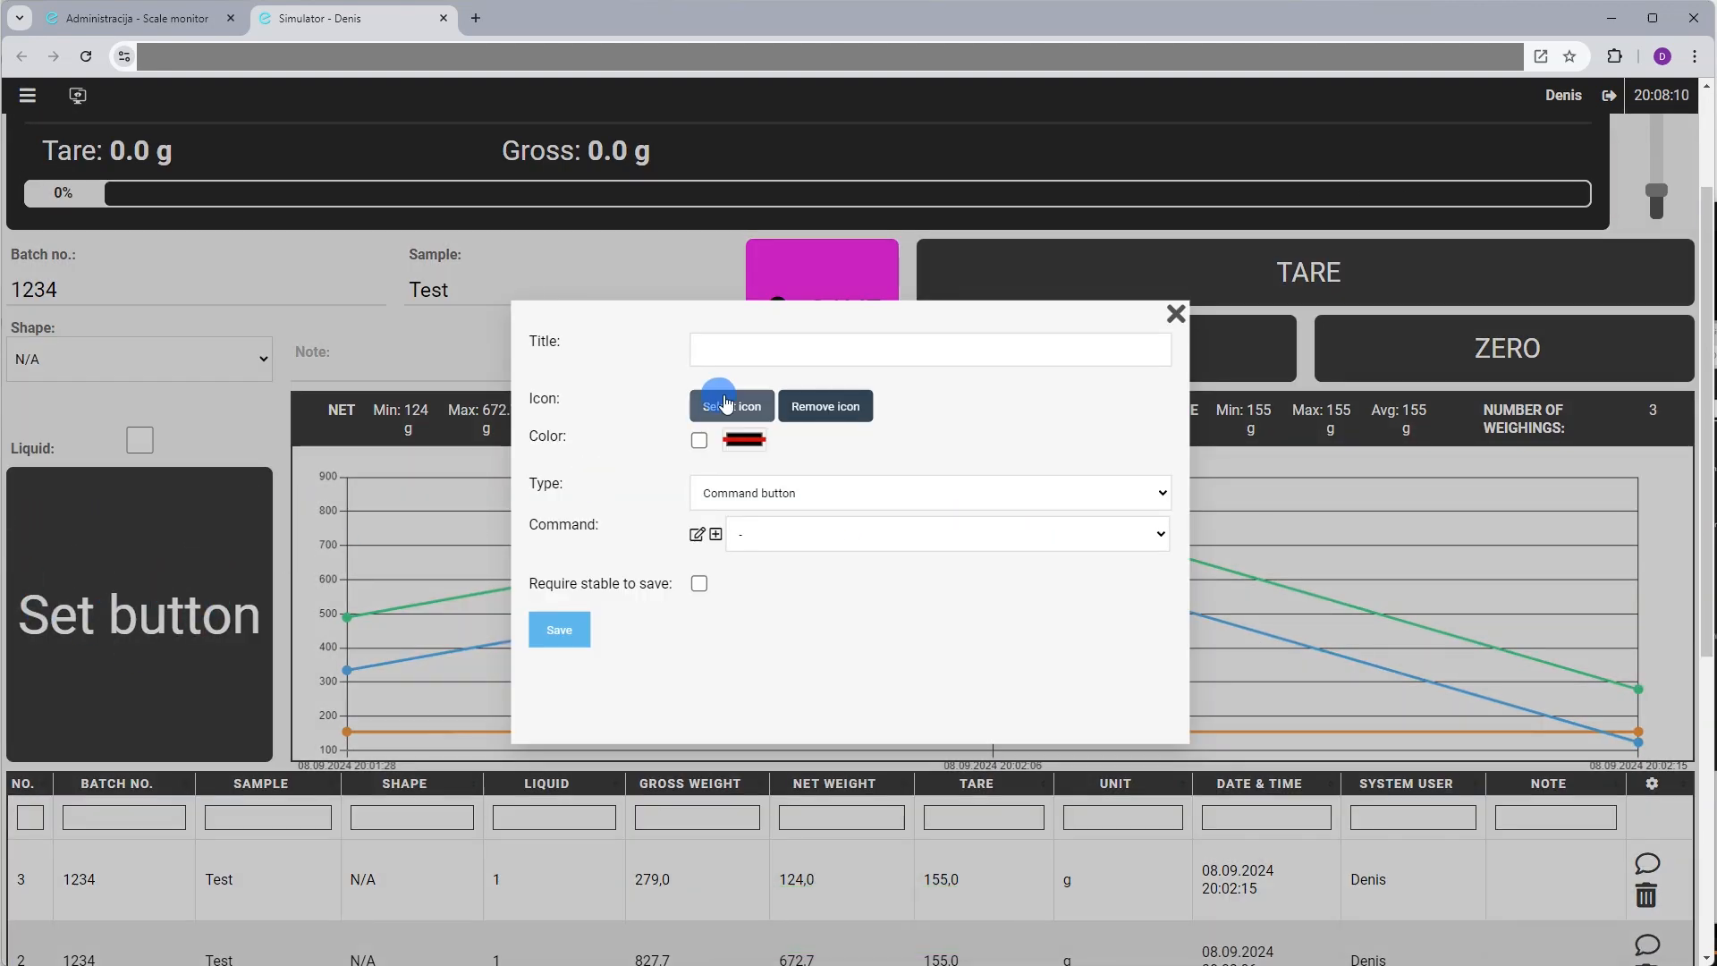
left_click(745, 354)
type("TEST")
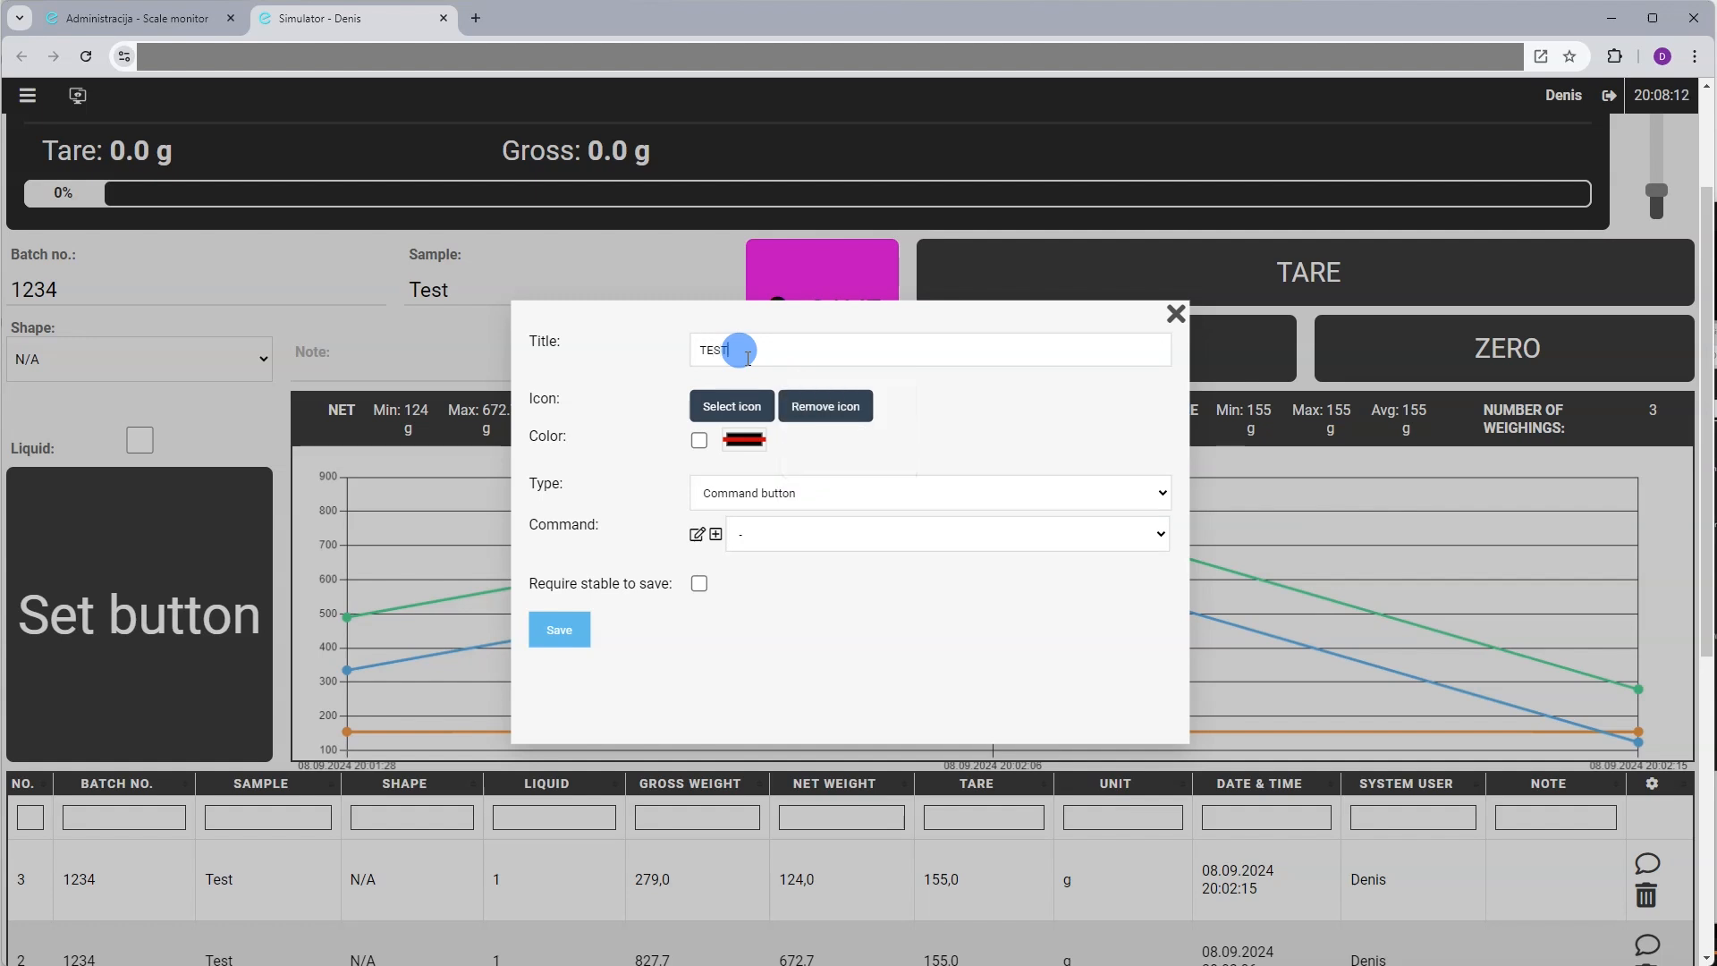
left_click(791, 486)
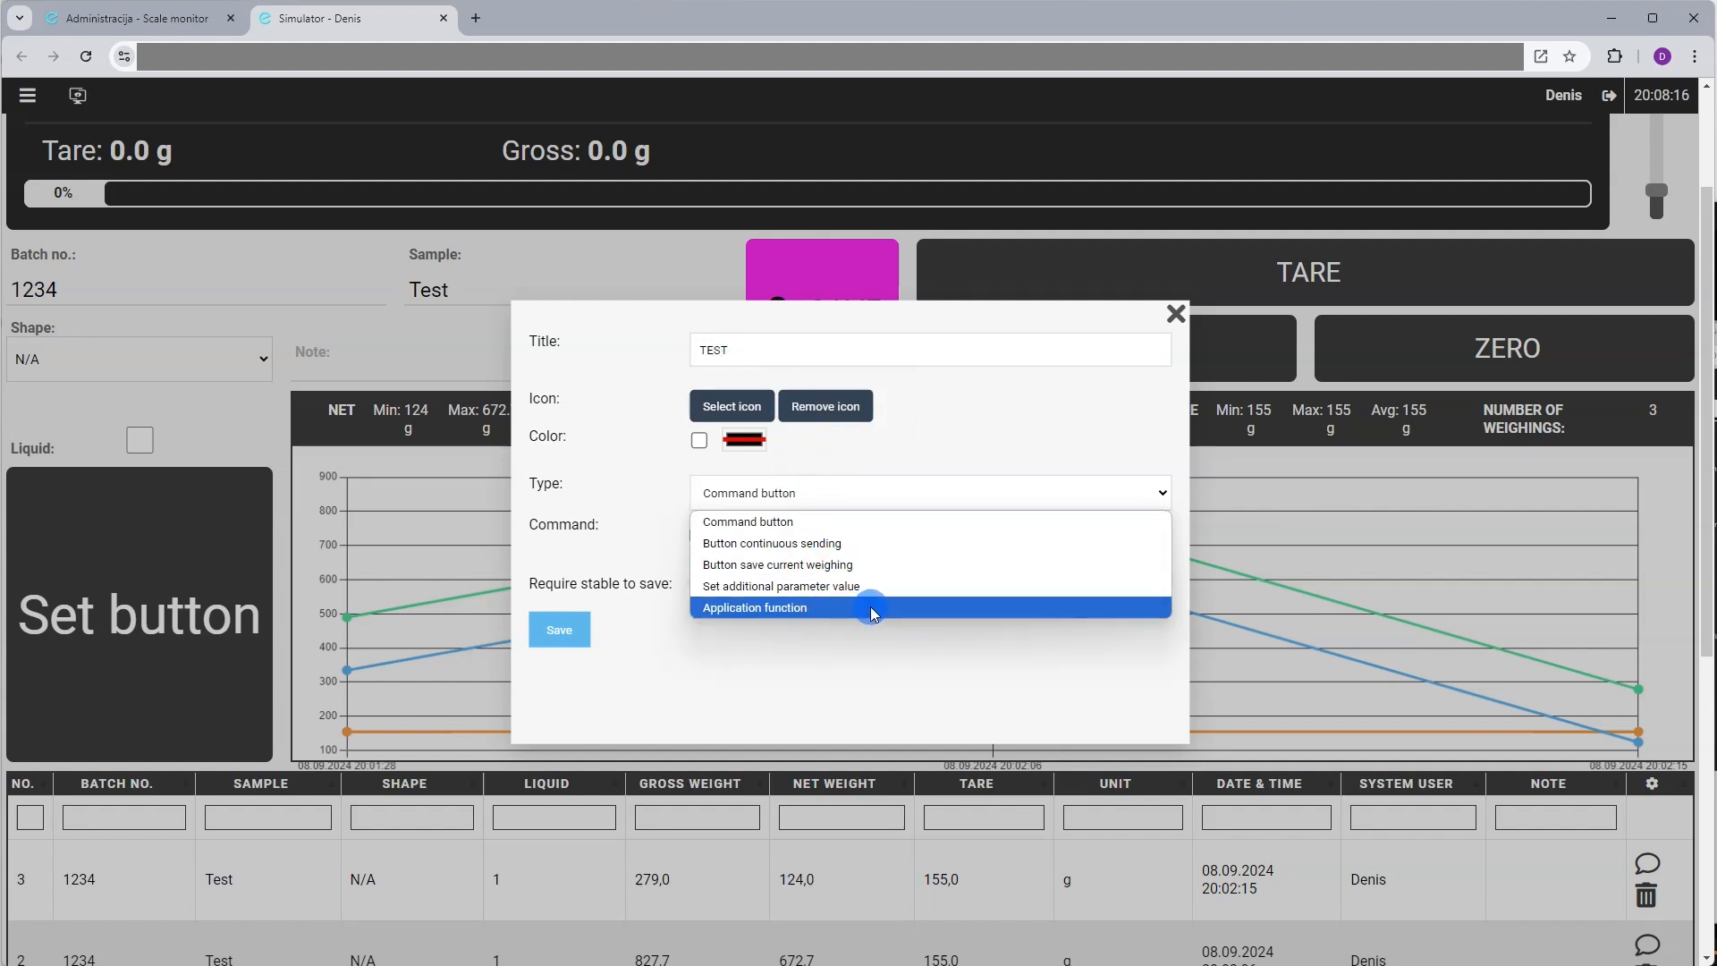
left_click(890, 523)
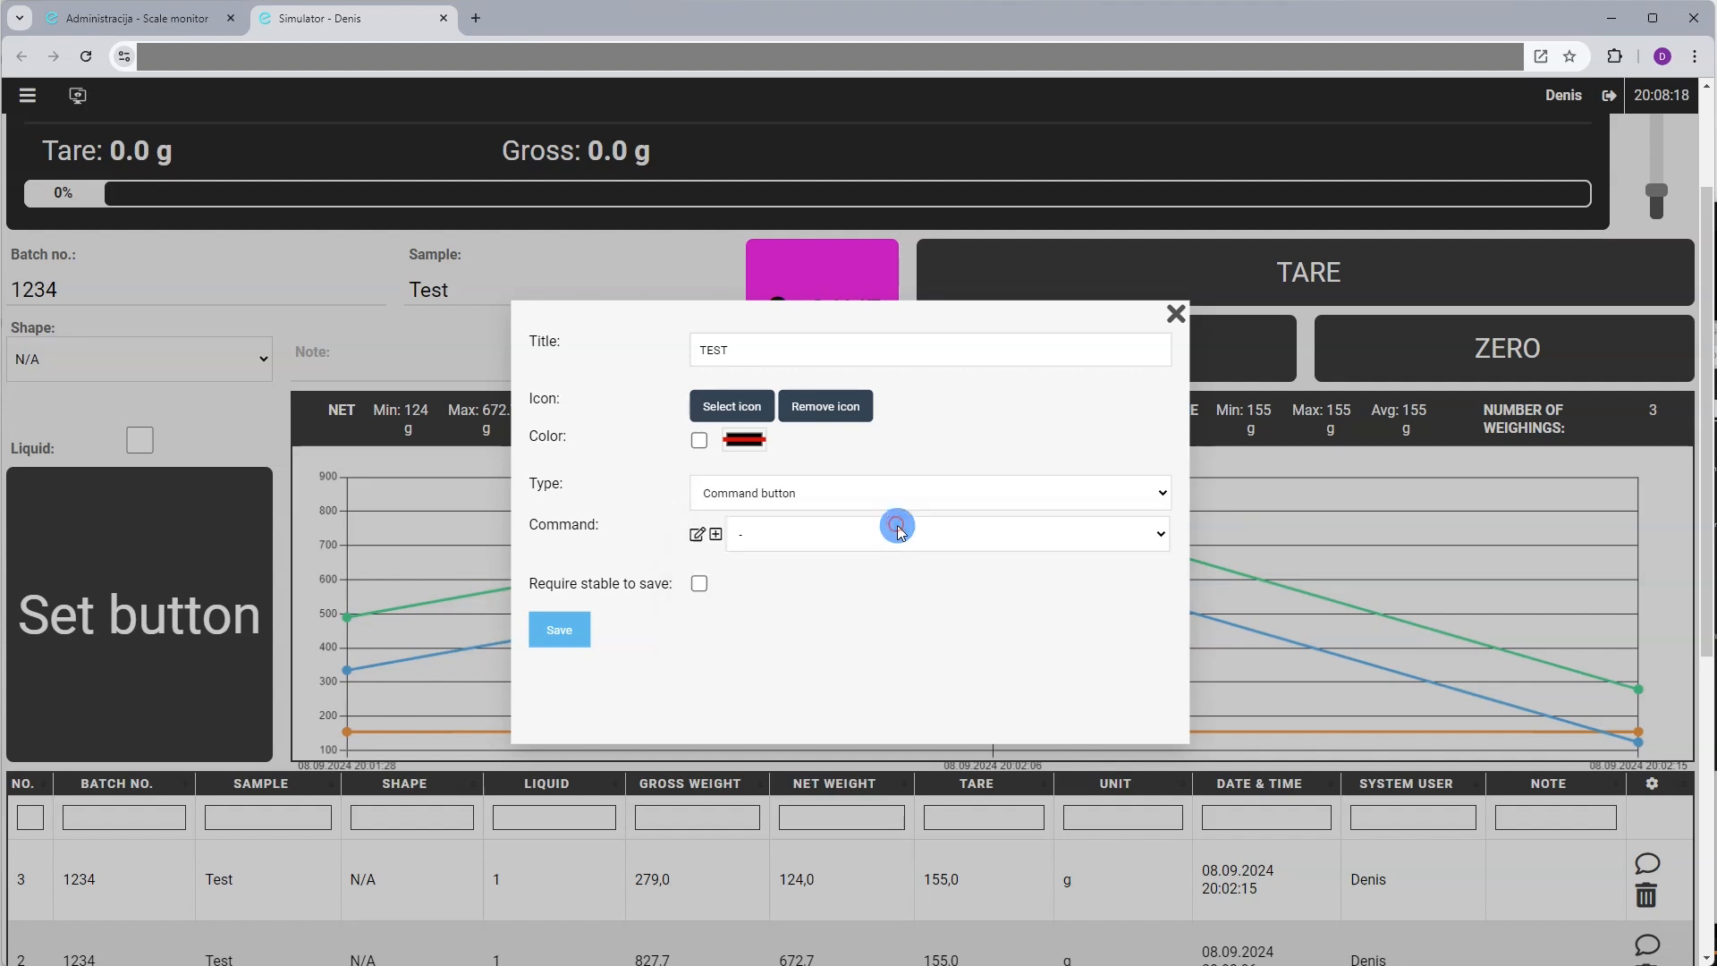
left_click(878, 536)
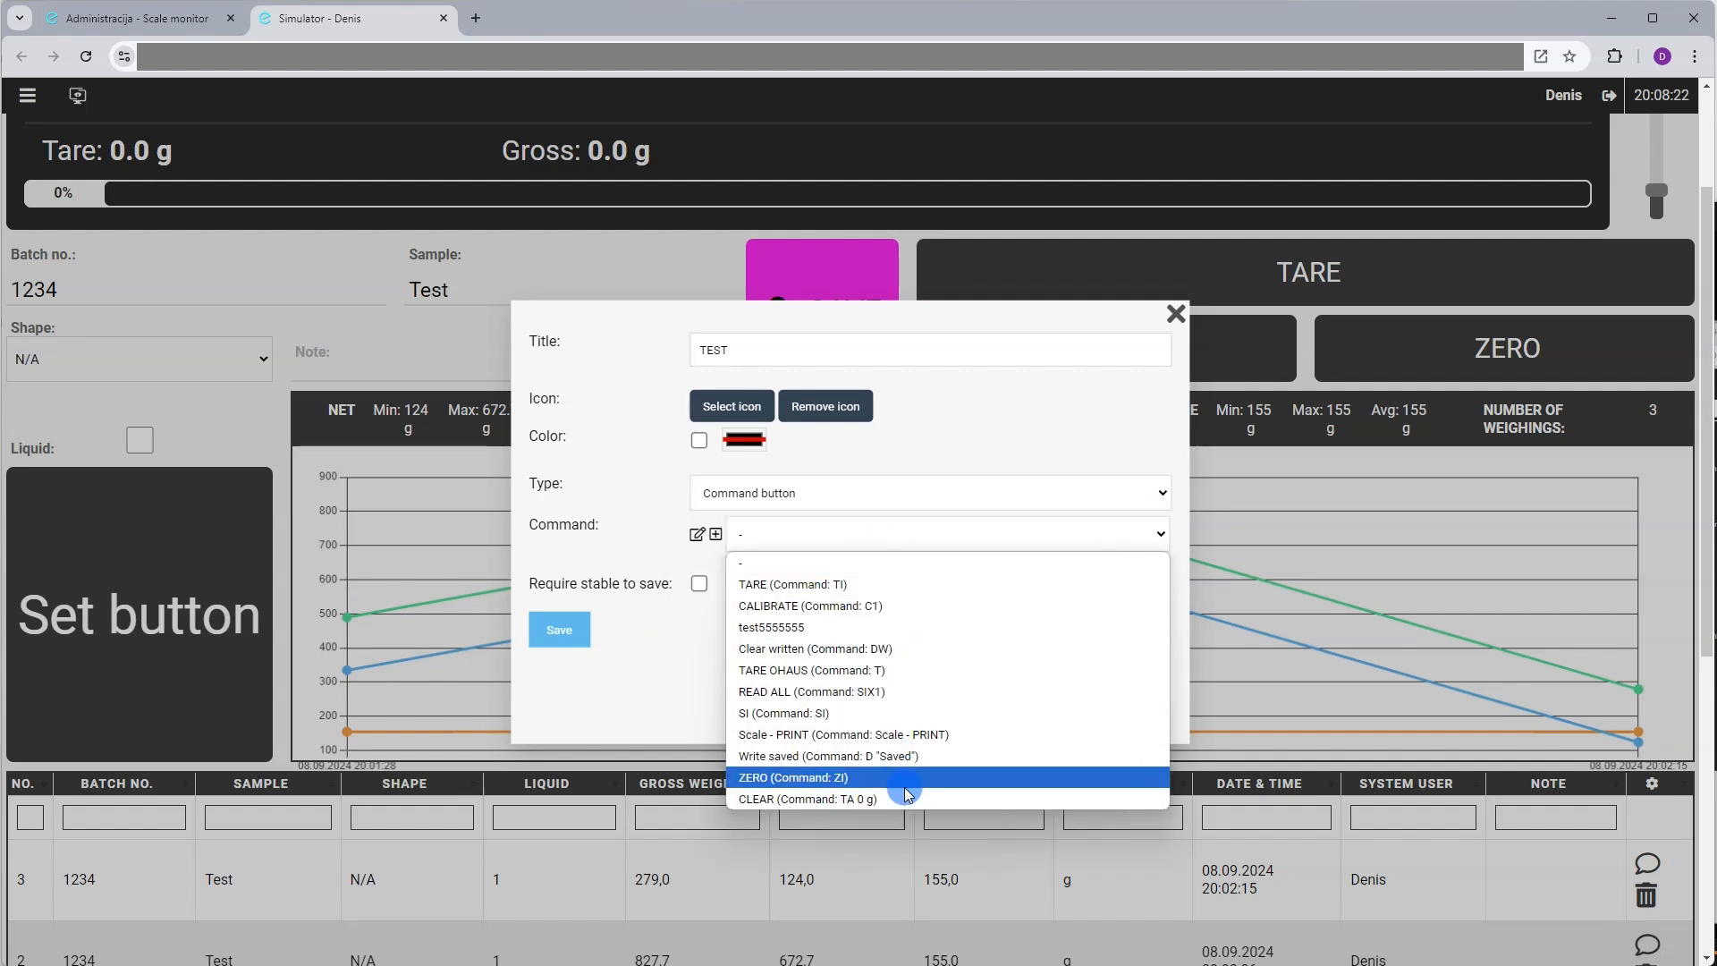
left_click(922, 693)
left_click(806, 493)
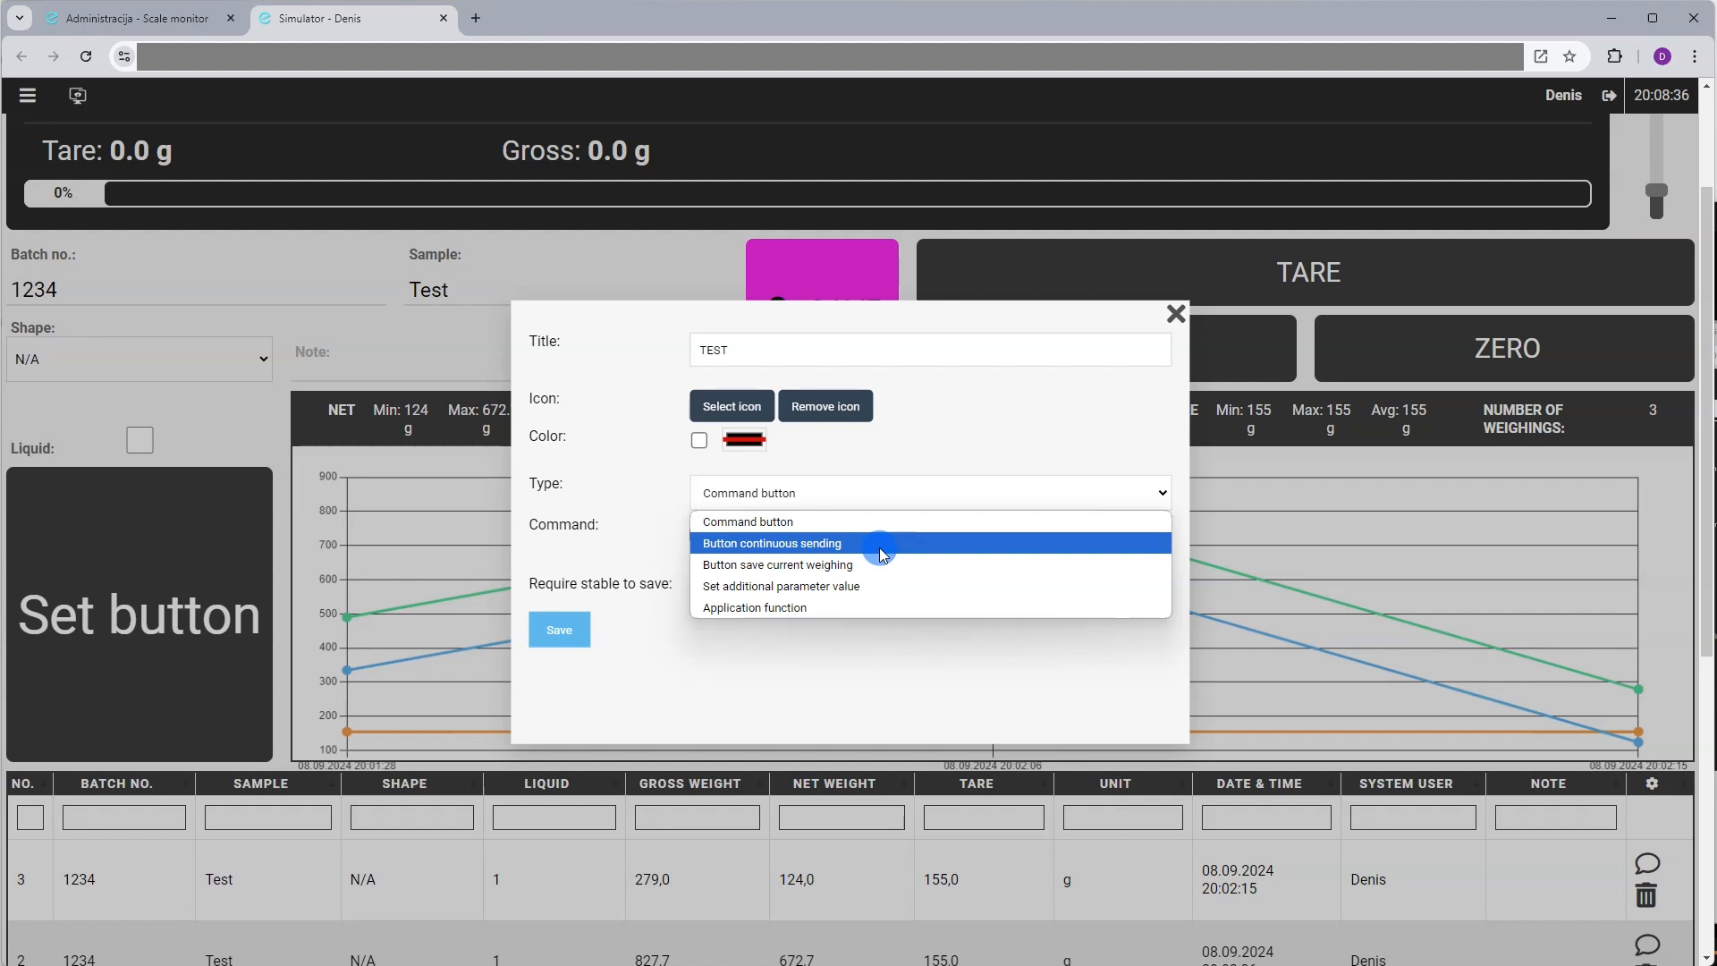
Set the button type to Set additional parameter value for Average piece weight, entering a value
left_click(868, 594)
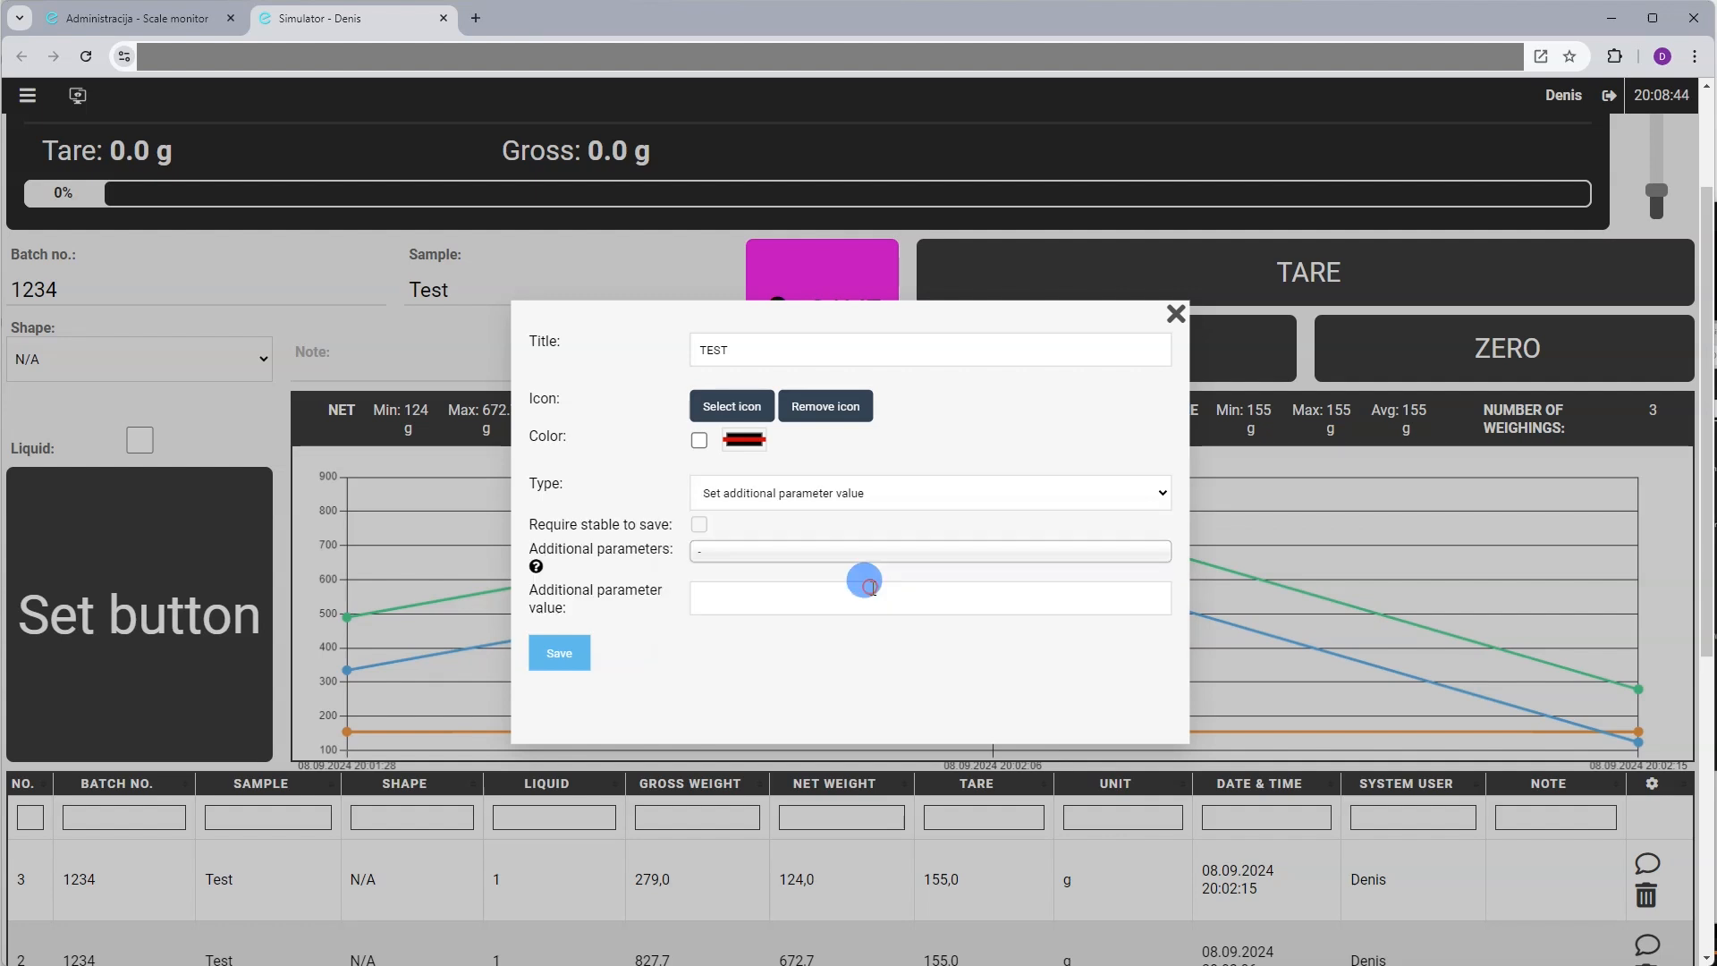
left_click(847, 559)
scroll(850, 564, "down", 1)
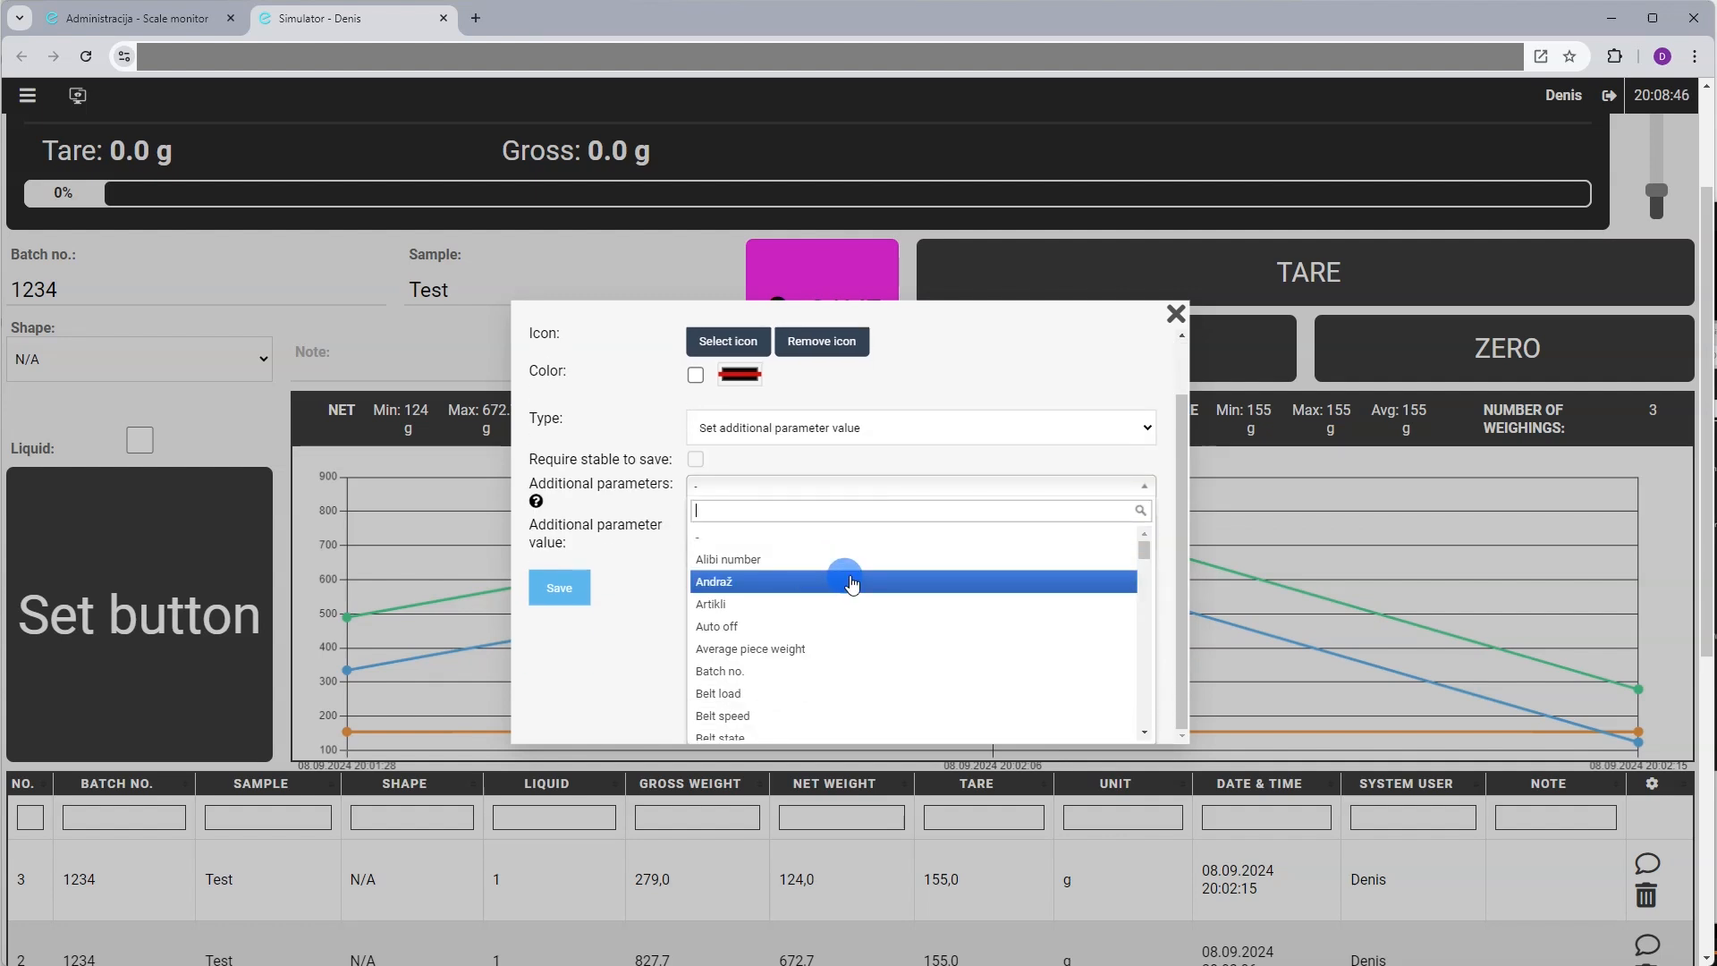
left_click(814, 650)
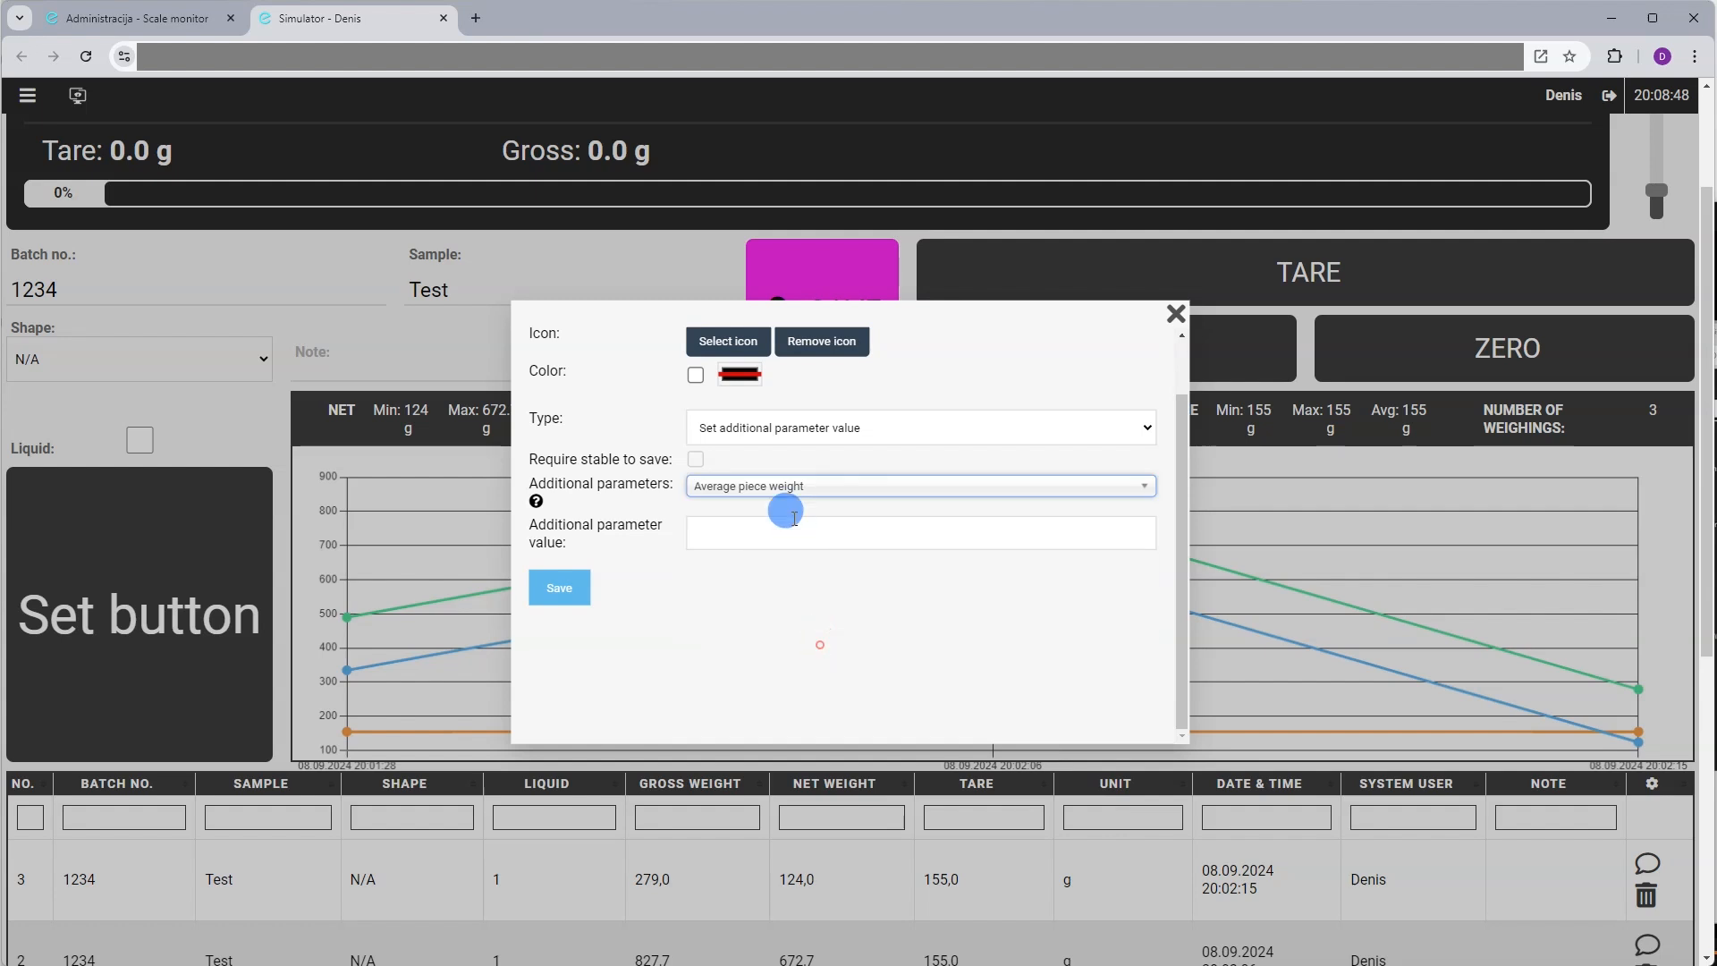
left_click(782, 528)
type("123")
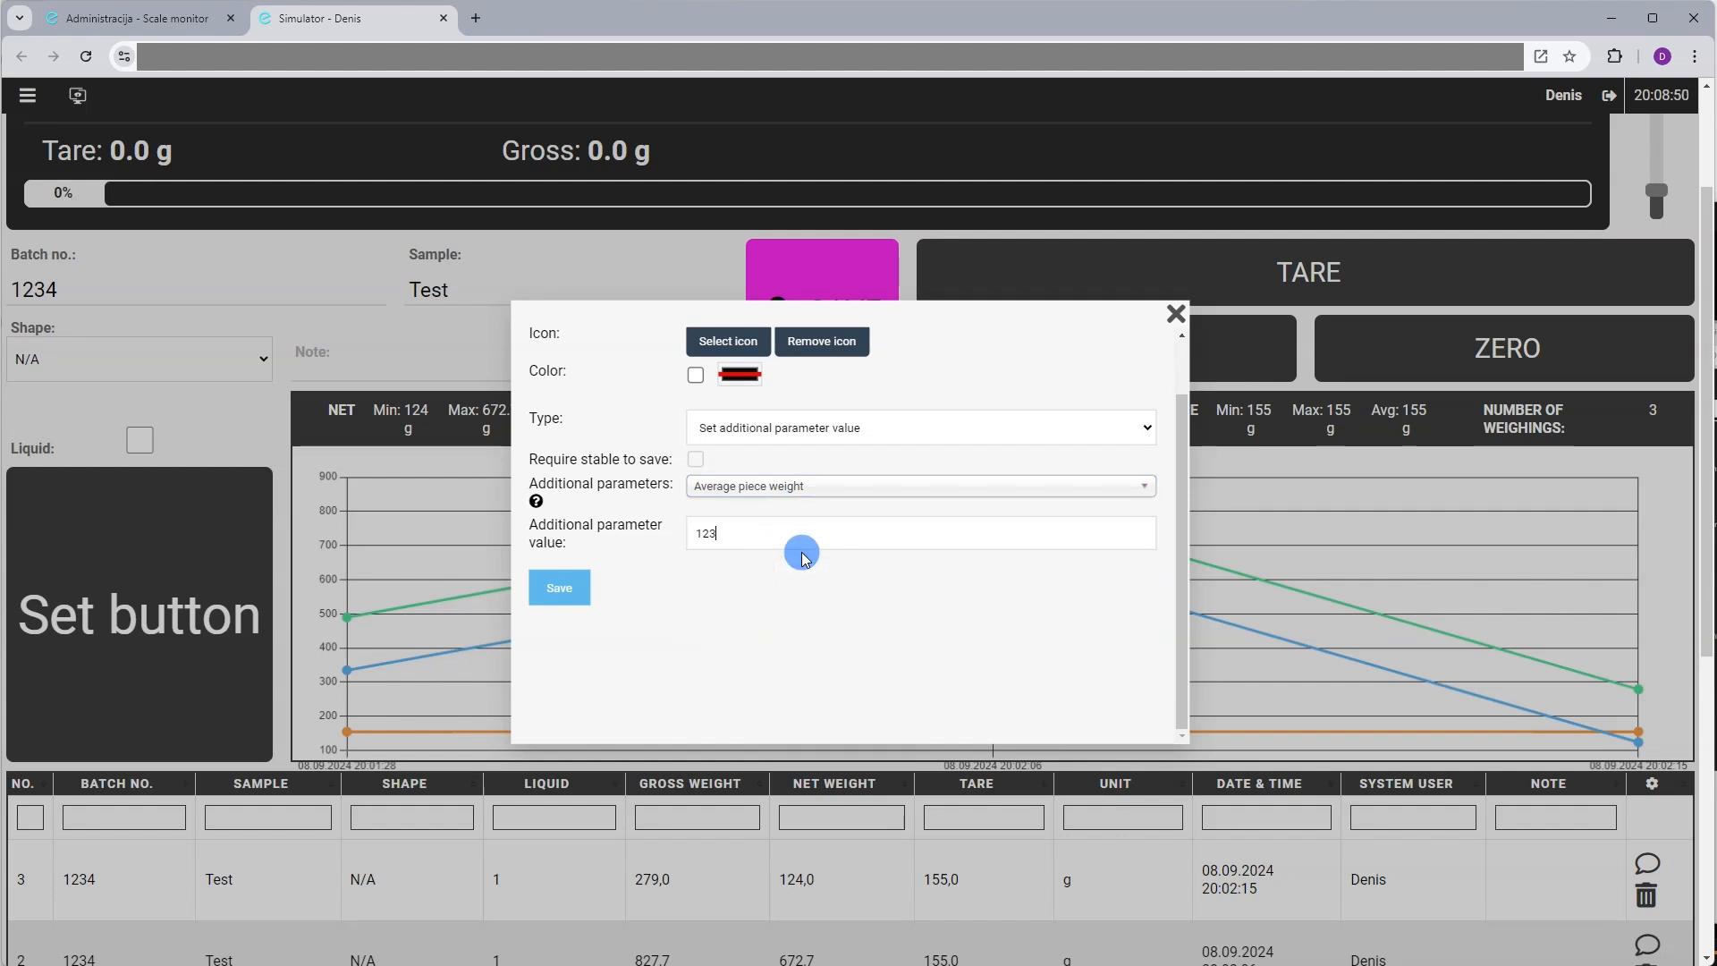
scroll(802, 558, "up", 1)
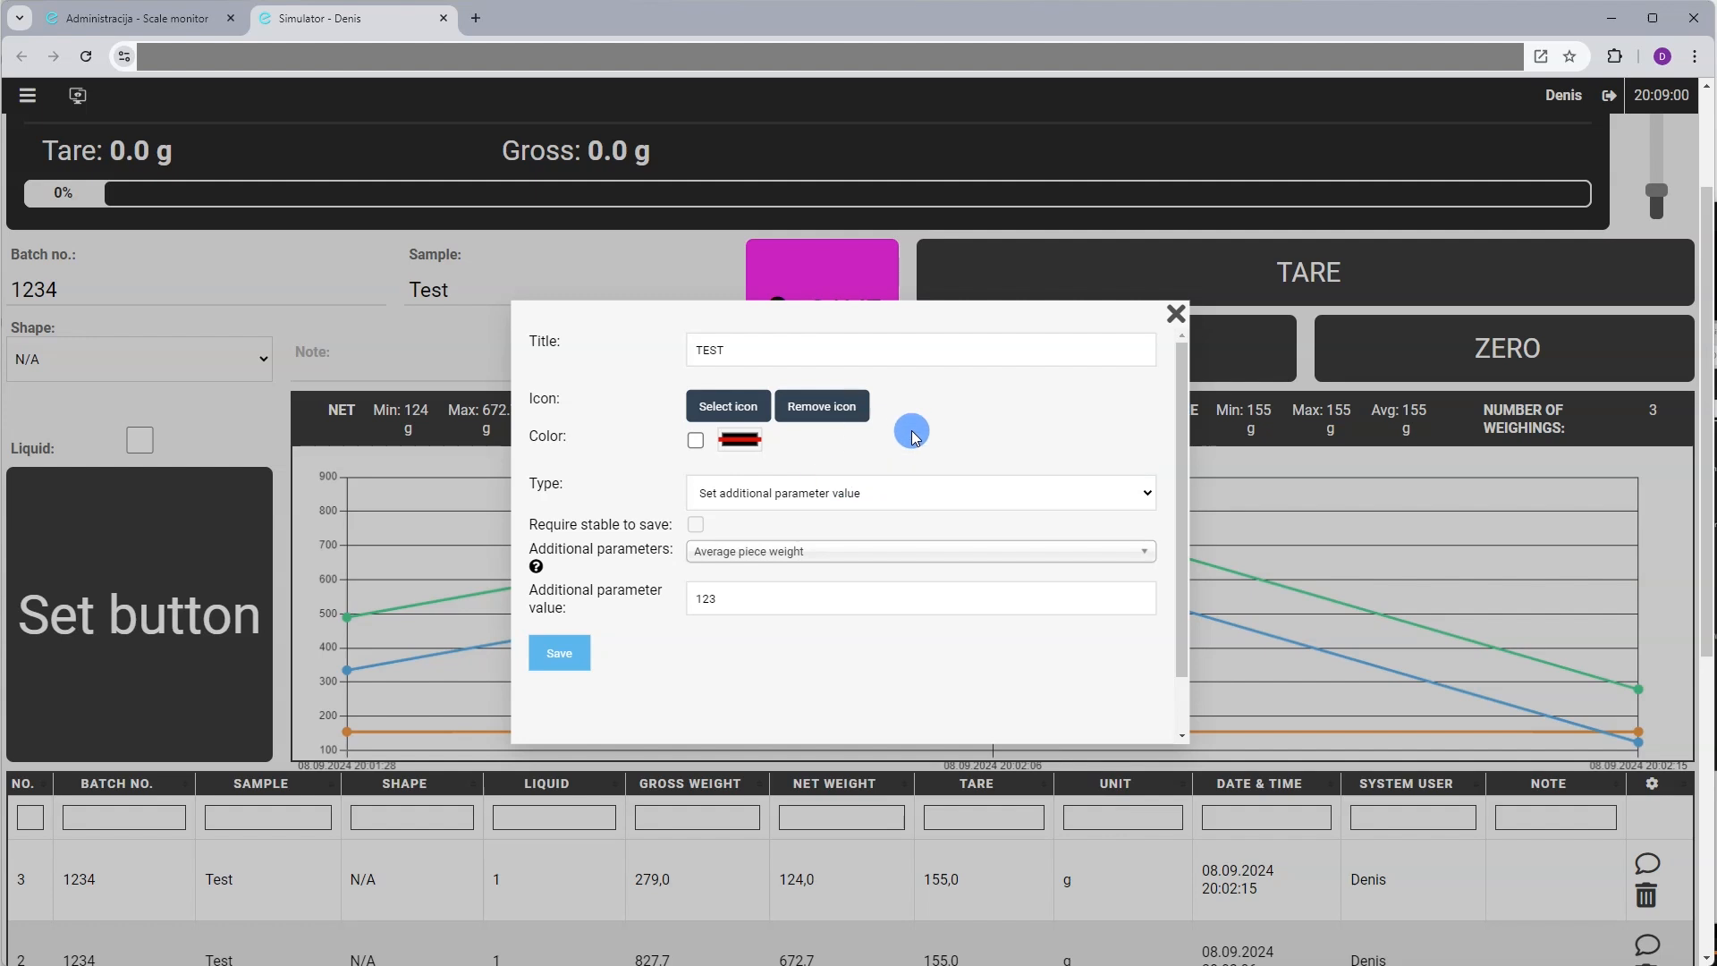
Change the type to Application function, review its functions, and close the settings
left_click(857, 493)
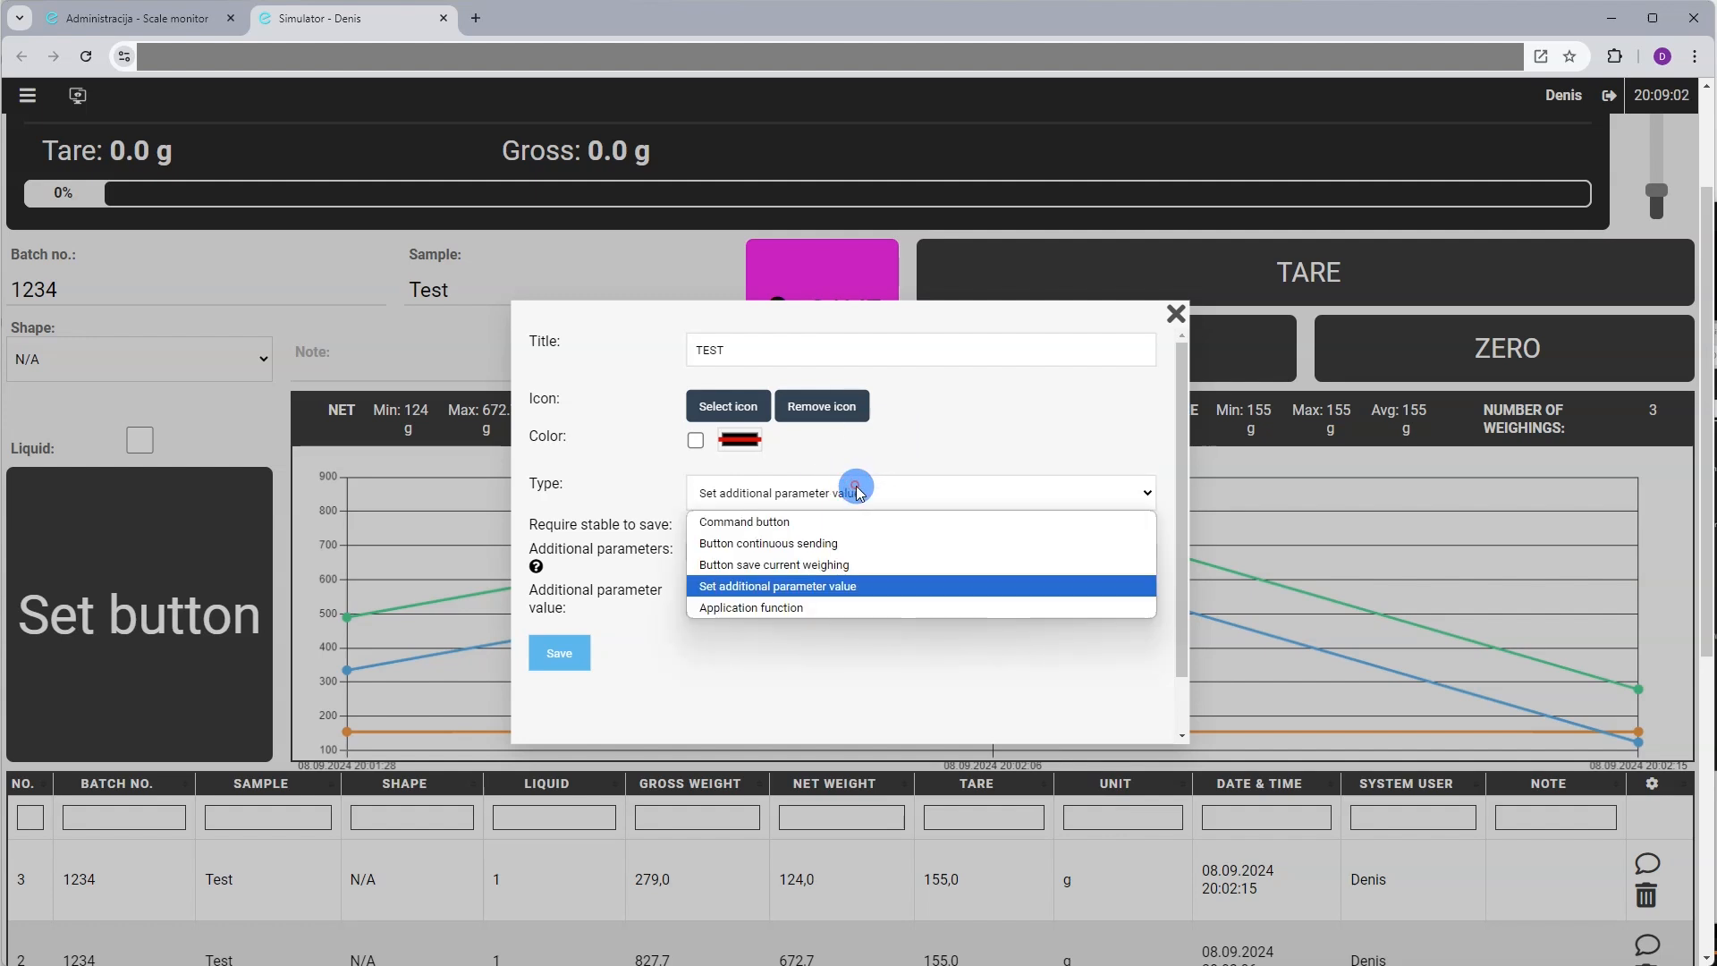
left_click(845, 605)
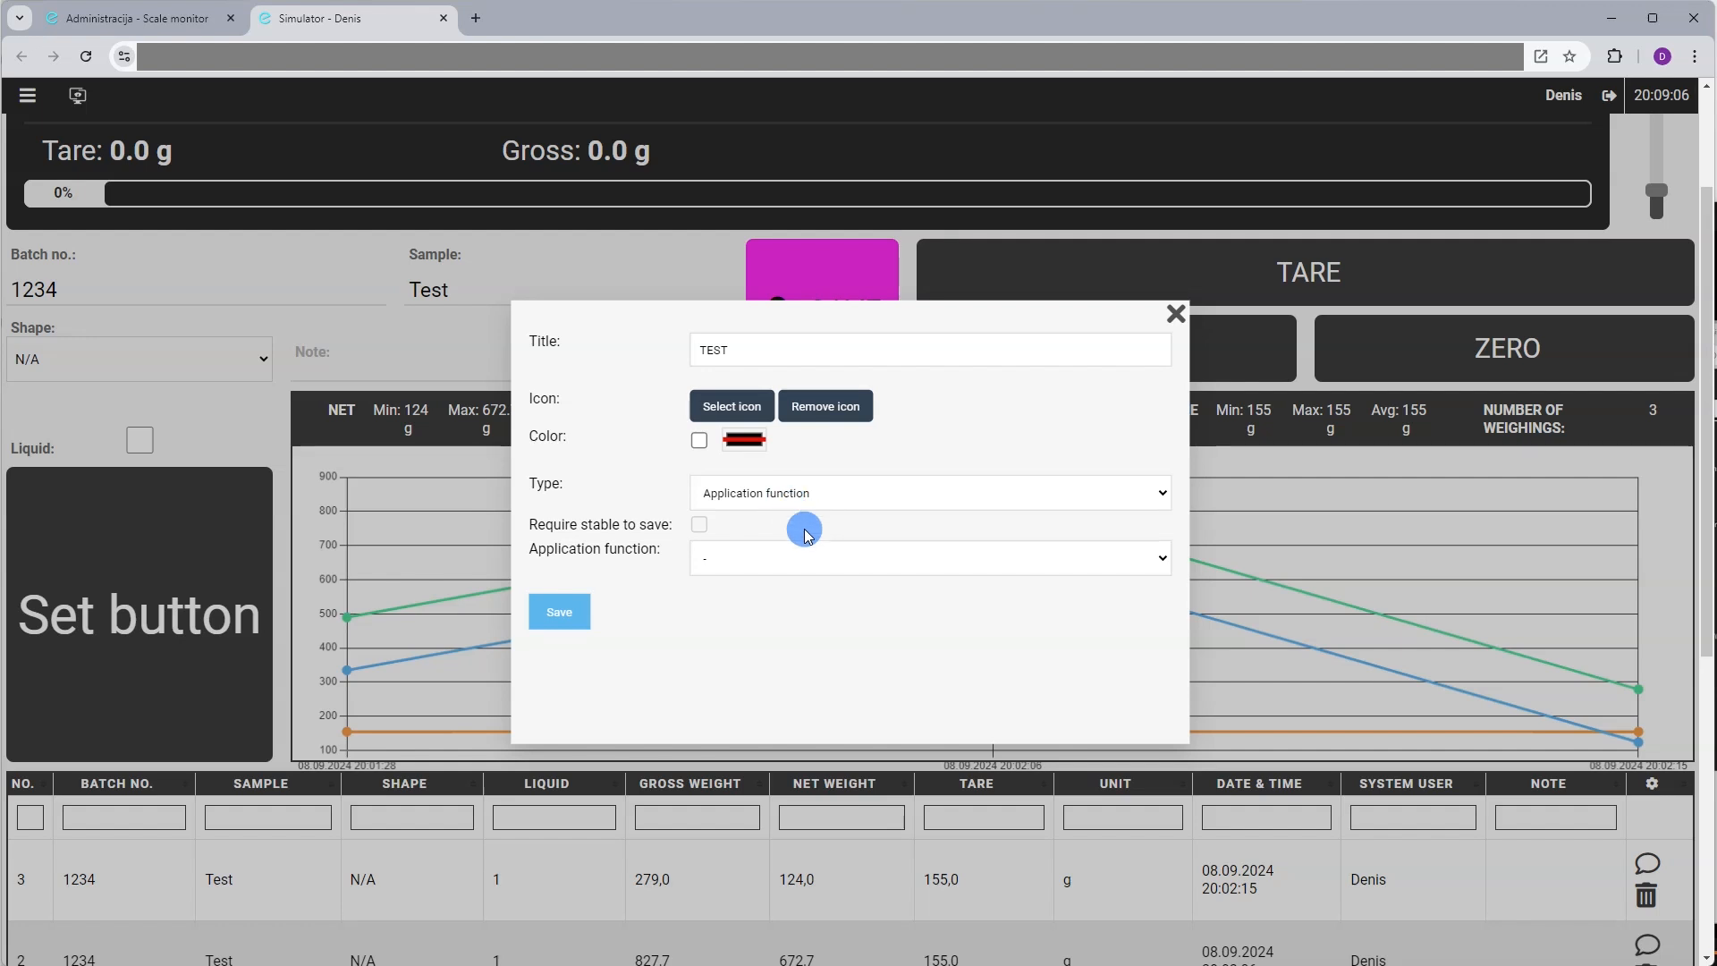
left_click(739, 563)
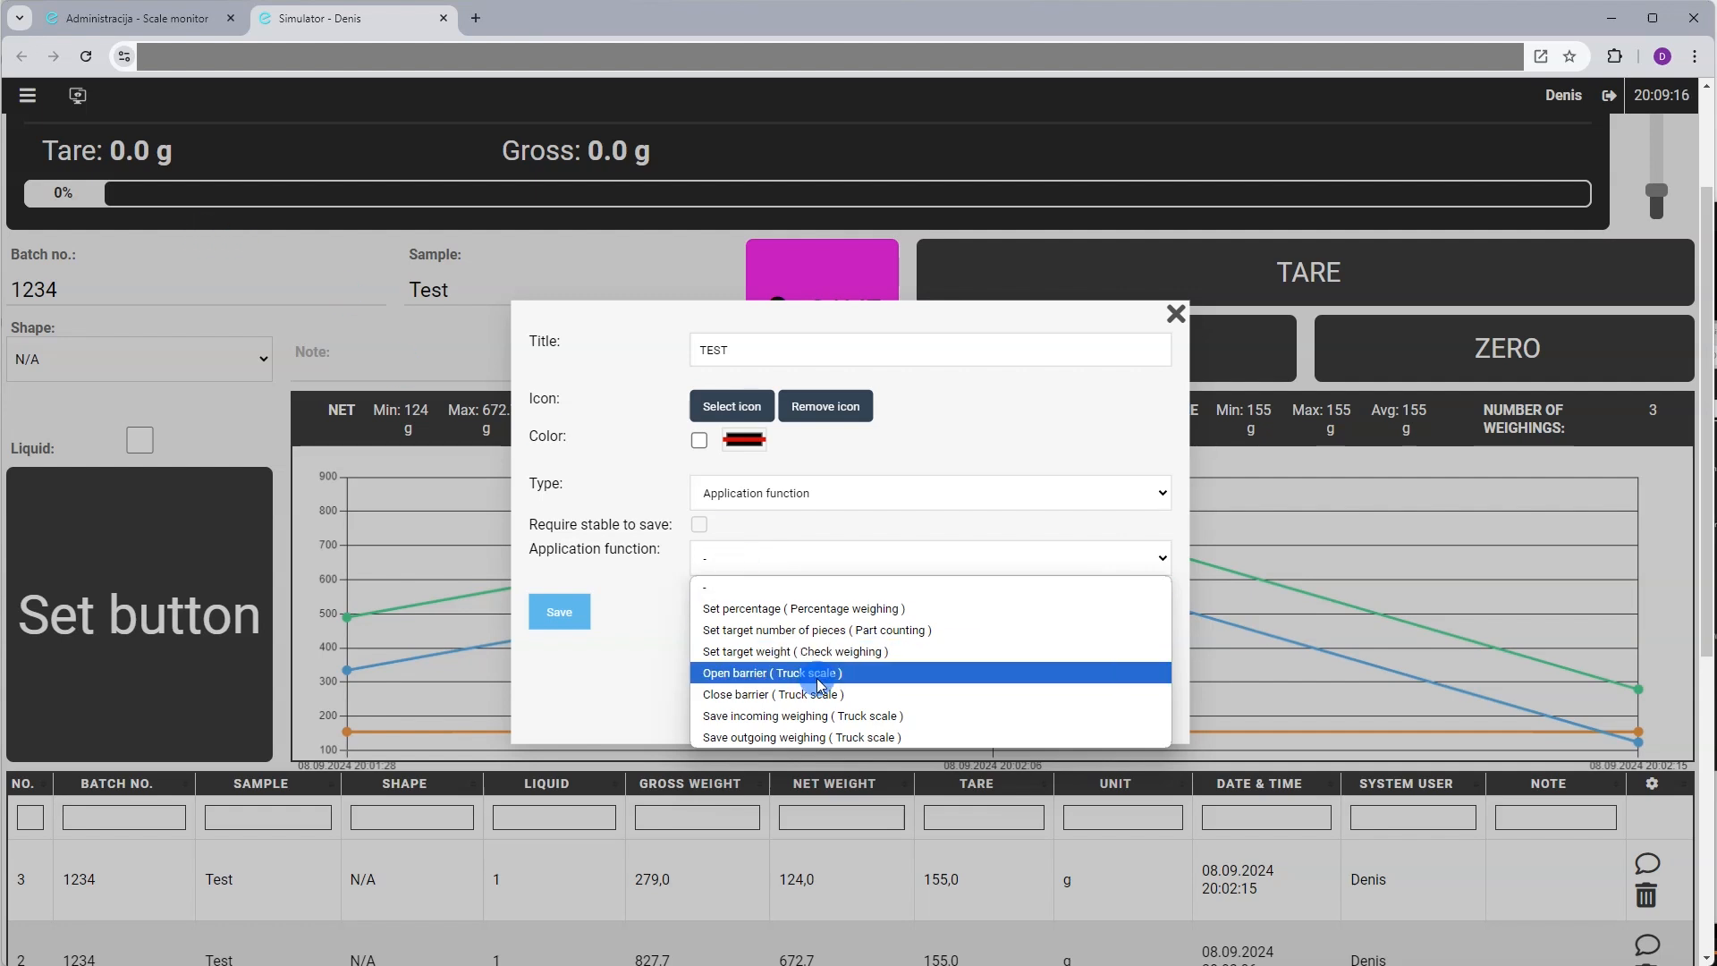
left_click(84, 61)
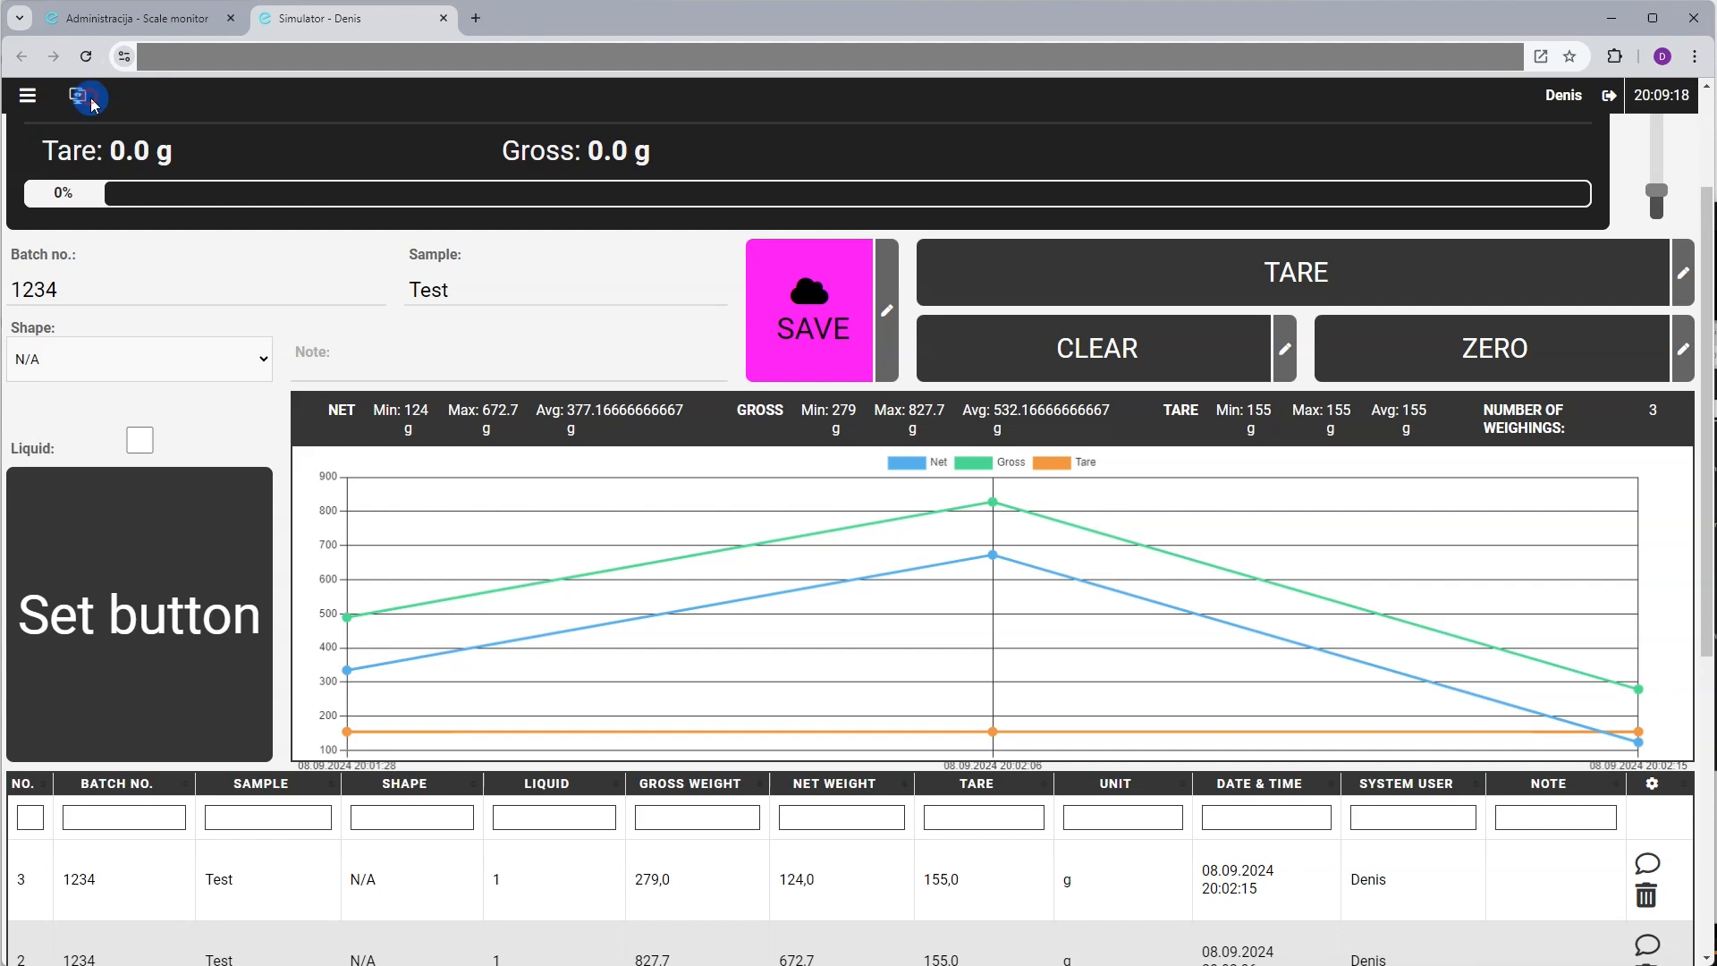
Switch to Check weighing, load 2139 g on the simulator, and set it as the target
left_click(78, 95)
left_click(987, 302)
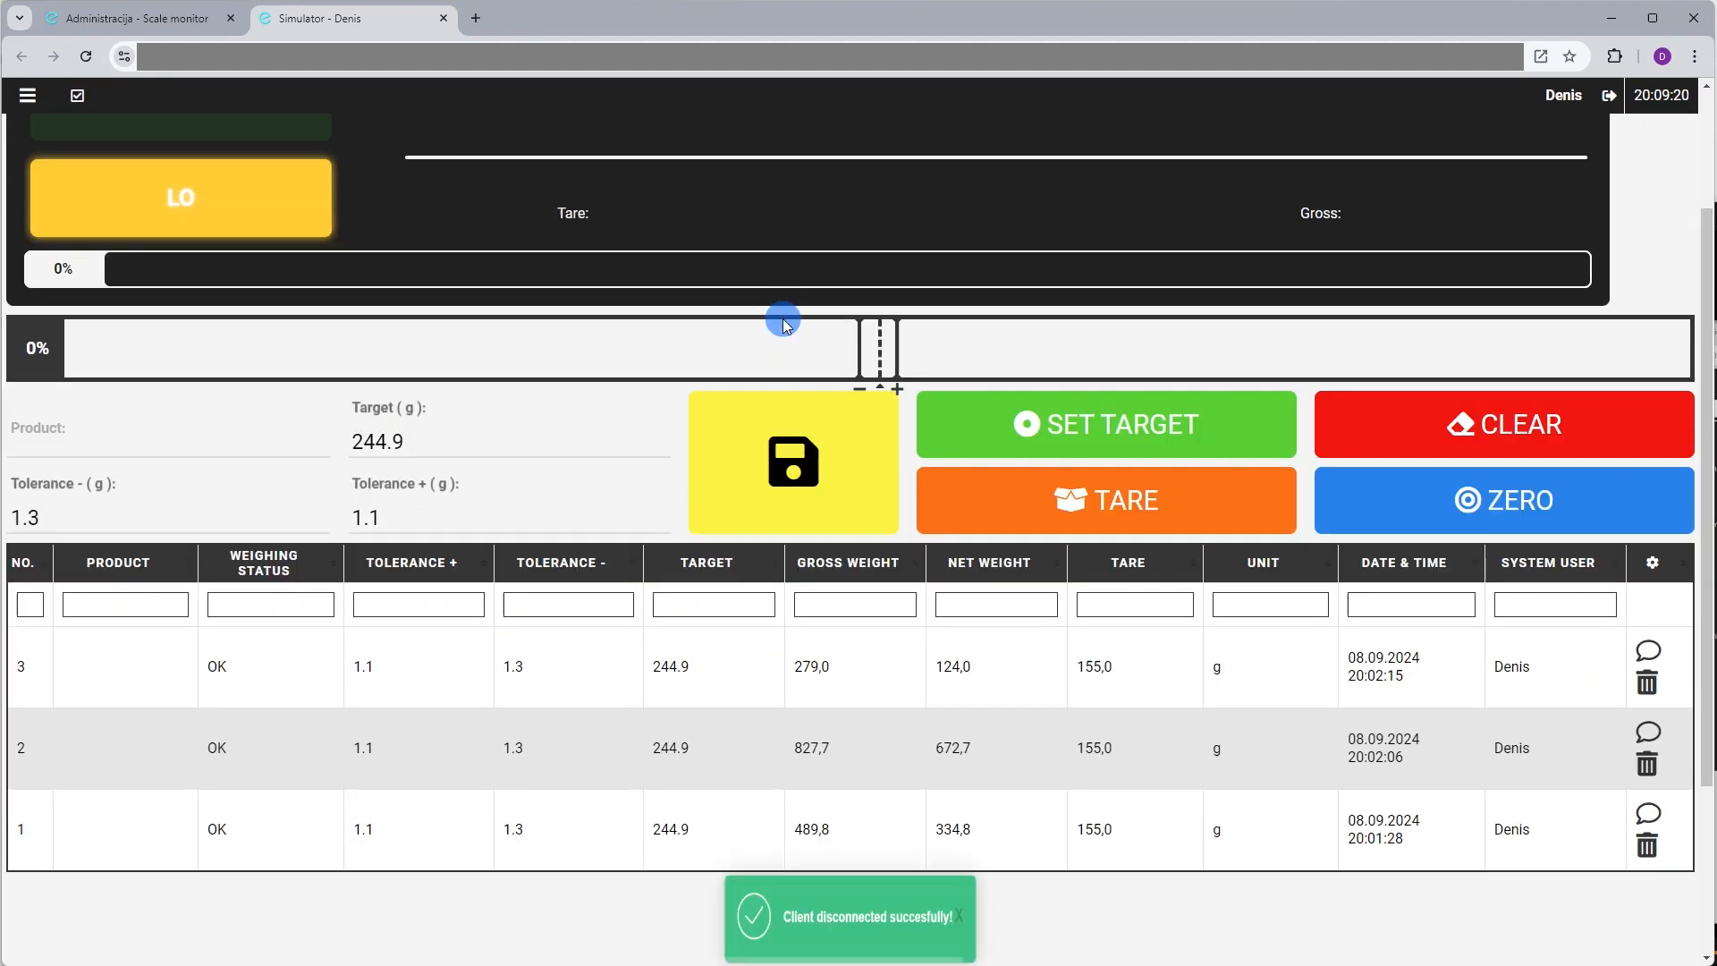
scroll(1148, 372, "up", 2)
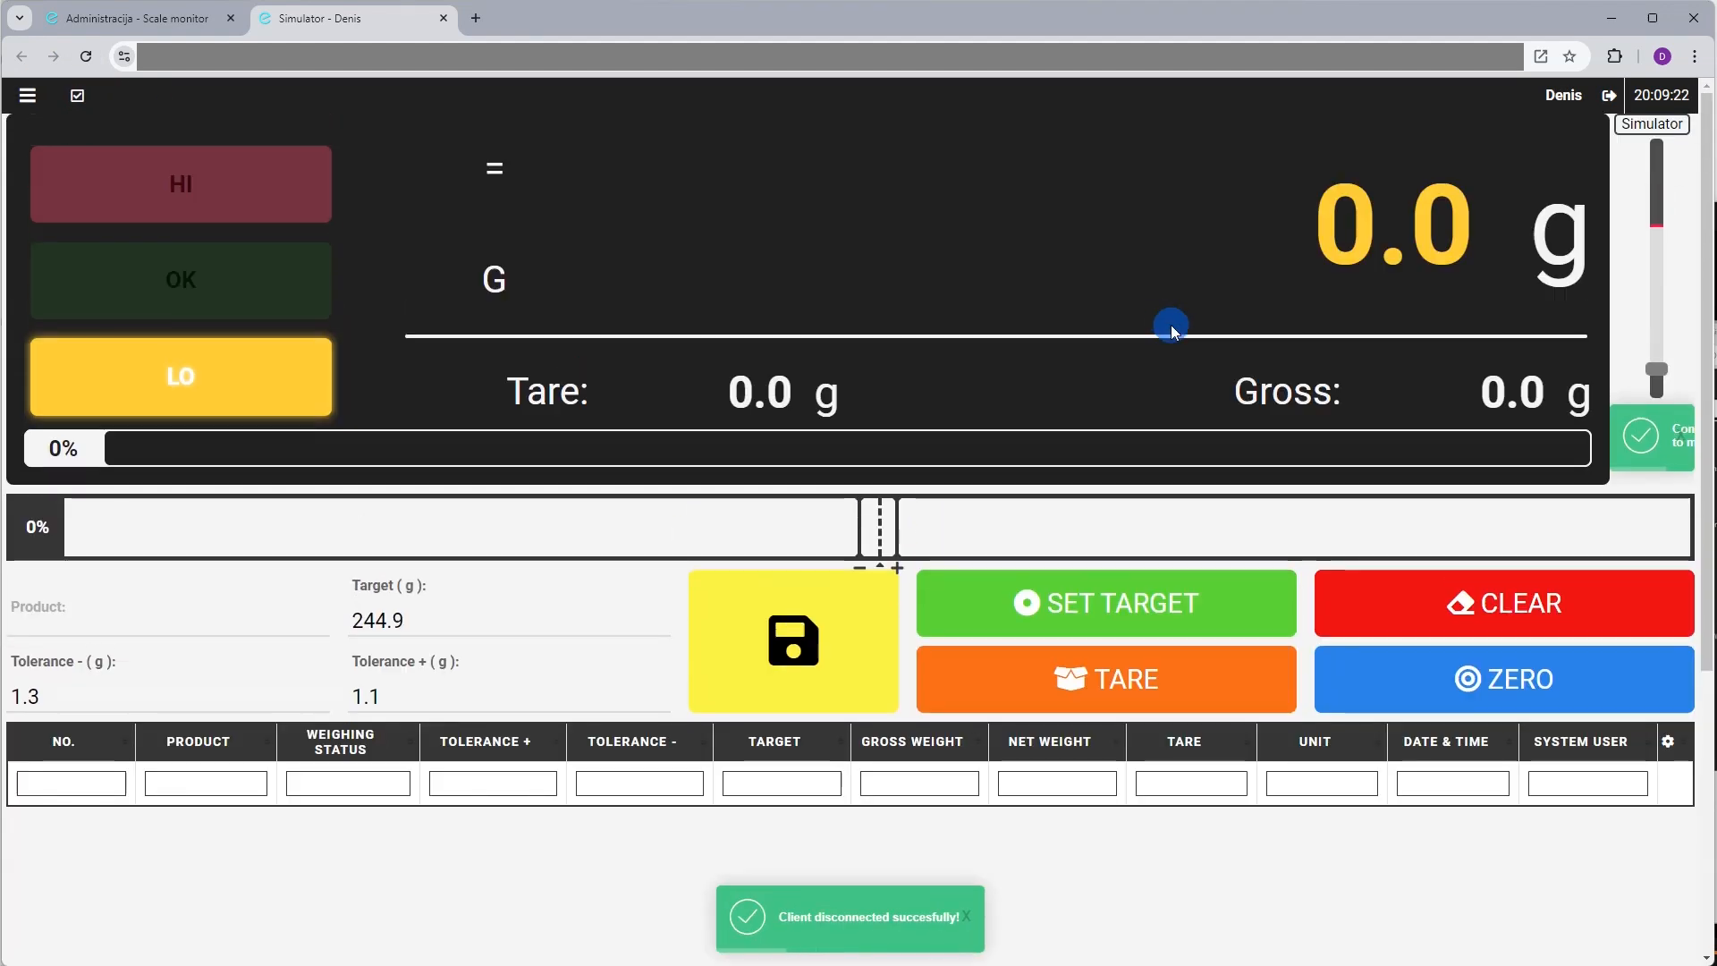
left_click(1654, 320)
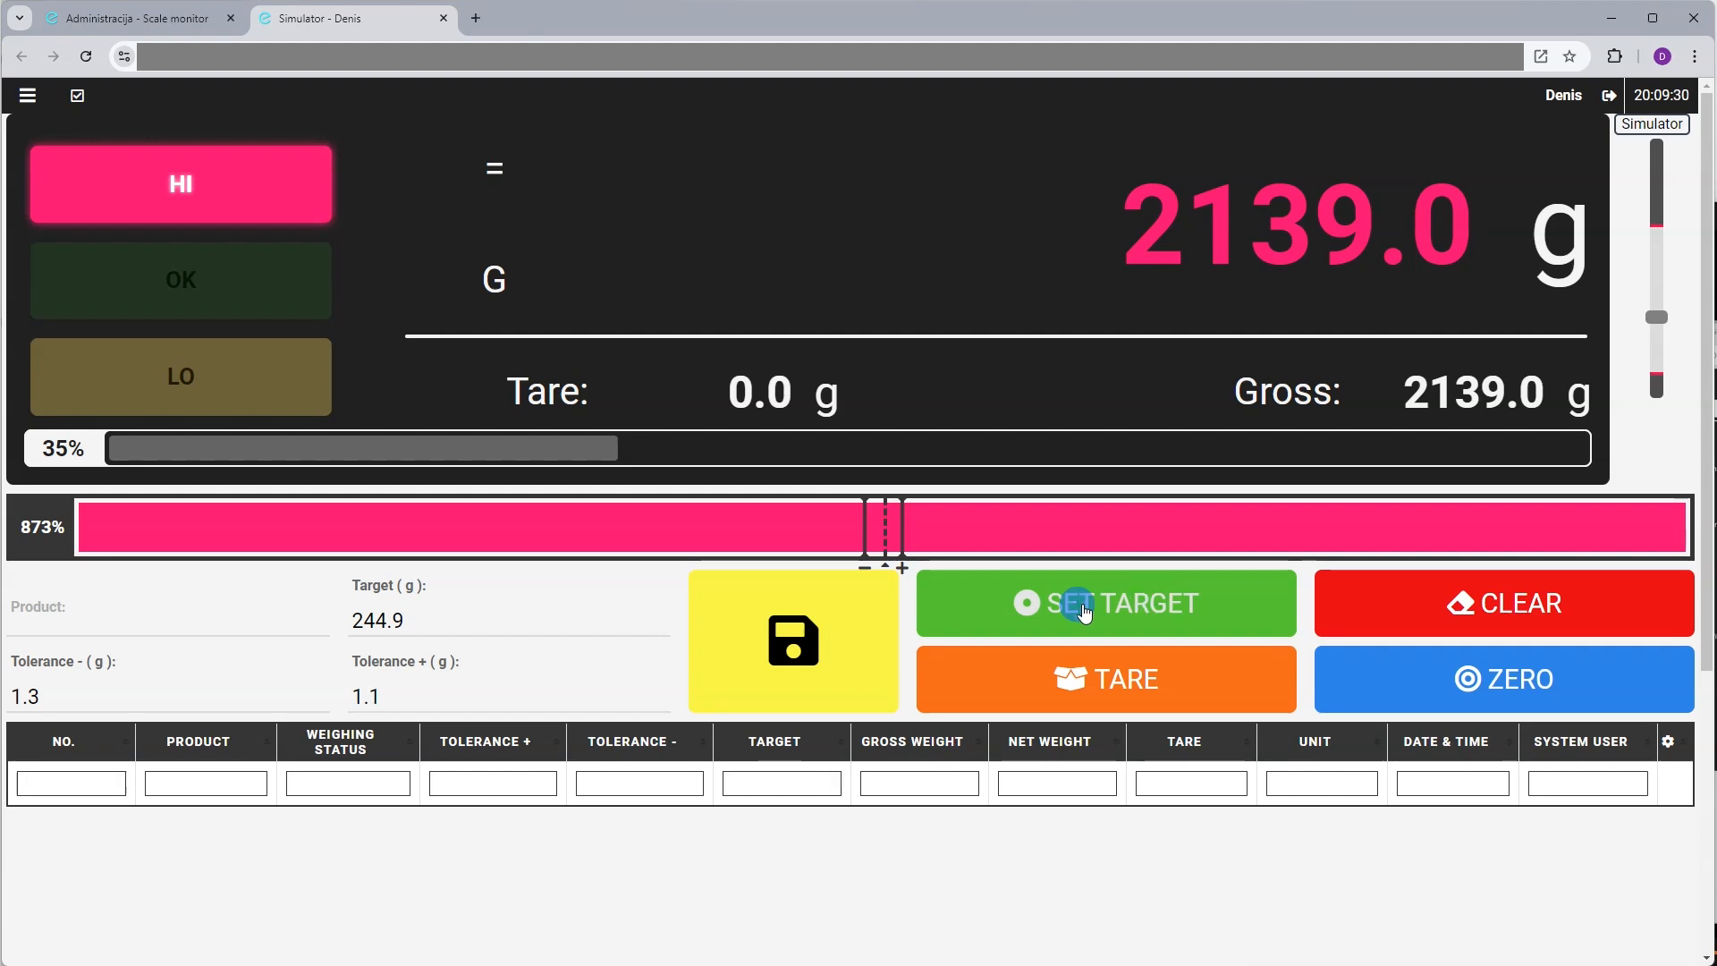
left_click(422, 620)
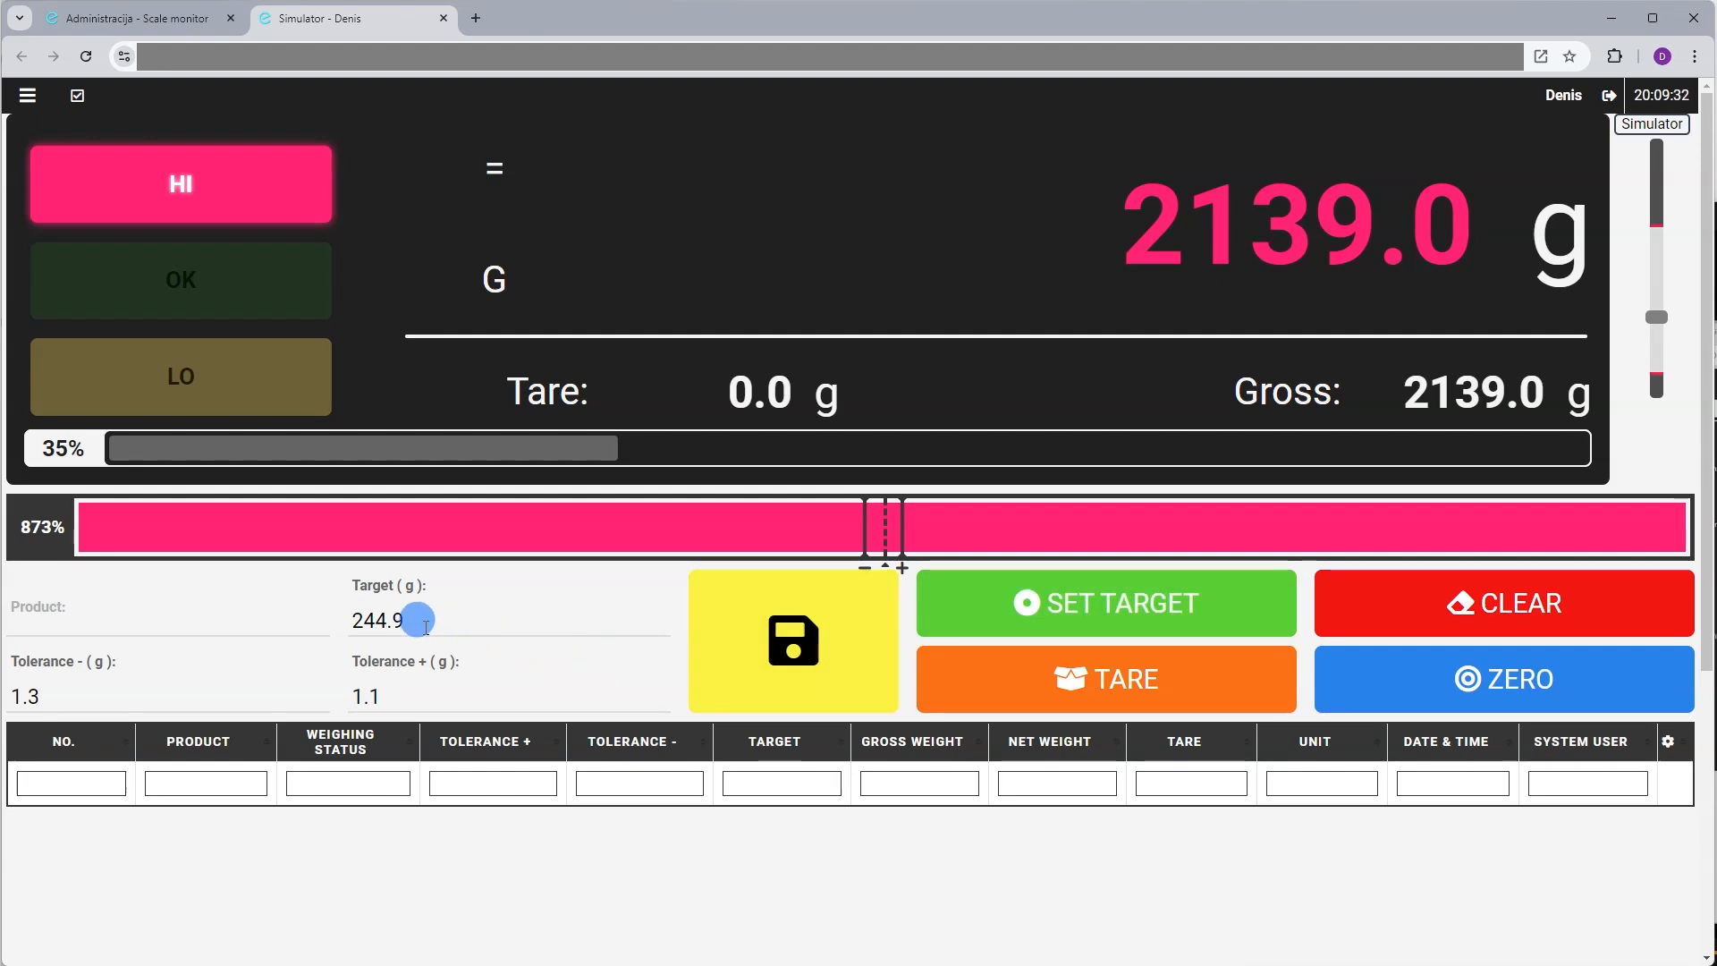
left_click(1060, 610)
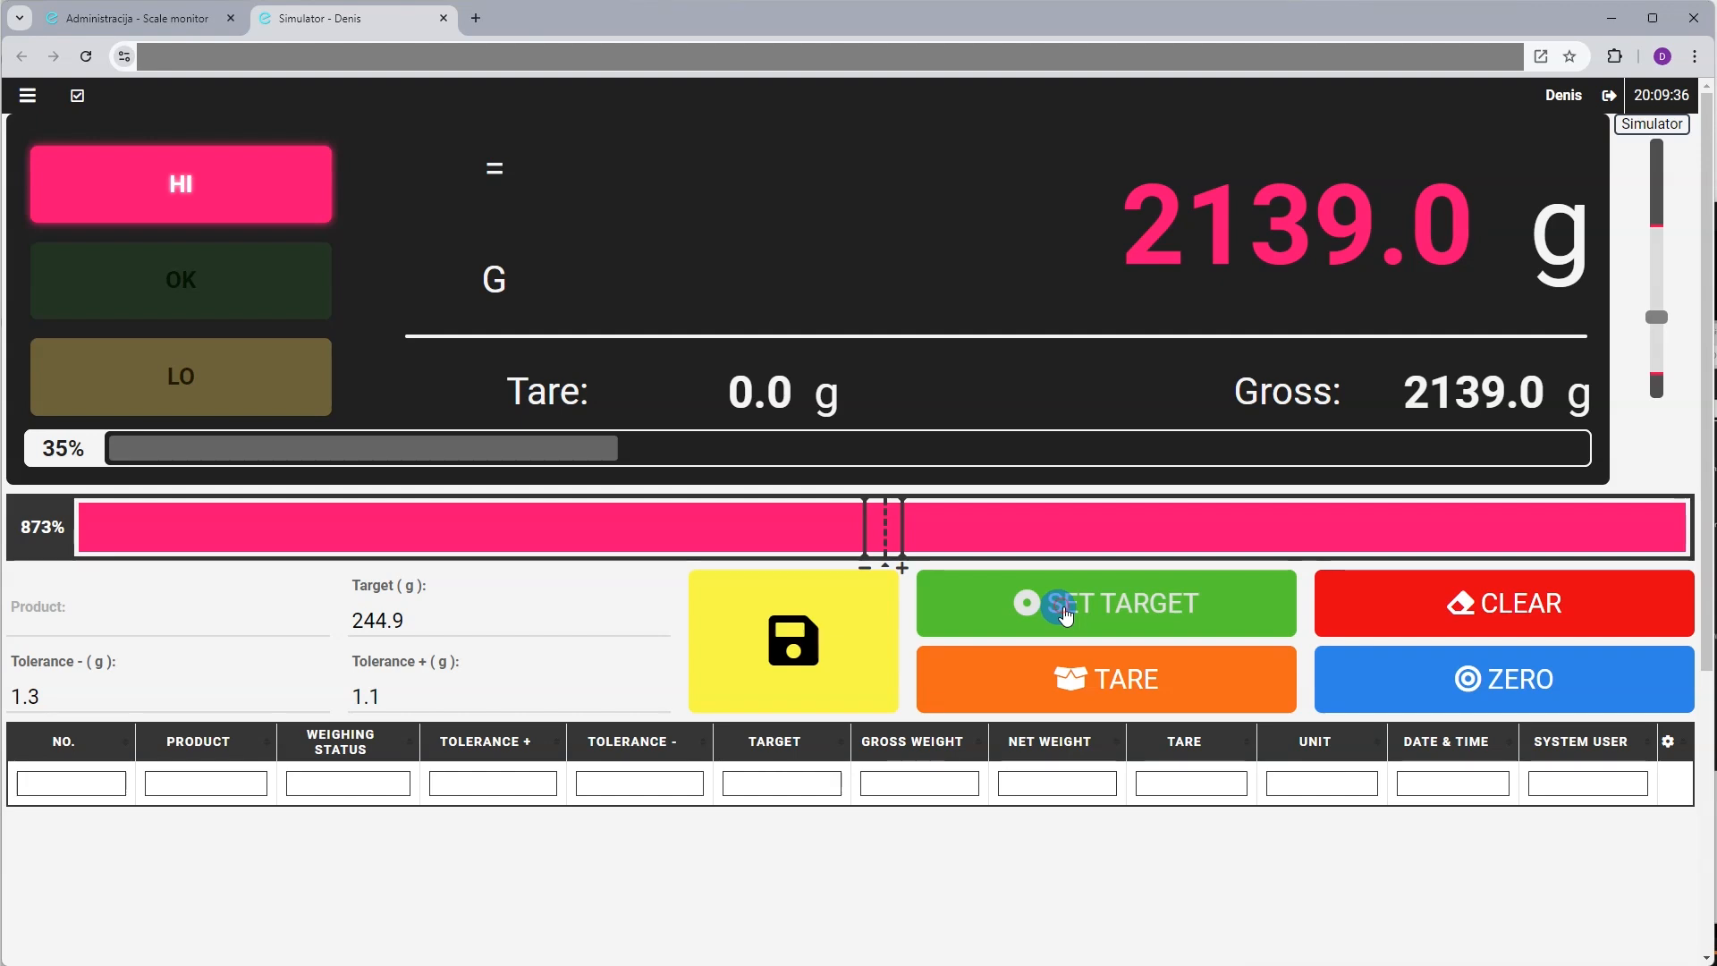
left_click(1214, 229)
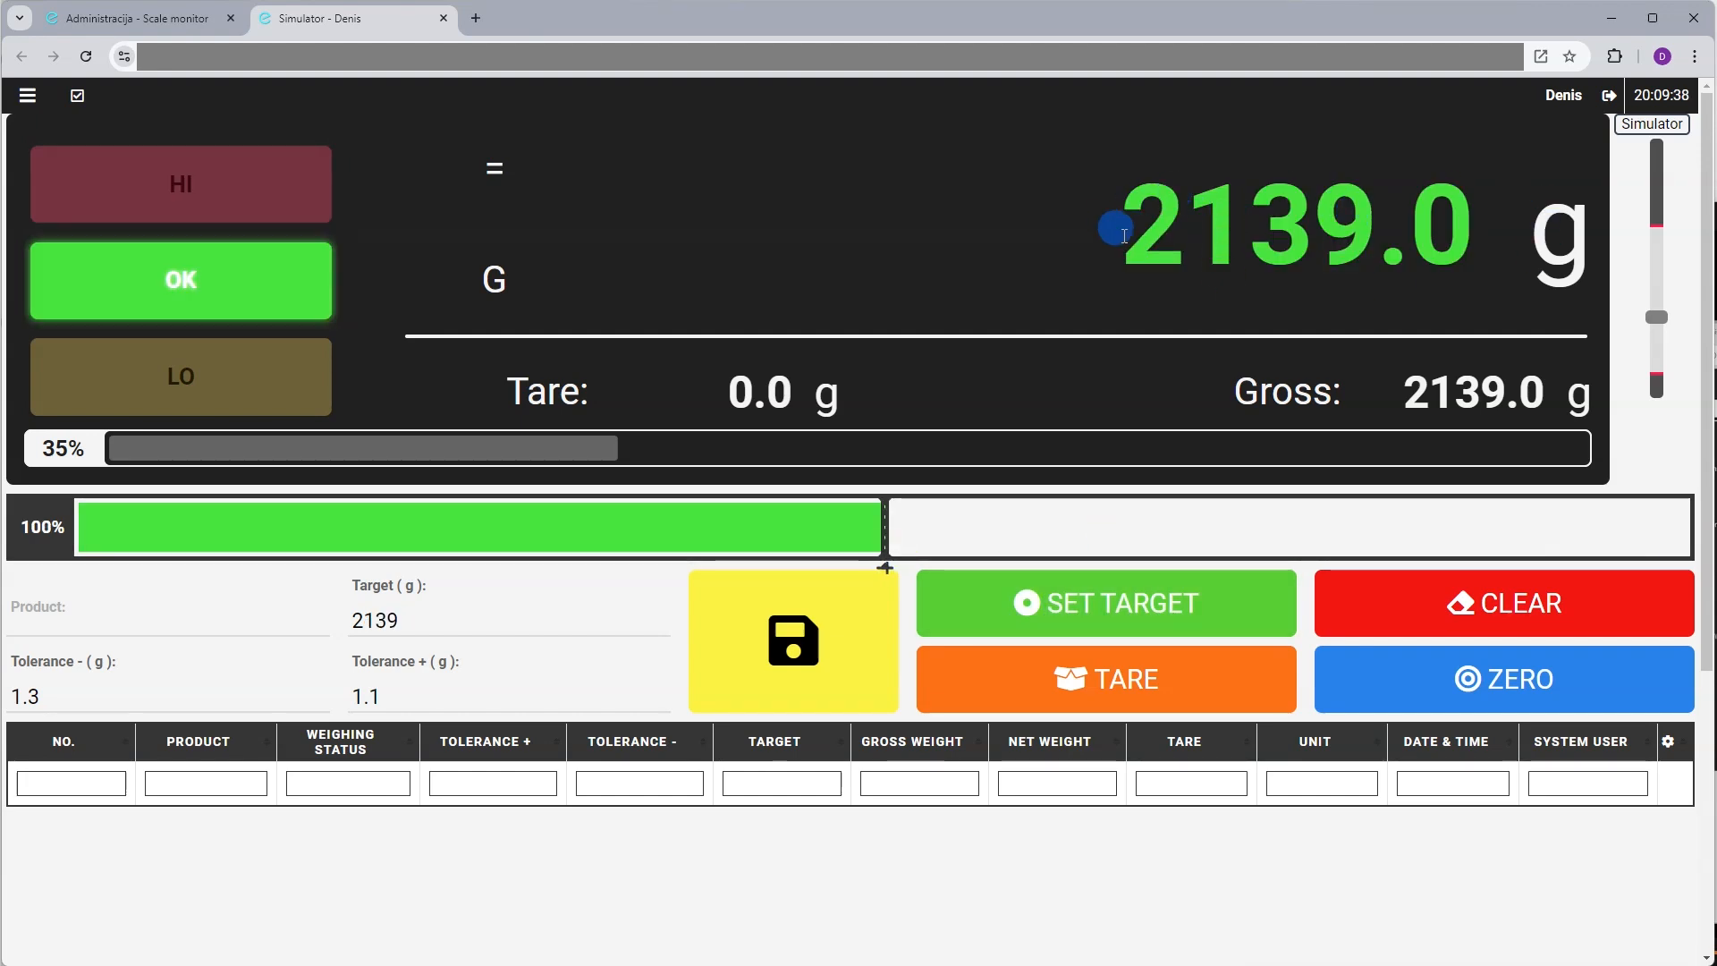